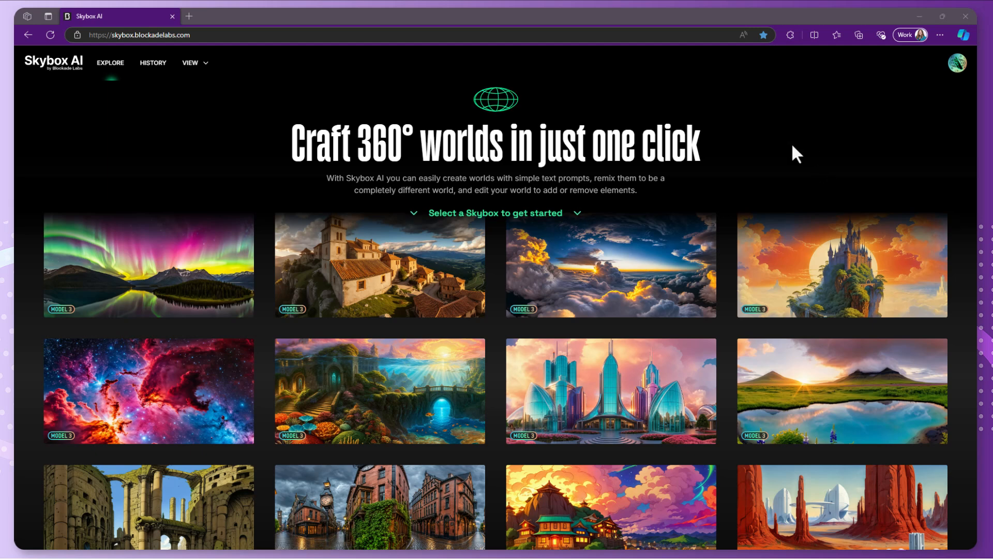
# - Open the Skybox AI creator and replace the world prompt with "Interior Office, computers, desks, chairs, corprate office setting"
pyautogui.click(958, 63)
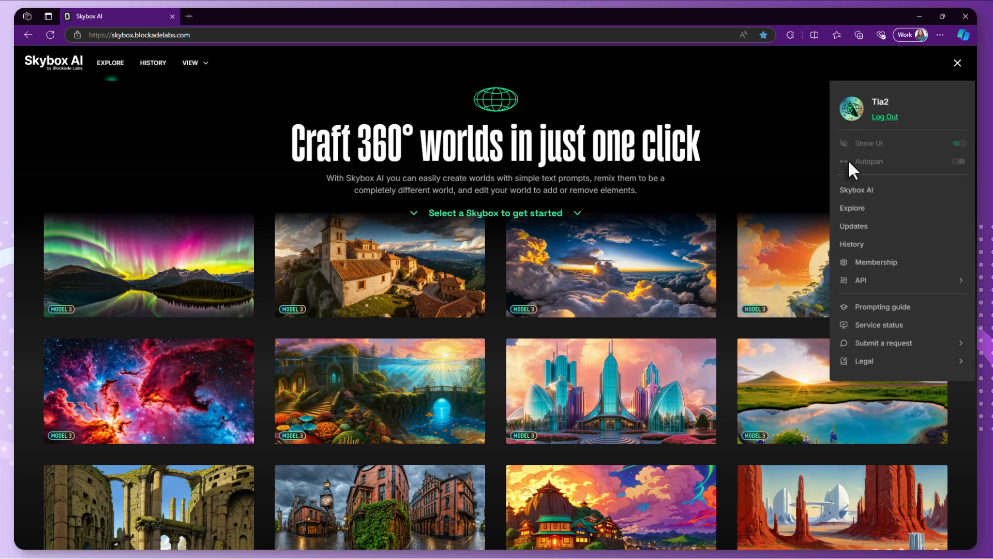
pyautogui.click(862, 196)
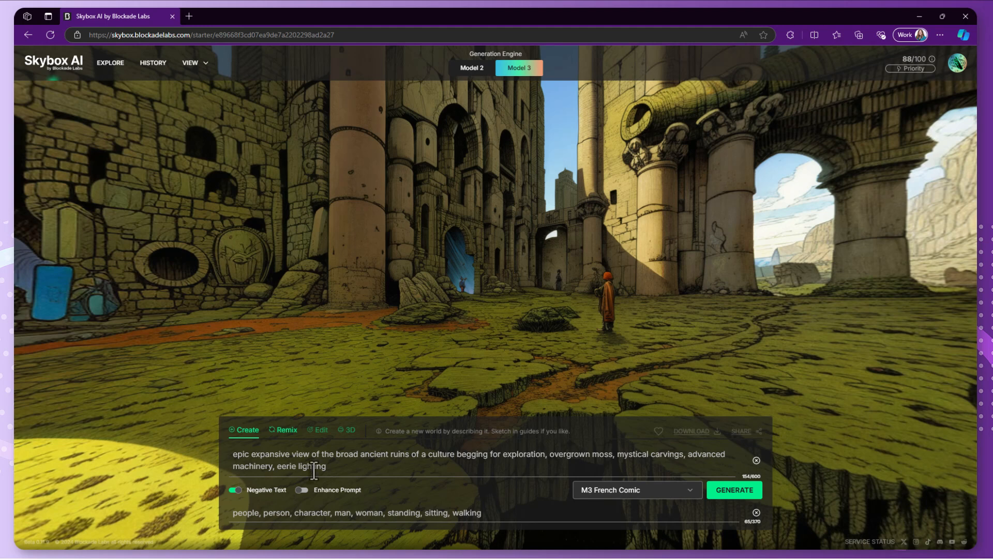
pyautogui.moveTo(342, 467); pyautogui.dragTo(233, 451)
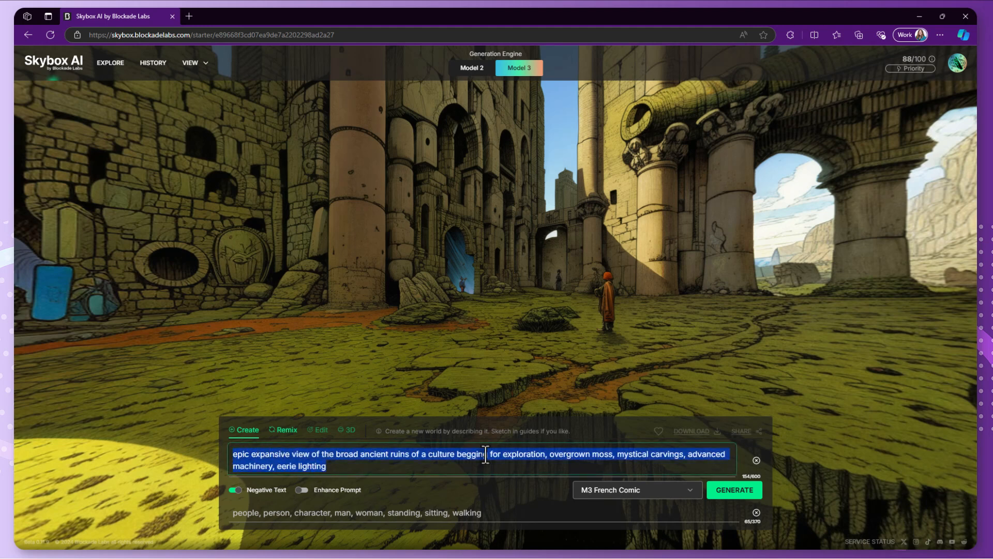
pyautogui.press('BackSpace')
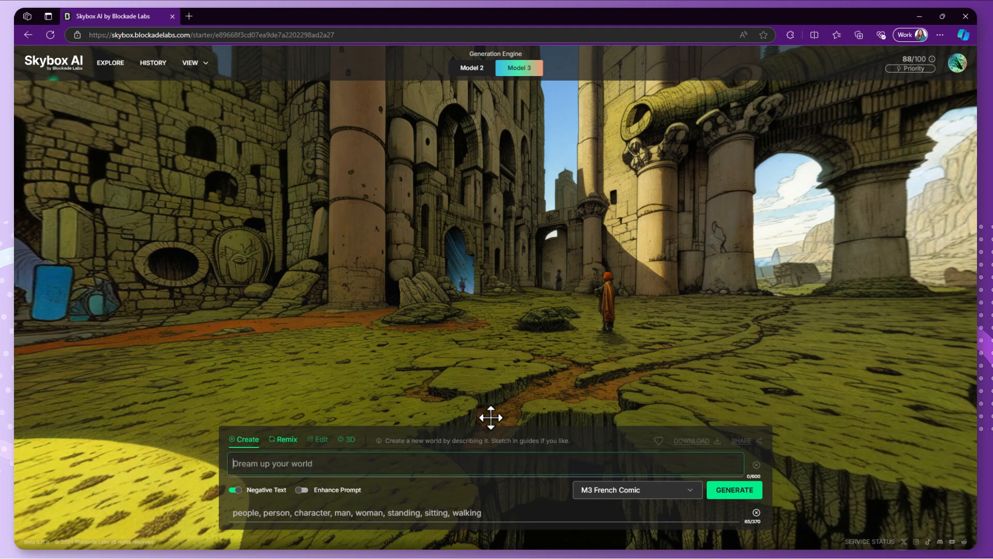
pyautogui.write('Interio')
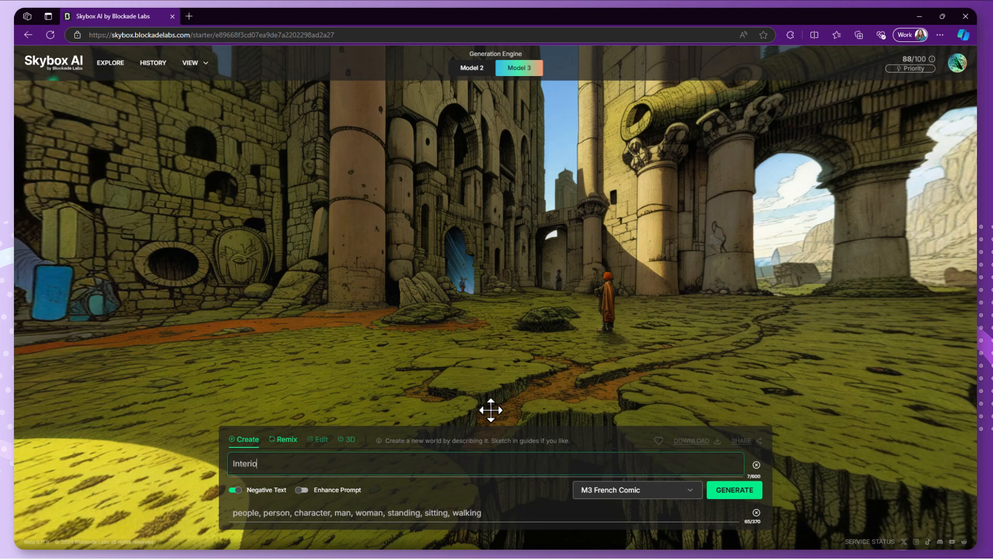
pyautogui.write('r Office, compute')
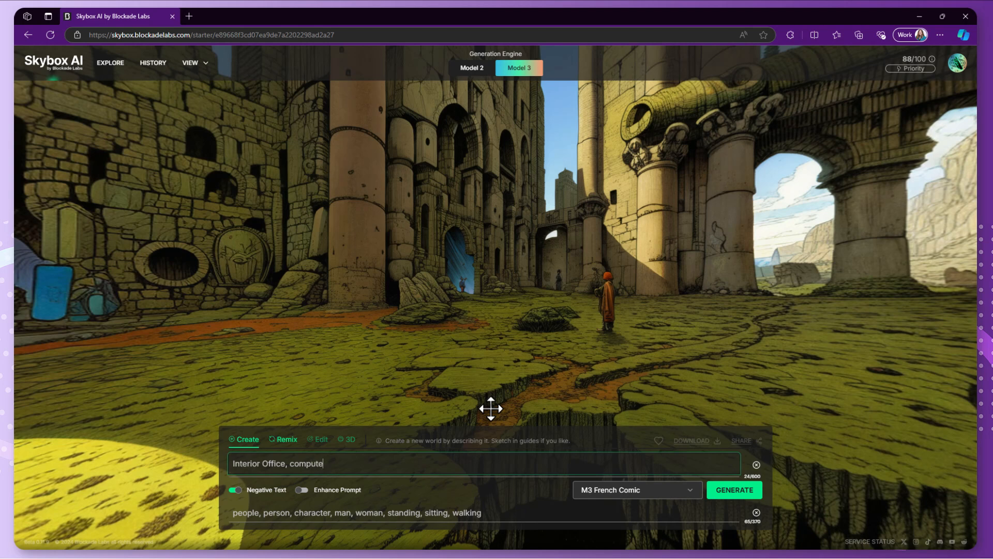
pyautogui.write('rs, desks, chairs, corprate office setting')
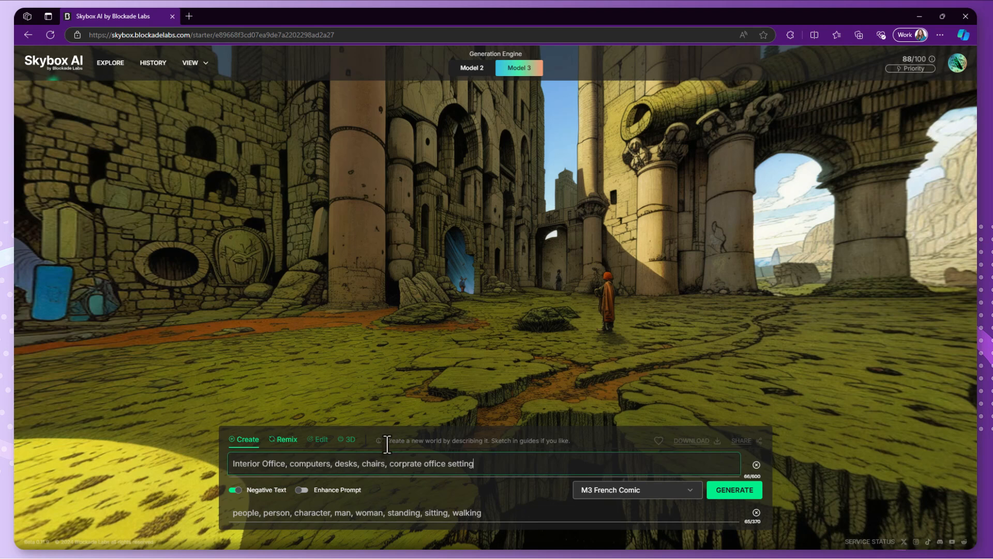
# - Generate the office skybox with Enhance Prompt turned on and the M3 UHD Render style from the Model 3 Realistic group
pyautogui.click(301, 490)
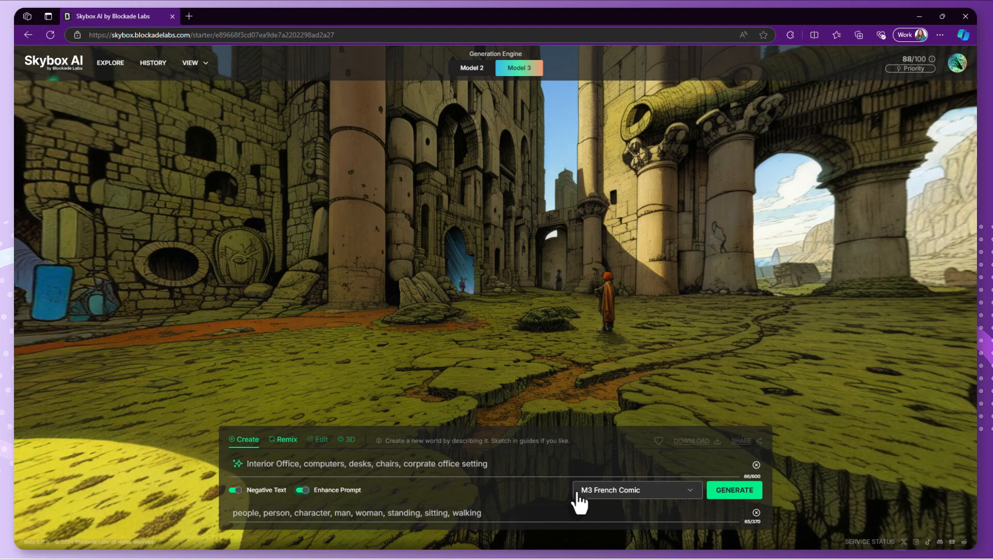
pyautogui.click(693, 495)
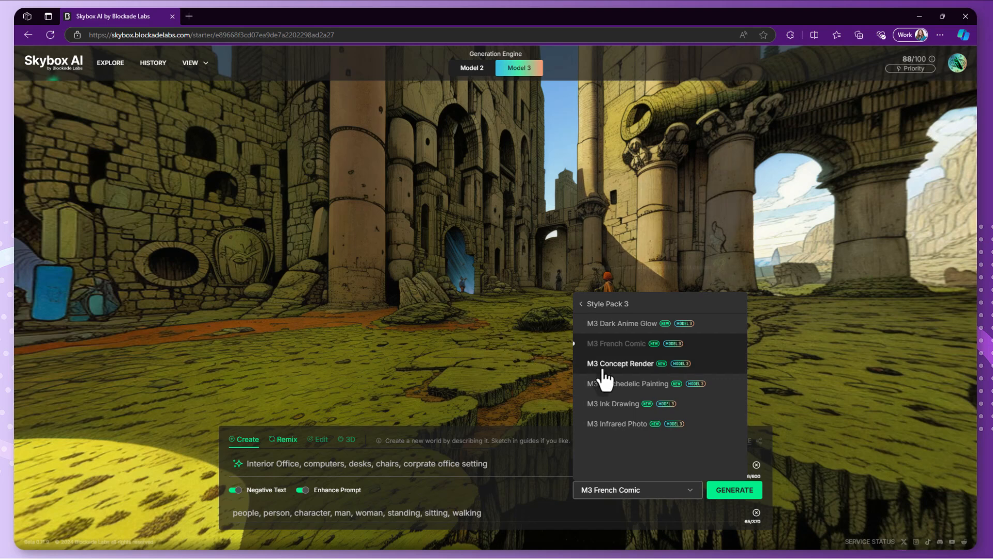
pyautogui.click(583, 304)
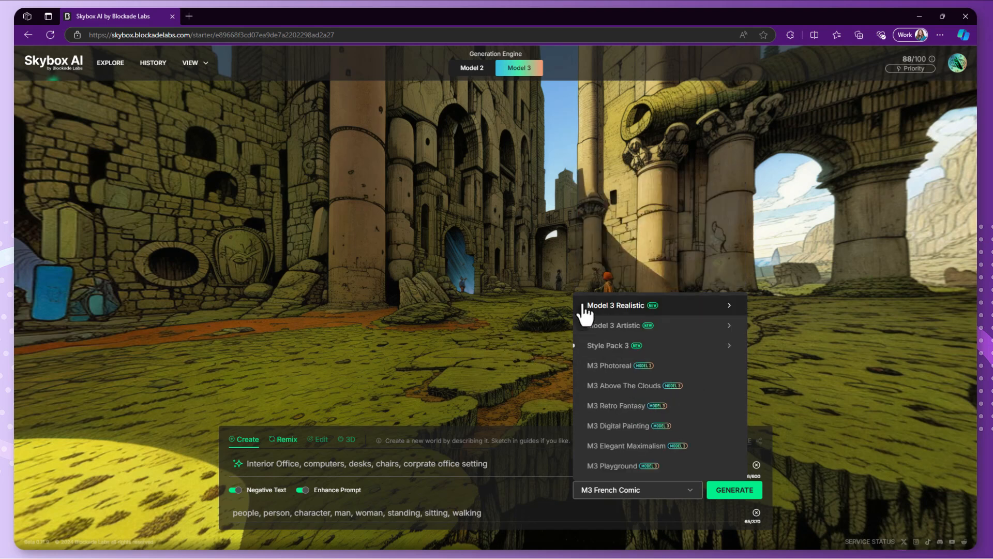
pyautogui.click(614, 306)
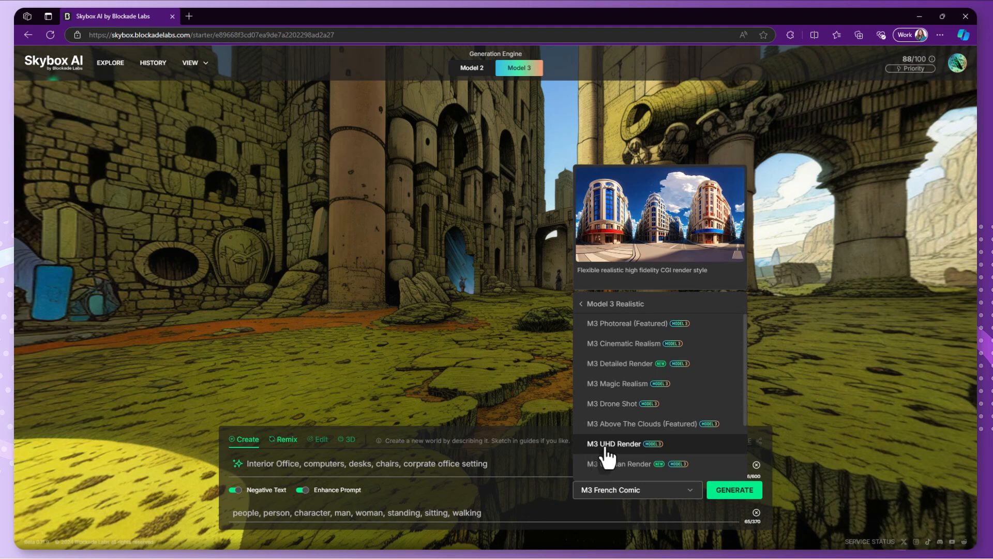
pyautogui.click(641, 448)
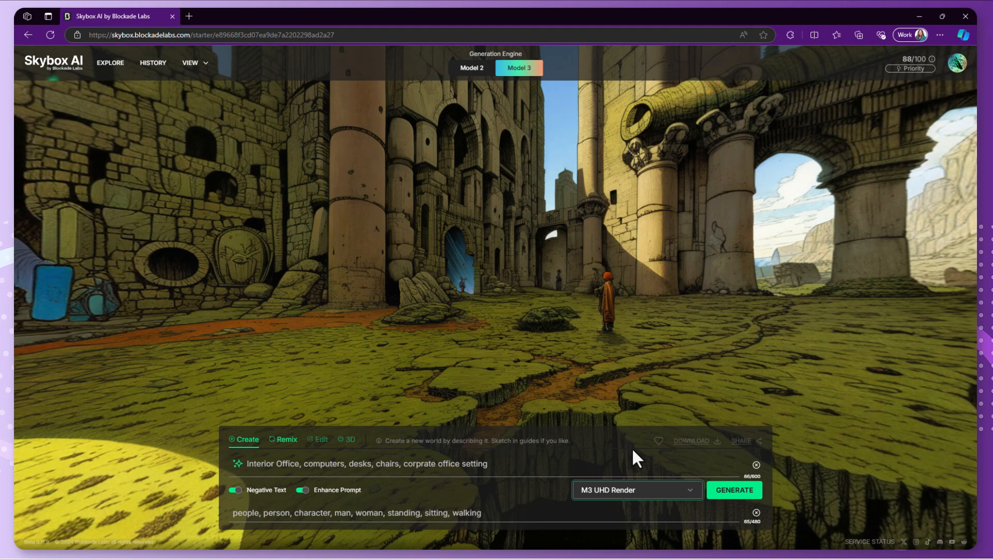
pyautogui.click(735, 490)
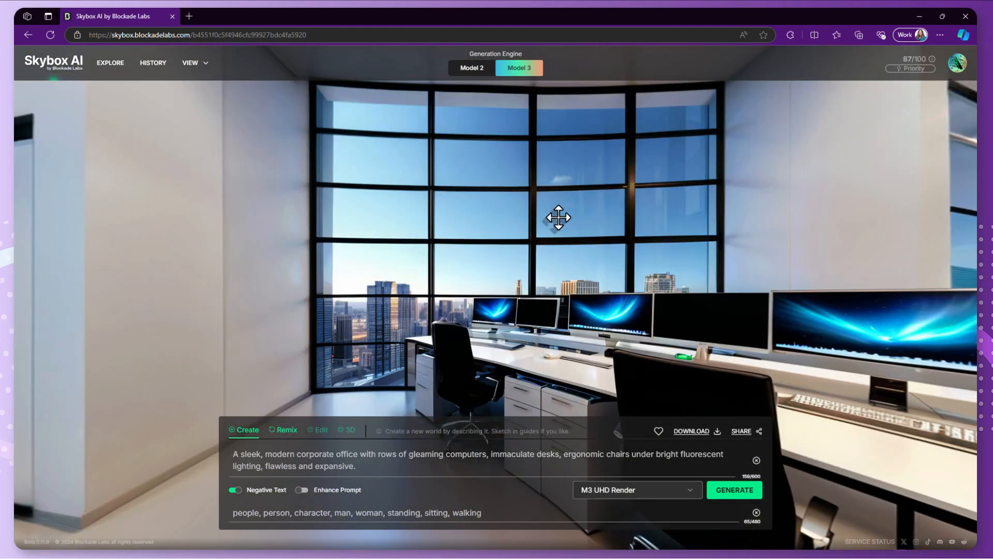
# - Generate another version of the office skybox from the enhanced prompt and look around its desks and windows
pyautogui.moveTo(392, 286); pyautogui.dragTo(928, 289)
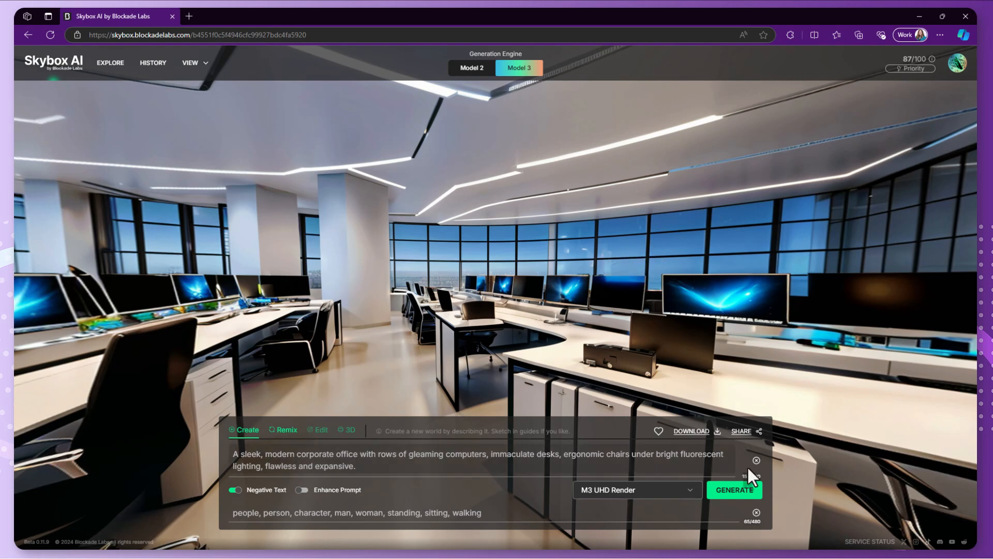
pyautogui.click(733, 491)
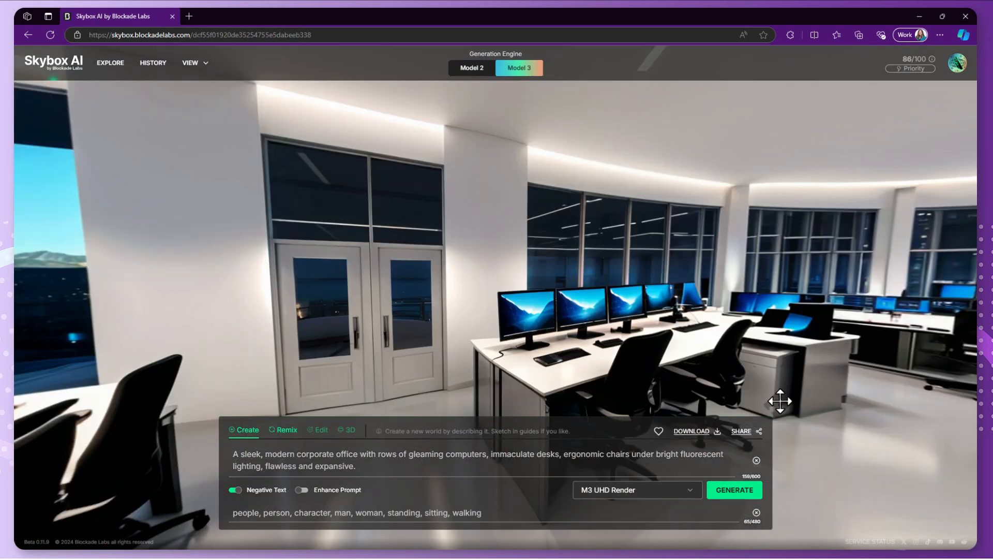
pyautogui.moveTo(775, 396); pyautogui.dragTo(818, 348)
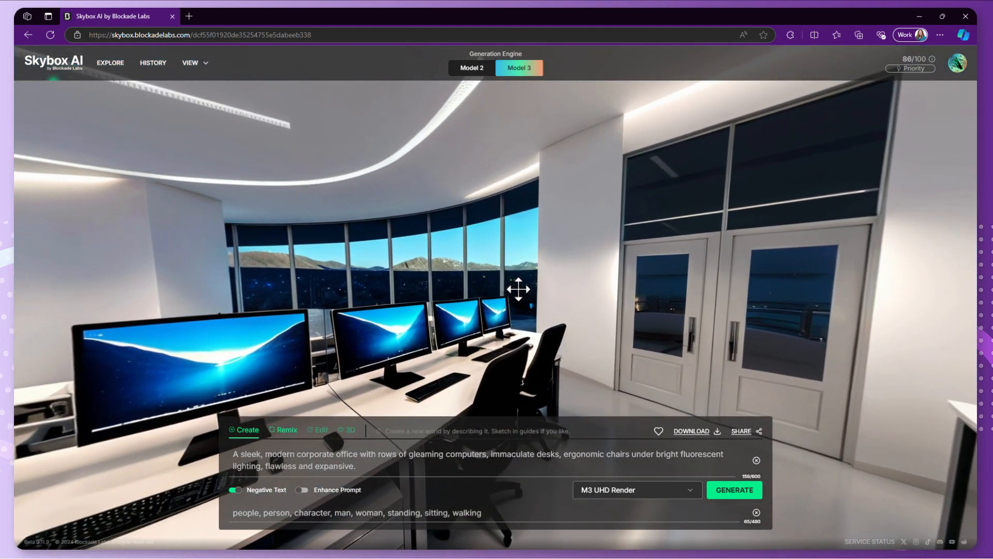
pyautogui.moveTo(297, 259); pyautogui.dragTo(521, 274)
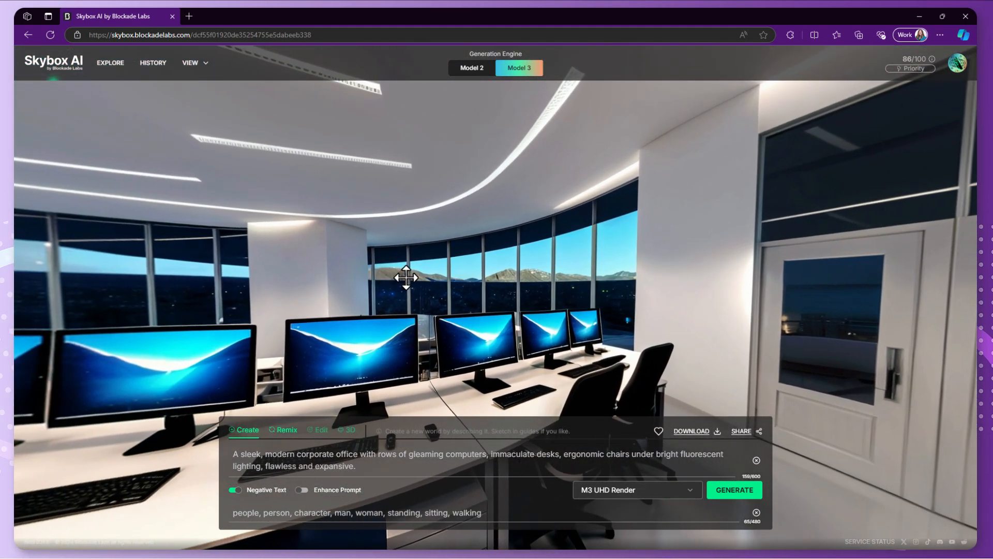
pyautogui.moveTo(416, 290); pyautogui.dragTo(612, 278)
pyautogui.moveTo(286, 335)
pyautogui.mouseDown()
pyautogui.moveTo(370, 333)
pyautogui.moveTo(561, 363)
pyautogui.moveTo(685, 355)
pyautogui.moveTo(458, 337)
pyautogui.moveTo(295, 344)
pyautogui.mouseUp()
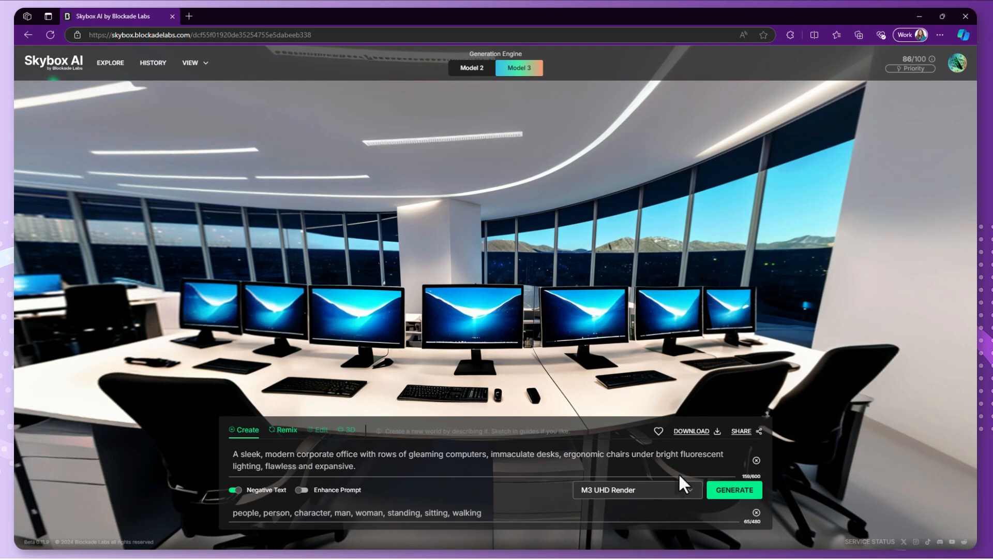
# - Start an equirectangular PNG download of the office skybox, cancel it and leave the download options
pyautogui.click(692, 433)
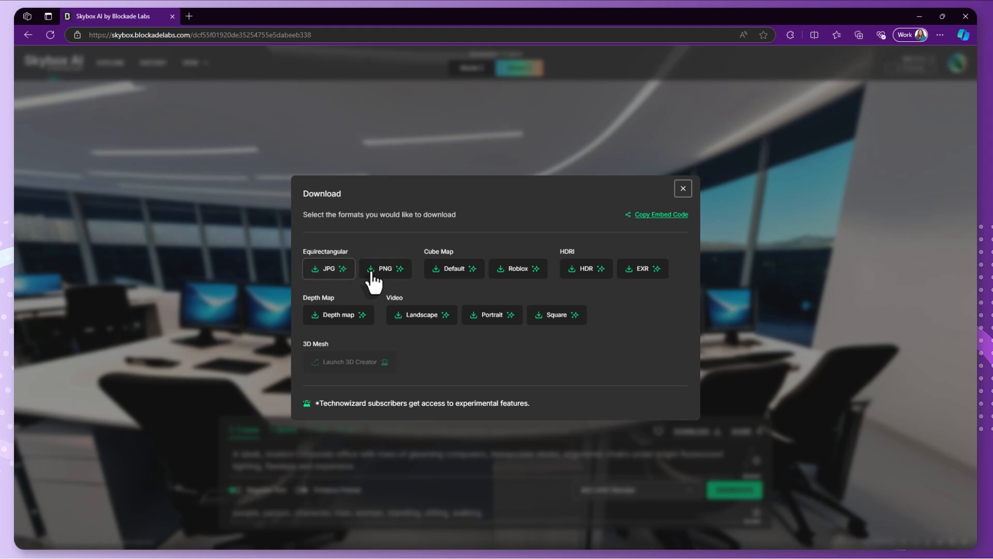
pyautogui.click(394, 271)
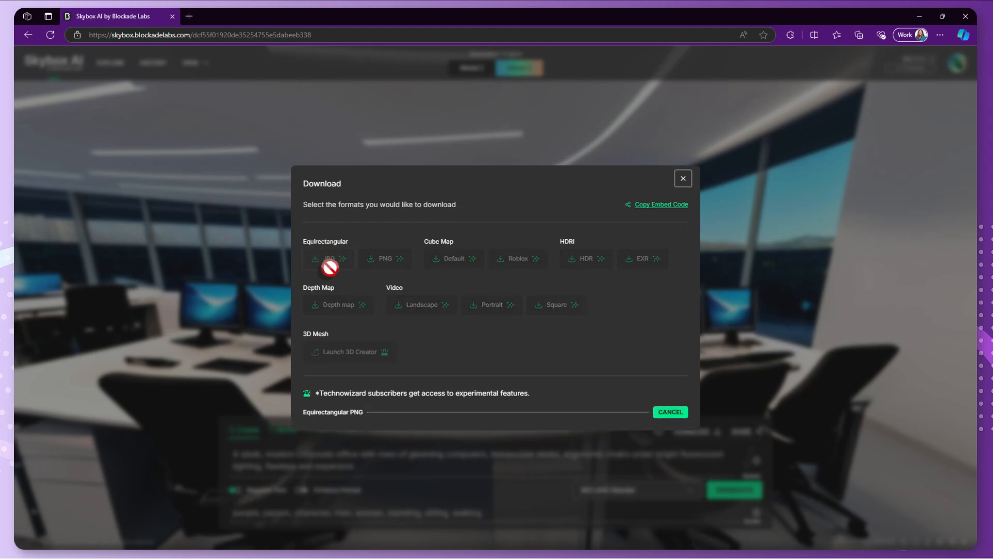
pyautogui.click(671, 412)
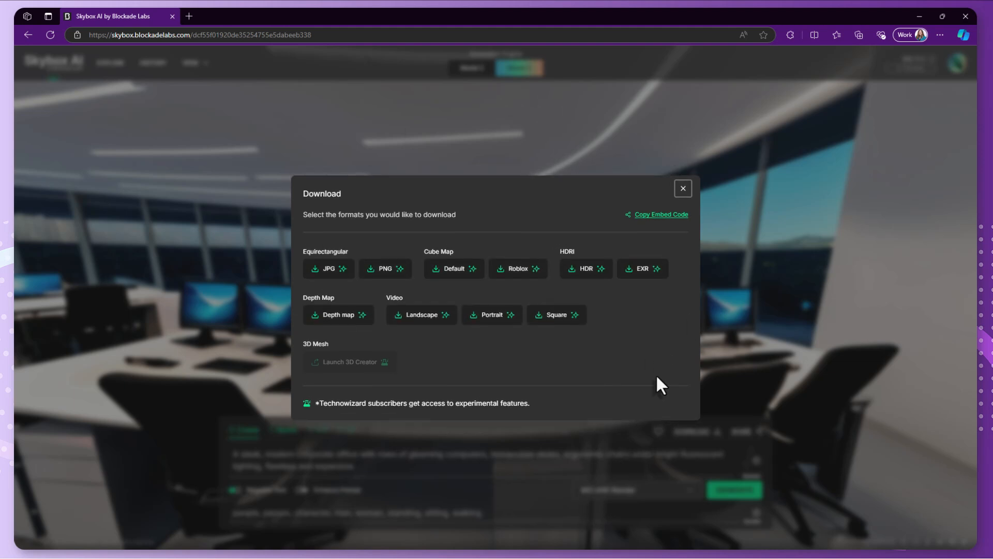
pyautogui.click(683, 189)
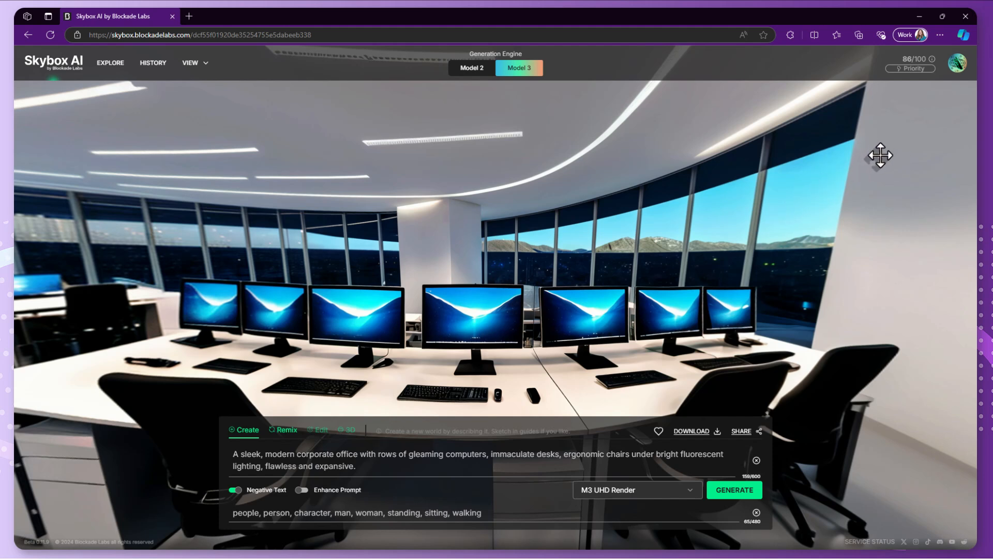
# - Open the generation history and inspect the 09/26/2024 office skybox with orange walls and cubicles in its 360° preview
pyautogui.click(956, 63)
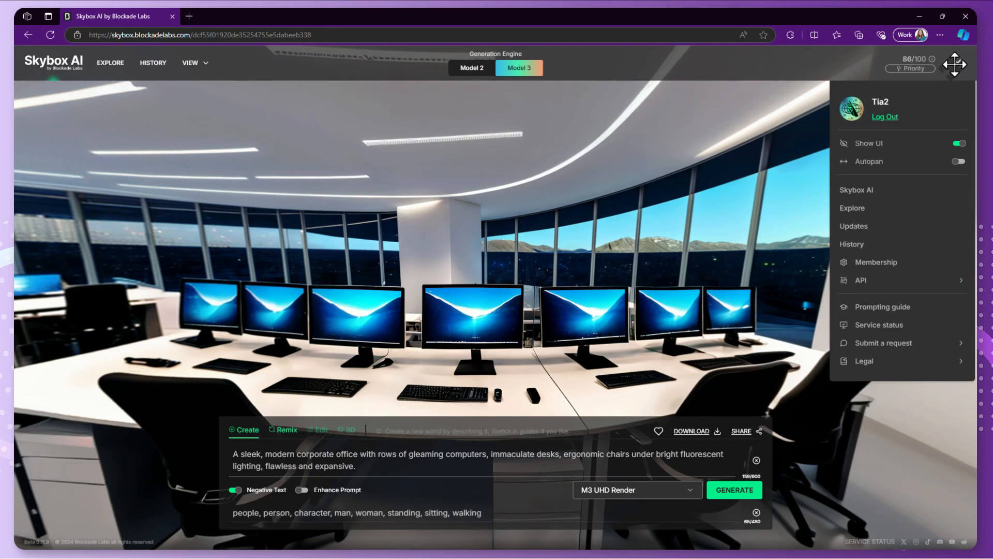
pyautogui.click(851, 109)
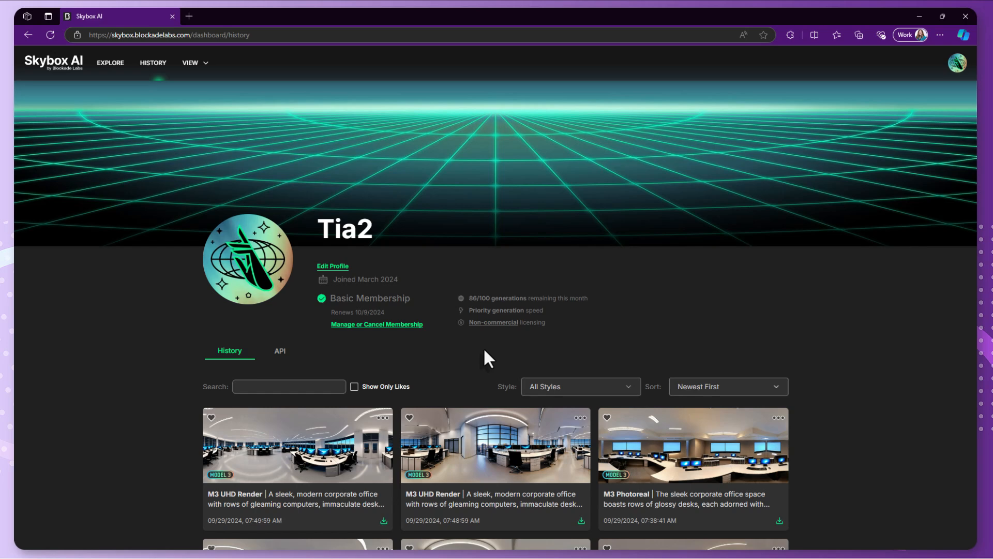
pyautogui.scroll(-3, 485, 351)
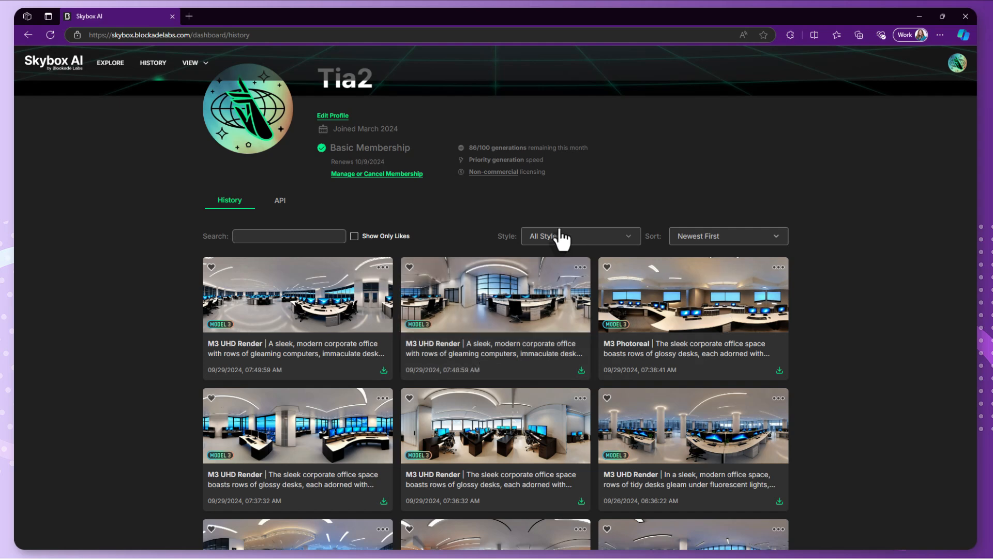
pyautogui.scroll(-6, 705, 325)
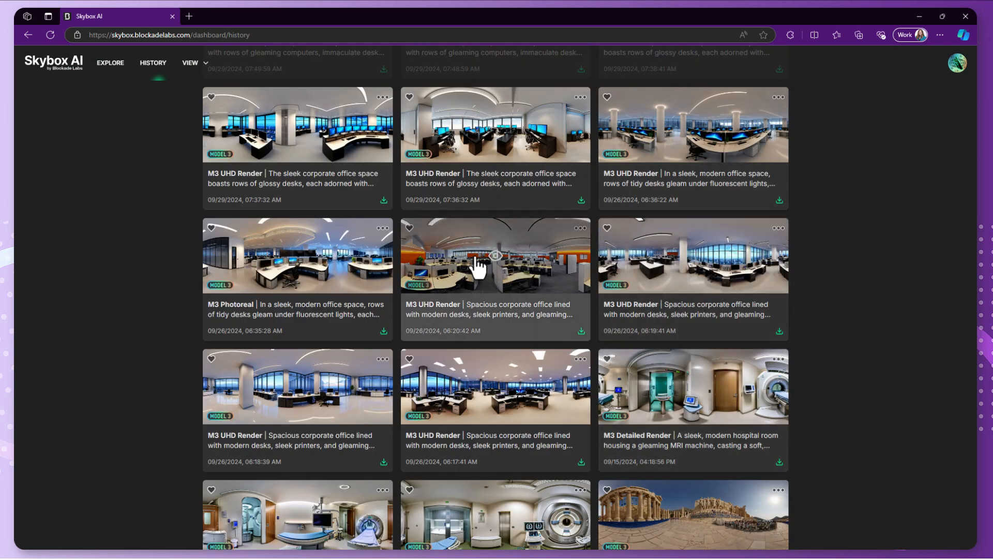
pyautogui.click(551, 293)
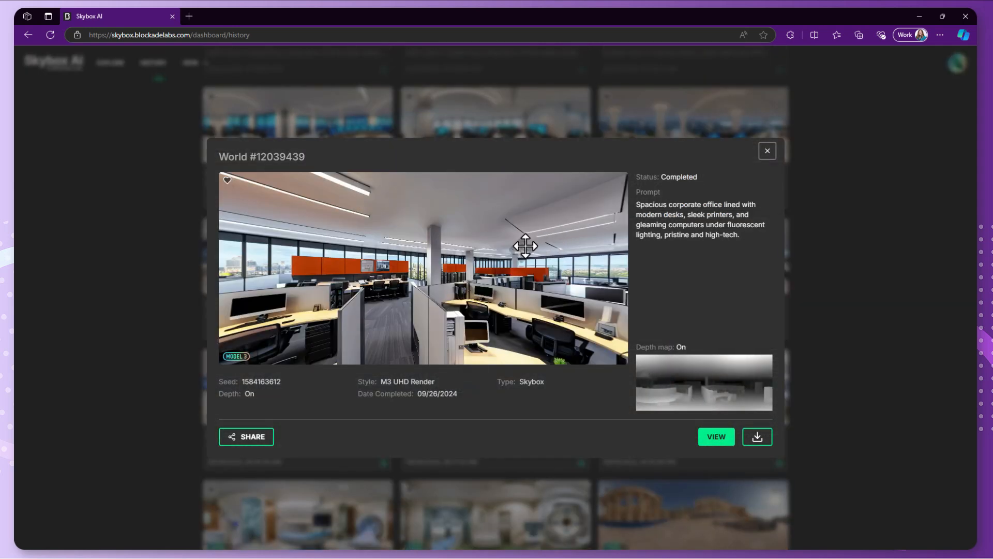
pyautogui.moveTo(290, 288); pyautogui.dragTo(472, 239)
pyautogui.moveTo(564, 288); pyautogui.dragTo(531, 300)
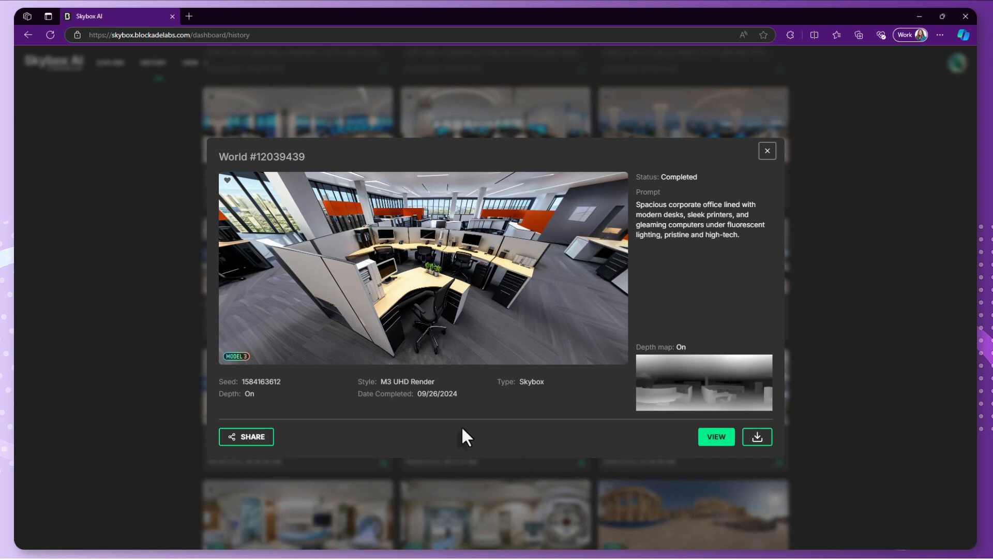
pyautogui.click(768, 152)
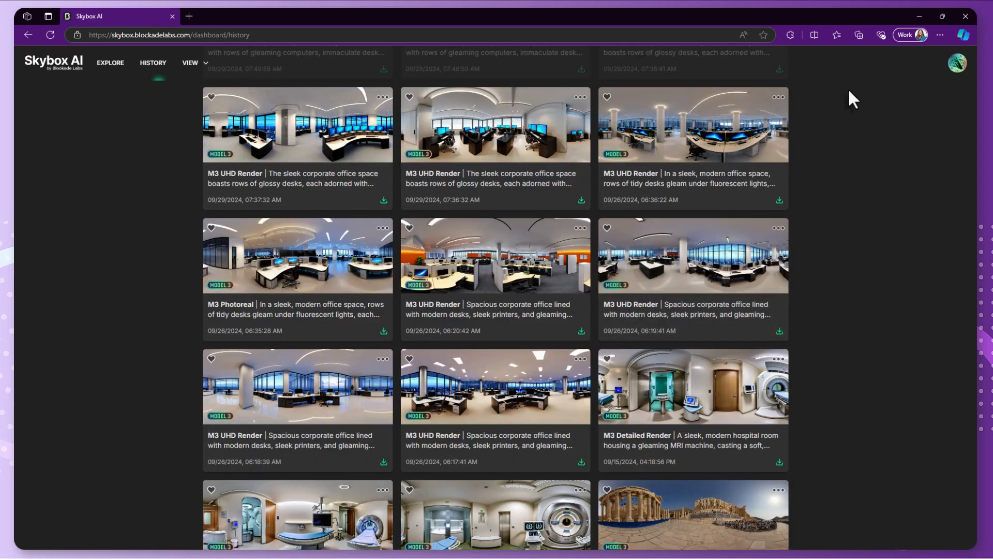
# - Minimize the browser and switch to Photoshop with "360° Office Security Concerns OG.png" open, maximizing its window
pyautogui.click(920, 17)
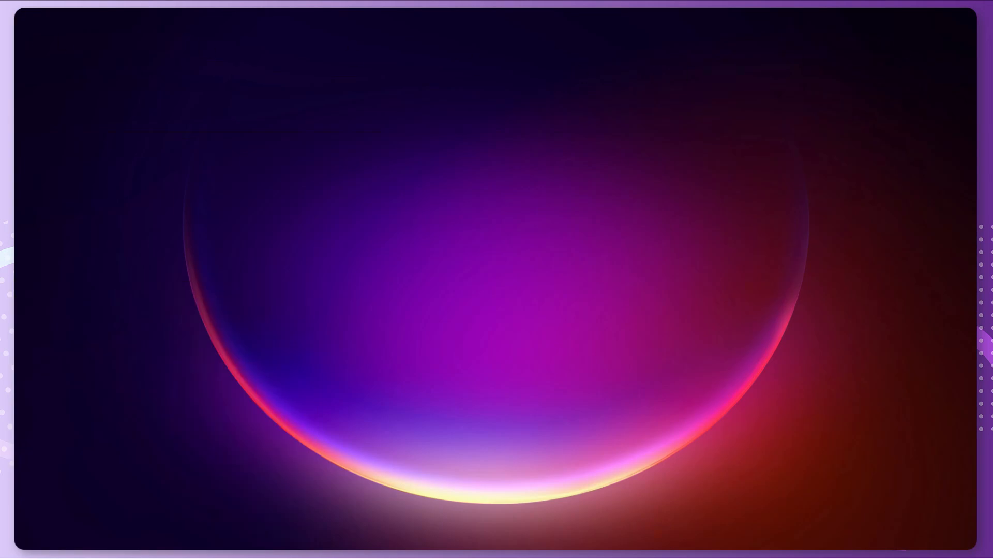
pyautogui.moveTo(14, 168); pyautogui.dragTo(464, 63)
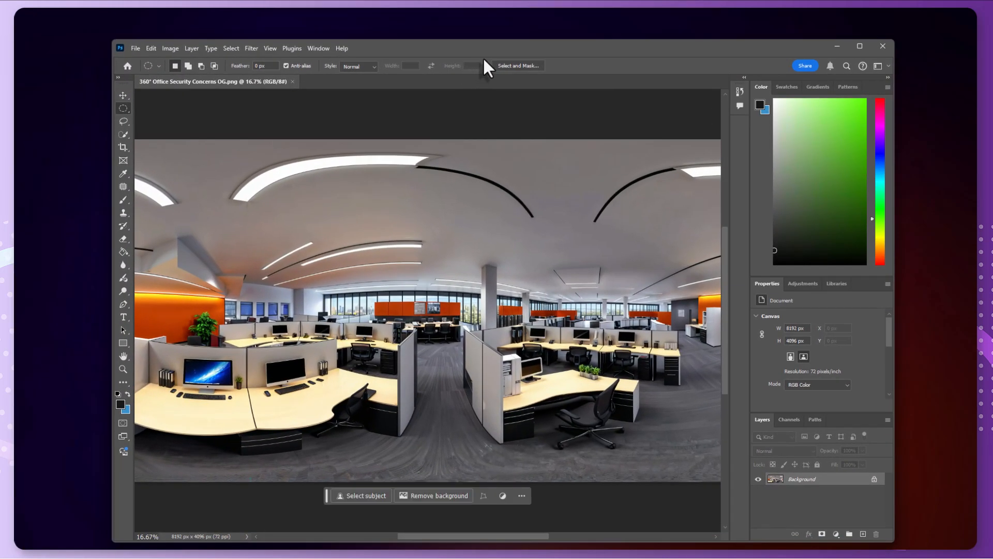
pyautogui.click(861, 47)
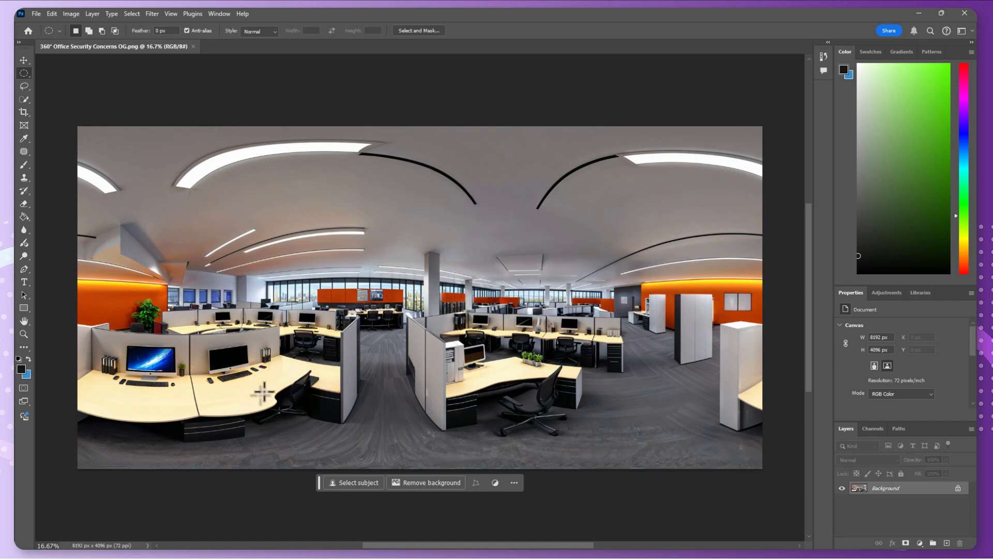
# - Try a small elliptical selection on the desk beside the black monitor's keyboard and deselect it
pyautogui.moveTo(250, 365)
pyautogui.mouseDown()
pyautogui.moveTo(266, 368)
pyautogui.moveTo(257, 369)
pyautogui.mouseUp()
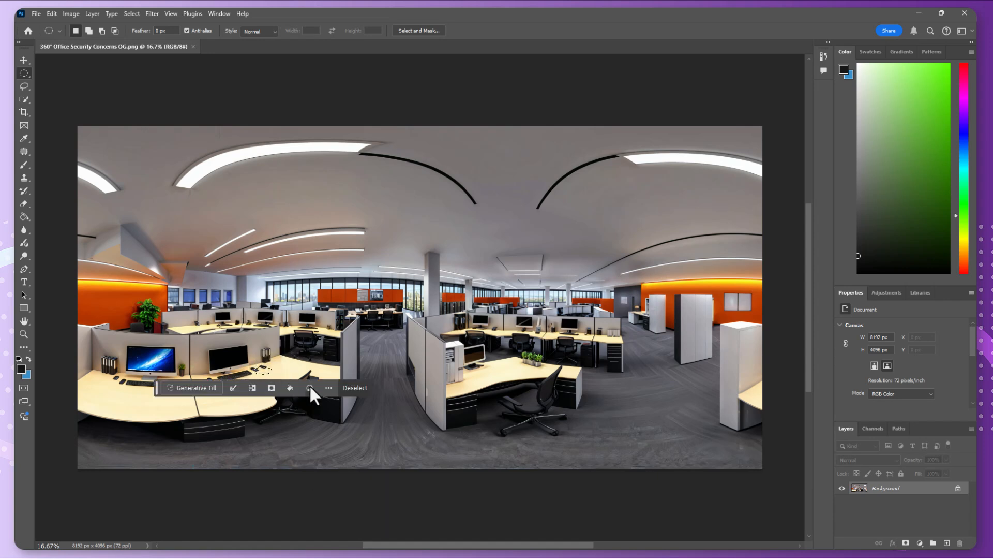
pyautogui.click(354, 388)
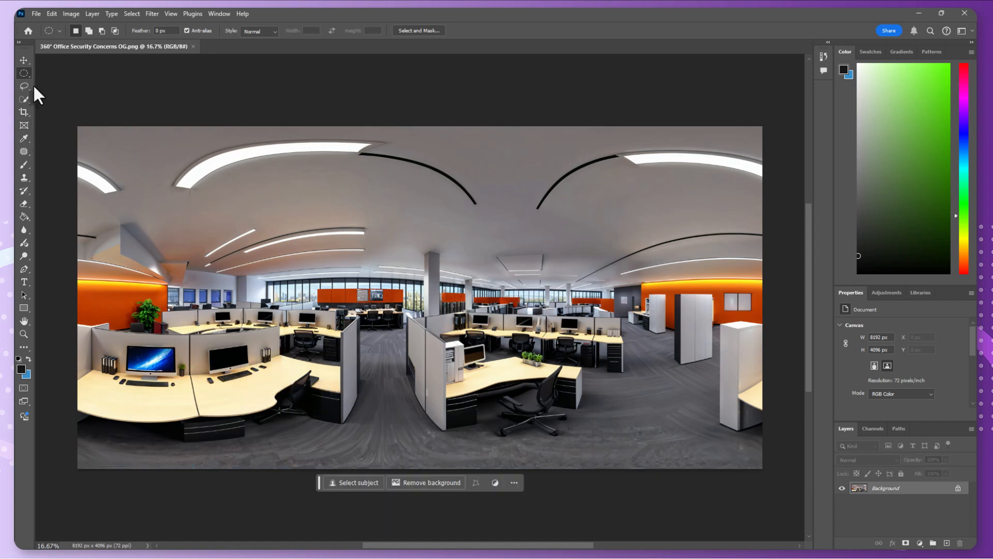
# - Lasso a small area on the desk beside the black monitor's keyboard and fill it generatively with the prompt "Flash Drive"
pyautogui.press('l')
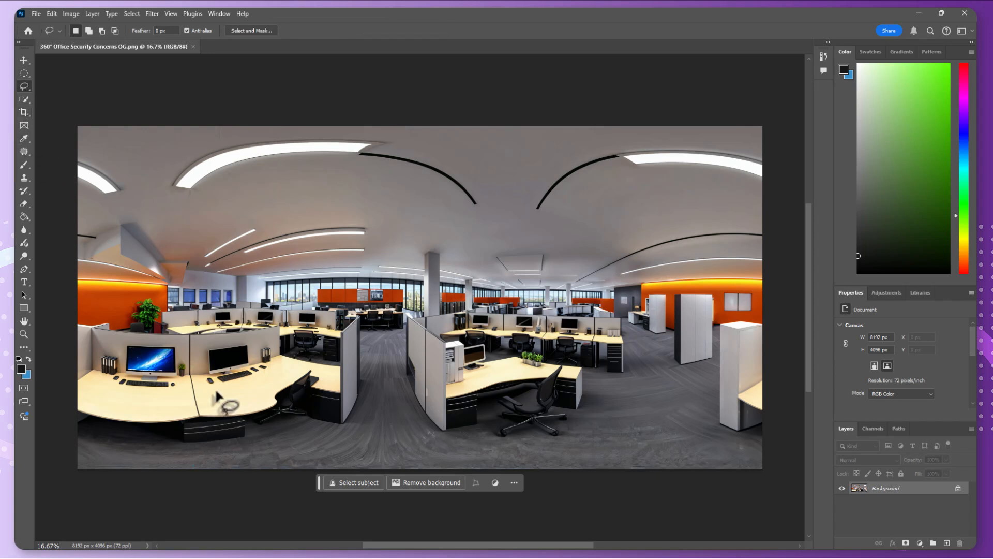
pyautogui.moveTo(267, 392)
pyautogui.mouseDown()
pyautogui.moveTo(303, 395)
pyautogui.moveTo(267, 371)
pyautogui.mouseUp()
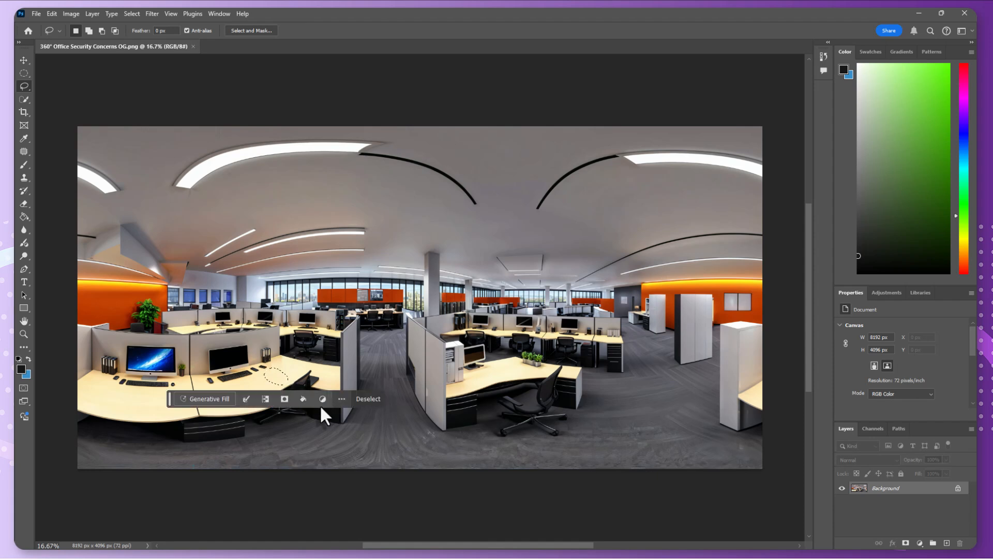
pyautogui.click(215, 399)
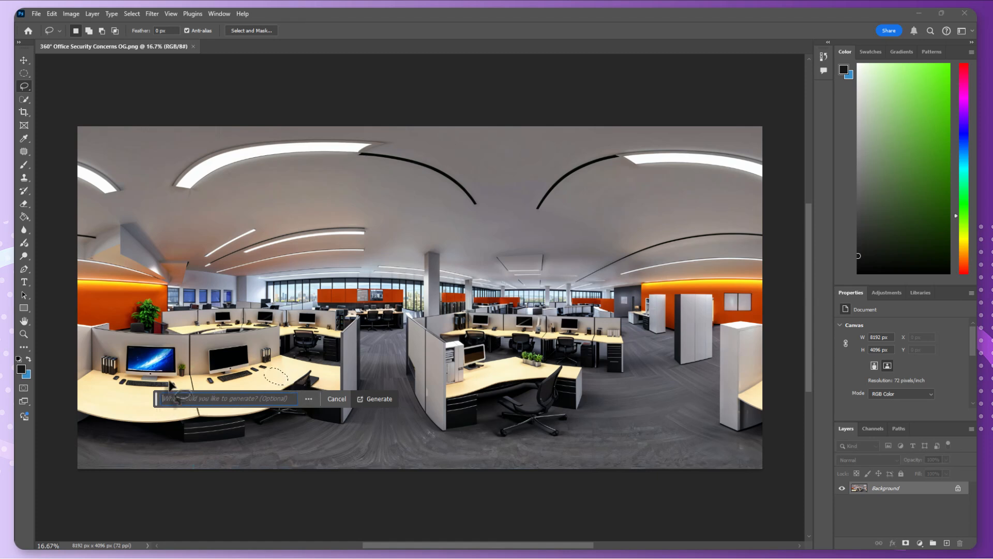
pyautogui.write('Flash Drive')
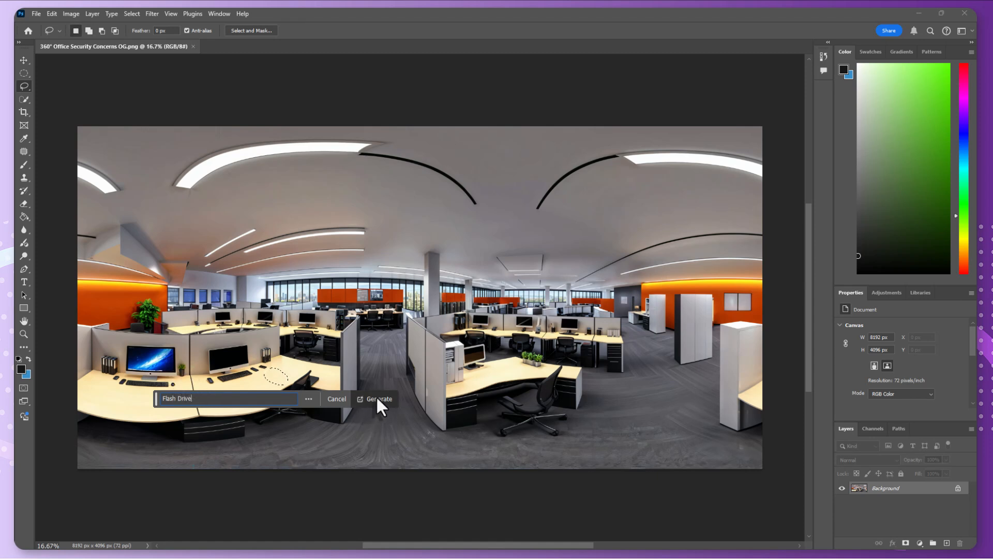
pyautogui.press('Return')
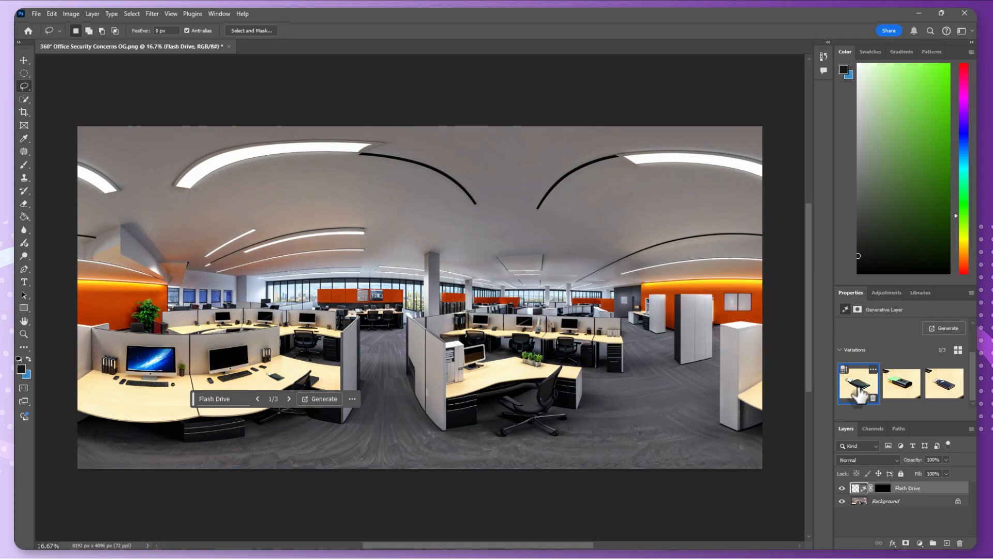
# - Compare the flash drive variations, generate another set, and choose the third of the new ones
pyautogui.click(900, 388)
pyautogui.click(941, 391)
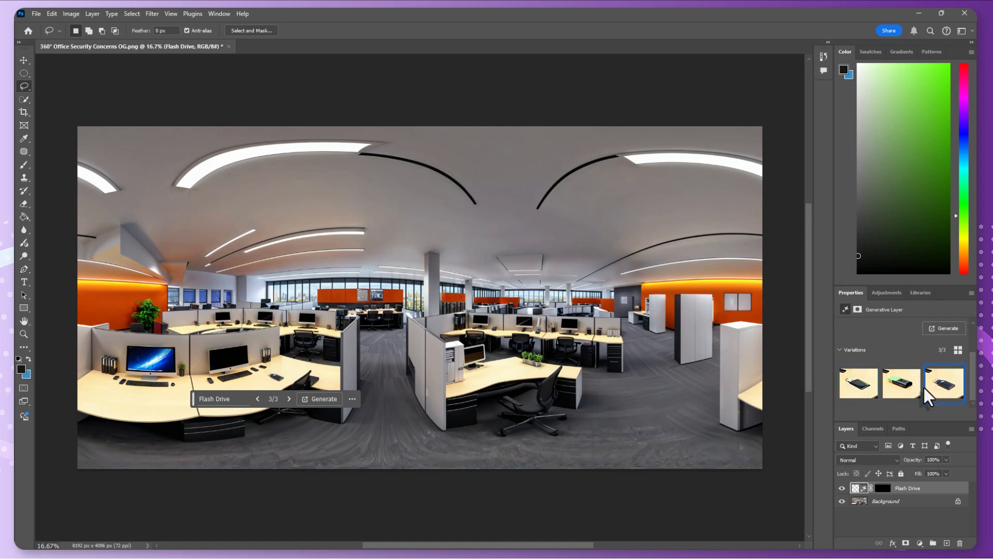
pyautogui.click(905, 393)
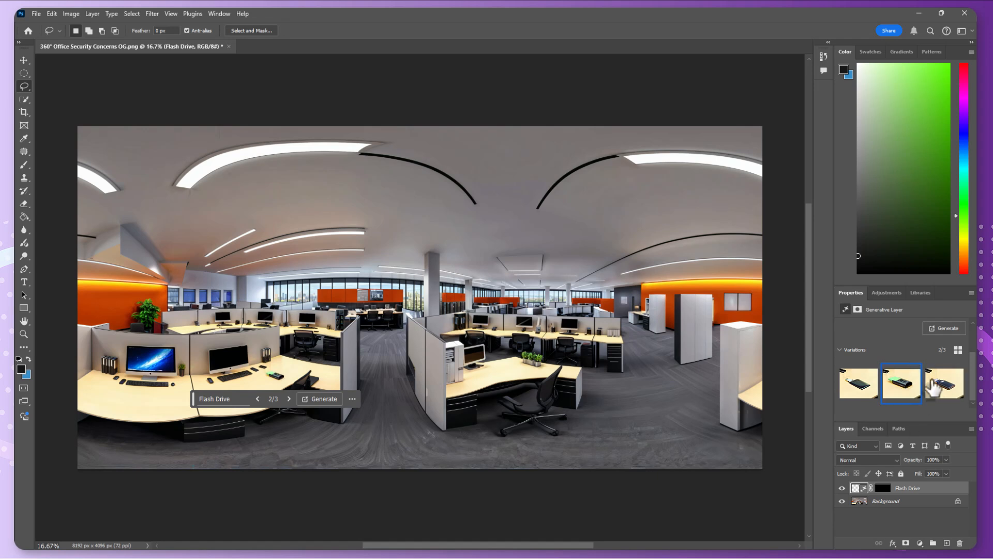
pyautogui.click(948, 327)
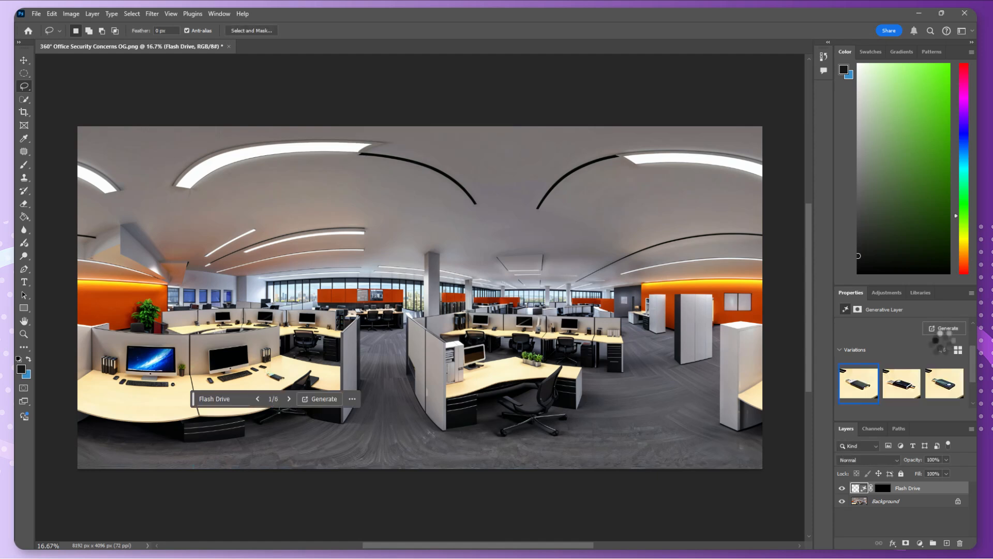
pyautogui.click(947, 385)
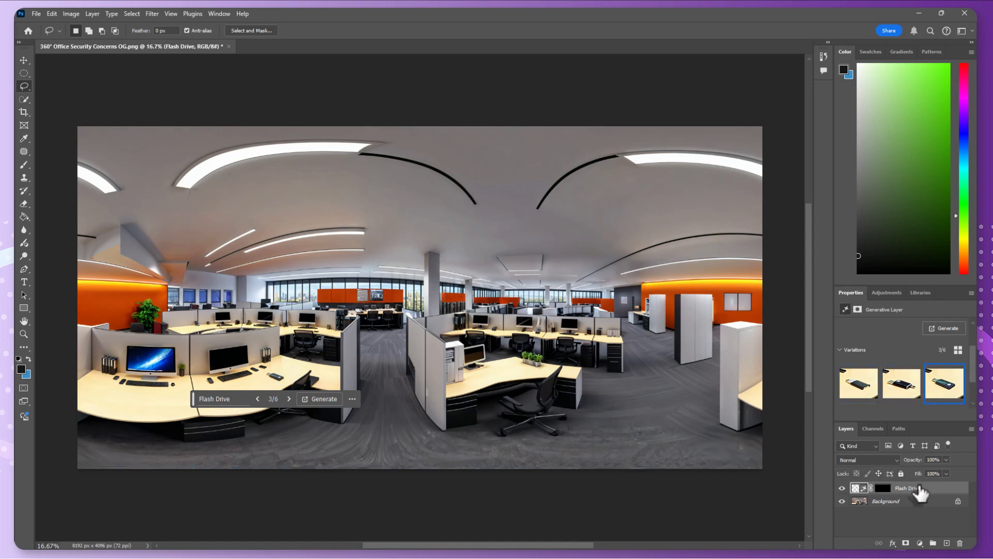
# - Delete the "Flash Drive" generative layer, confirming the deletion
pyautogui.click(959, 543)
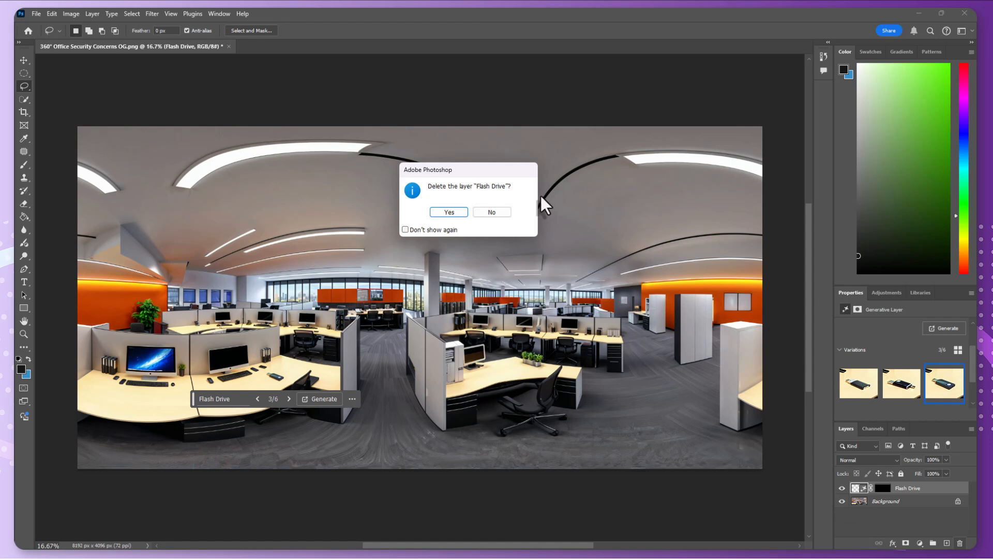
pyautogui.click(490, 212)
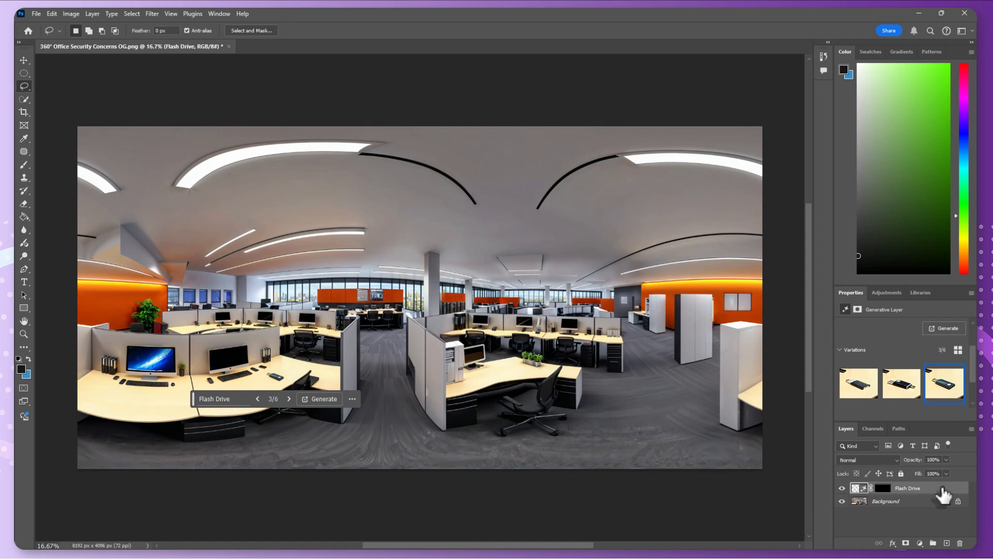
pyautogui.click(958, 543)
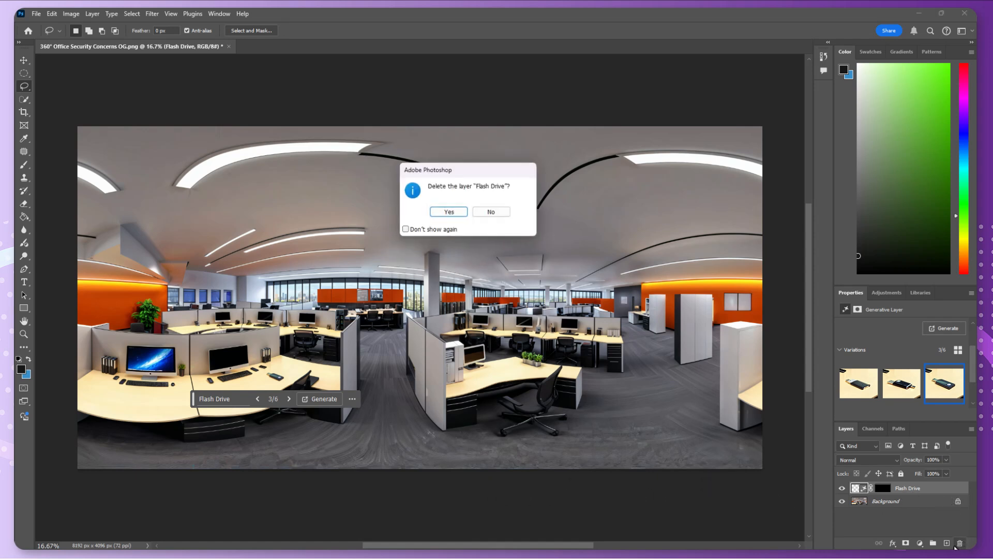
pyautogui.click(449, 212)
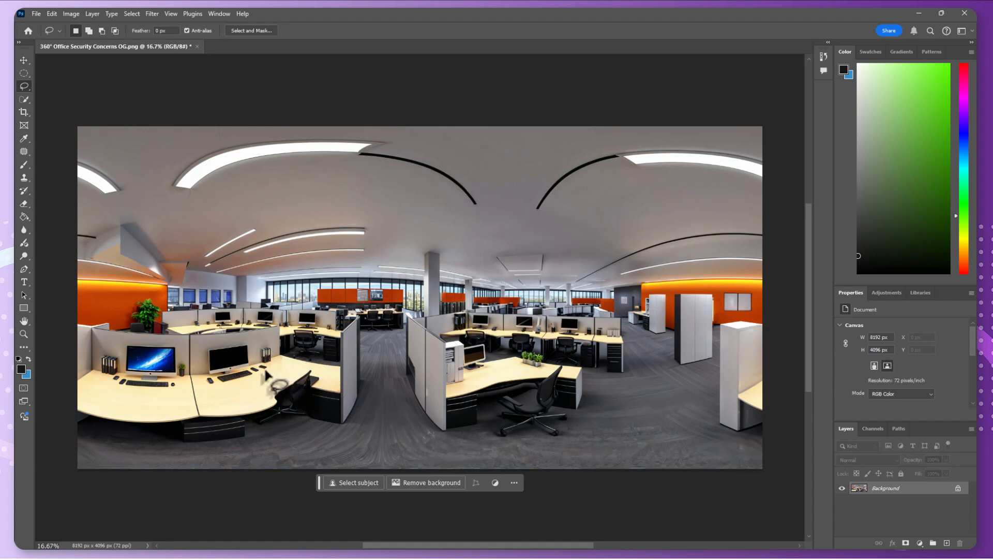
# - Lasso a smaller area on the desk beside the black monitor's keyboard and generate a "Flash Drive" in it
pyautogui.moveTo(269, 376)
pyautogui.mouseDown()
pyautogui.moveTo(280, 384)
pyautogui.moveTo(269, 374)
pyautogui.mouseUp()
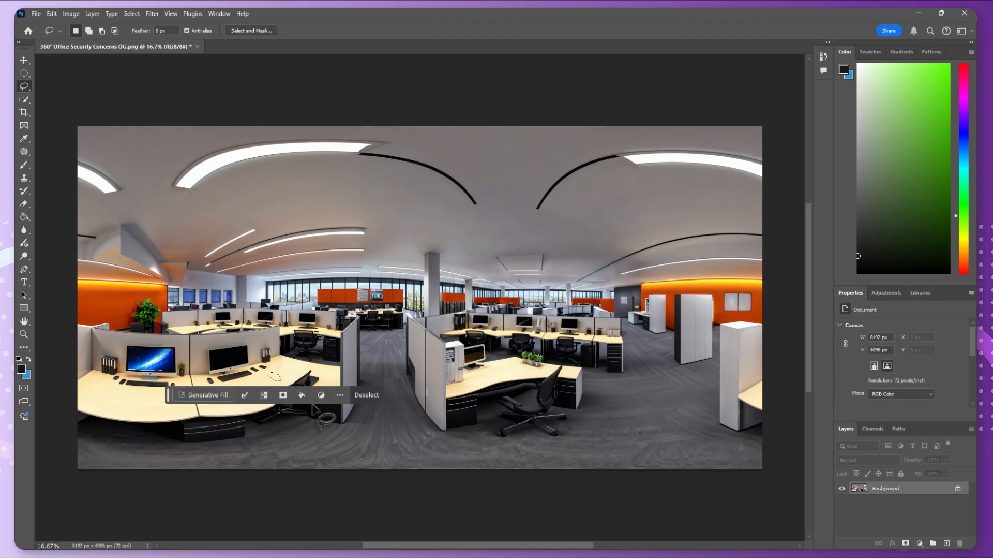
pyautogui.click(204, 395)
pyautogui.write('Flas')
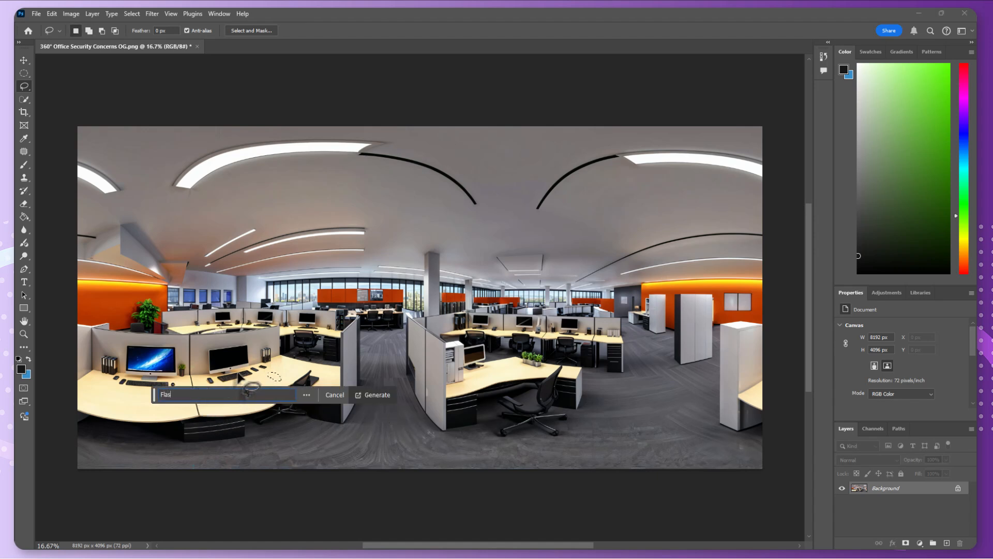
pyautogui.write('h Drive')
pyautogui.press('Return')
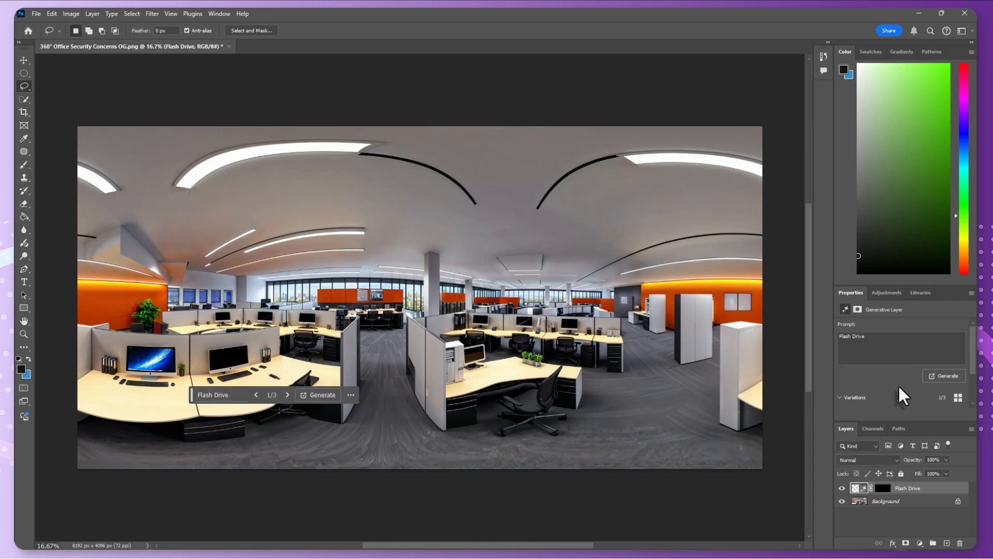
# - Compare the flash drive variations, generate another set, and keep the second of the new ones, the blue drive
pyautogui.scroll(-2, 899, 387)
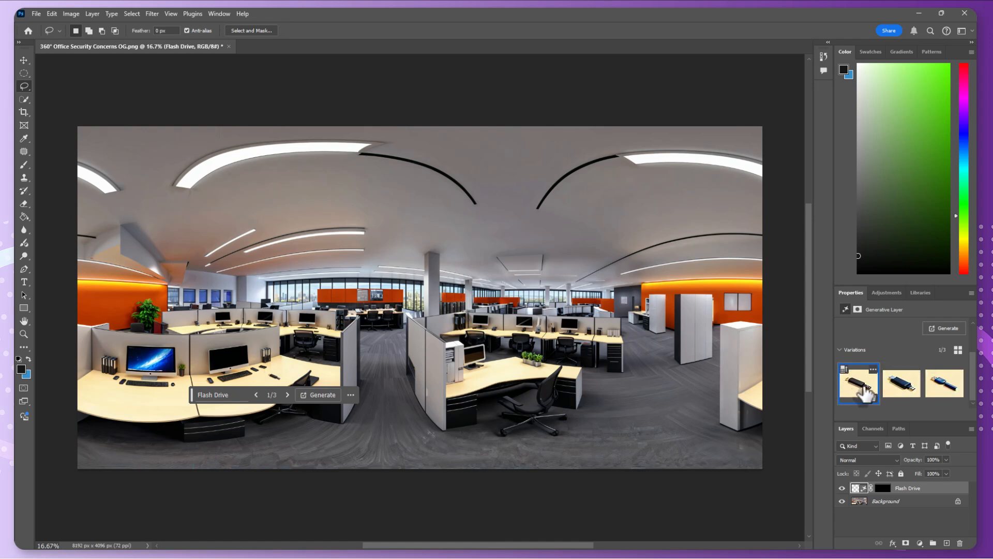
pyautogui.click(901, 384)
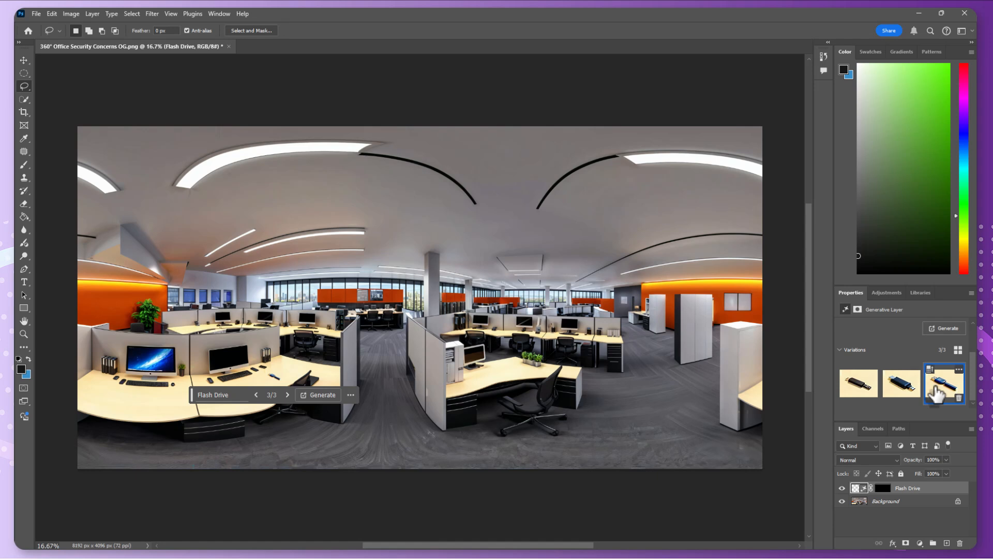
pyautogui.click(947, 328)
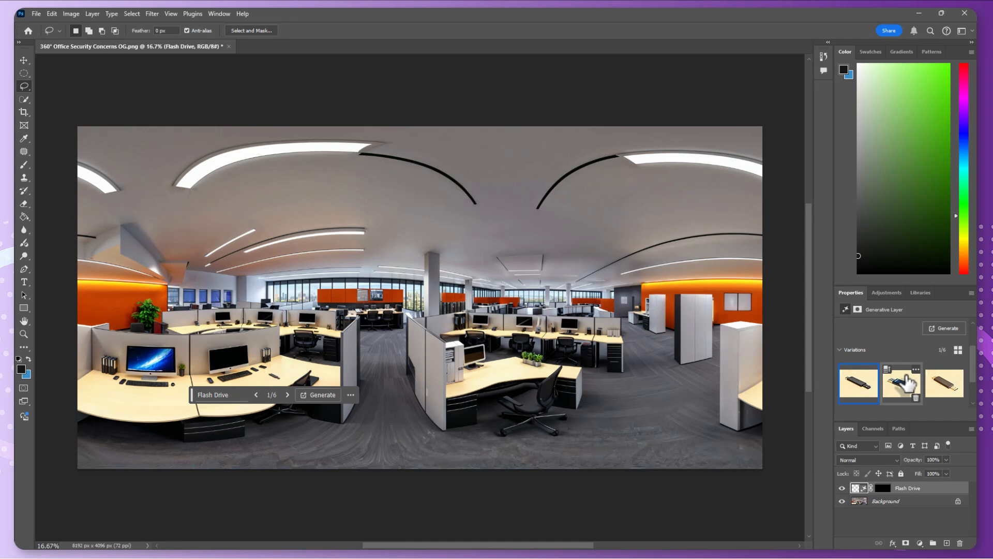
pyautogui.click(909, 384)
pyautogui.click(948, 384)
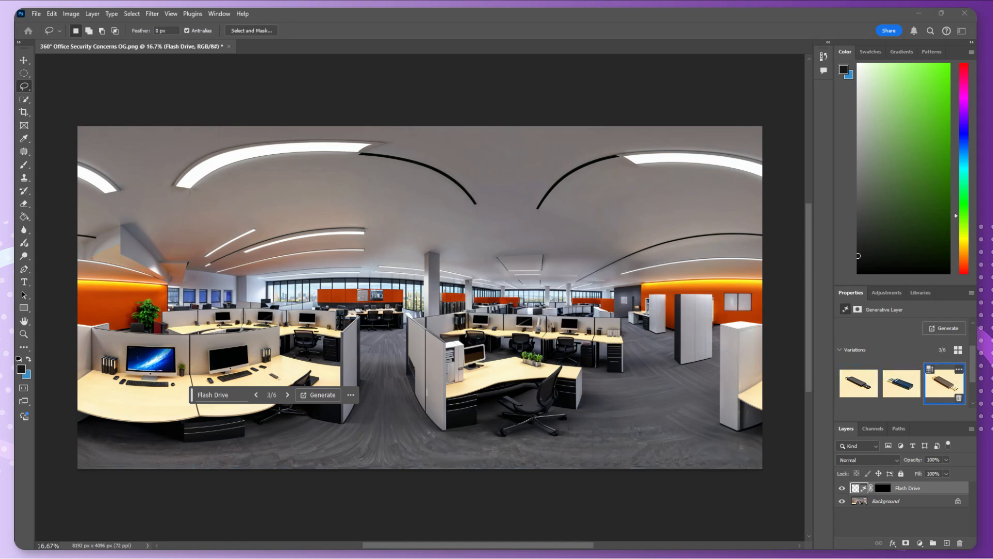
pyautogui.click(899, 393)
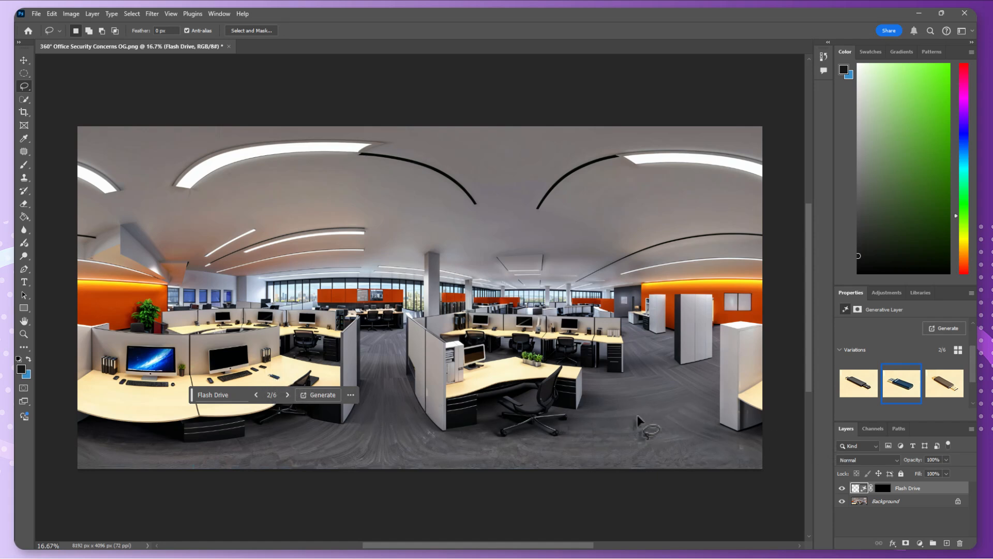
# - Lasso an oval area on the central cubicle's desk, in front of the small plants, and generate "Papers" in it
pyautogui.moveTo(495, 364)
pyautogui.mouseDown()
pyautogui.moveTo(481, 381)
pyautogui.moveTo(525, 383)
pyautogui.moveTo(534, 368)
pyautogui.moveTo(495, 363)
pyautogui.mouseUp()
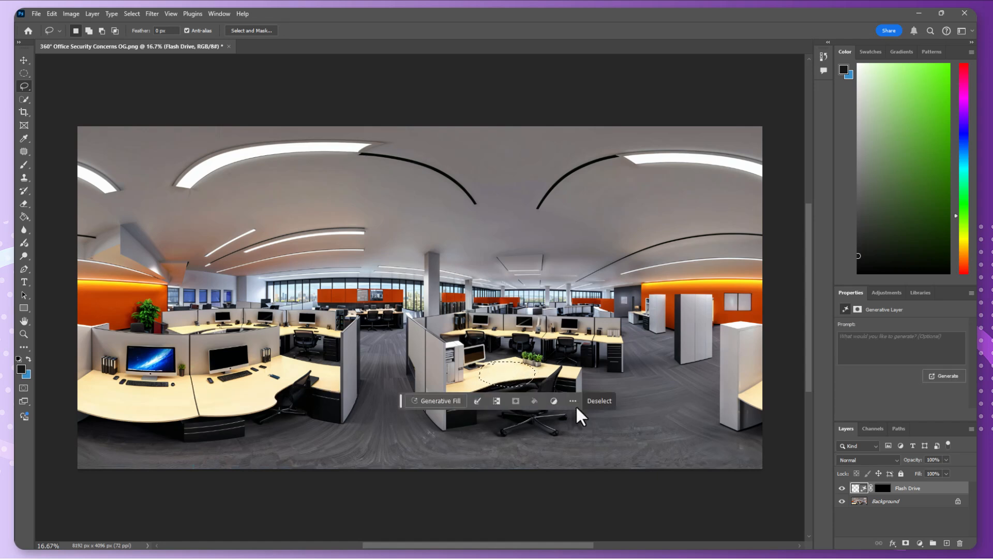
pyautogui.click(848, 344)
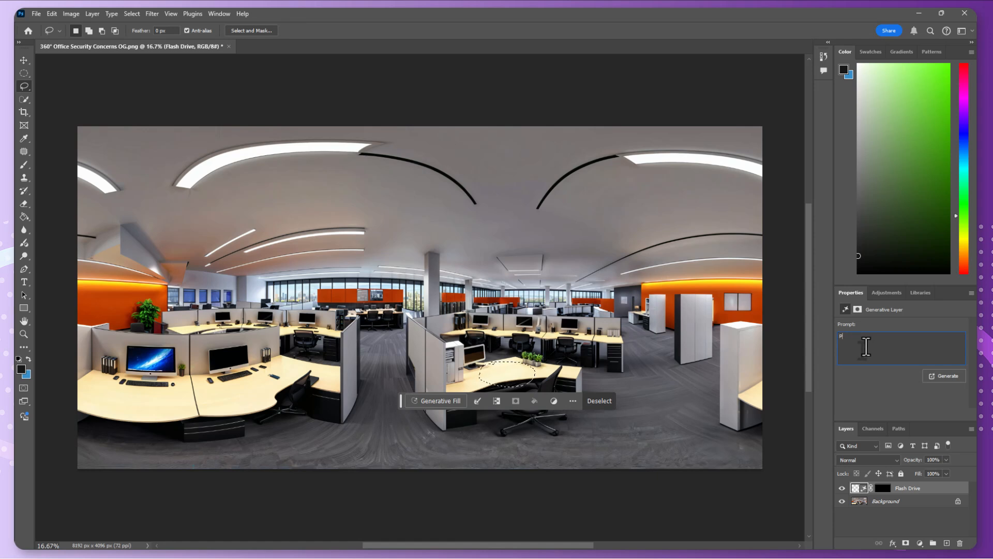
pyautogui.write('Papers')
pyautogui.click(946, 376)
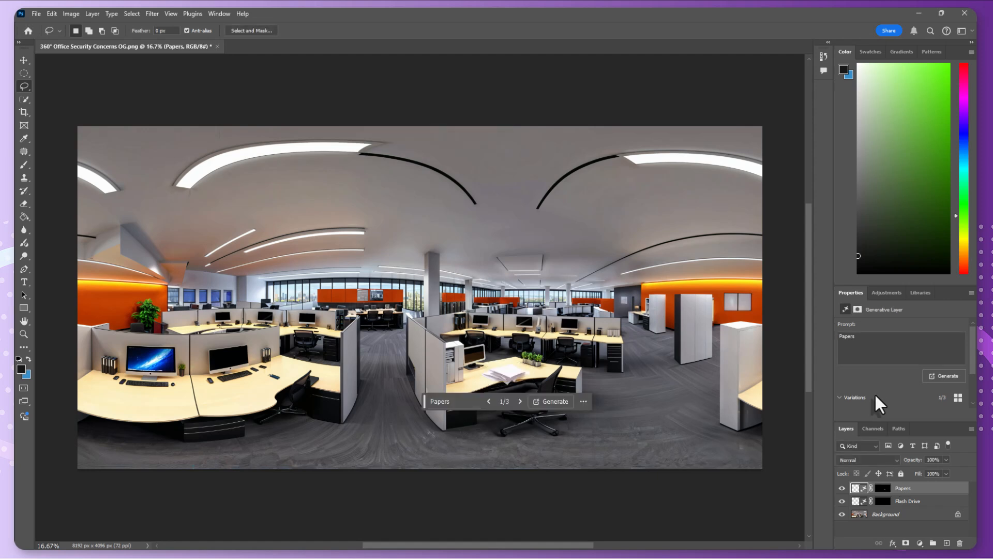
# - Compare the papers variations, generate two more sets, and keep the second variation of the newest set
pyautogui.scroll(-2, 904, 371)
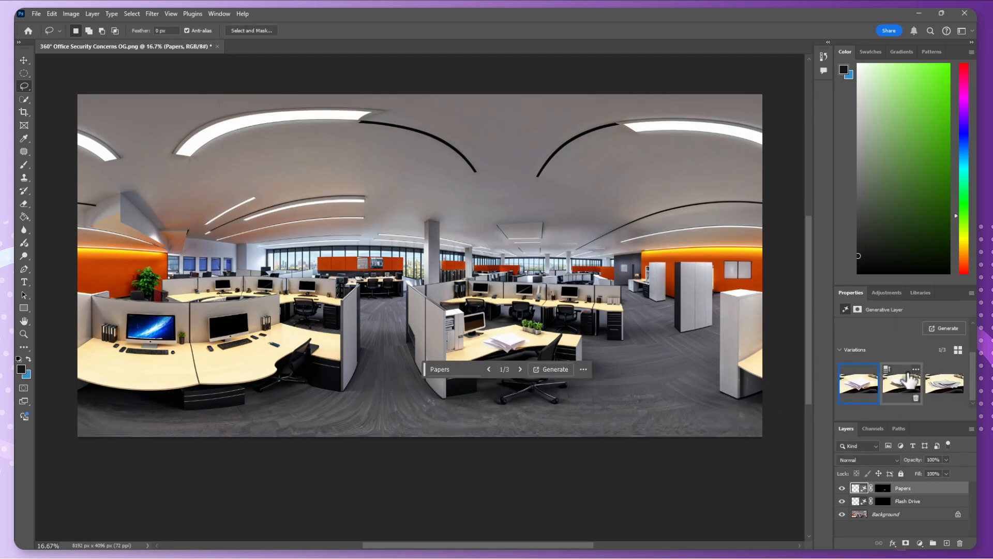
pyautogui.click(946, 386)
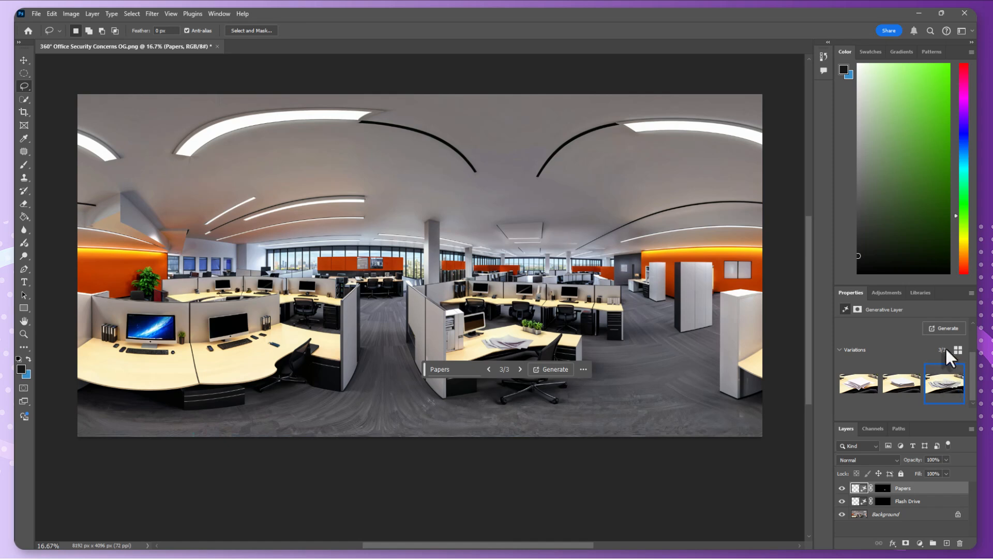
pyautogui.click(949, 248)
pyautogui.click(943, 327)
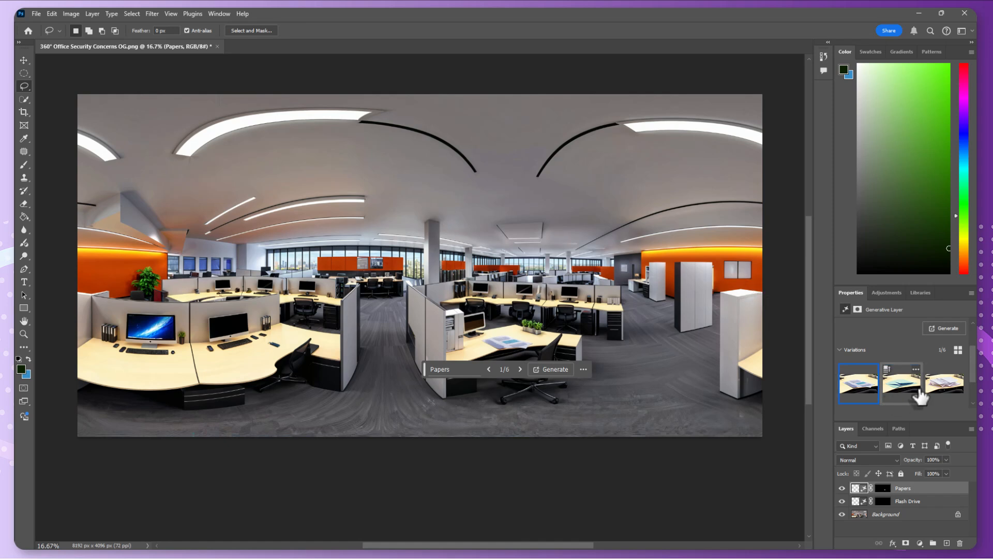
pyautogui.moveTo(939, 388)
pyautogui.click(946, 328)
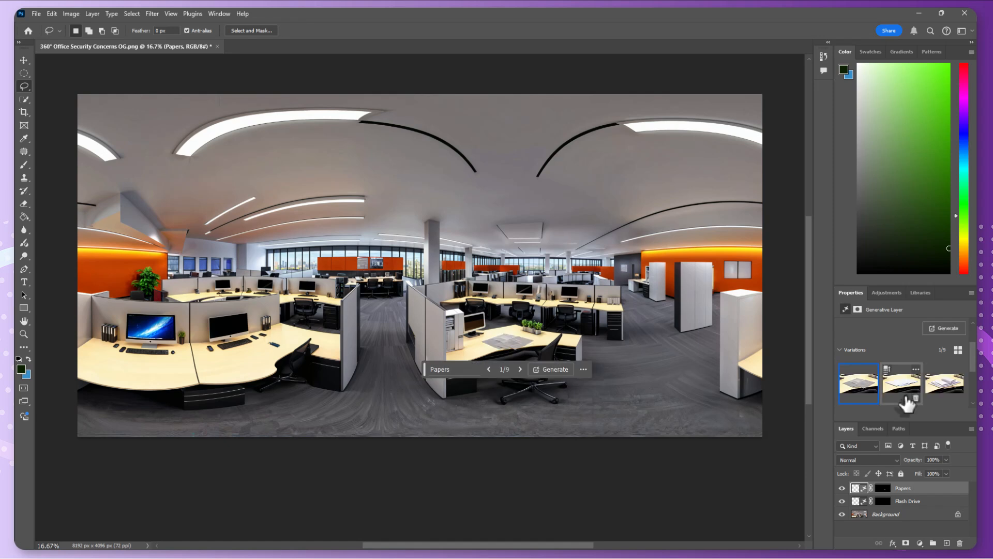
pyautogui.click(900, 388)
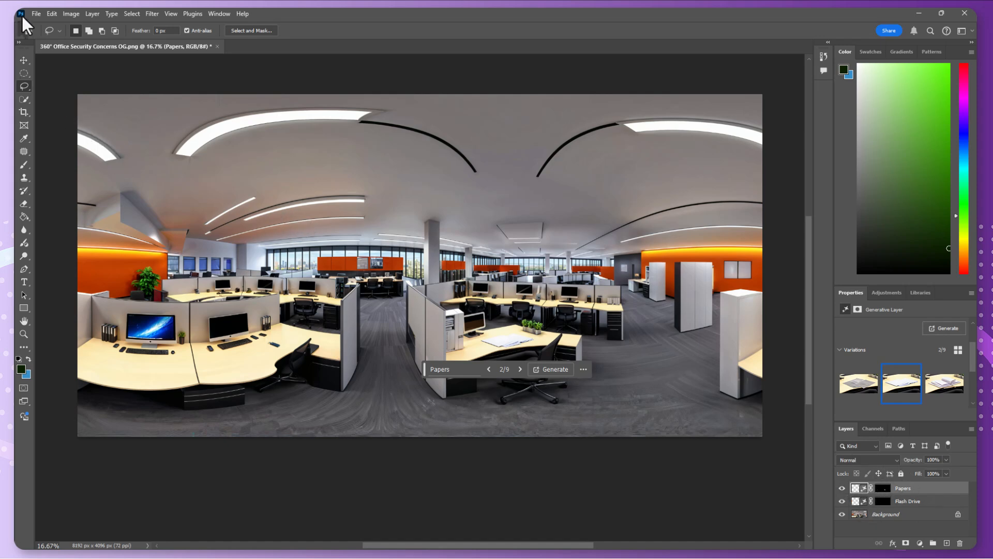
# - Set up an export of the edited panorama in PNG format, continue to the save dialog and cancel saving
pyautogui.click(35, 13)
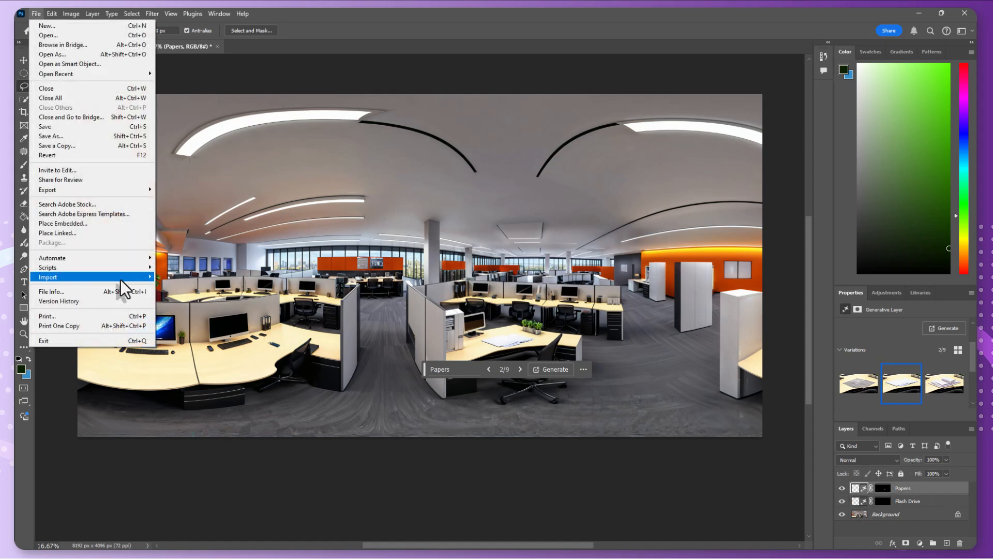
pyautogui.moveTo(75, 193)
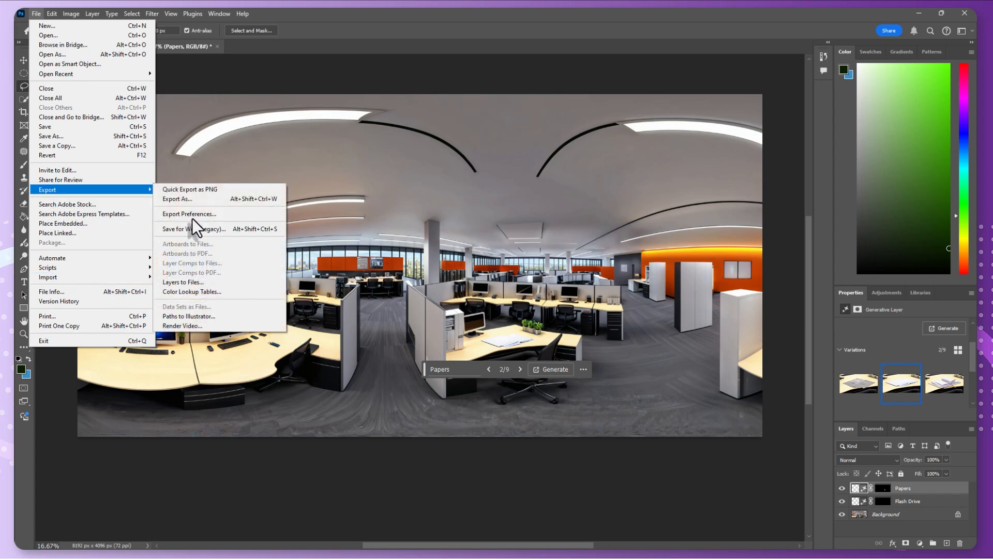
pyautogui.click(198, 200)
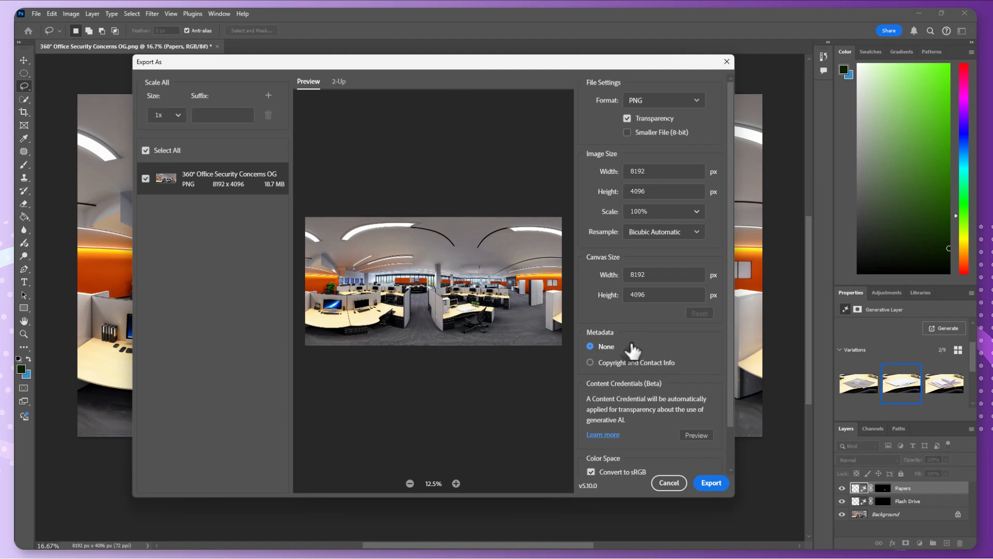
pyautogui.click(696, 104)
pyautogui.click(640, 124)
pyautogui.click(716, 487)
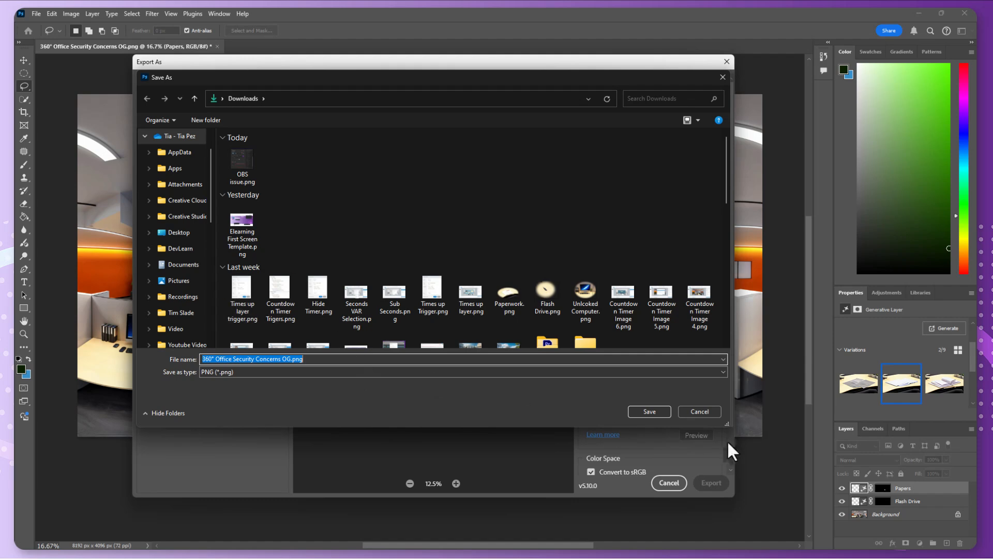
pyautogui.click(707, 408)
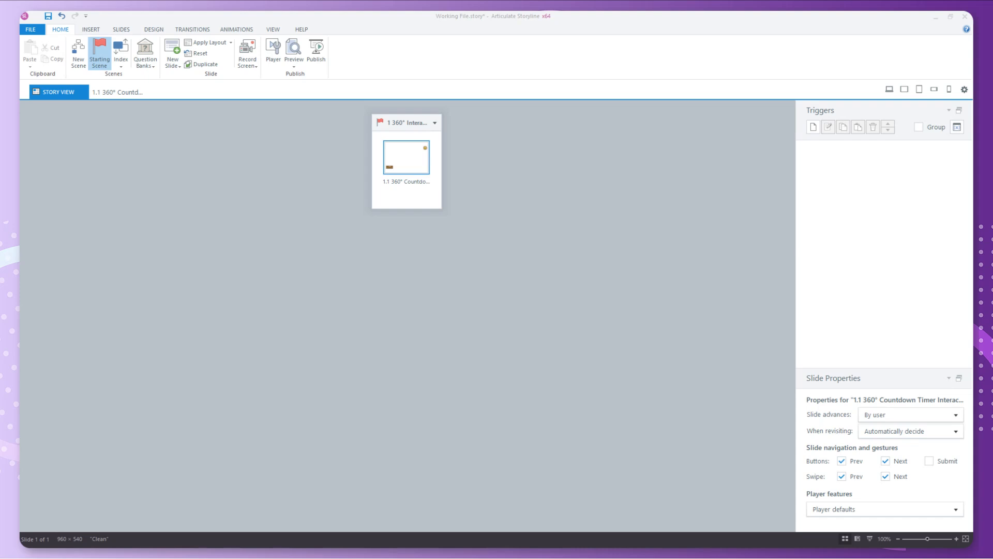
# - Switch to "Working File.story" in Articulate Storyline and open slide 1.1, the 360° countdown timer interaction, for editing
pyautogui.doubleClick(409, 155)
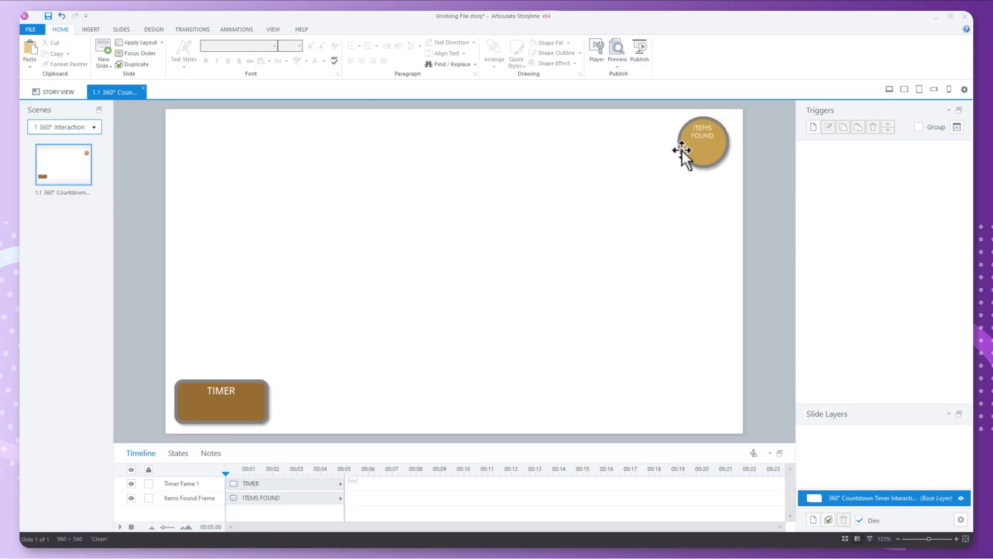
pyautogui.click(708, 159)
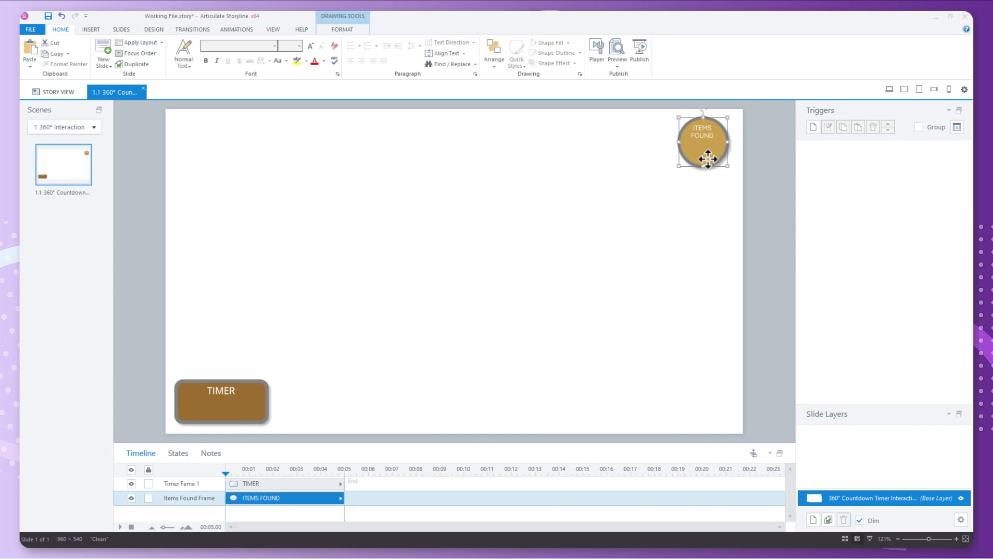
pyautogui.click(240, 421)
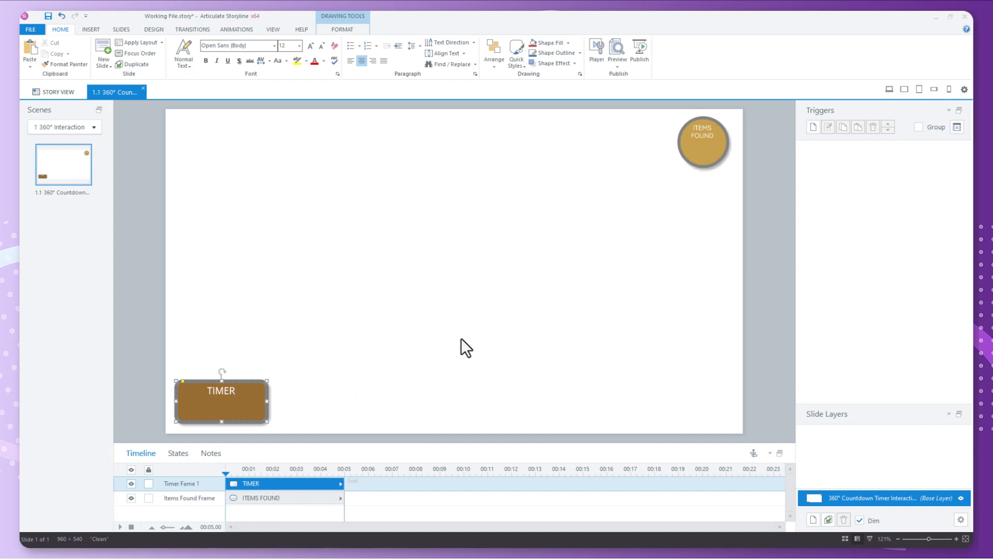
# - Insert "360° Office Security Concerns Edited.png" as a 360° image and move it beneath the timer and items-found frames in the layer order
pyautogui.click(98, 31)
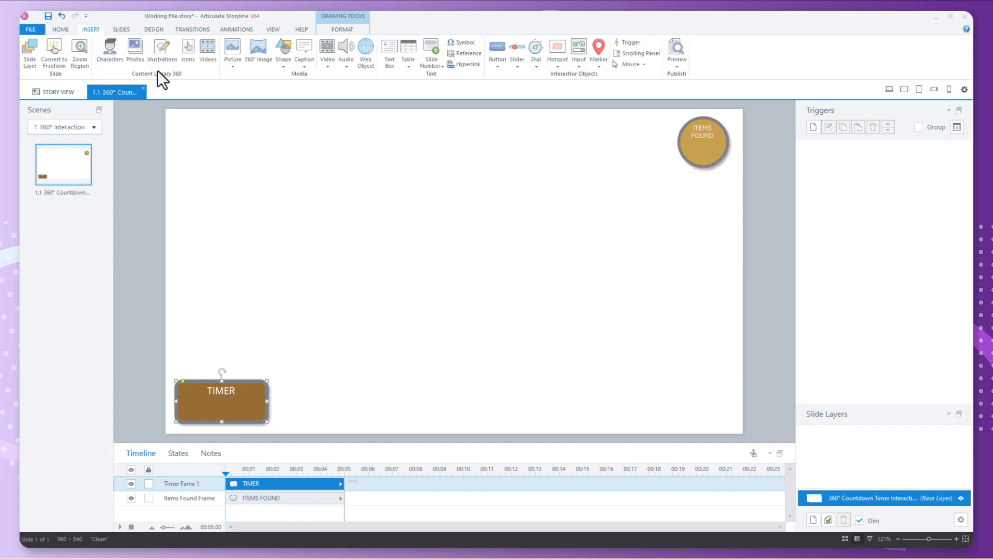
pyautogui.click(262, 47)
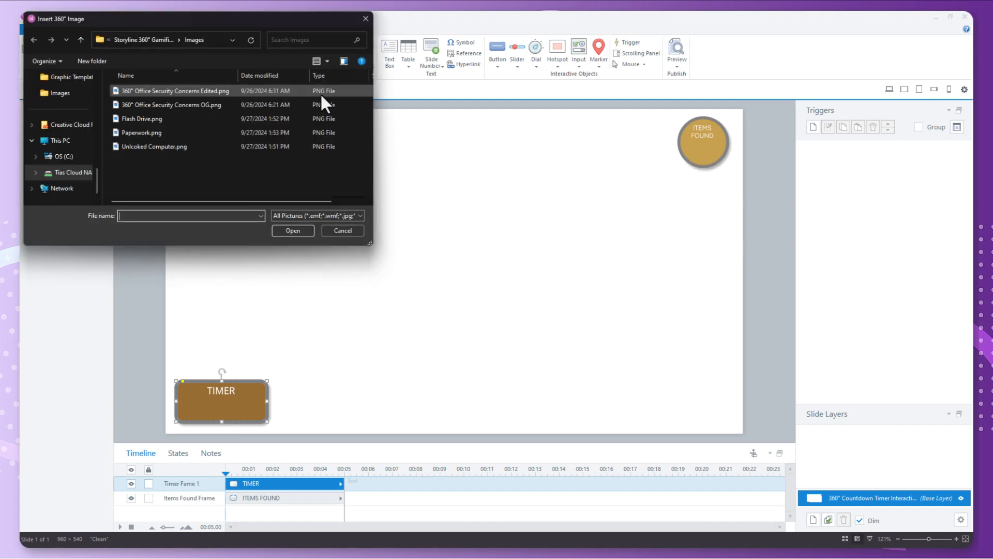
pyautogui.click(210, 90)
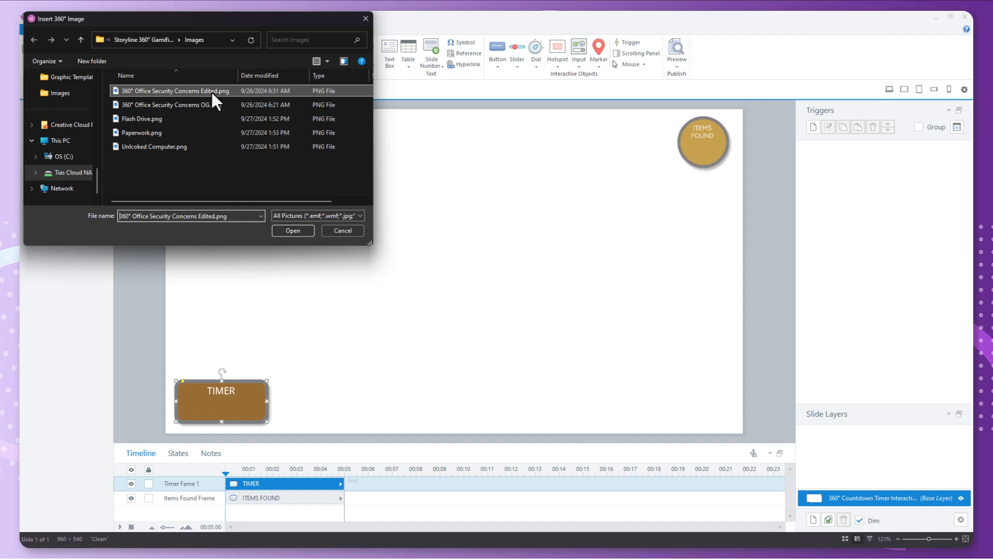
pyautogui.click(293, 231)
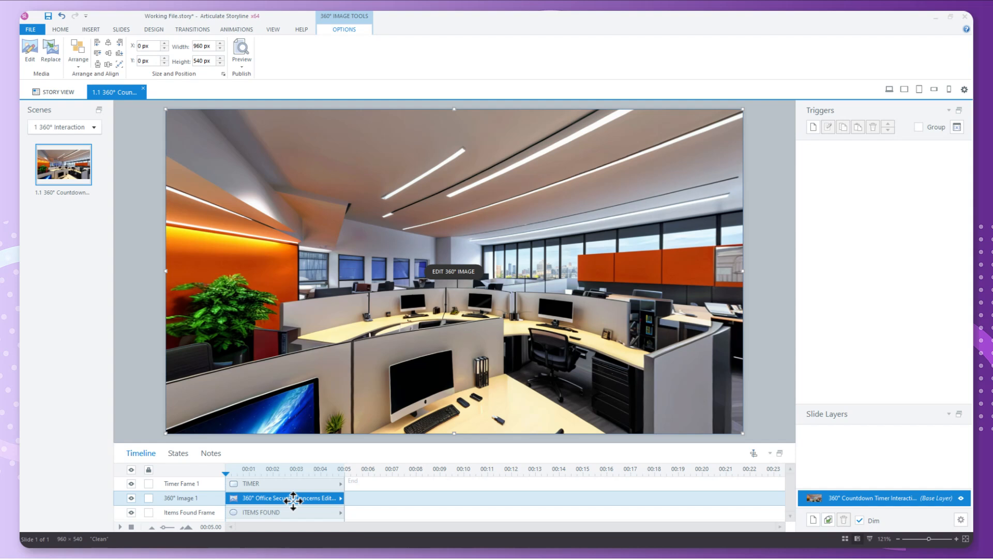
pyautogui.moveTo(293, 500); pyautogui.dragTo(288, 518)
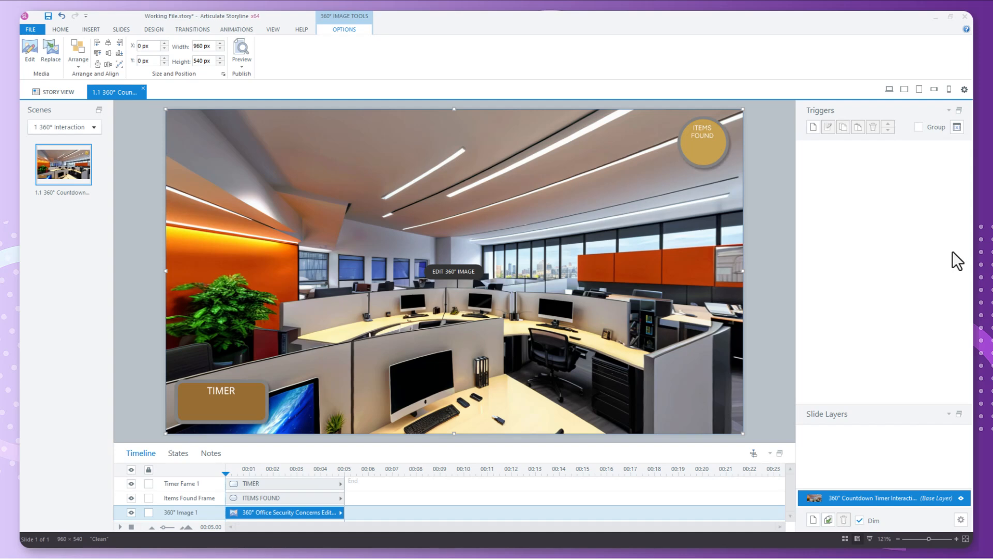
# - Open the 360° image for editing and create a True/False project variable named "ConfidentalPapers"
pyautogui.click(466, 269)
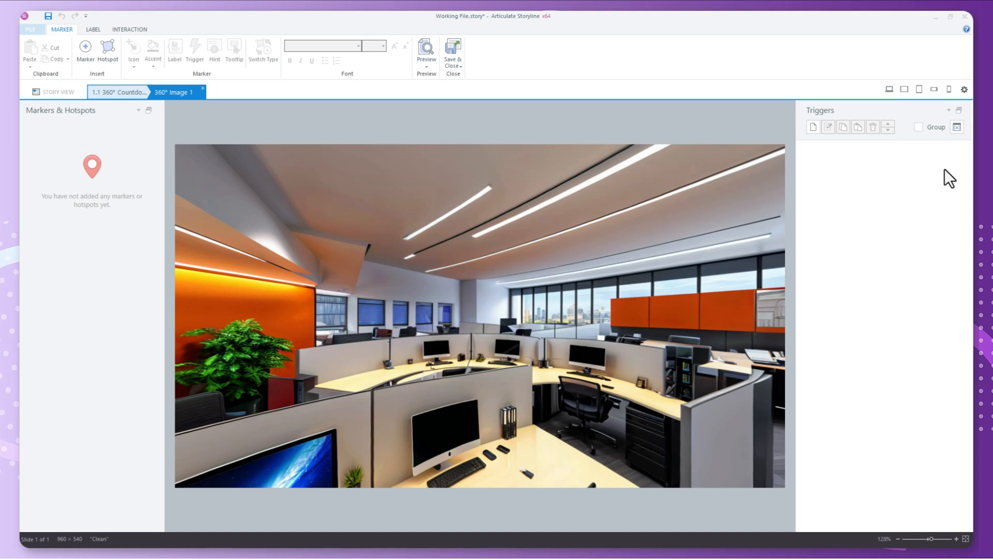
pyautogui.click(957, 128)
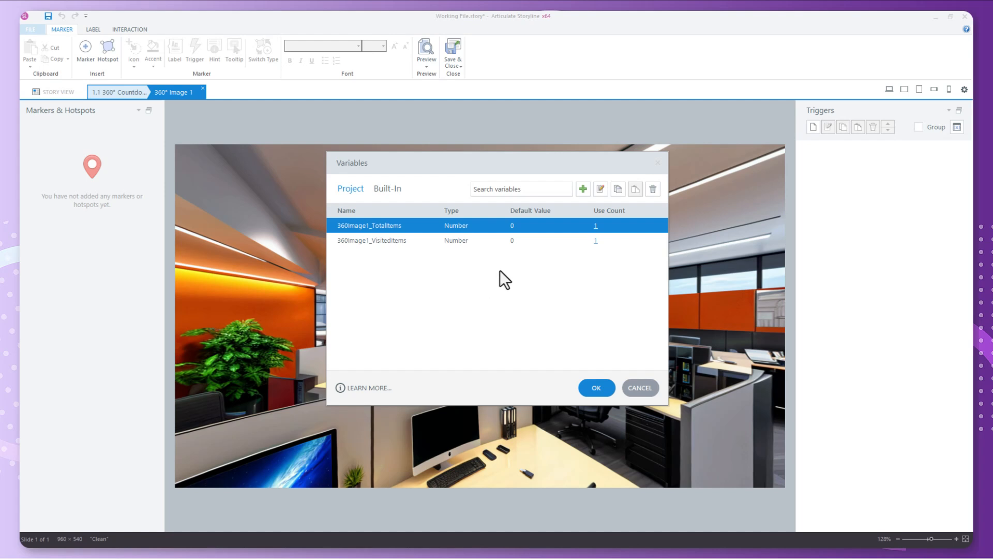
pyautogui.click(581, 189)
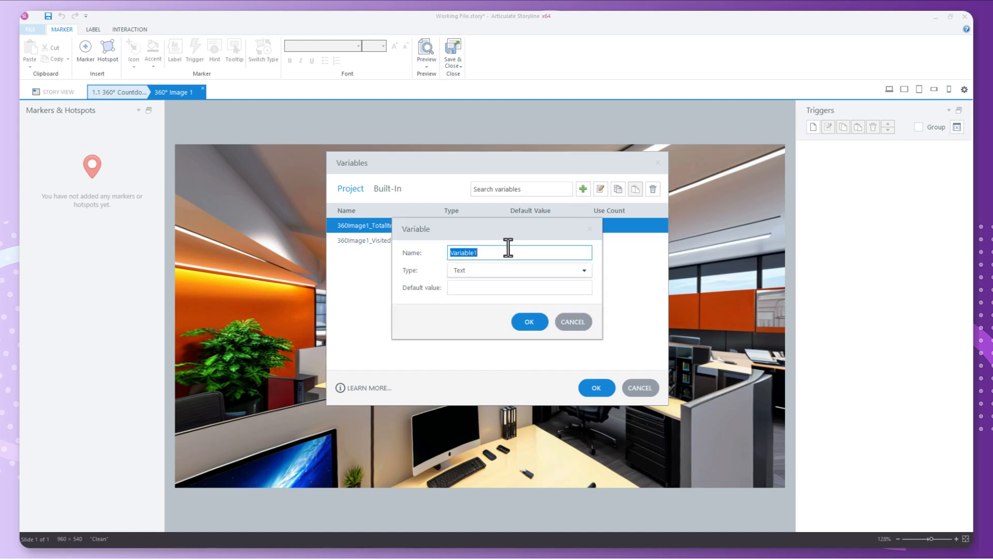
pyautogui.write('ConfidentalPapers')
pyautogui.click(553, 270)
pyautogui.click(498, 281)
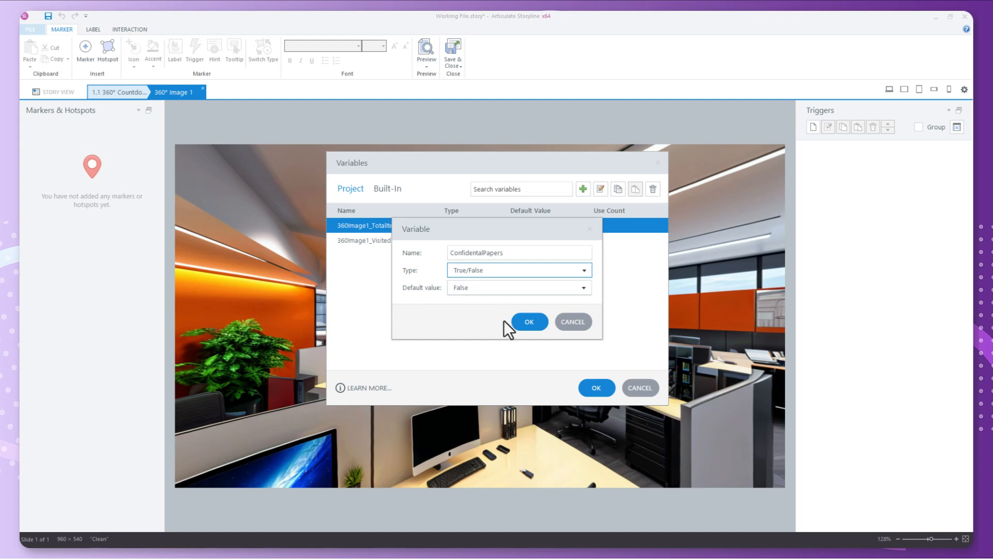
pyautogui.click(538, 325)
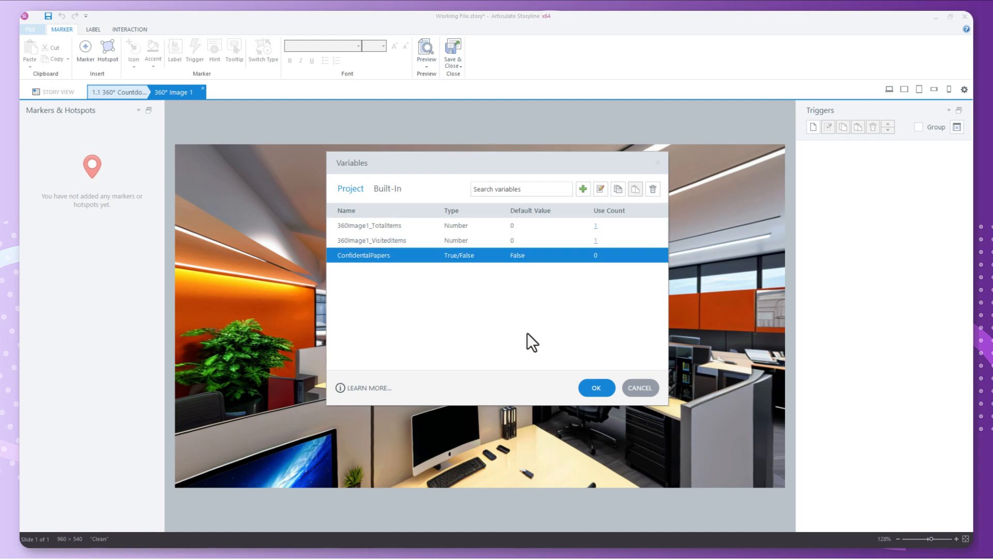
# - Create a second True/False project variable named "OpenComputer"
pyautogui.click(583, 189)
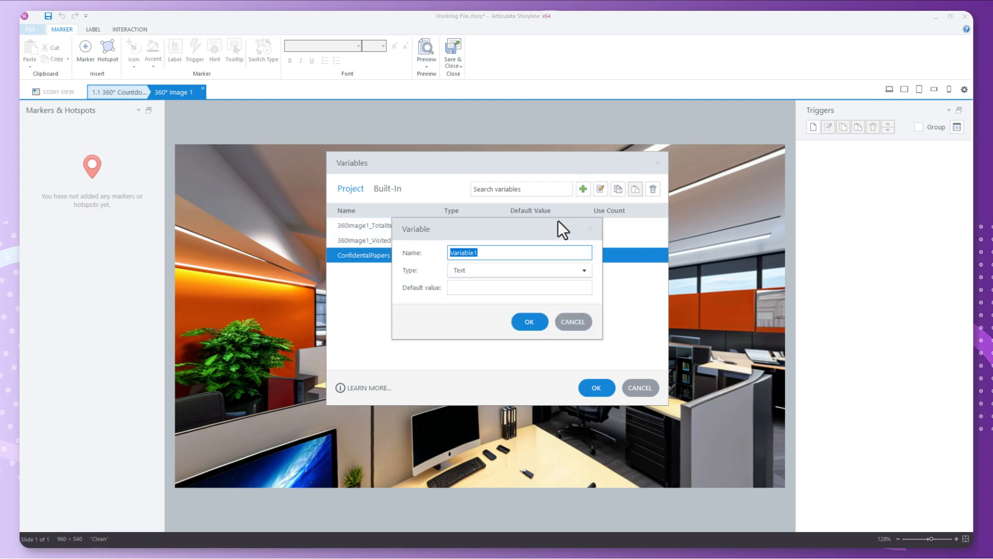
pyautogui.write('OpenComputer')
pyautogui.click(551, 273)
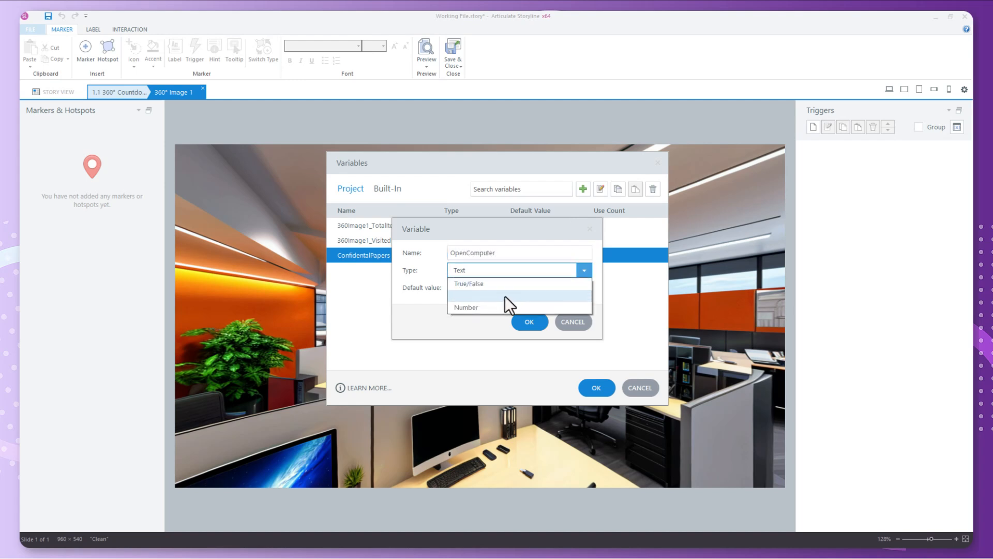
pyautogui.click(497, 285)
pyautogui.click(530, 319)
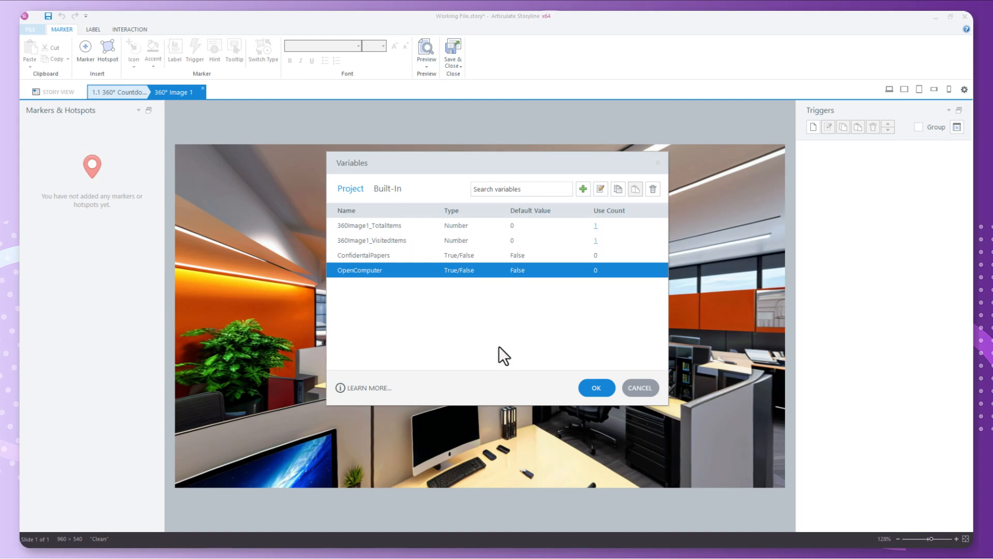
# - Create a third True/False project variable named "FlashDrive" and save the variable list
pyautogui.click(581, 190)
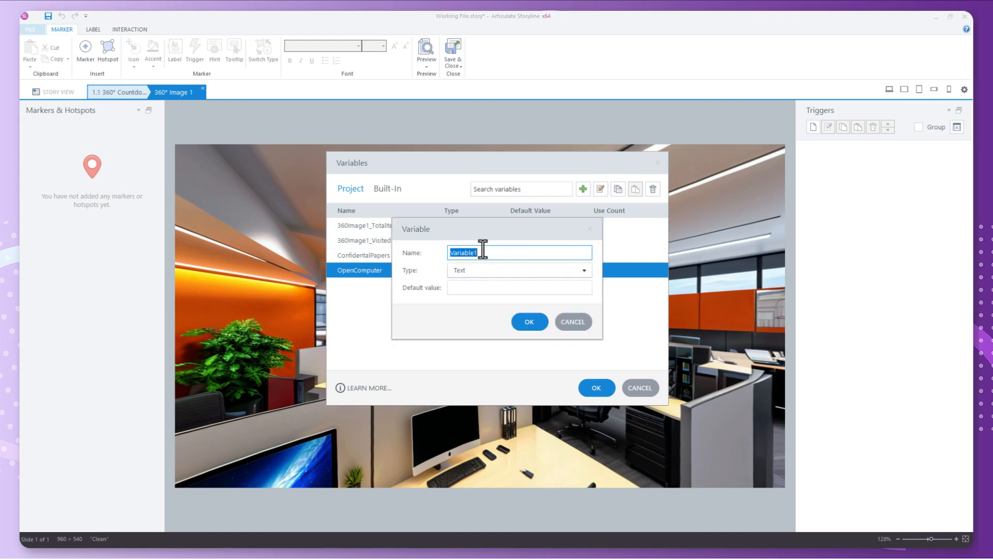
pyautogui.write('FlashDrive')
pyautogui.click(464, 272)
pyautogui.click(468, 286)
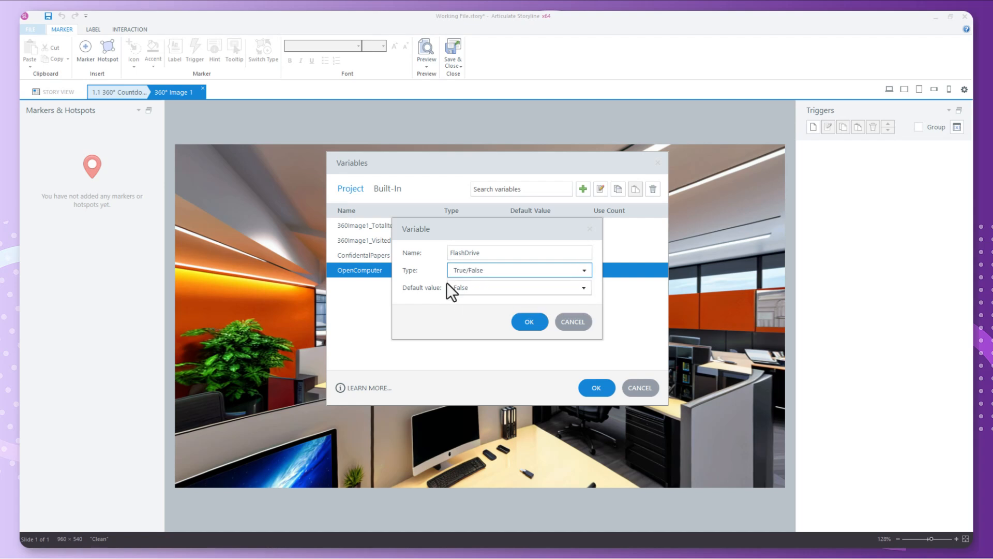
pyautogui.press('Return')
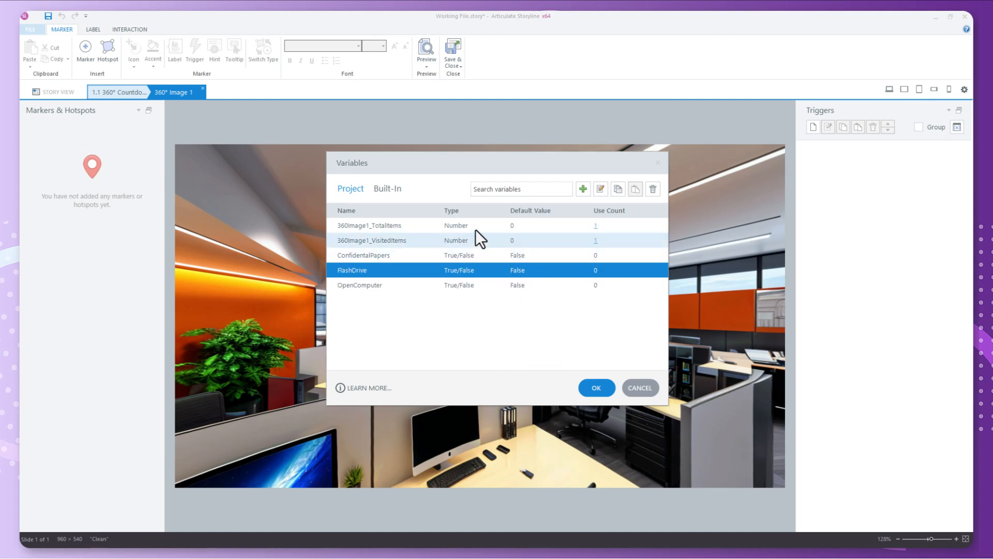
pyautogui.click(598, 389)
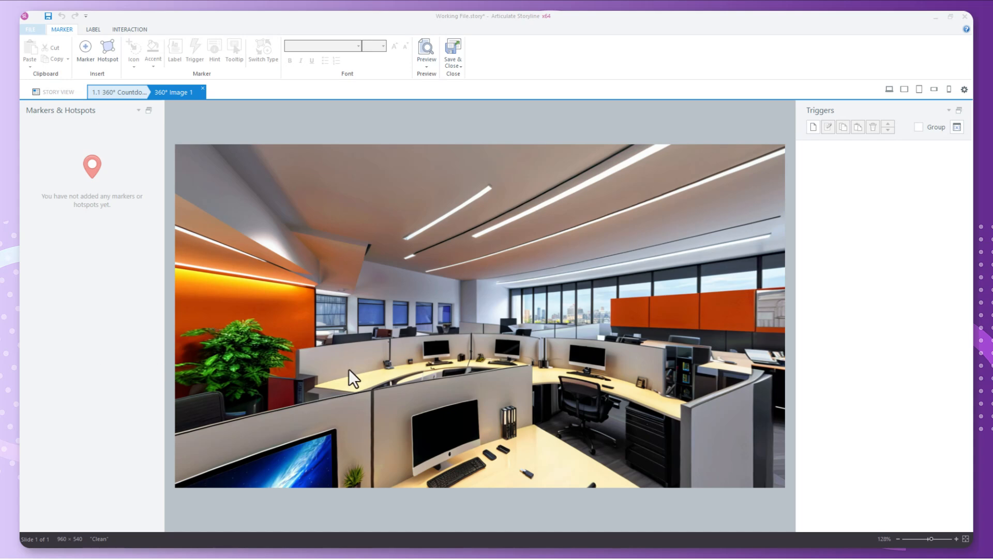
# - Draw a four-cornered hotspot around the computer with the lit blue screen in the front cubicle
pyautogui.moveTo(379, 430); pyautogui.dragTo(514, 248)
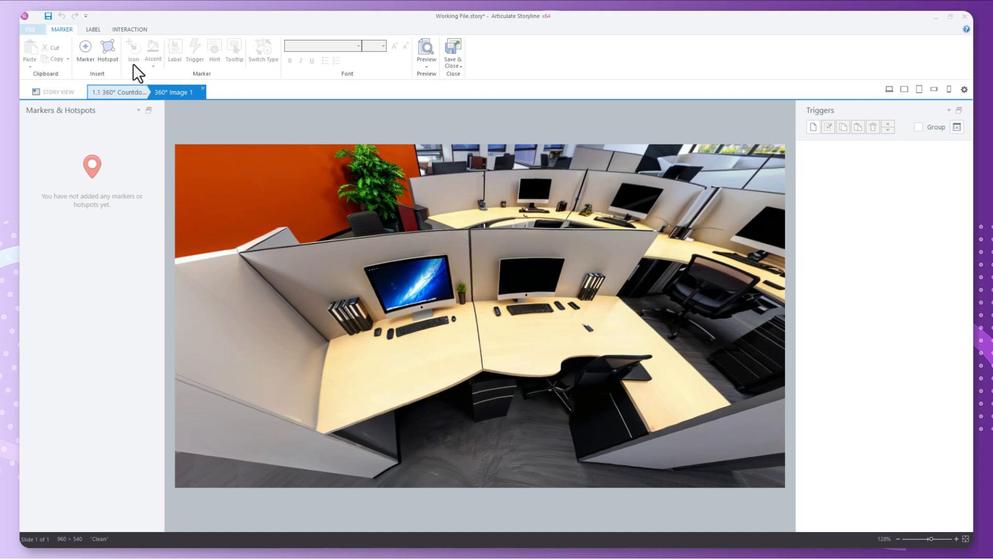
pyautogui.click(109, 49)
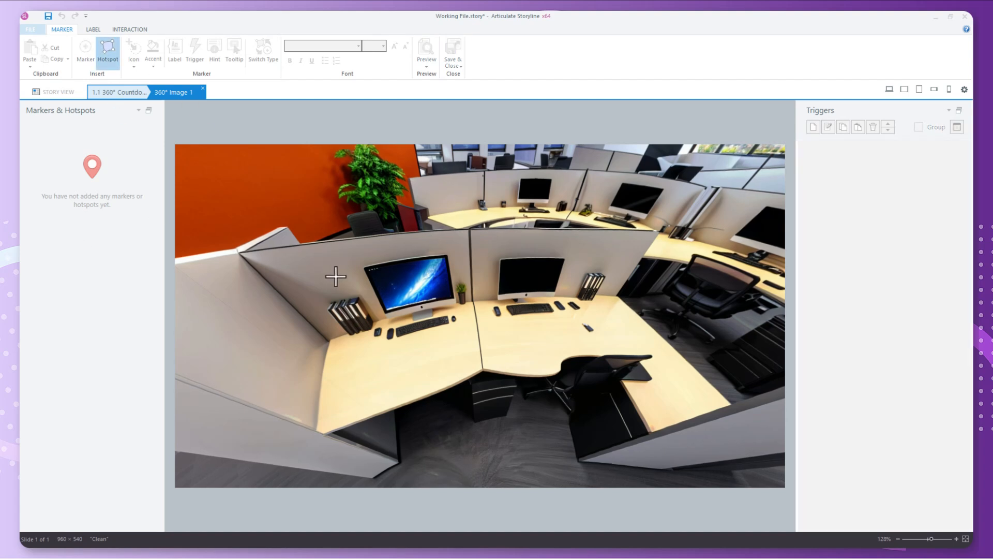
pyautogui.click(354, 266)
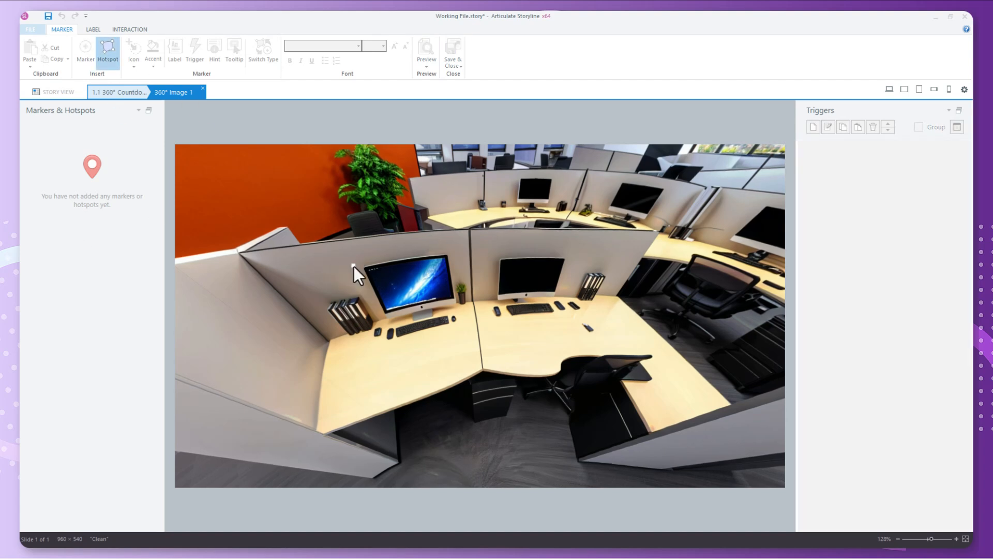
pyautogui.click(451, 249)
pyautogui.click(460, 312)
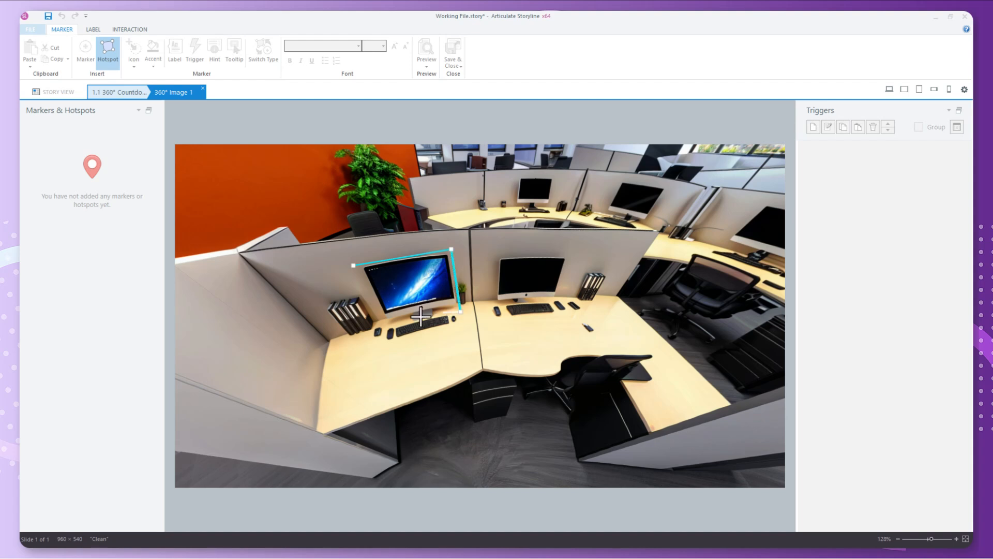
pyautogui.click(383, 324)
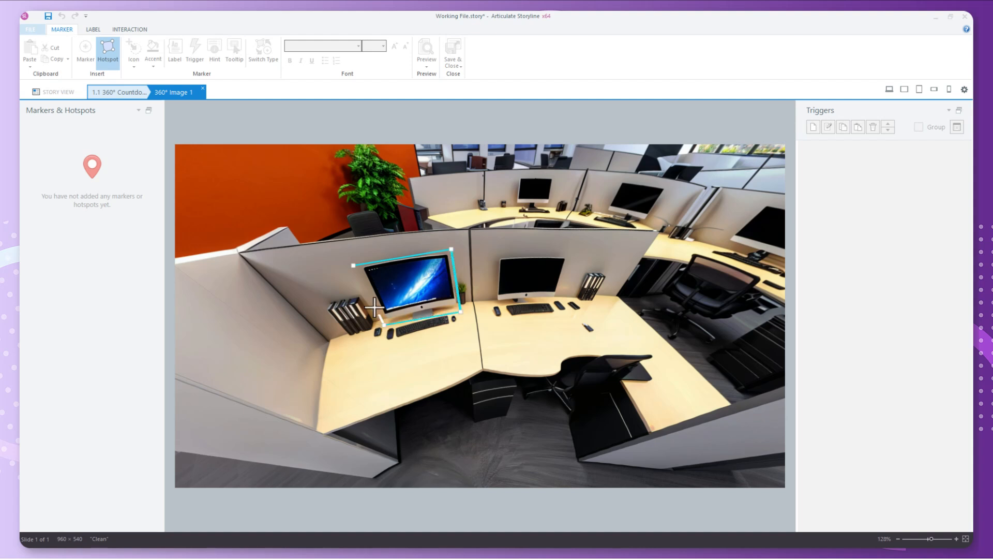
pyautogui.click(353, 266)
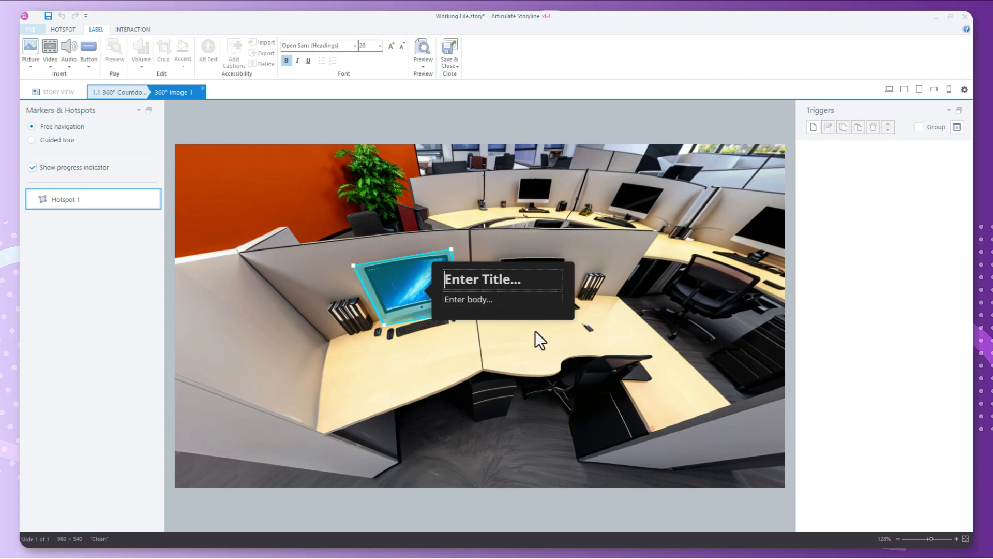
# - Title the label of the lit computer's hotspot "Open Computer"
pyautogui.write('U')
pyautogui.press('BackSpace')
pyautogui.write('O')
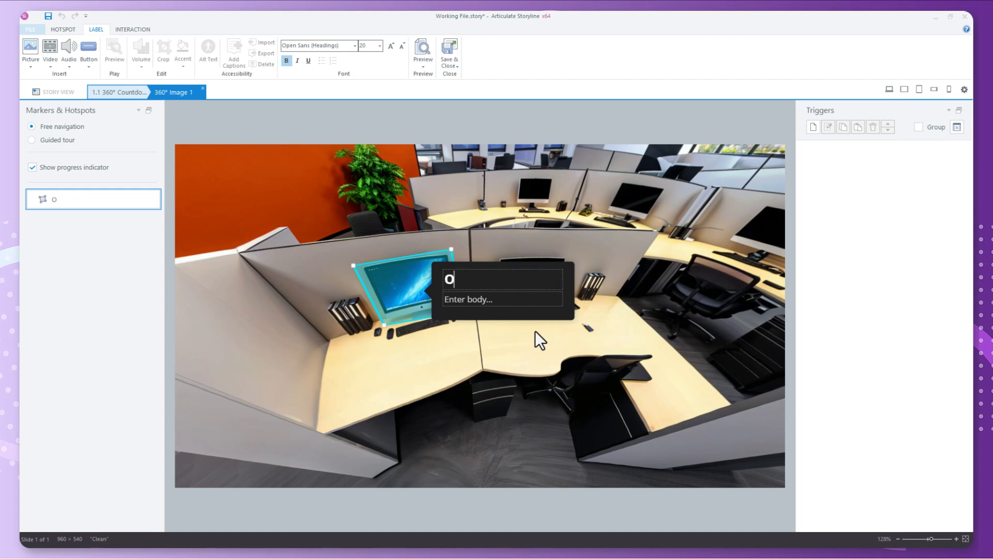
pyautogui.write('pen Computer')
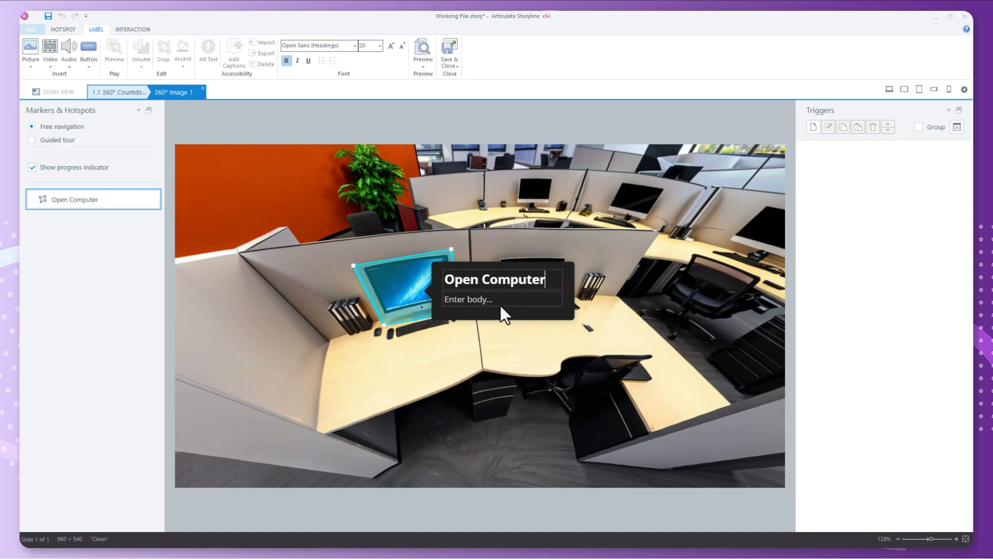
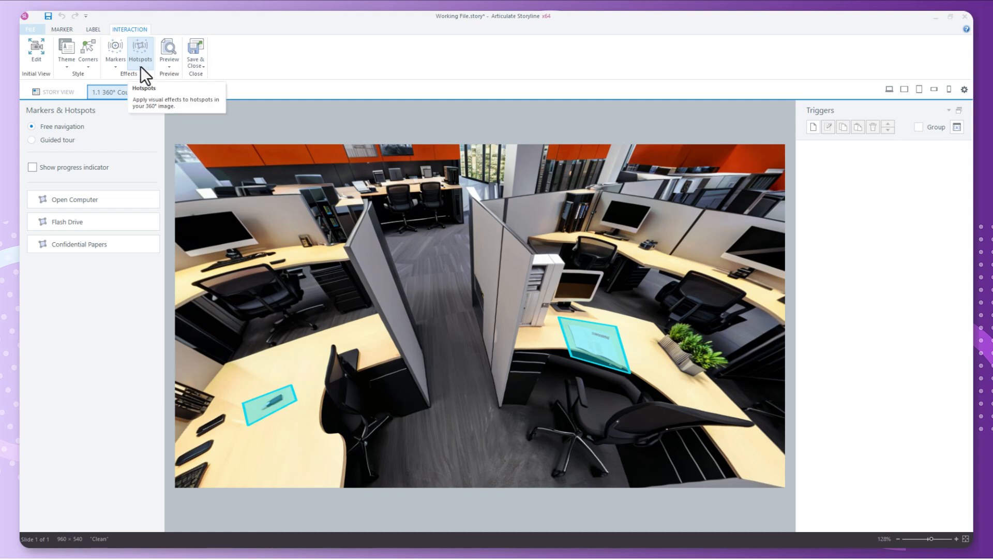
# - Turn off the pulse effect for unvisited hotspots in the 360° image
pyautogui.click(140, 67)
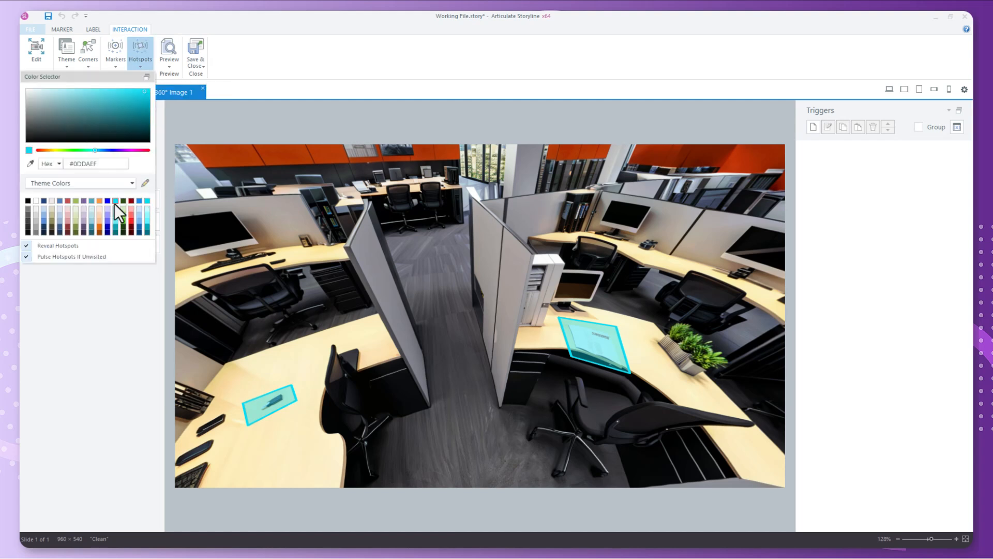
pyautogui.click(53, 256)
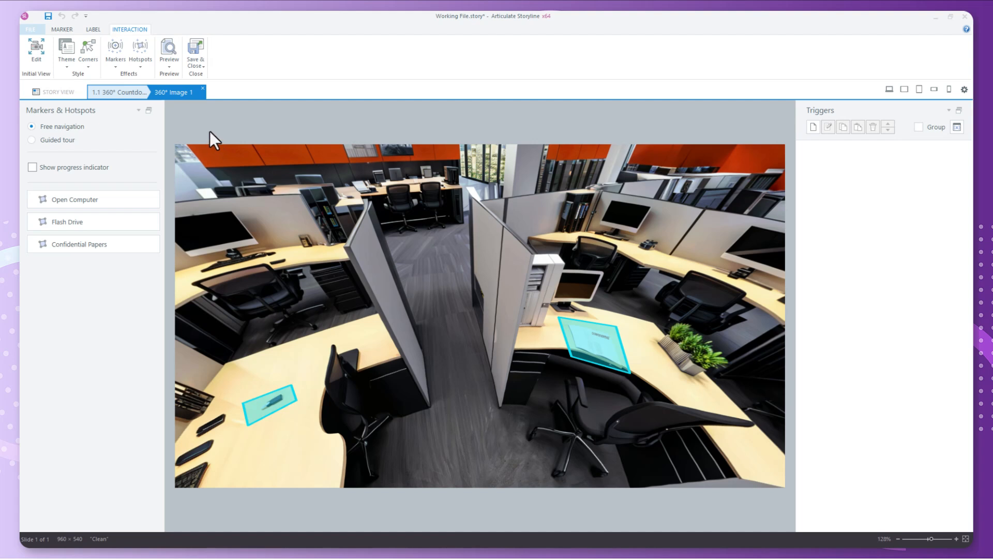
# - Add a trigger that sets the ConfidentalPapers variable to True when the Confidential Papers hotspot is clicked
pyautogui.moveTo(153, 200)
pyautogui.click(814, 127)
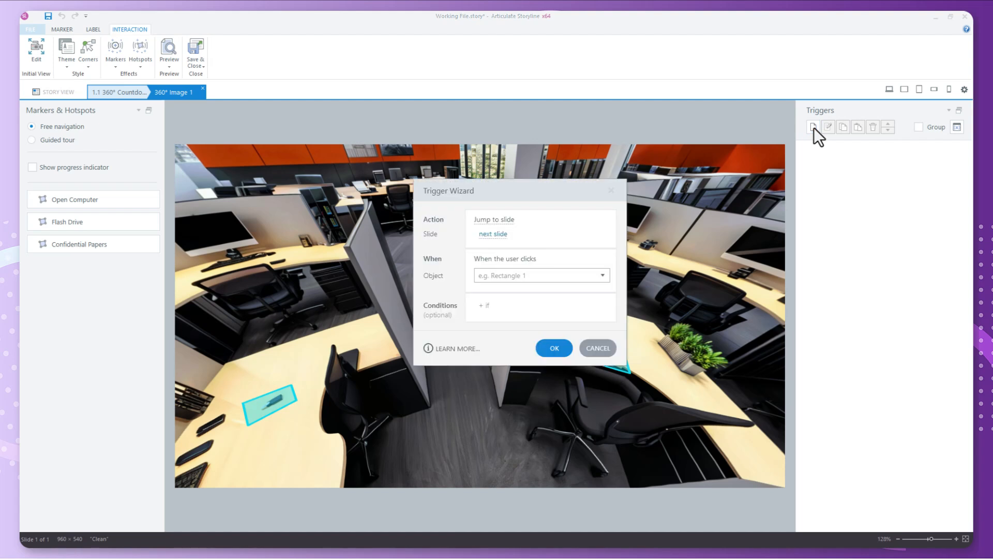
pyautogui.click(504, 221)
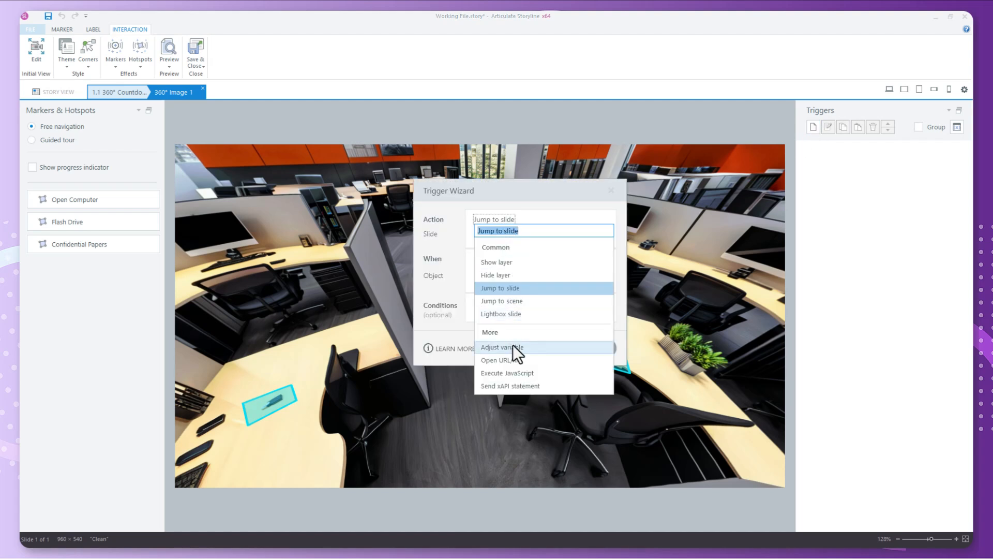
pyautogui.click(512, 346)
pyautogui.click(510, 236)
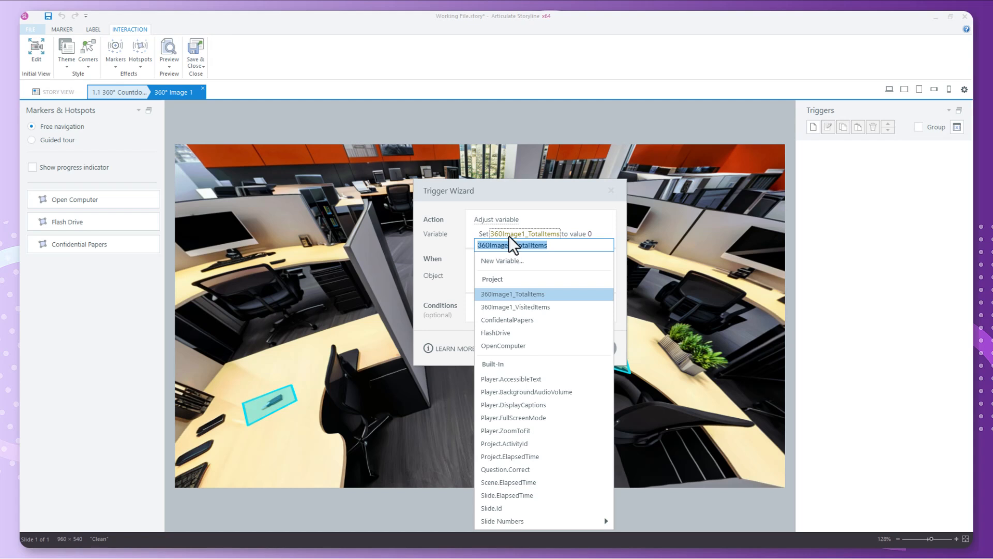
pyautogui.click(511, 309)
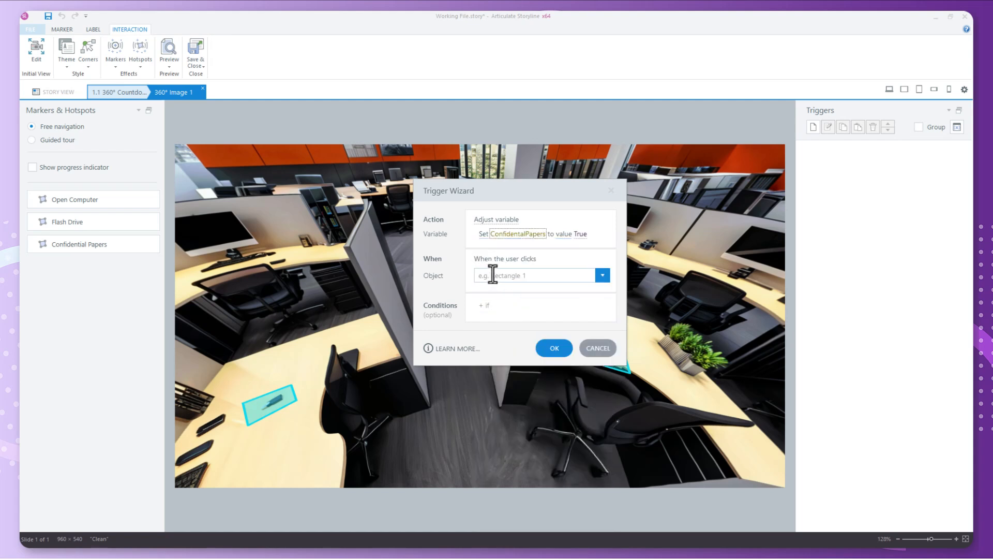
pyautogui.click(515, 275)
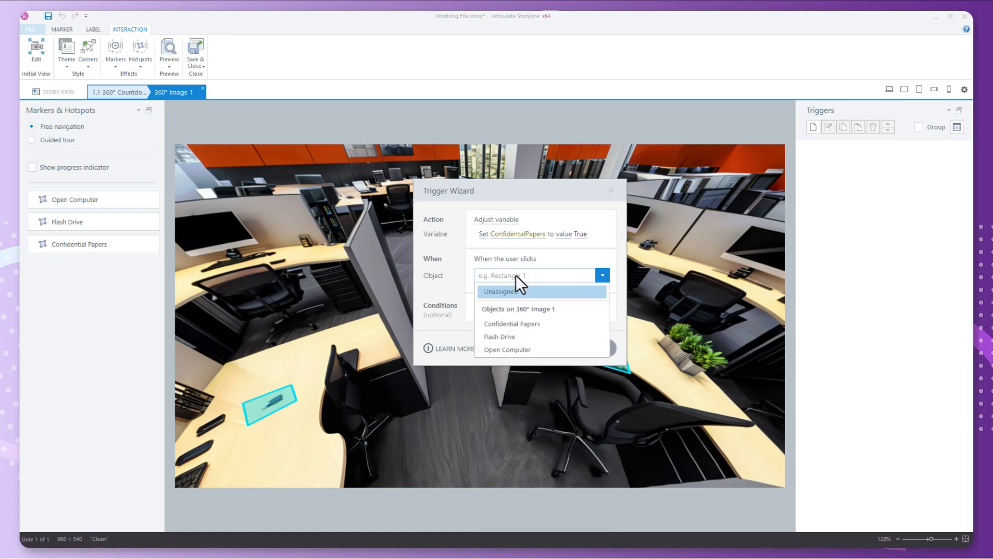
pyautogui.click(531, 325)
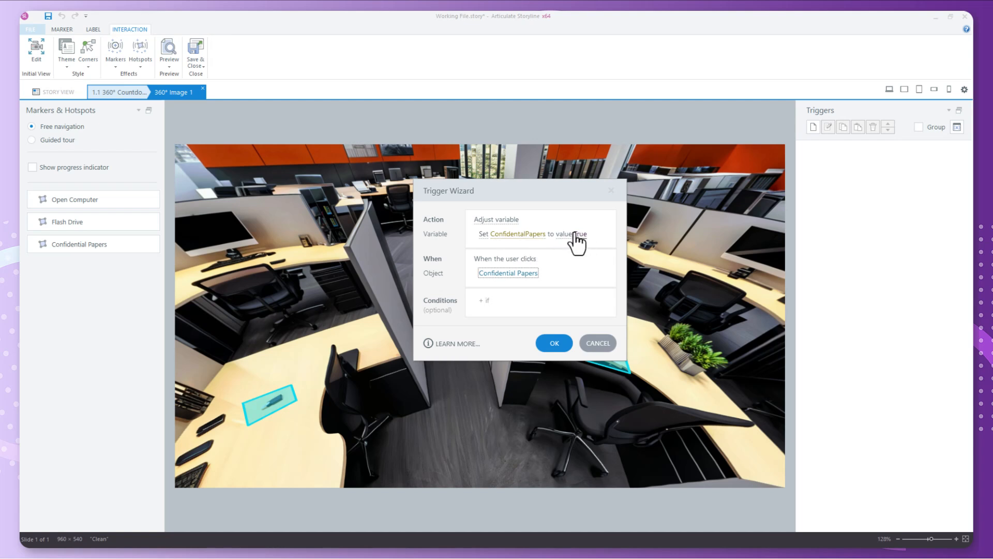
pyautogui.click(553, 343)
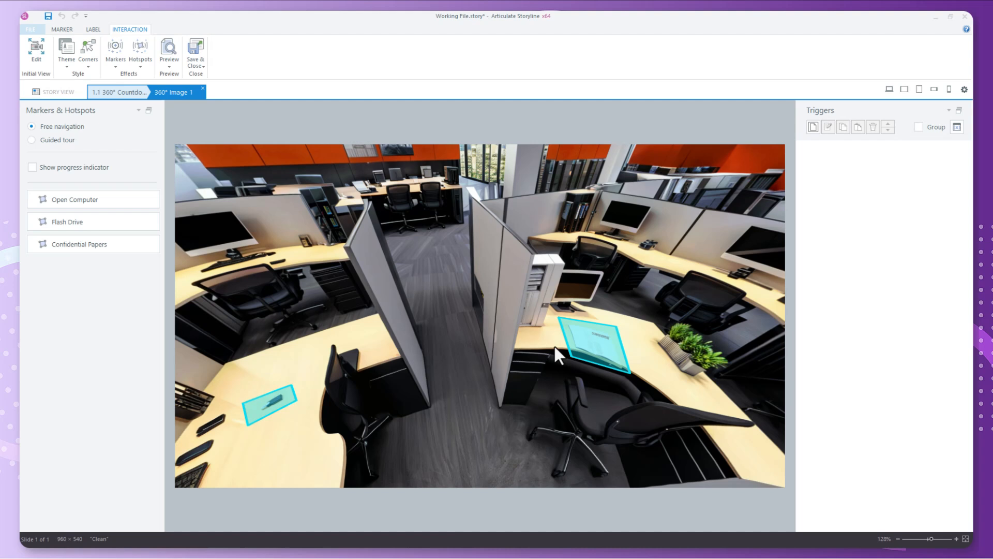
# - Add a trigger that sets the FlashDrive variable to True when the Flash Drive hotspot is clicked
pyautogui.click(813, 126)
pyautogui.click(507, 220)
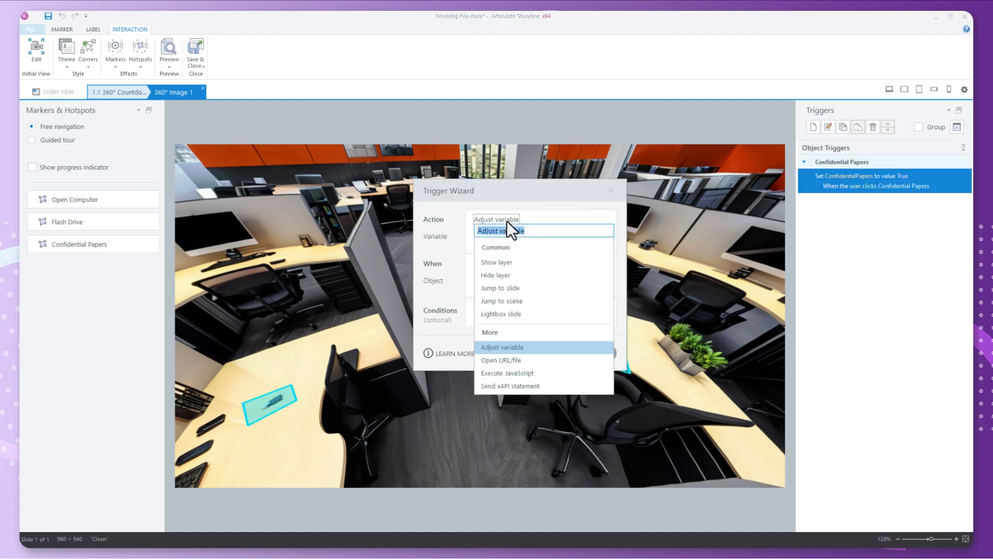
pyautogui.click(502, 347)
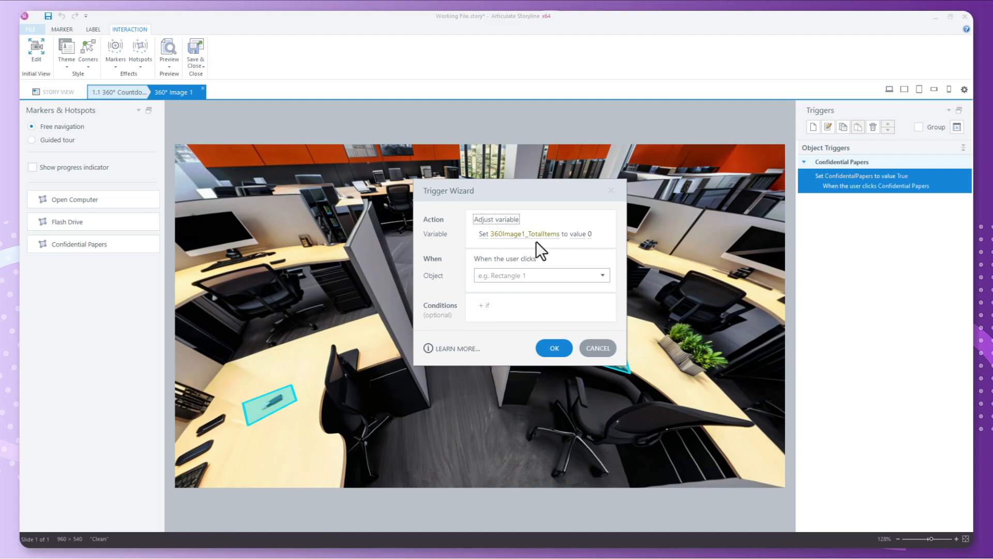
pyautogui.click(535, 235)
pyautogui.click(498, 334)
pyautogui.click(523, 275)
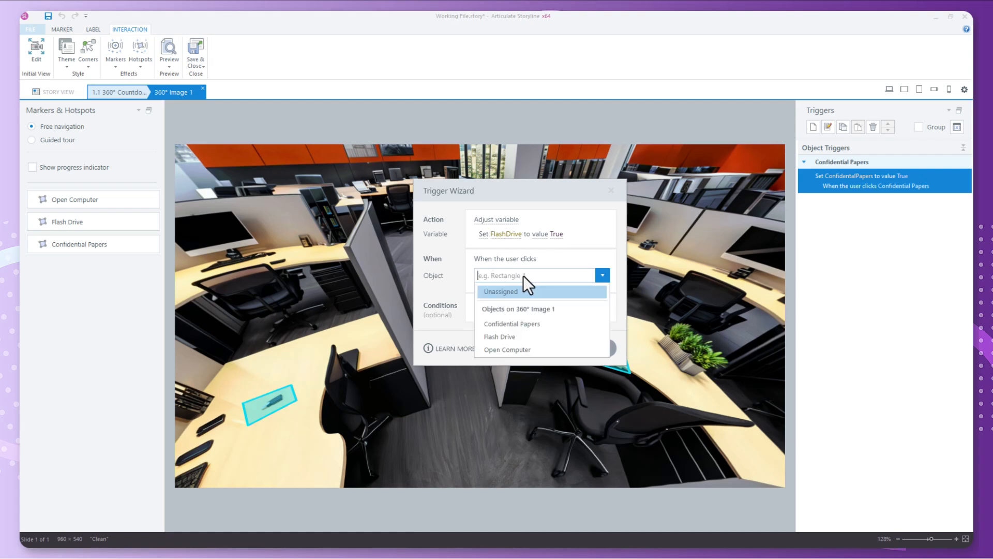
pyautogui.click(525, 335)
pyautogui.click(555, 342)
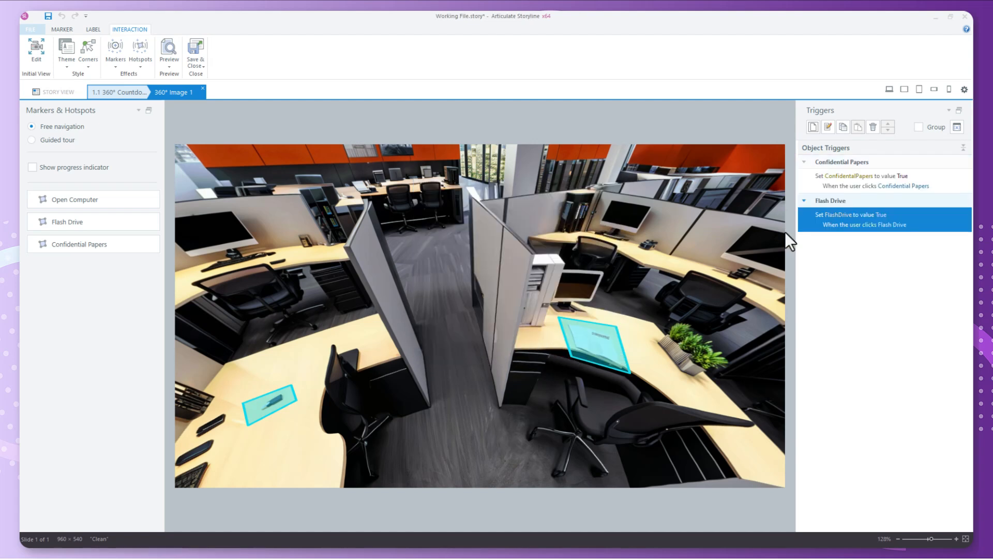
# - Add a trigger setting OpenComputer to True when the Open Computer hotspot is clicked, and save and close the 360° image
pyautogui.click(804, 129)
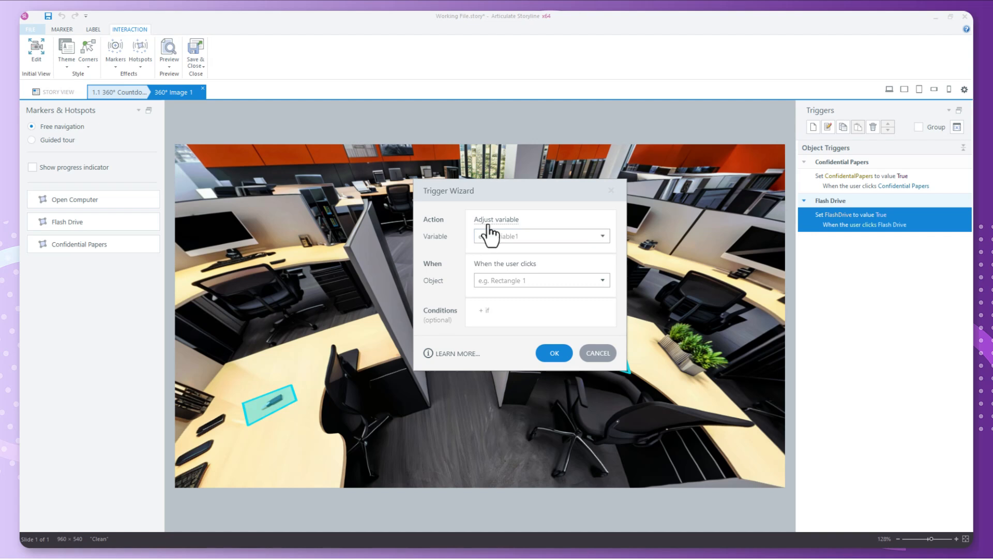
pyautogui.click(511, 237)
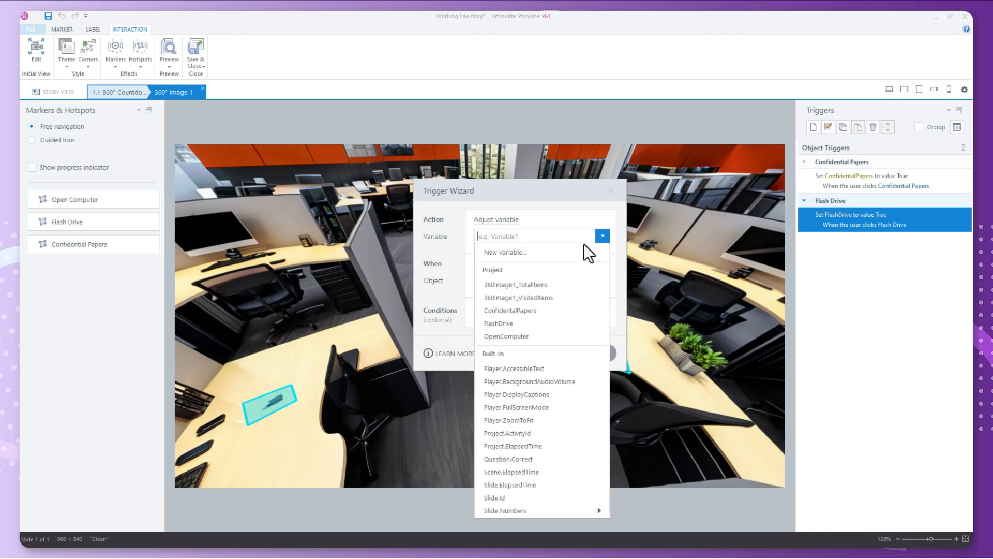
pyautogui.click(529, 339)
pyautogui.click(540, 275)
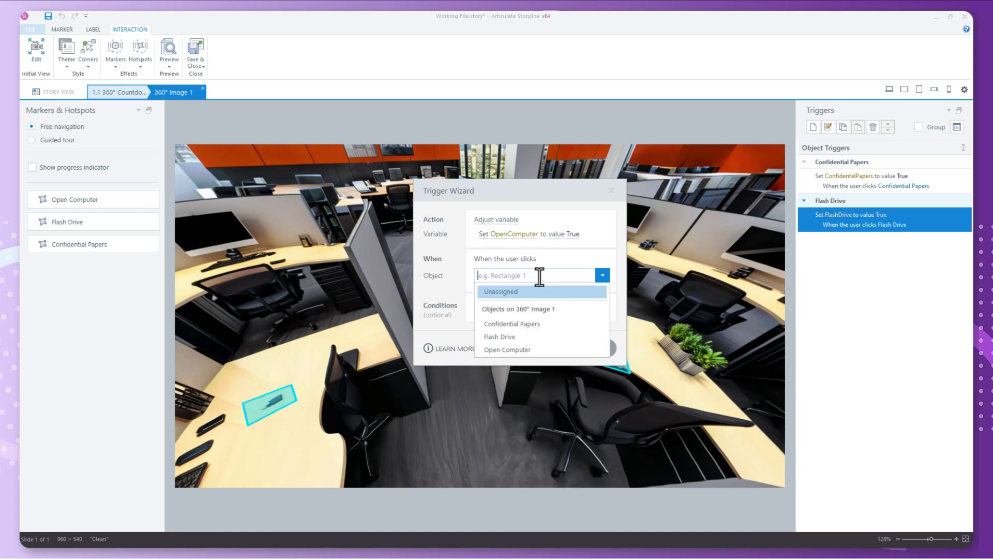
pyautogui.click(515, 349)
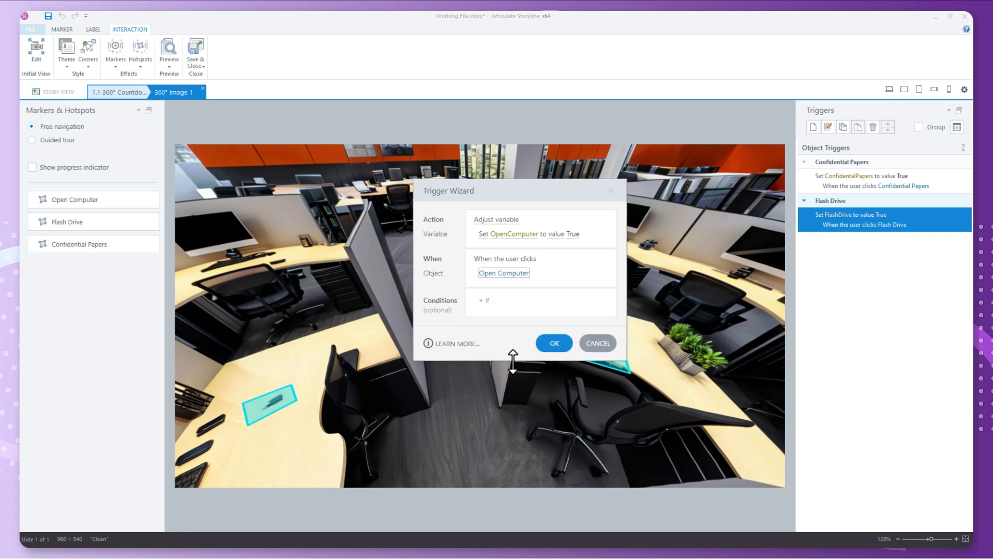
pyautogui.click(557, 343)
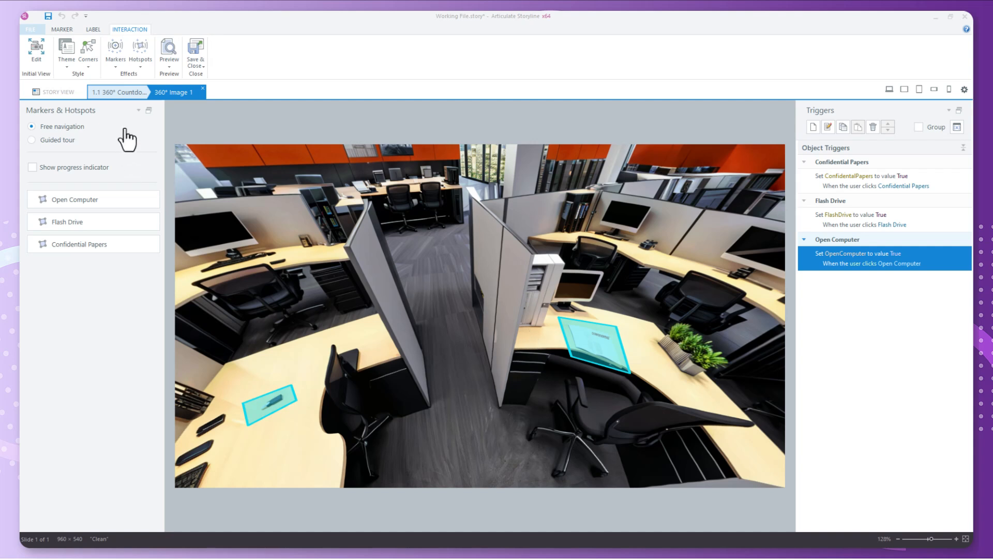
pyautogui.click(198, 66)
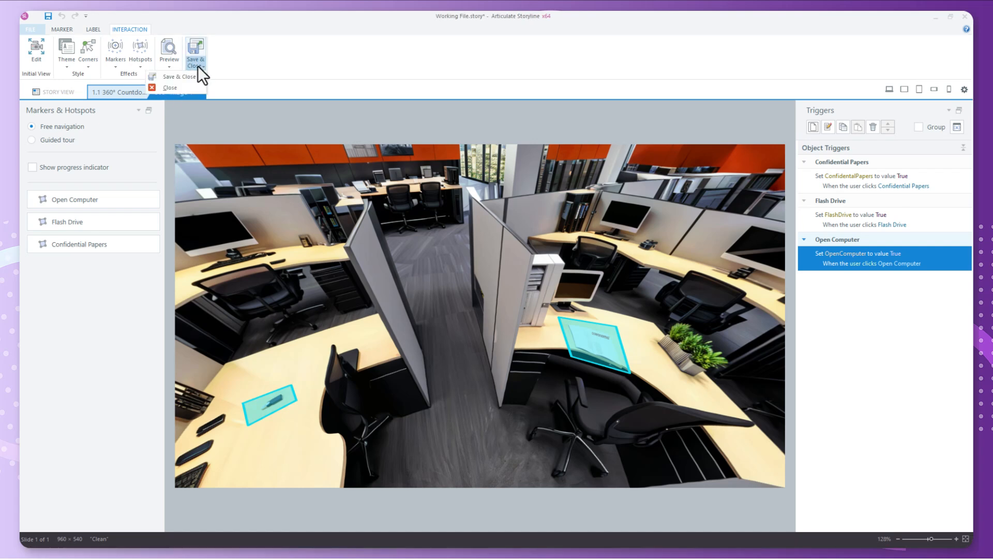
pyautogui.click(186, 72)
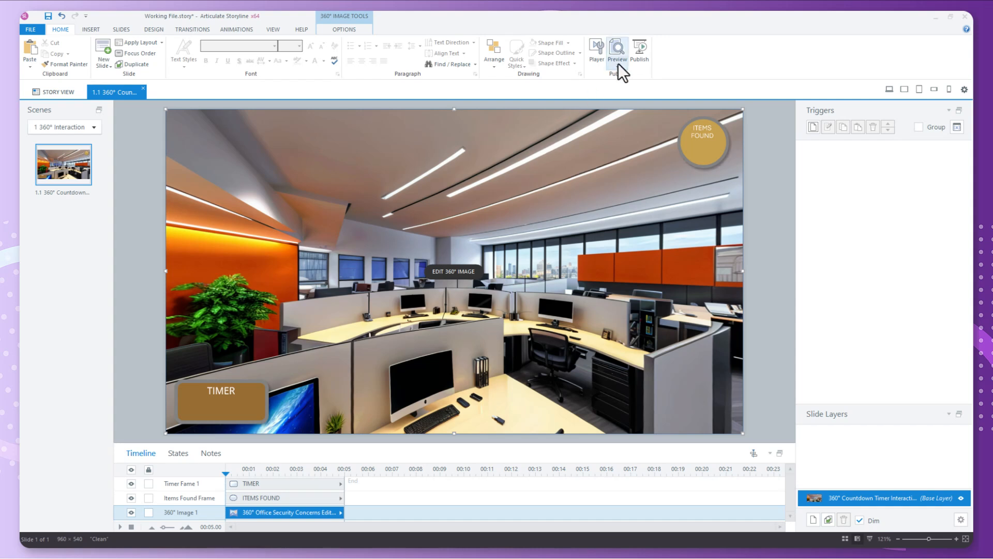
# - Preview the slide, look around the office to test the hotspots, and close the preview
pyautogui.click(619, 63)
pyautogui.click(594, 76)
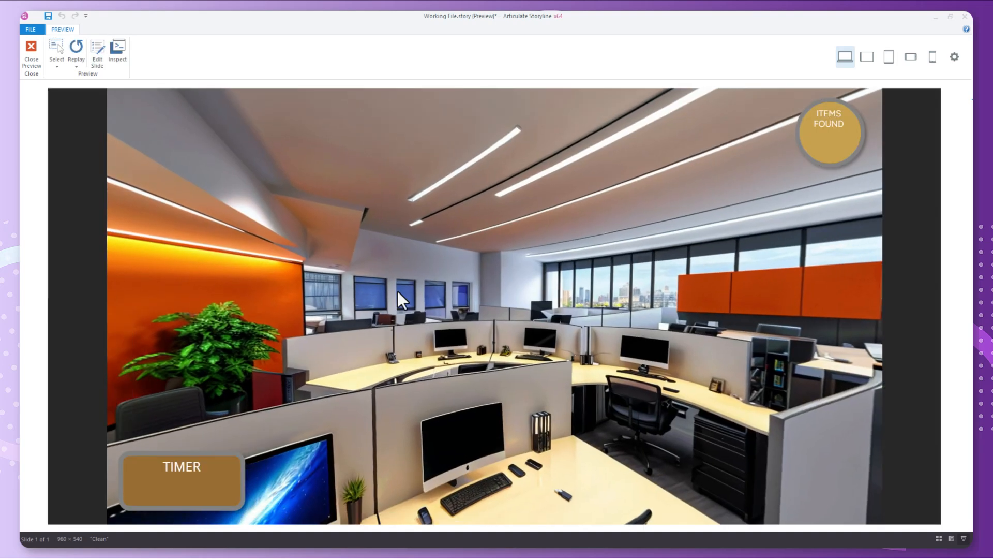
pyautogui.moveTo(397, 292); pyautogui.dragTo(491, 204)
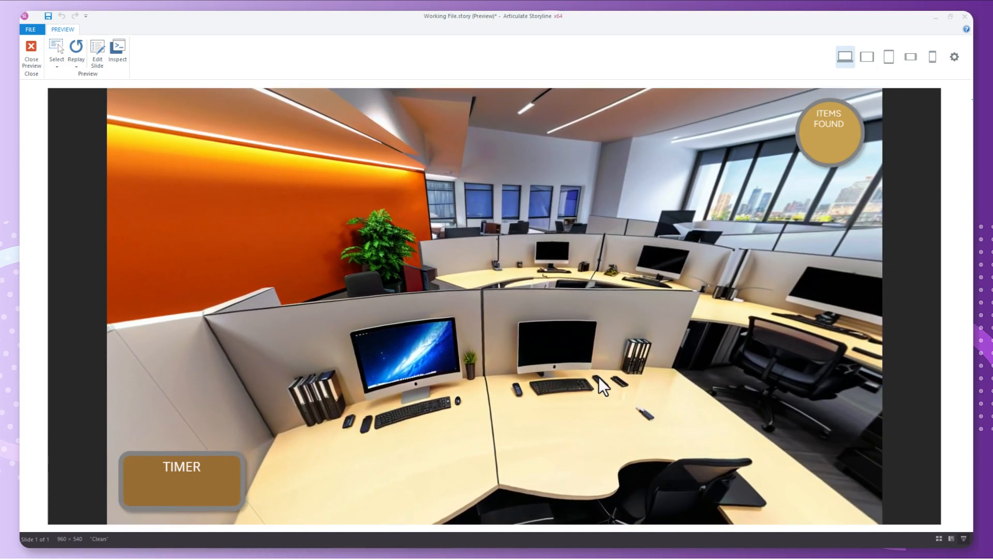
pyautogui.moveTo(598, 376); pyautogui.dragTo(129, 326)
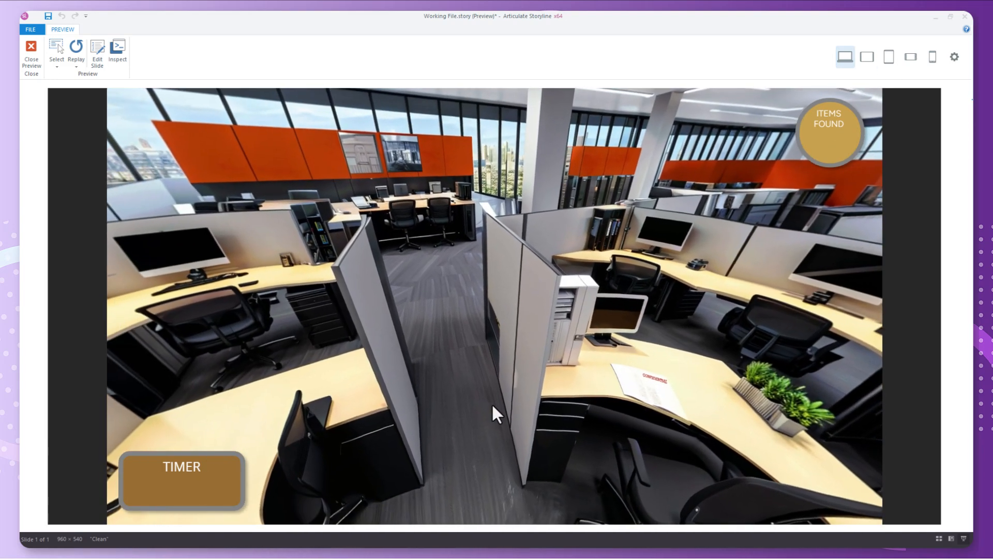
pyautogui.click(648, 409)
pyautogui.moveTo(386, 362); pyautogui.dragTo(754, 349)
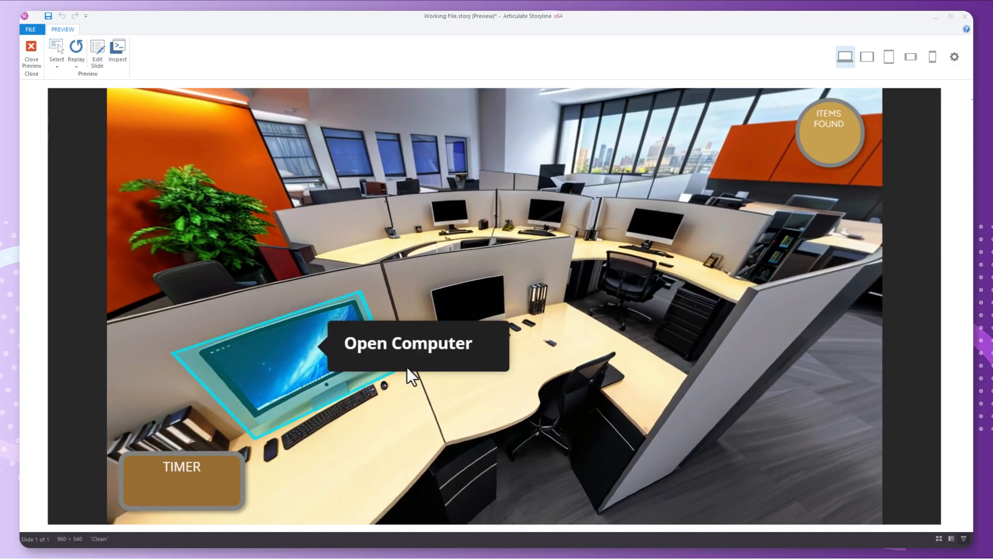
pyautogui.click(551, 344)
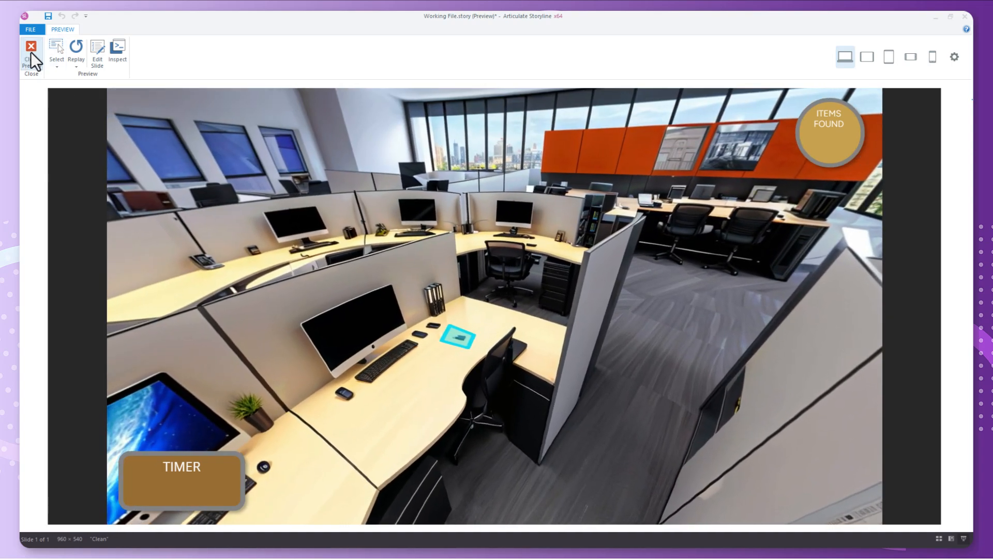
pyautogui.click(31, 51)
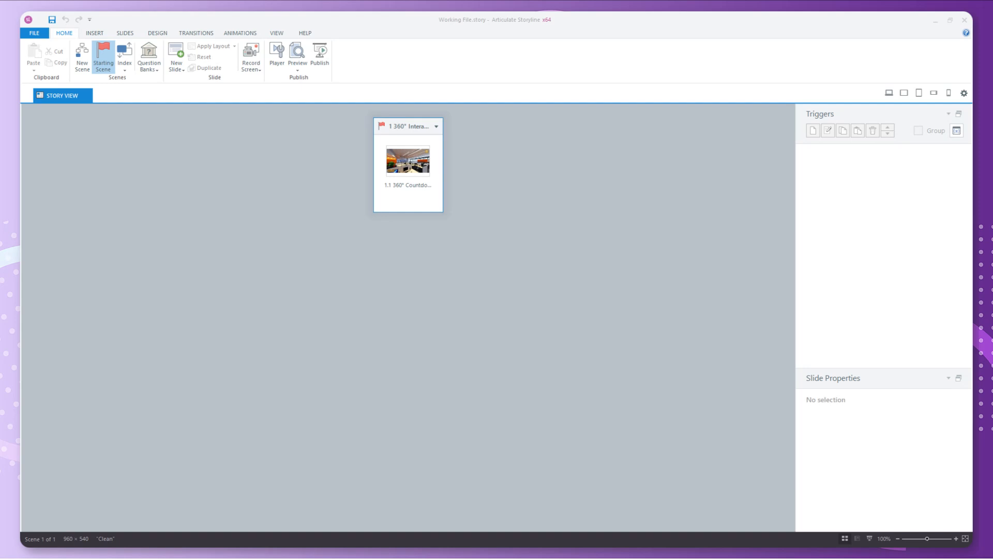
# - Create a Text project variable named "Min_0" with a default value of 0
pyautogui.click(956, 131)
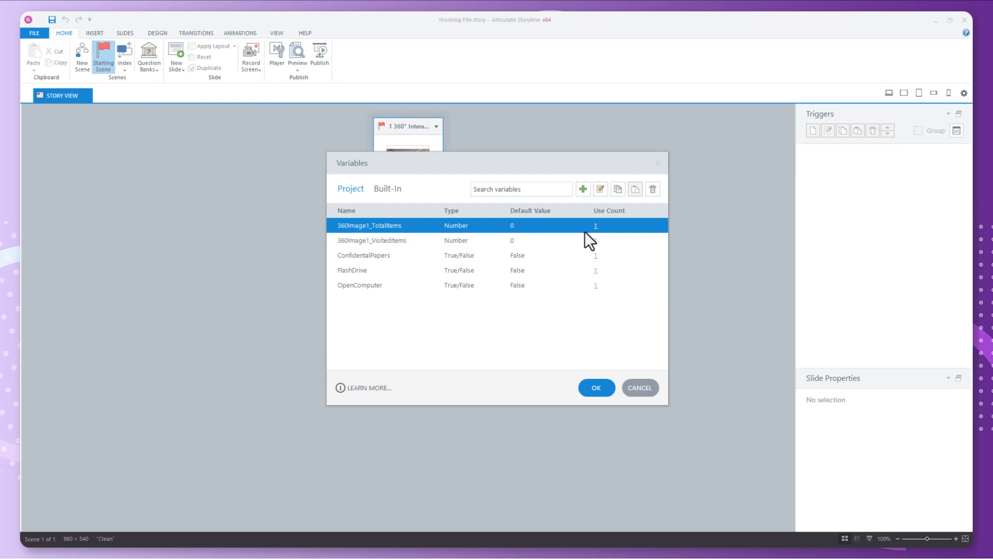
pyautogui.click(583, 189)
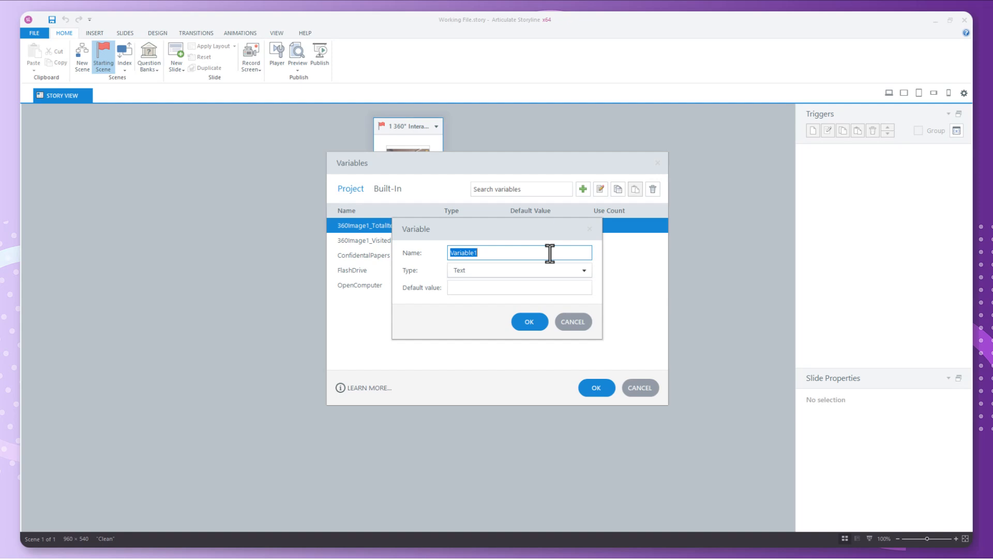
pyautogui.write('MIN')
pyautogui.press('BackSpace')
pyautogui.press('BackSpace')
pyautogui.write('in_0')
pyautogui.click(513, 269)
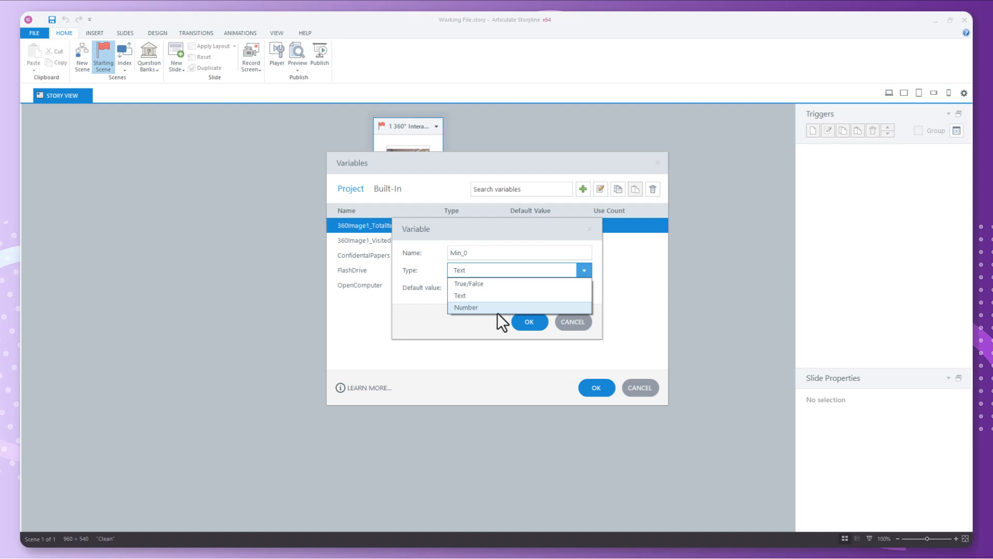
pyautogui.click(489, 299)
pyautogui.click(476, 288)
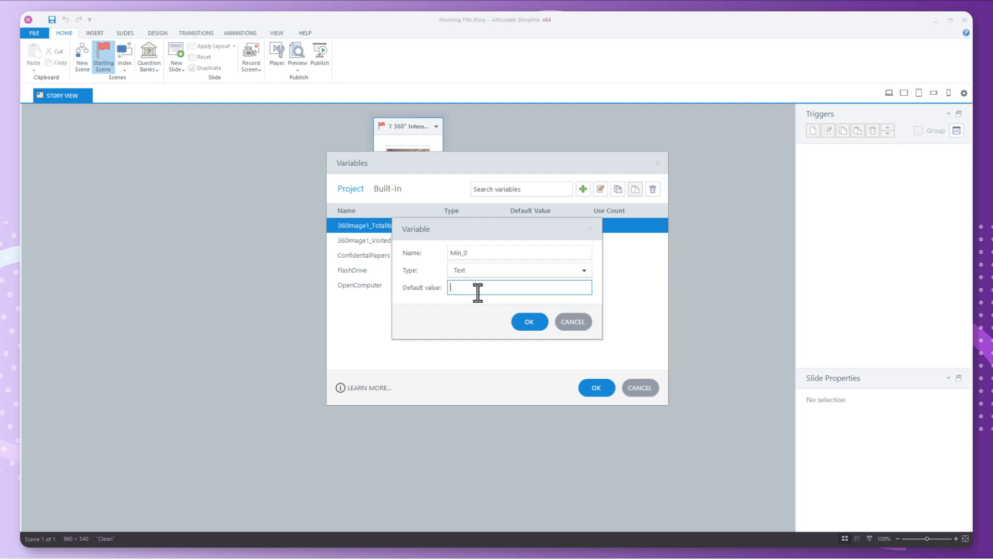
pyautogui.write('0')
pyautogui.click(525, 322)
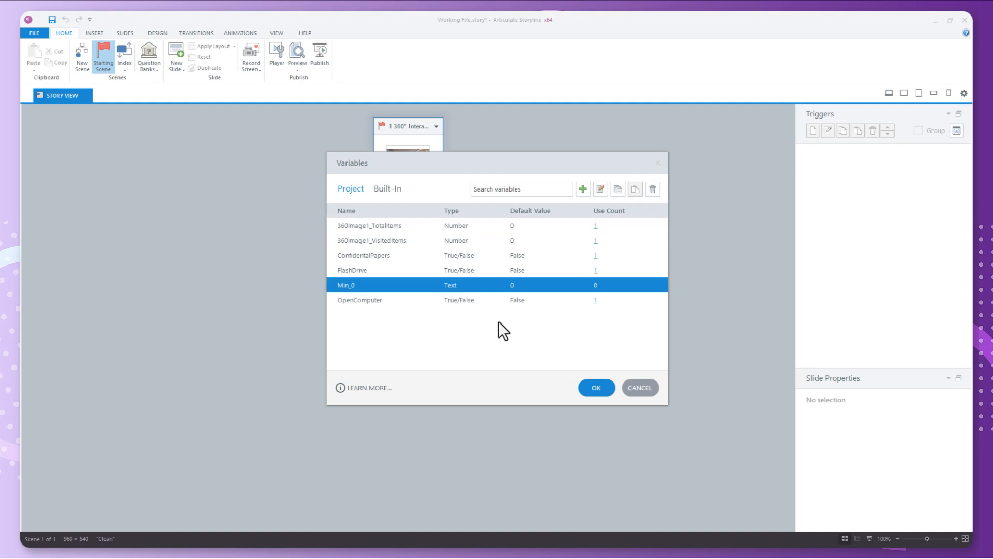
# - Create a Number project variable named "Mintues" with a default value of 0
pyautogui.click(582, 187)
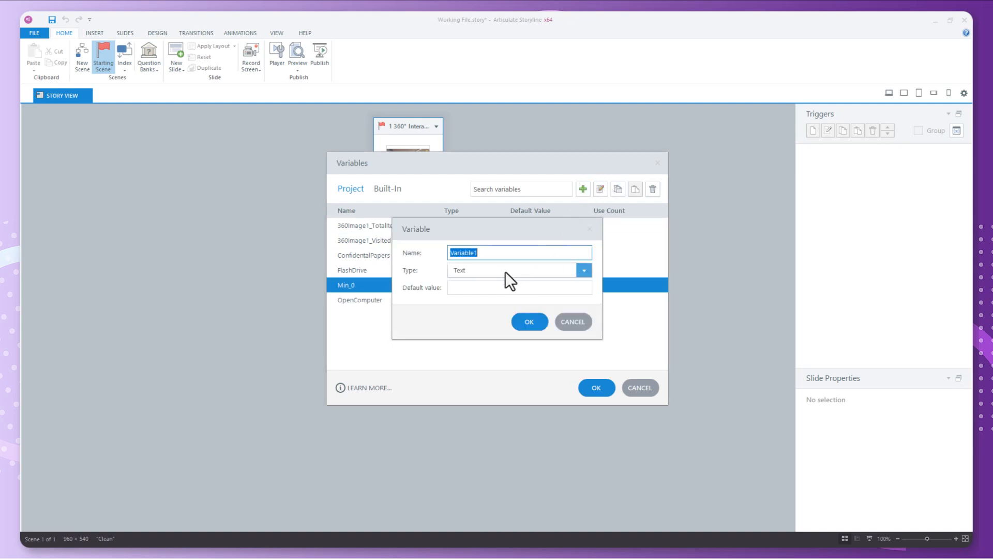
pyautogui.moveTo(500, 254); pyautogui.dragTo(409, 240)
pyautogui.write('Min')
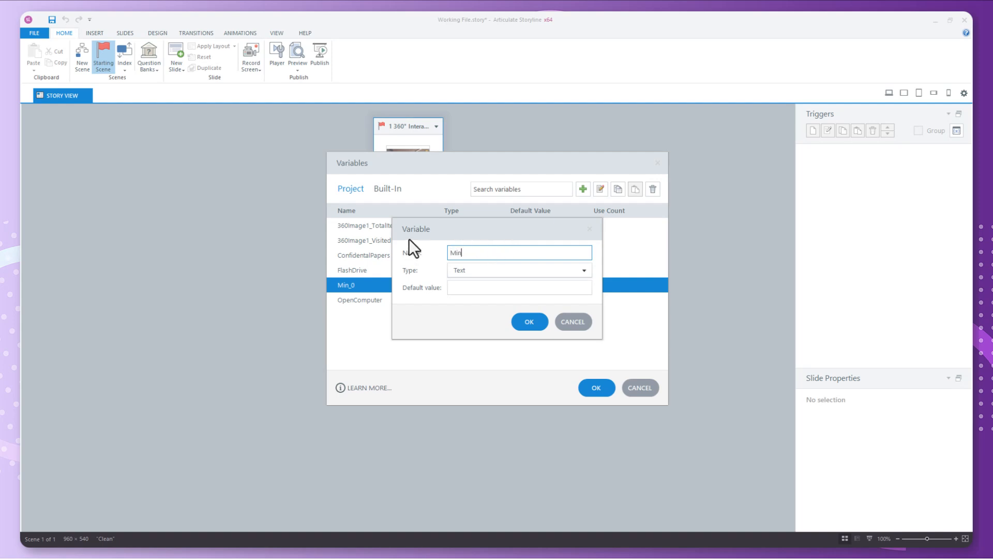
pyautogui.write('tues')
pyautogui.click(479, 271)
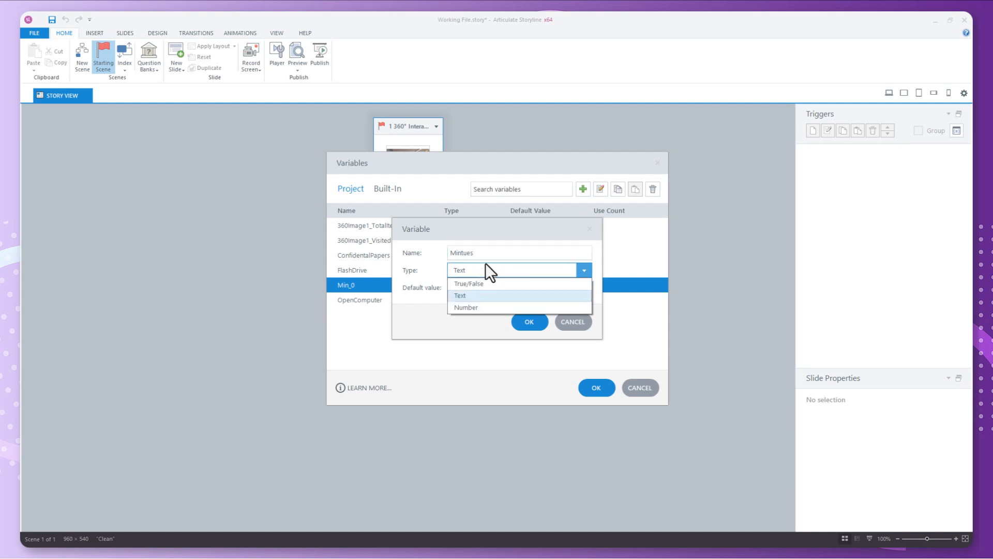
pyautogui.click(465, 307)
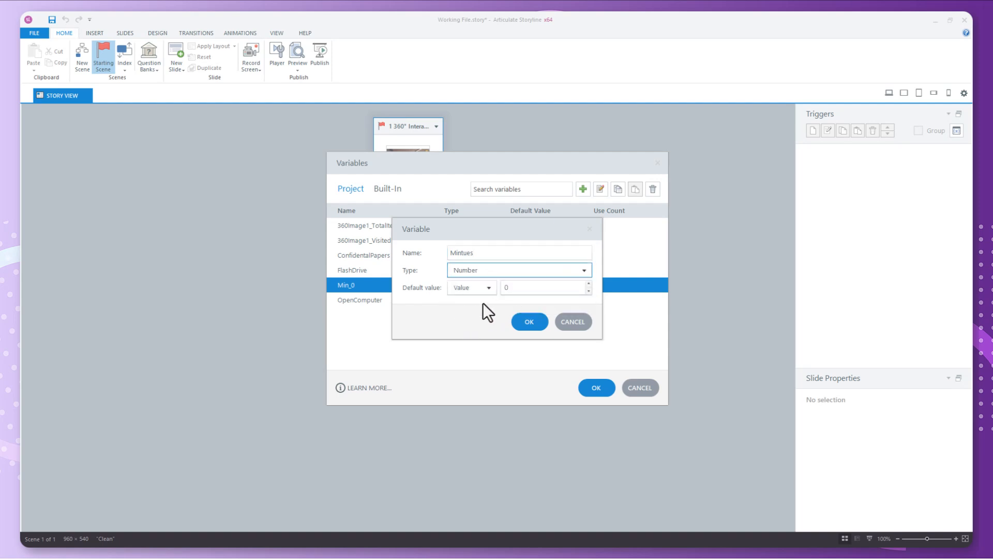
pyautogui.click(529, 321)
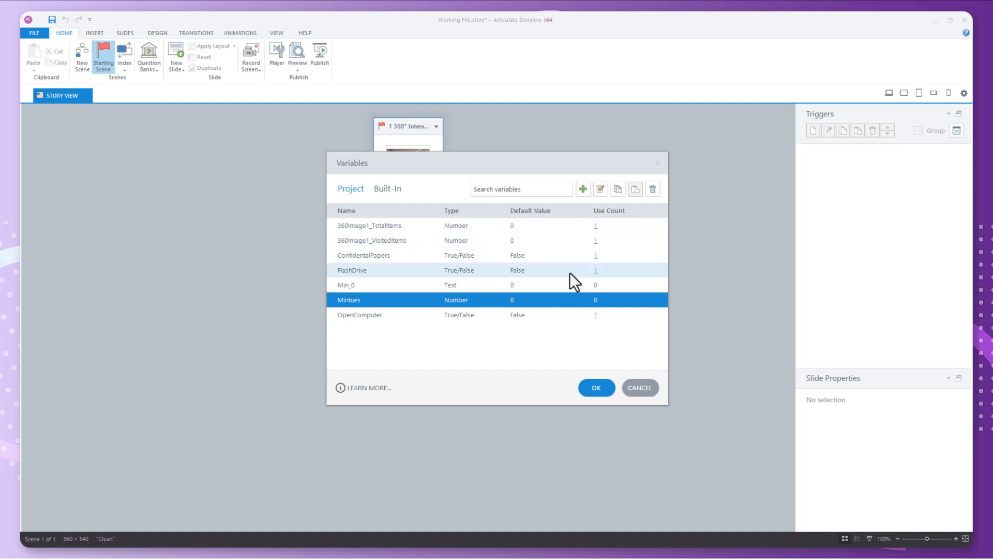
# - Create a Text project variable named "Sec_0" with a default value of 0
pyautogui.click(583, 188)
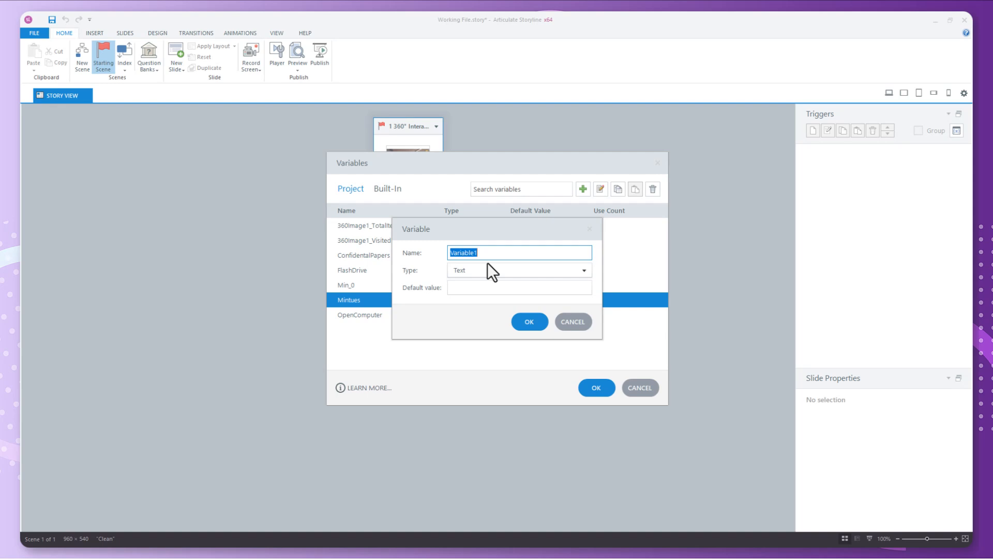
pyautogui.write('Sec_0')
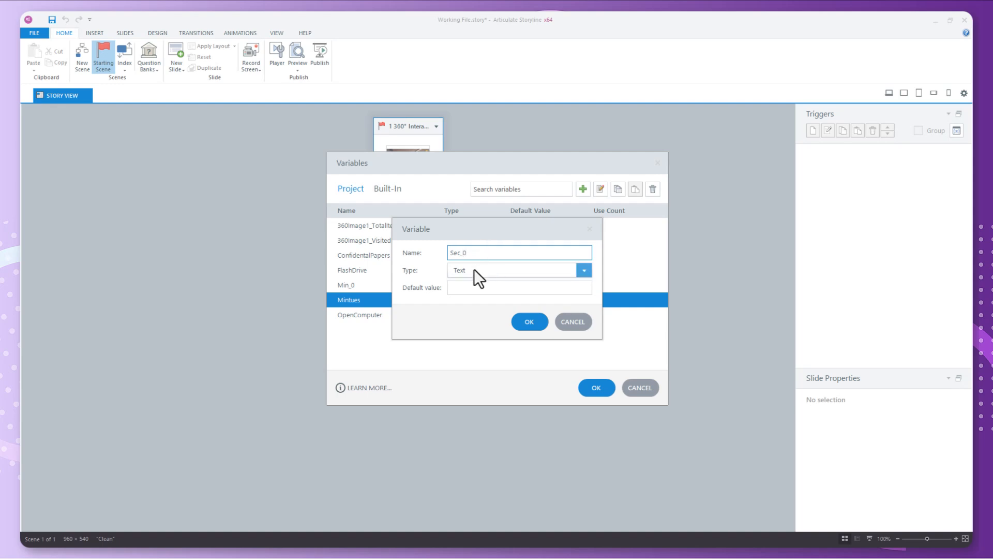
pyautogui.click(473, 269)
pyautogui.click(468, 295)
pyautogui.click(474, 282)
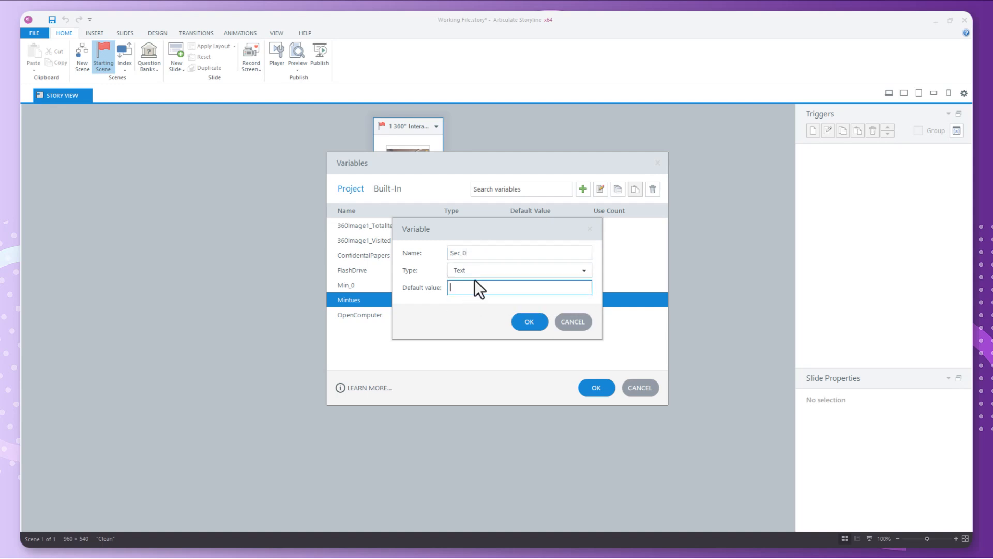
pyautogui.write('0')
pyautogui.click(529, 321)
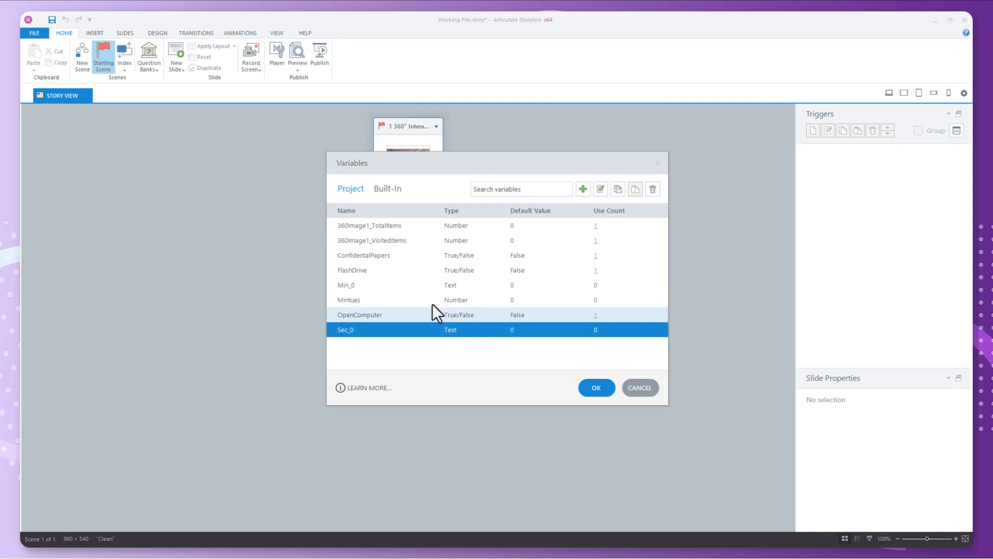
pyautogui.click(533, 190)
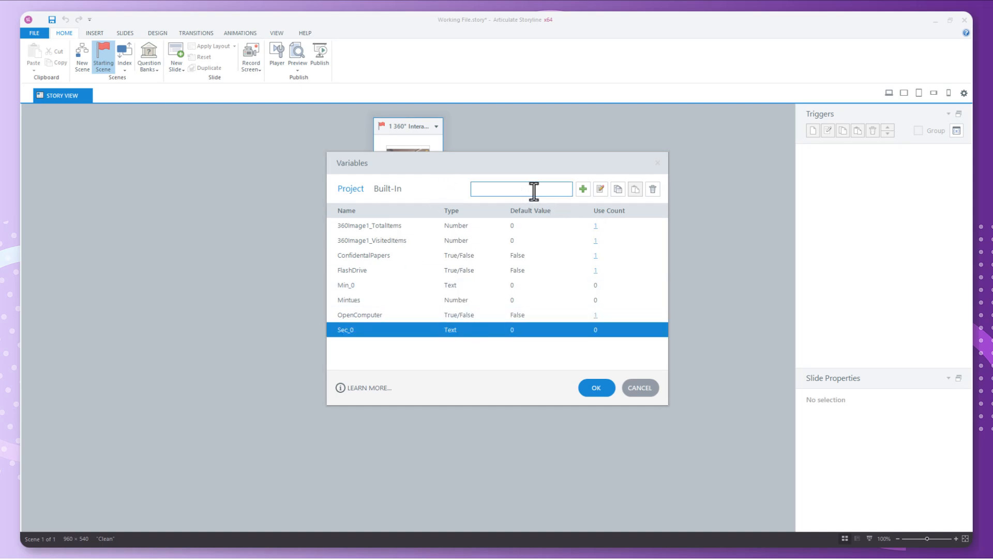
pyautogui.write('Seco')
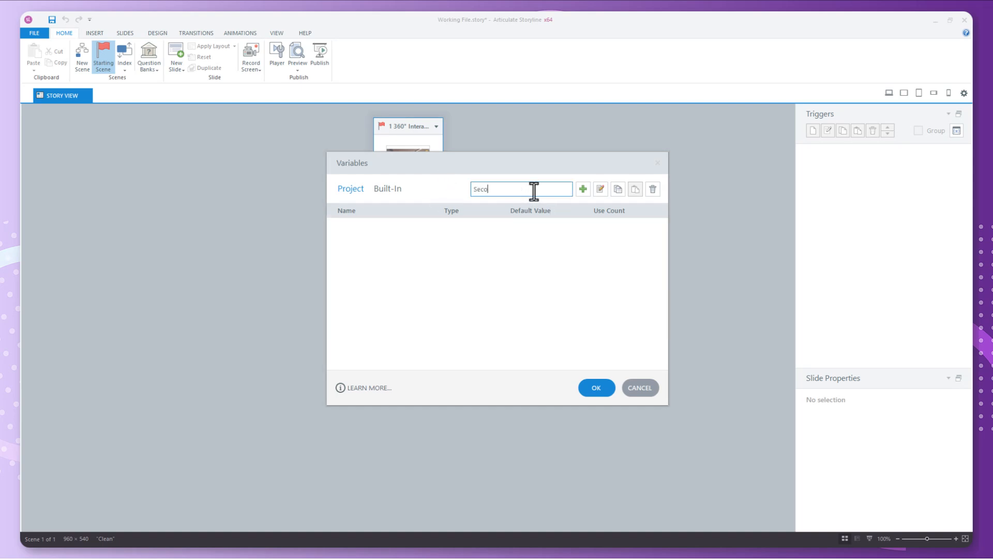
pyautogui.hotkey('ctrl', 'a')
pyautogui.press('BackSpace')
# - Create a Number project variable named "Seconds", entering no default value
pyautogui.click(578, 192)
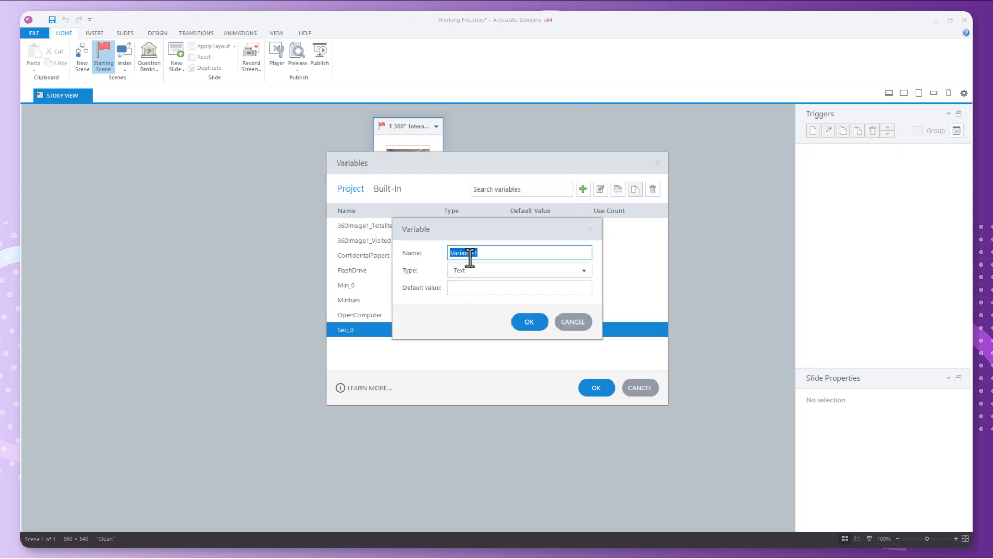
pyautogui.write('sSeconds')
pyautogui.click(505, 273)
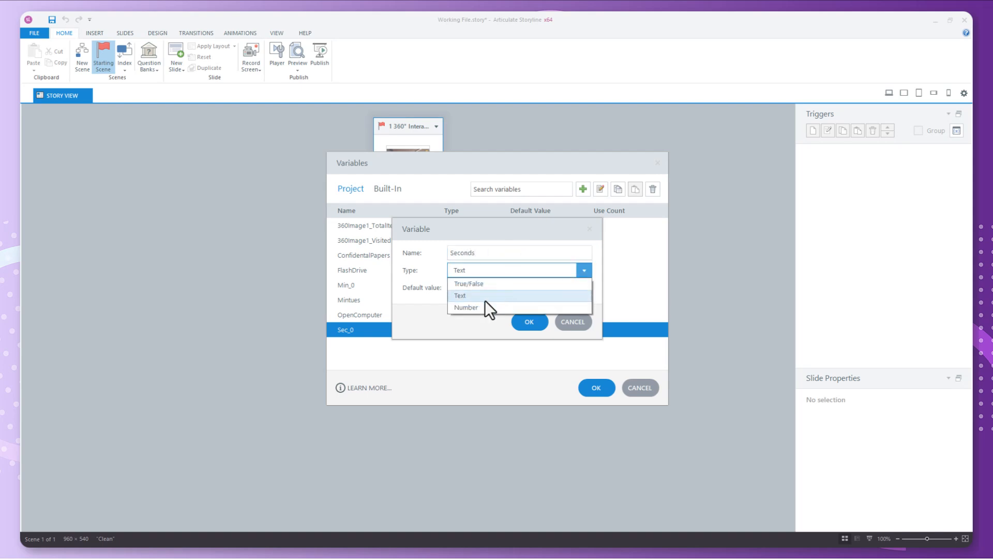
pyautogui.click(482, 308)
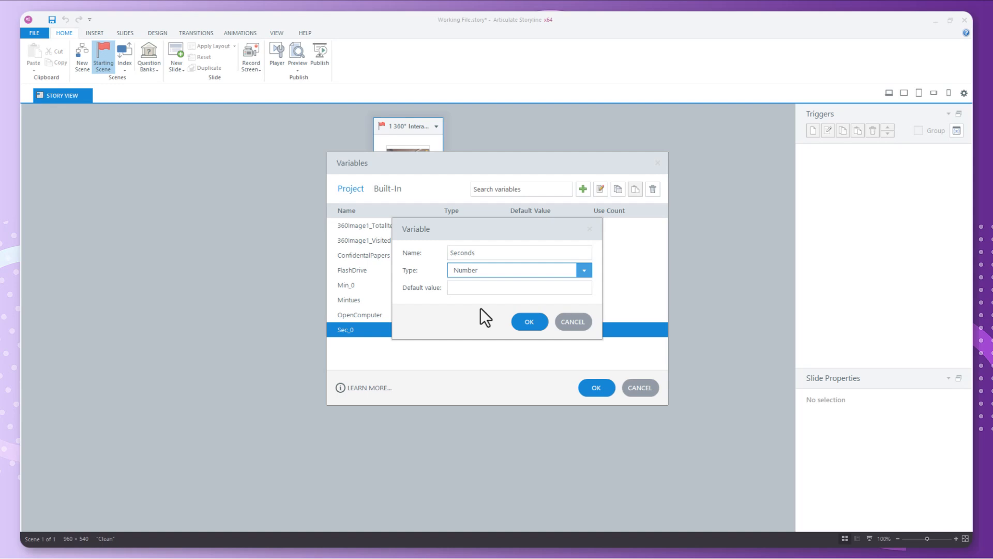
pyautogui.click(518, 321)
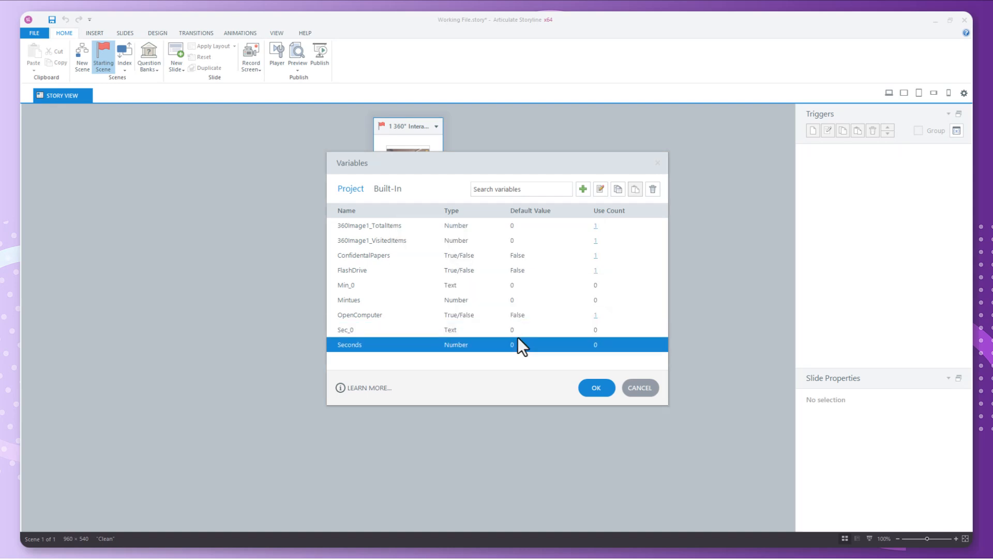
# - Create a Text project variable named "TimerFinal" with a blank default value, and save the project variables
pyautogui.click(583, 189)
pyautogui.press('BackSpace')
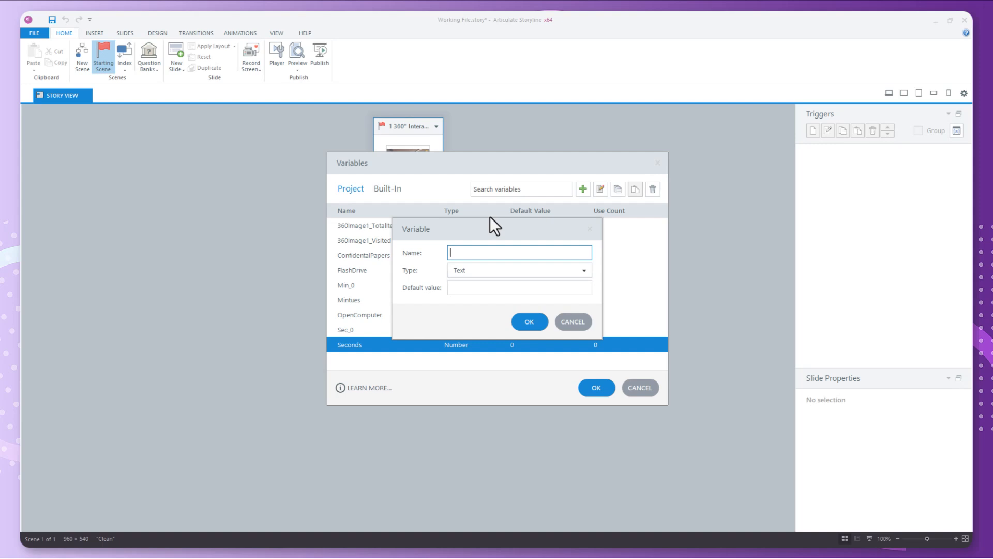
pyautogui.write('TimerFinal')
pyautogui.click(530, 319)
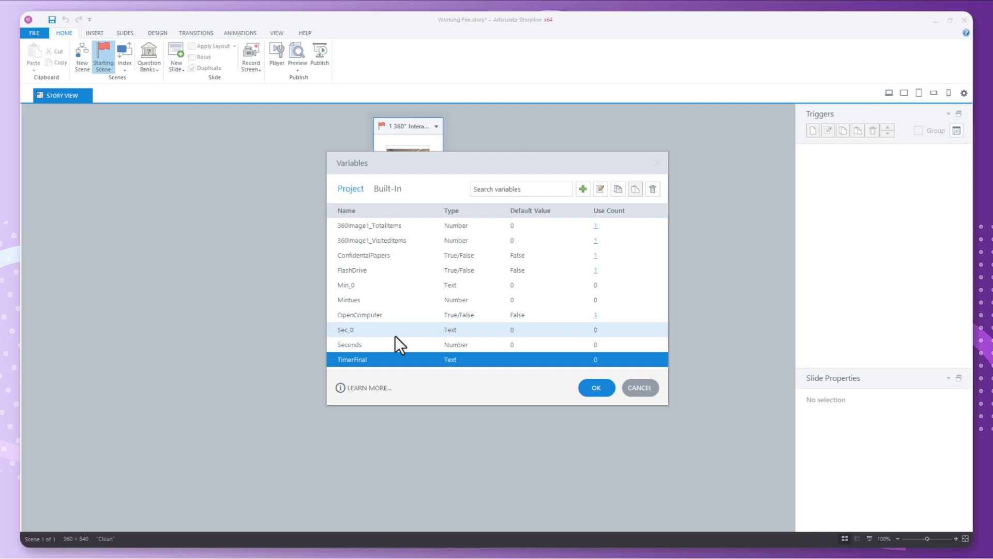
pyautogui.click(597, 387)
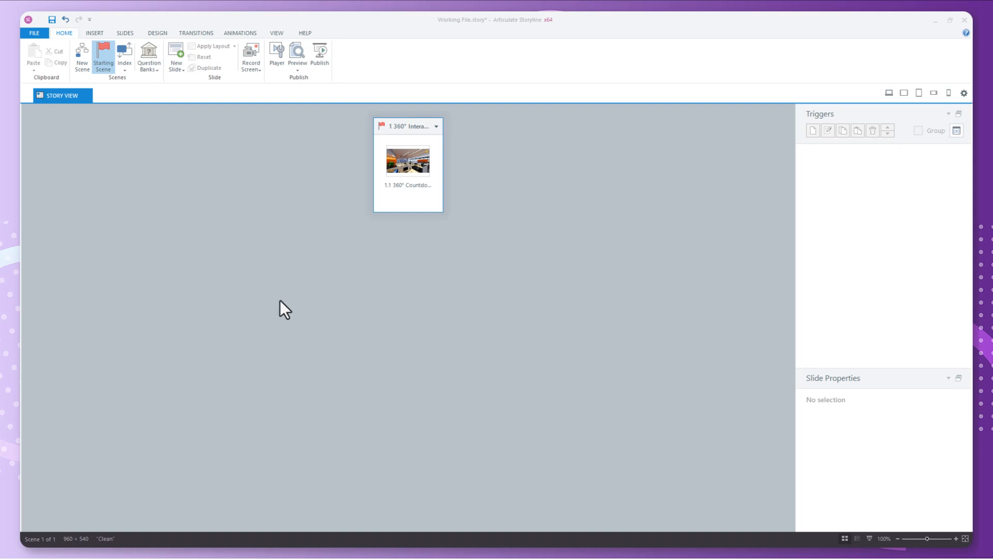
# - On slide 1.1, add a layer named "Timer" and shorten its timeline to 1 second
pyautogui.doubleClick(408, 184)
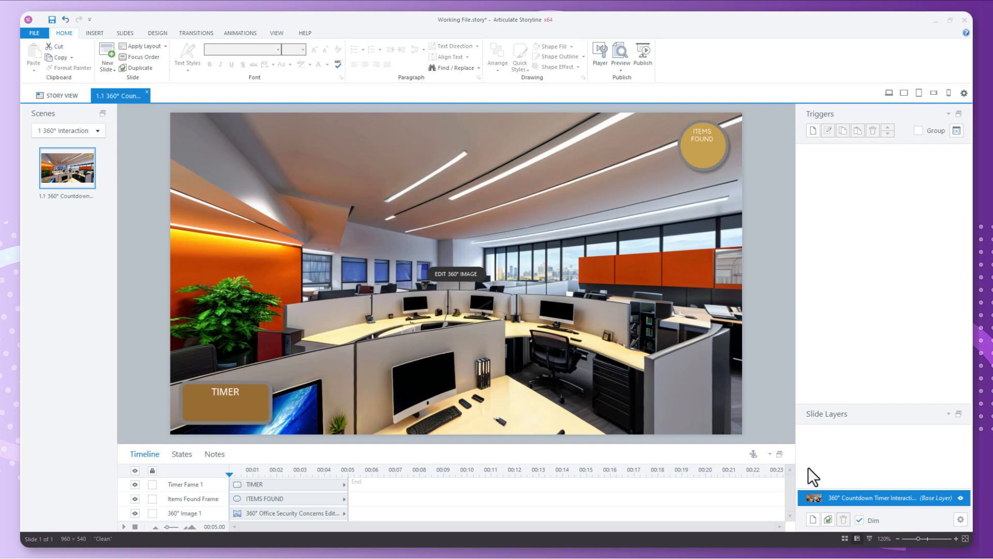
pyautogui.click(812, 519)
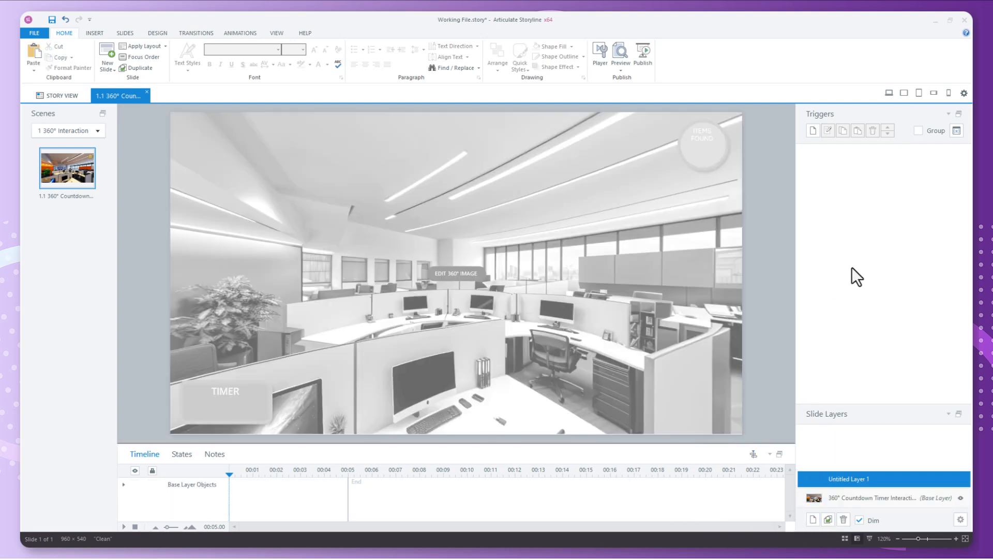
pyautogui.doubleClick(852, 480)
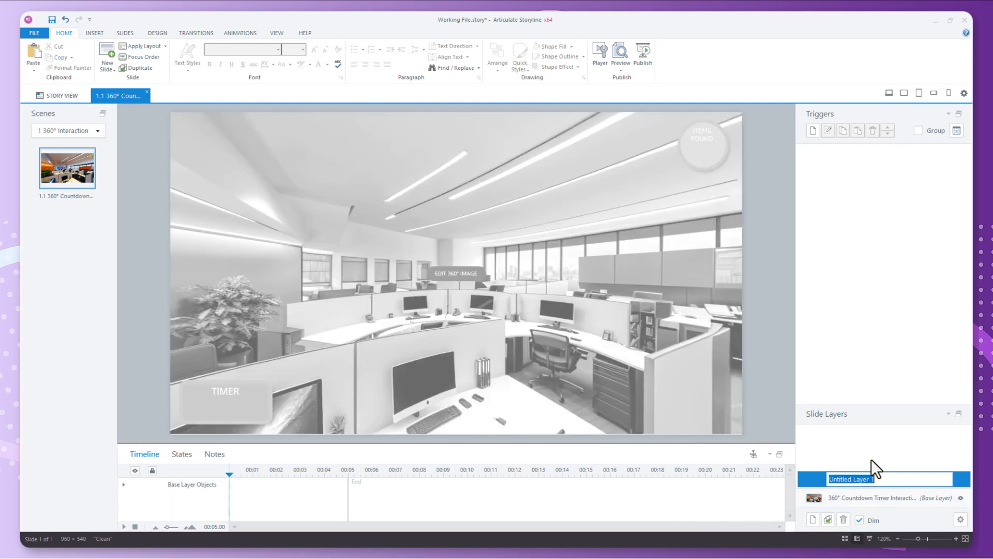
pyautogui.write('Timer')
pyautogui.press('Return')
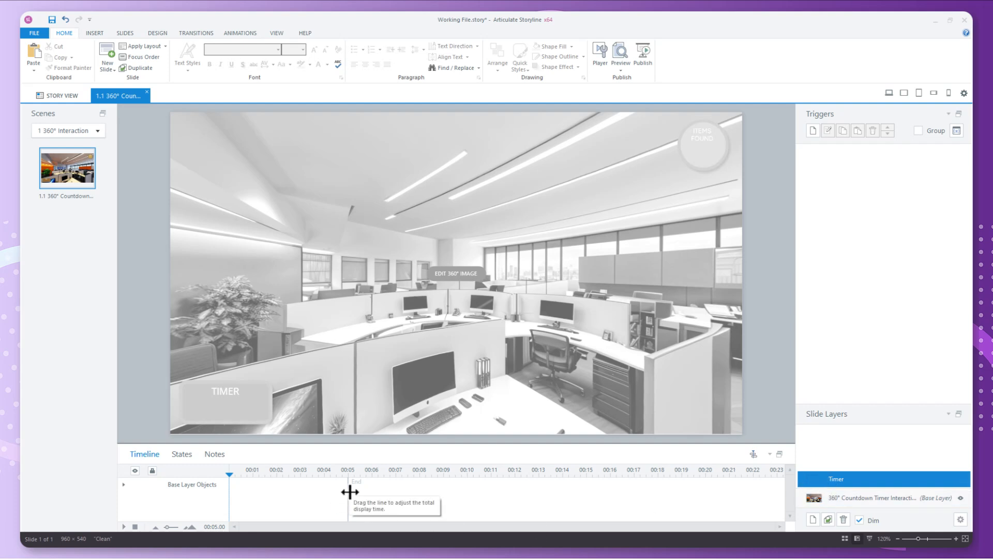
pyautogui.moveTo(348, 489); pyautogui.dragTo(253, 486)
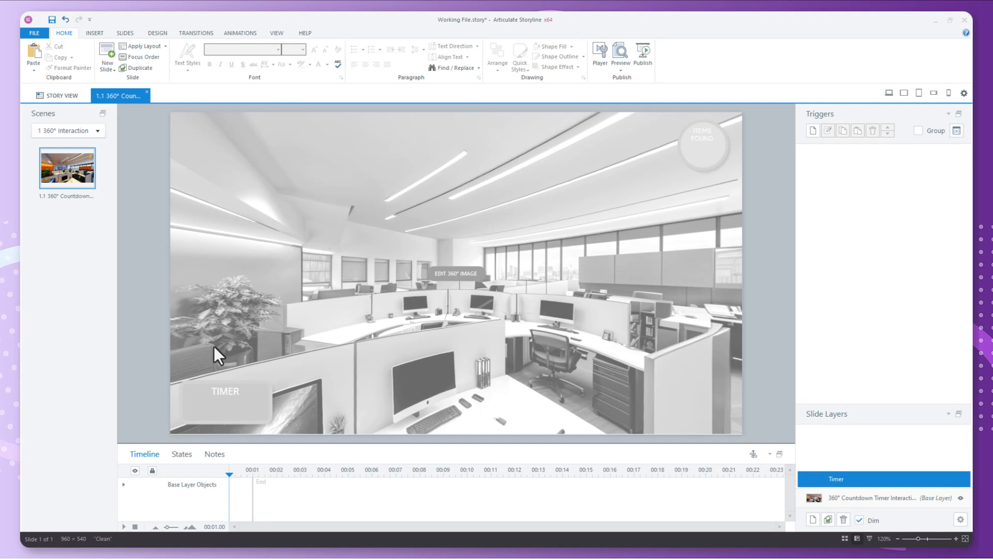
# - Start a trigger on the Timer layer that adjusts the Seconds variable by adding a value of 1
pyautogui.click(815, 131)
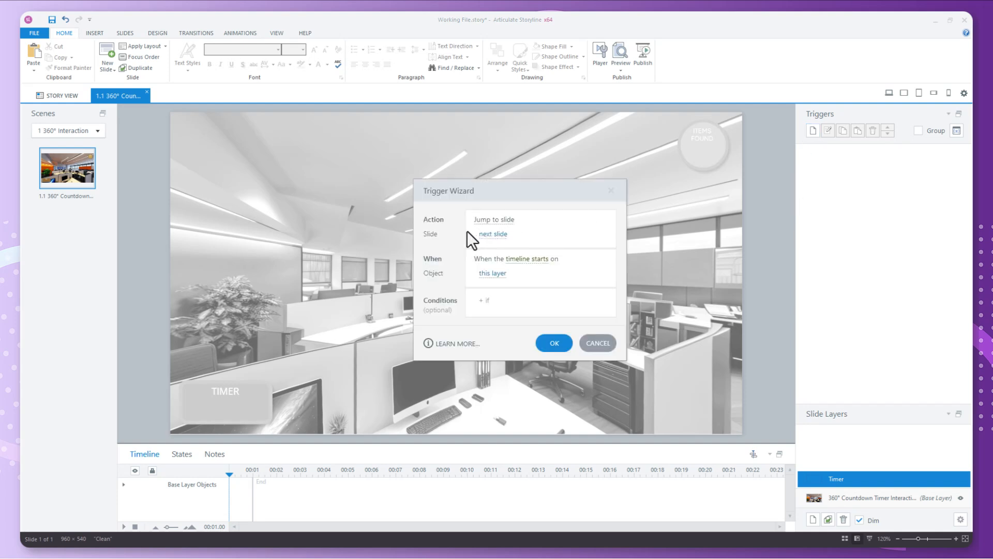
pyautogui.click(486, 220)
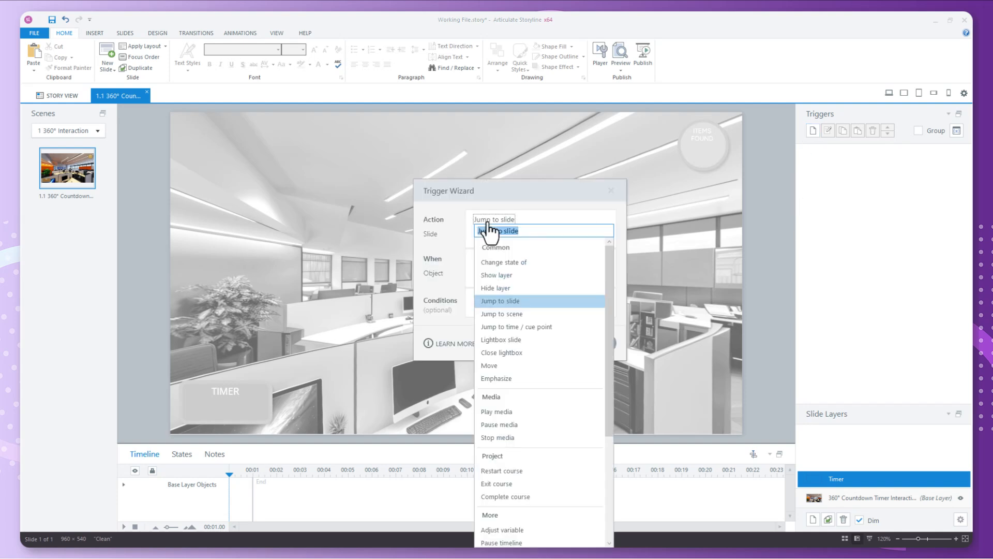
pyautogui.click(527, 529)
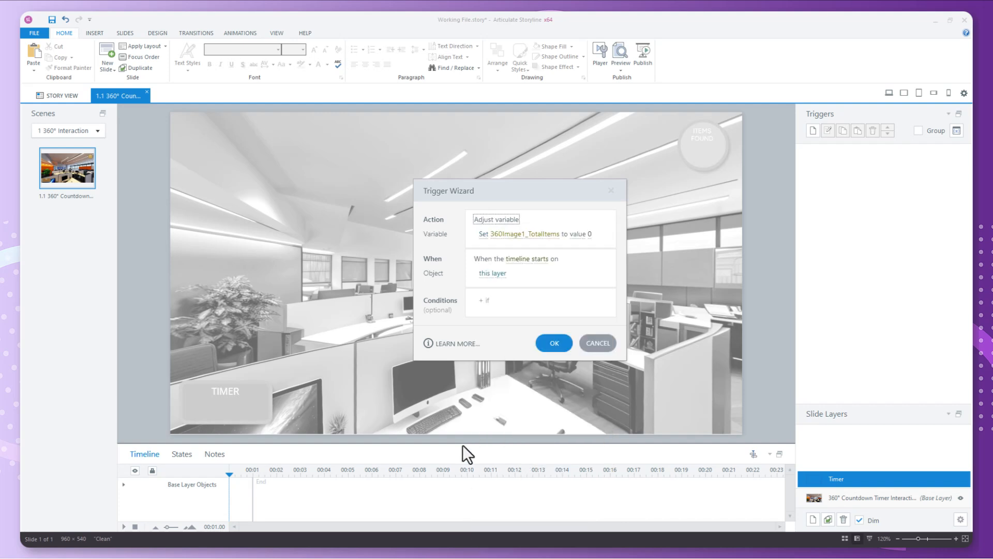
pyautogui.click(515, 235)
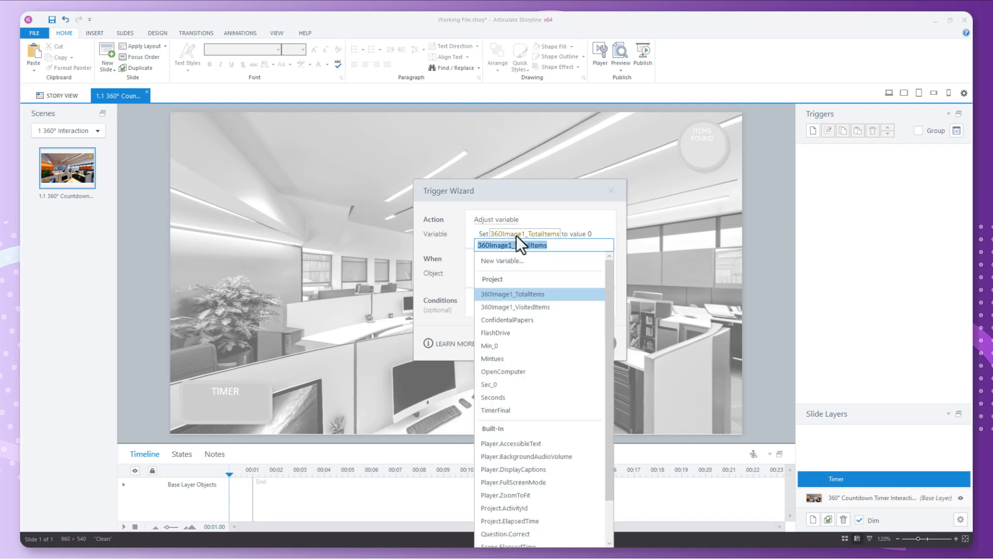
pyautogui.click(507, 398)
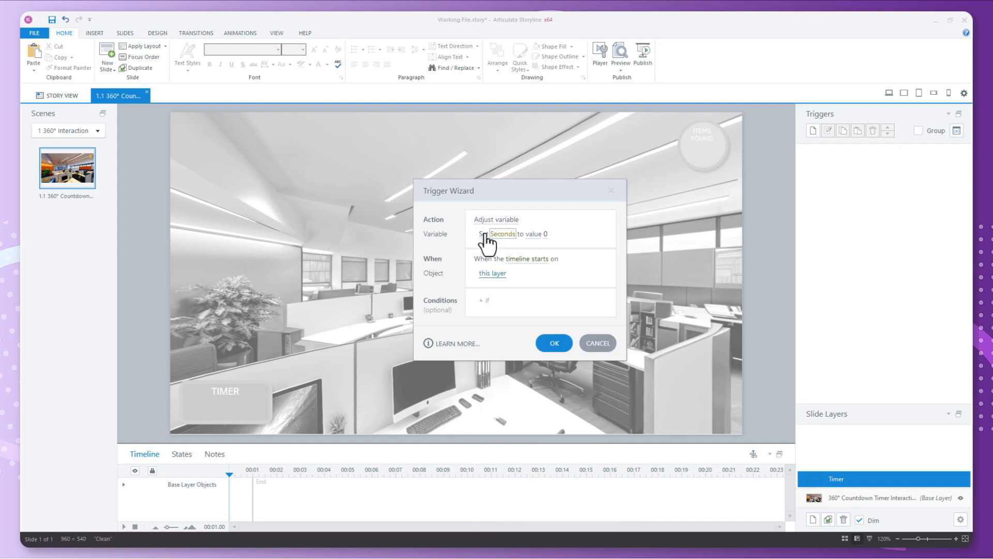
pyautogui.click(484, 235)
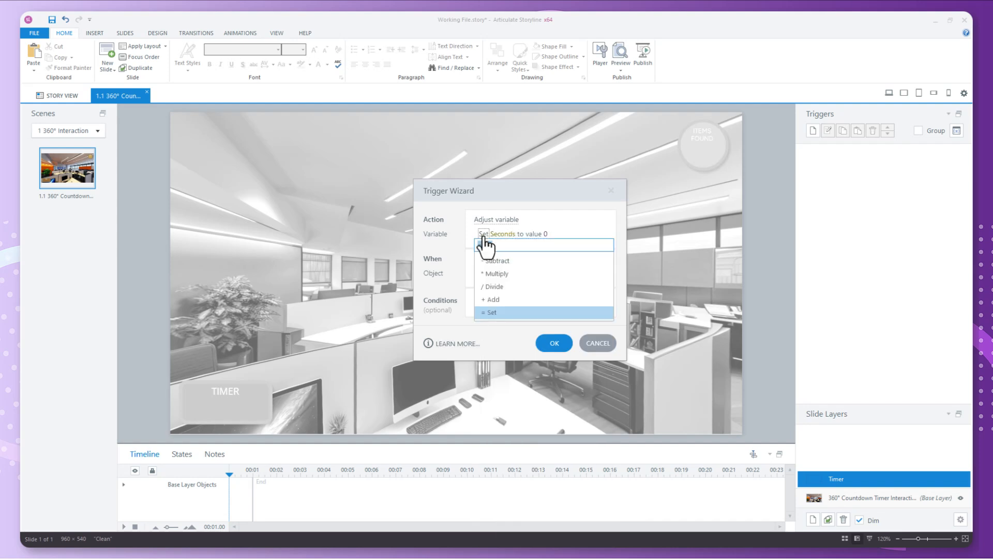
pyautogui.click(501, 299)
pyautogui.click(513, 234)
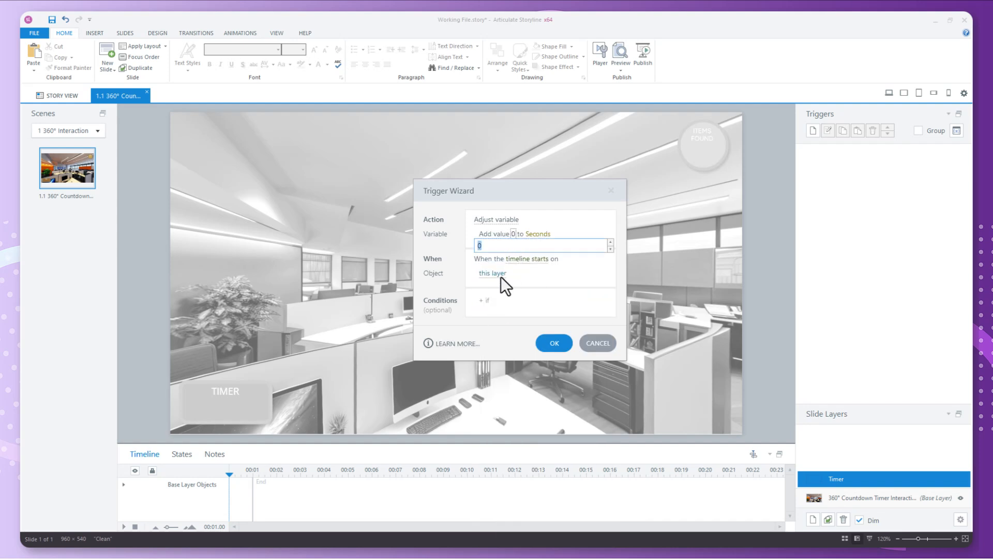
pyautogui.write('1')
pyautogui.click(544, 299)
pyautogui.click(526, 279)
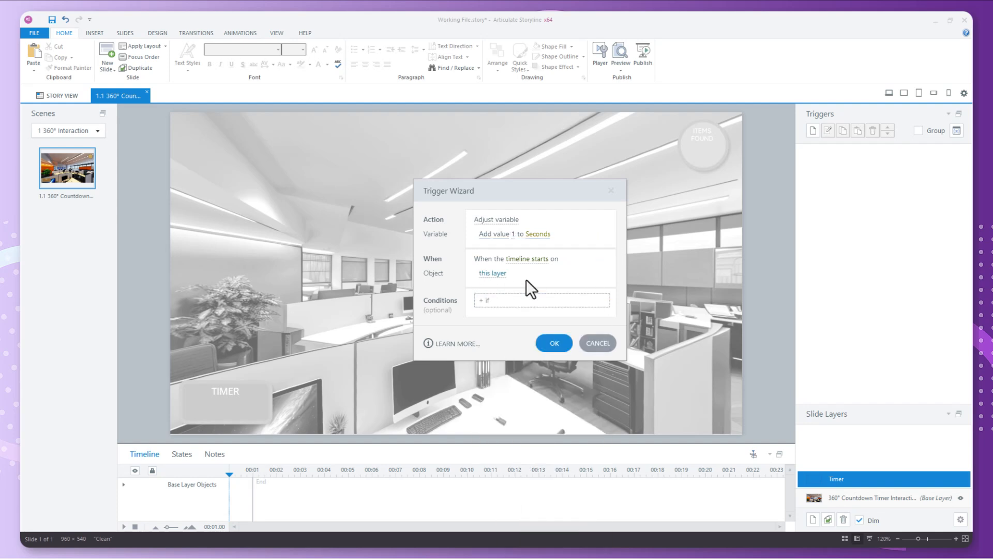
# - Make the Seconds trigger run when the timeline ends on this layer, and save the trigger
pyautogui.click(500, 277)
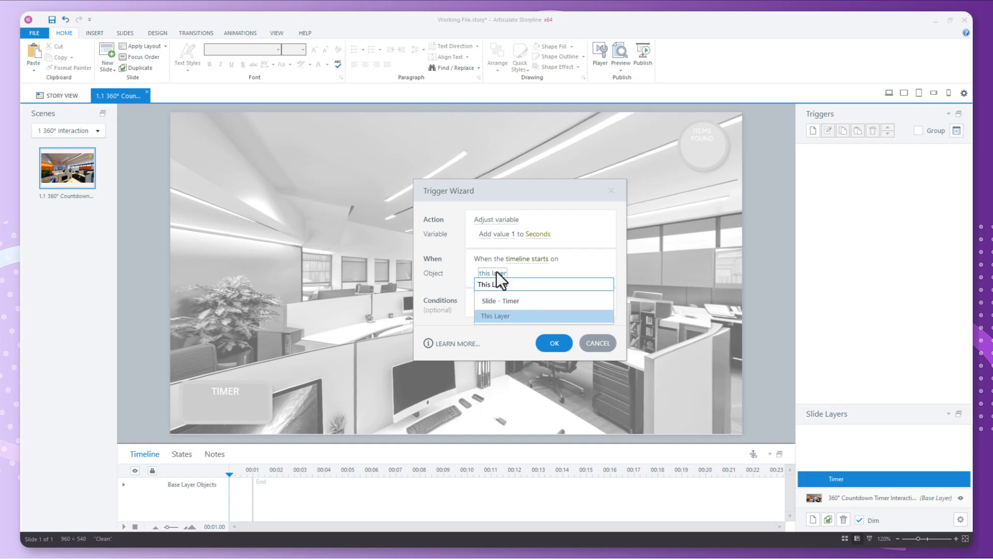
pyautogui.click(495, 271)
pyautogui.click(540, 258)
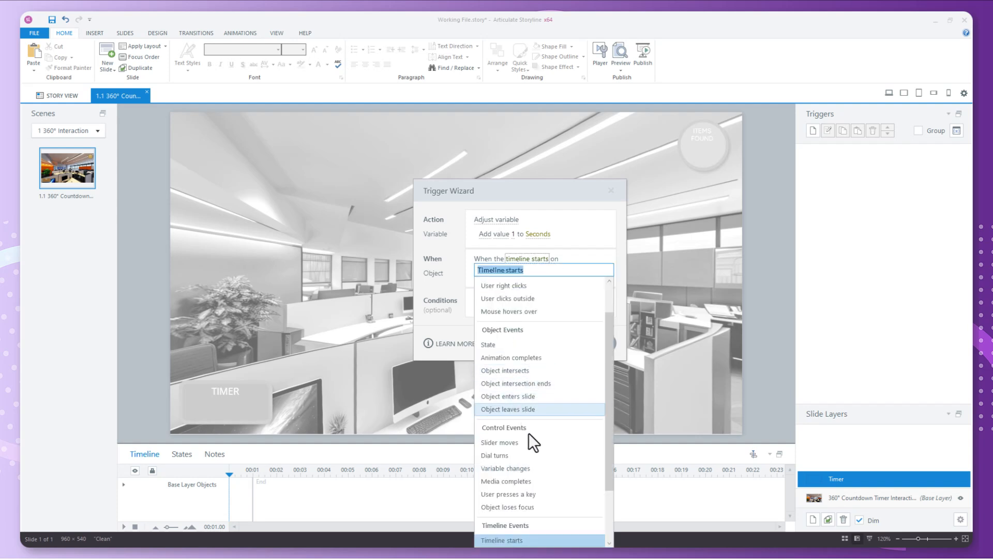
pyautogui.scroll(-2, 529, 464)
pyautogui.click(524, 508)
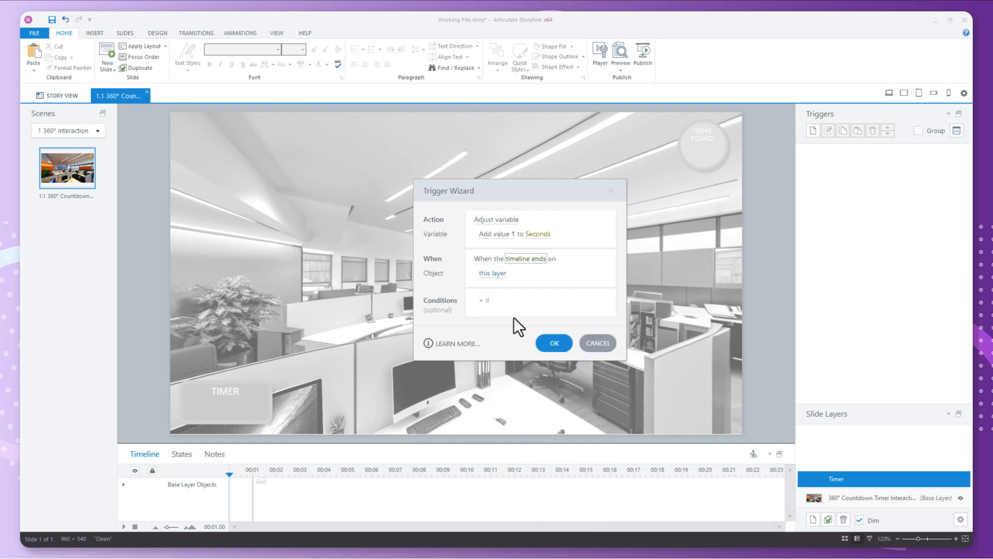
pyautogui.click(540, 343)
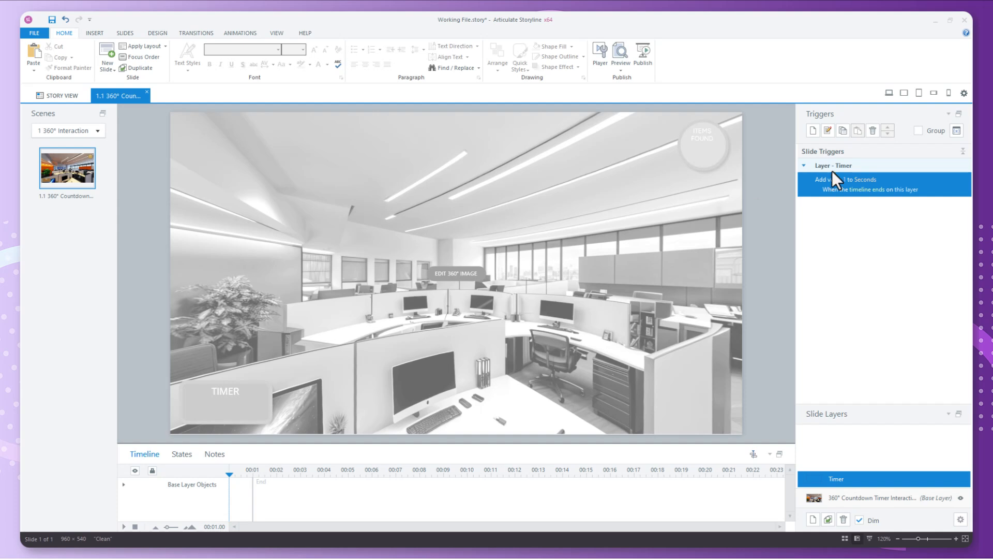
# - Start a Timer layer trigger that adds a value of 1 to the Mintues variable when the timeline ends on this layer
pyautogui.click(811, 134)
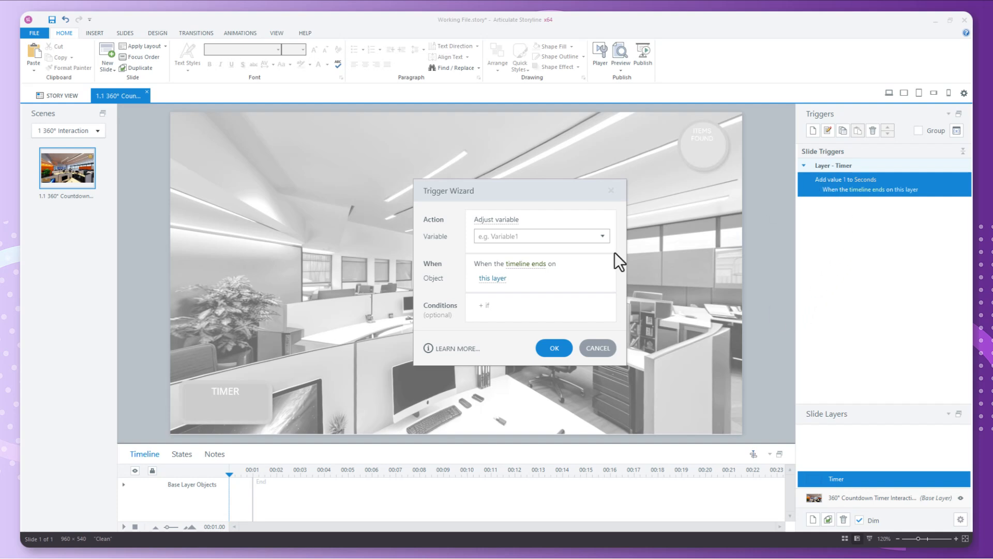
pyautogui.click(514, 236)
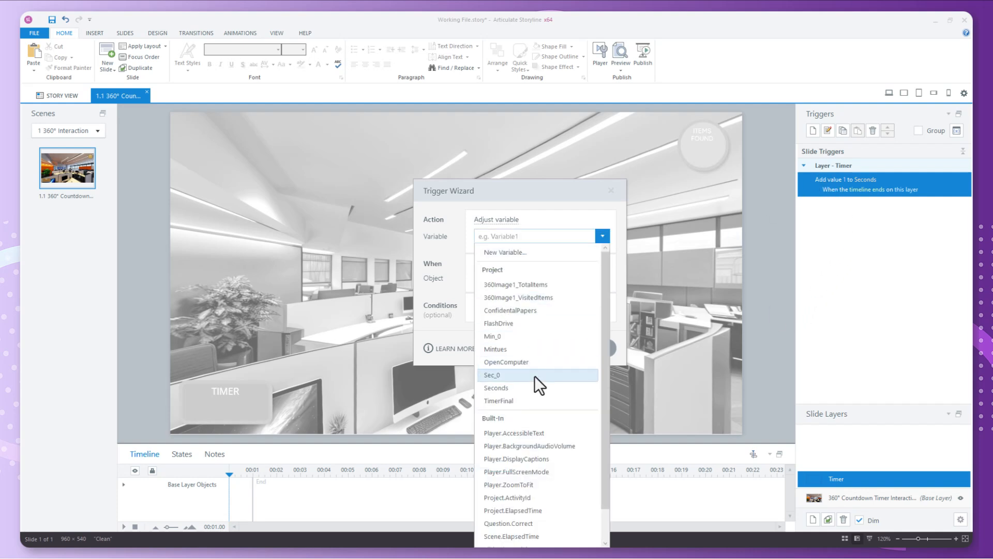
pyautogui.click(525, 347)
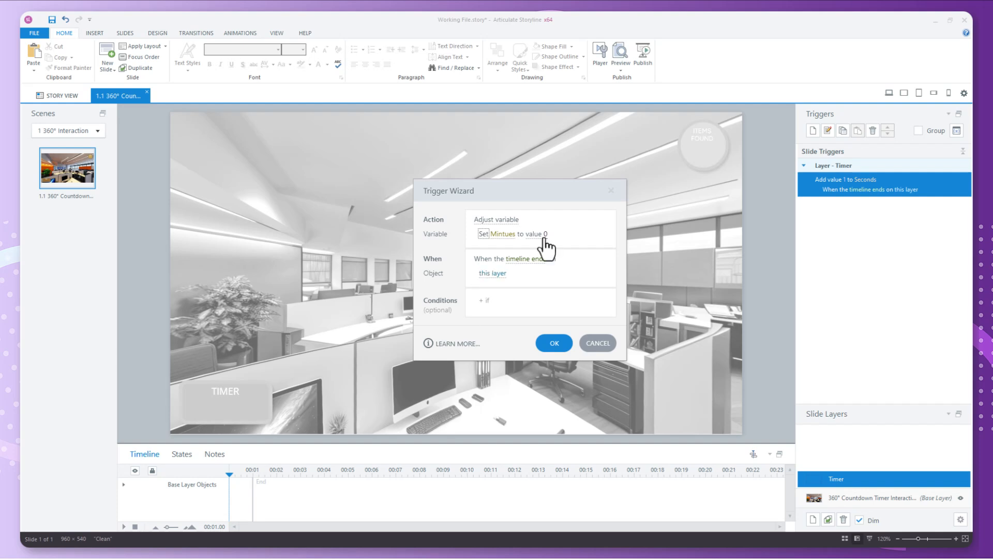
pyautogui.click(481, 234)
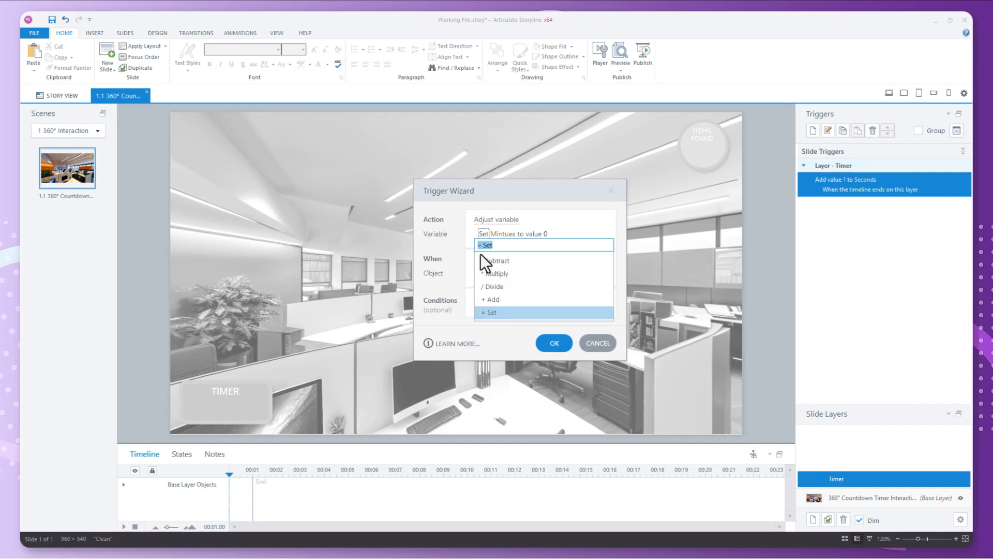
pyautogui.click(504, 301)
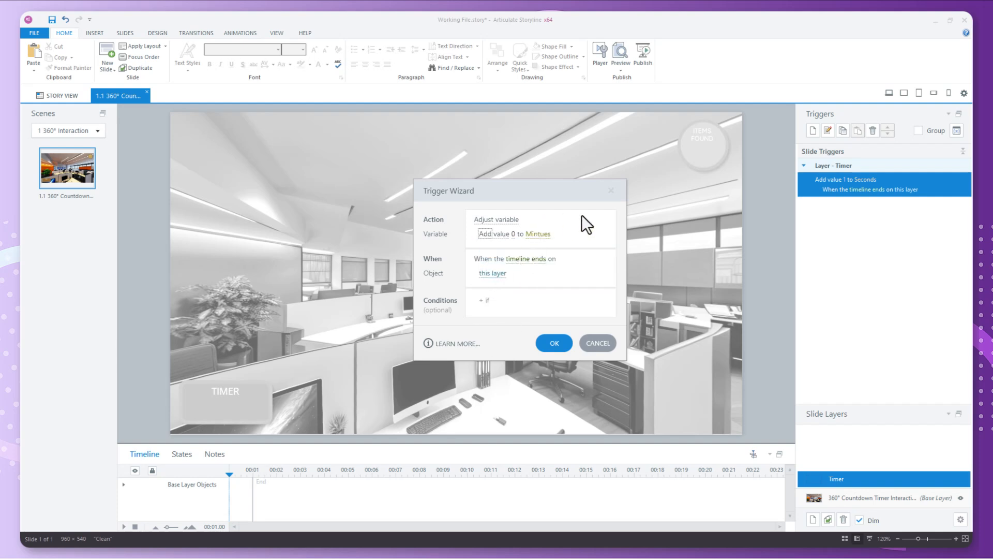
pyautogui.click(513, 235)
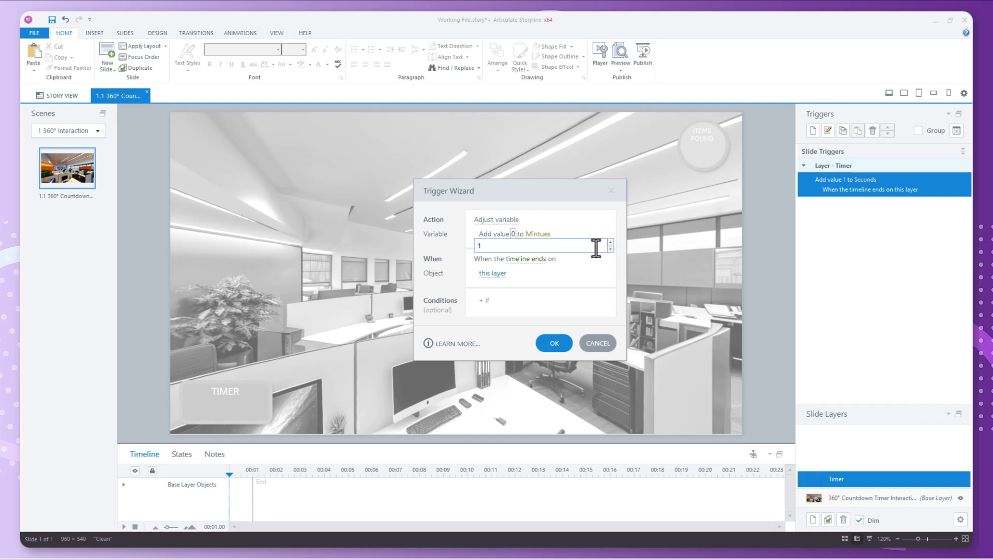
pyautogui.click(594, 268)
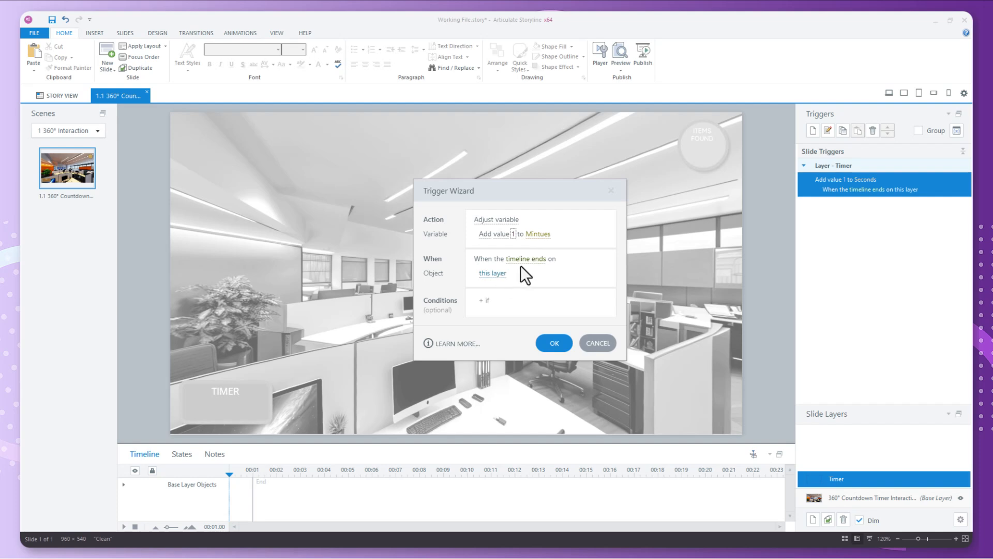
# - Add the condition that Seconds equals a value of 60 to the Mintues trigger, and save the trigger
pyautogui.click(492, 303)
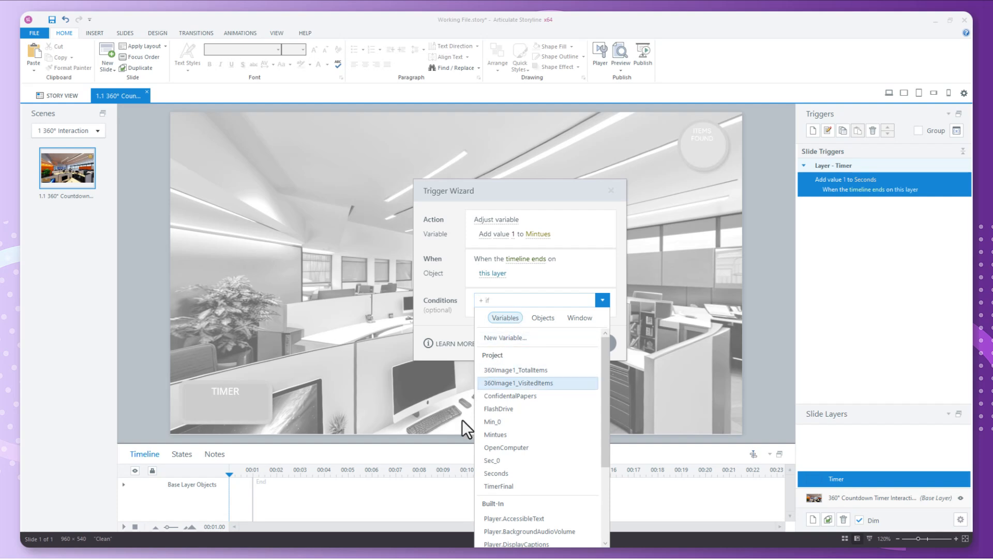
pyautogui.click(496, 473)
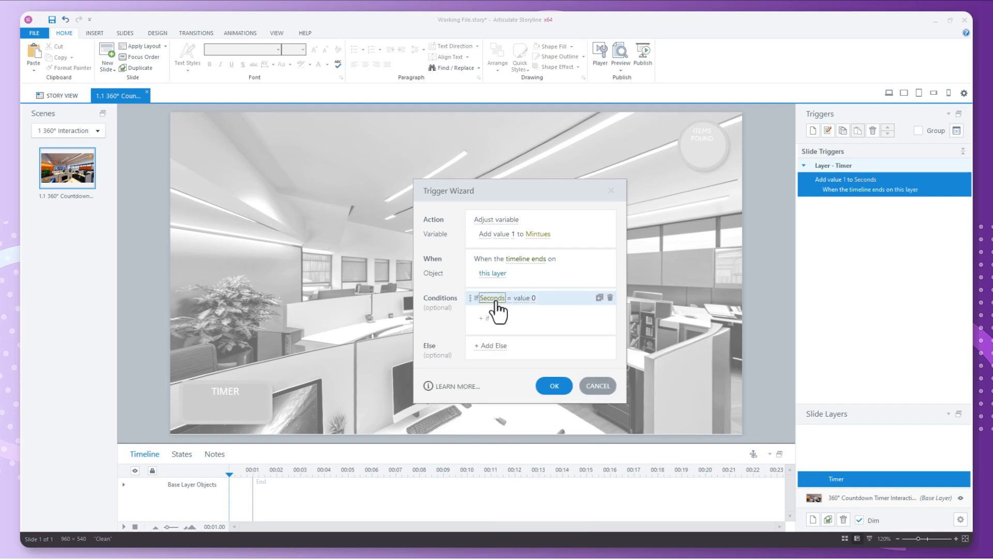
pyautogui.click(533, 299)
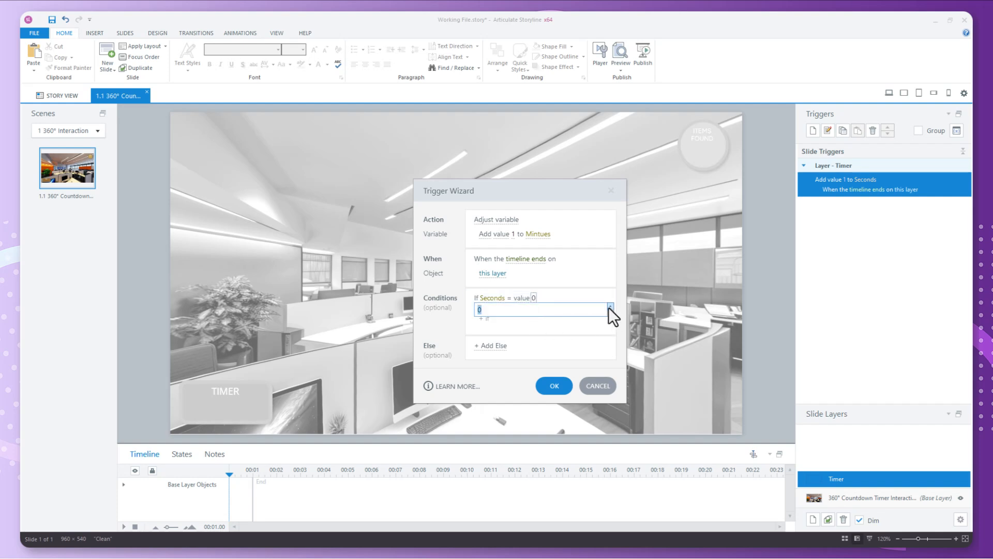
pyautogui.write('60')
pyautogui.press('Return')
pyautogui.click(554, 387)
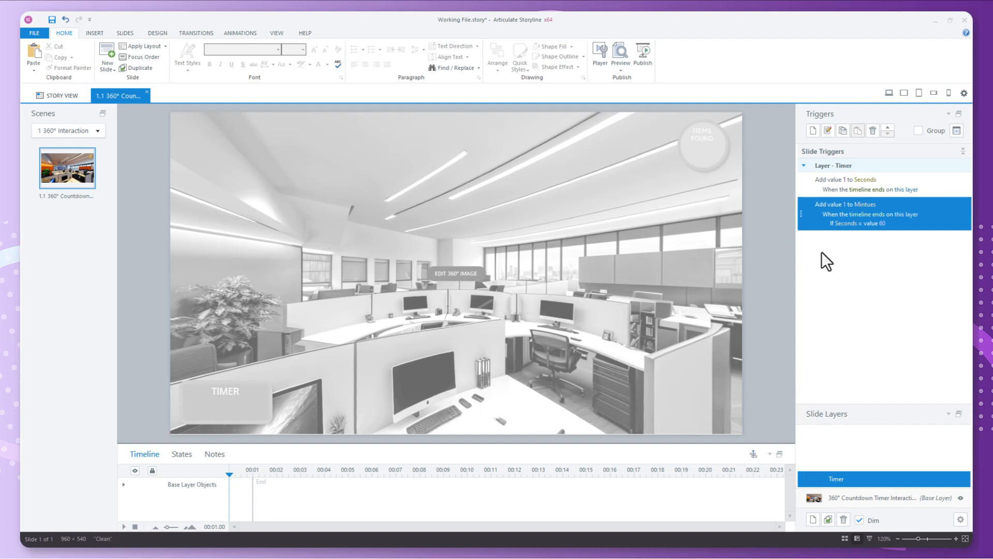
# - Start a Timer layer trigger that sets the Seconds variable to a value of 0 when the layer's timeline ends
pyautogui.click(813, 130)
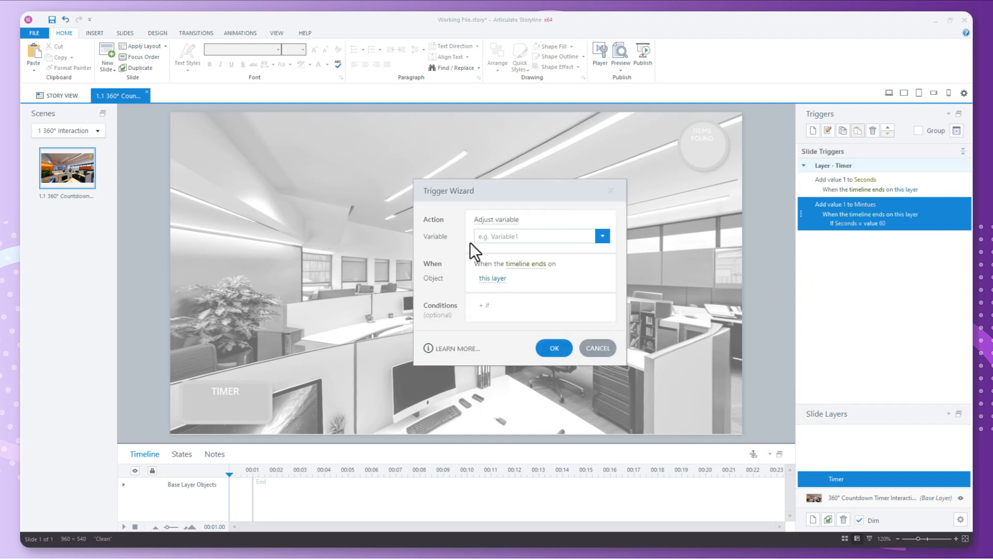
pyautogui.click(494, 221)
pyautogui.click(563, 219)
pyautogui.click(524, 237)
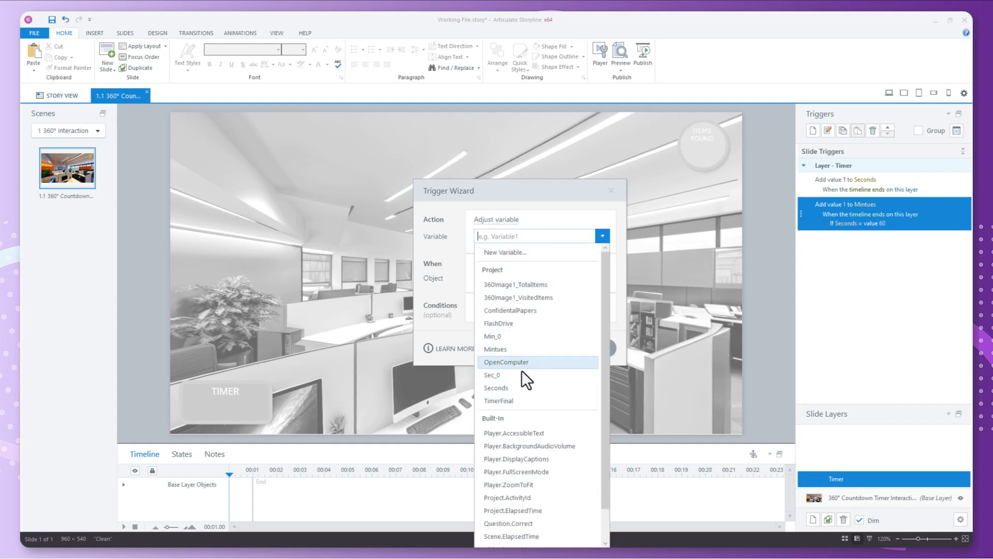
pyautogui.click(506, 387)
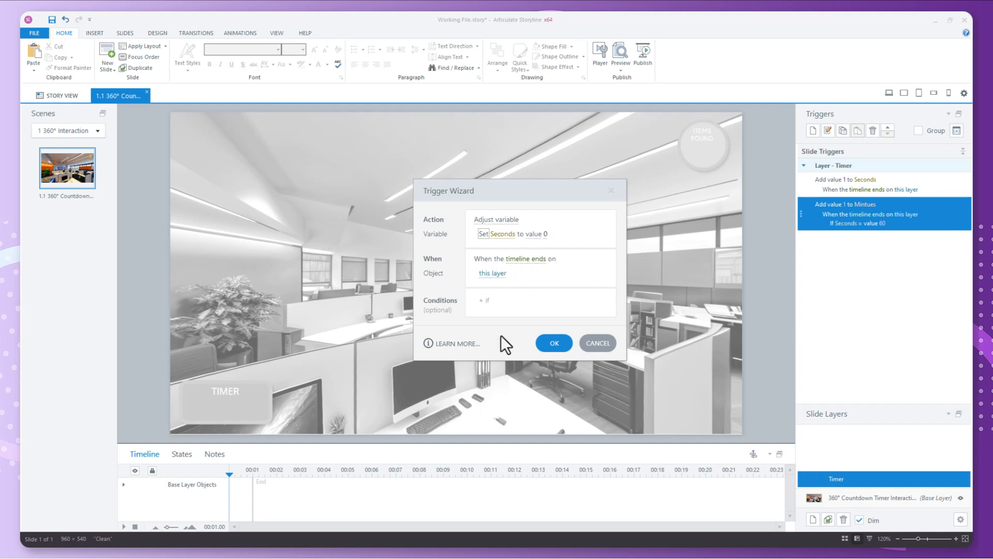
# - Restrict the Seconds reset trigger to when Seconds equals a value of 60, and save the trigger
pyautogui.click(494, 302)
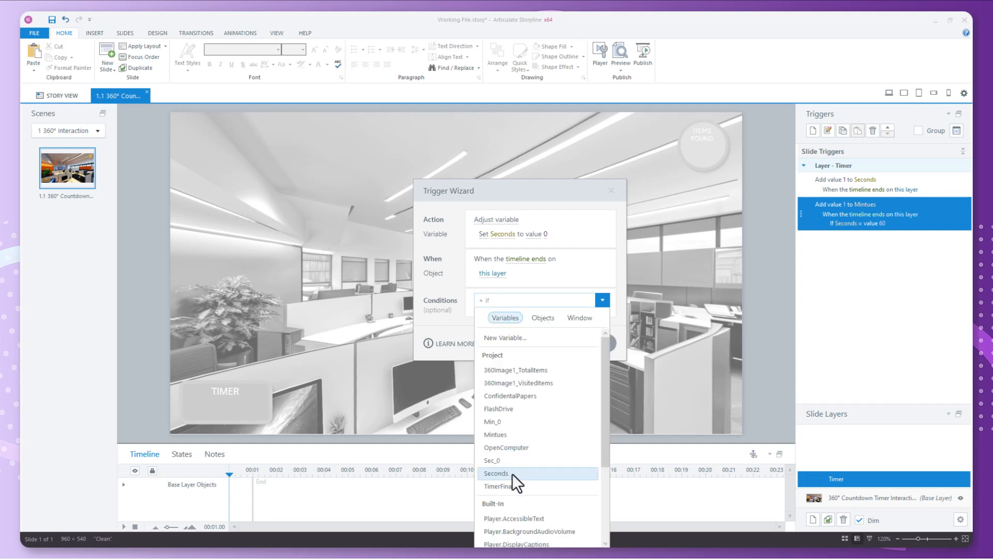
pyautogui.click(495, 472)
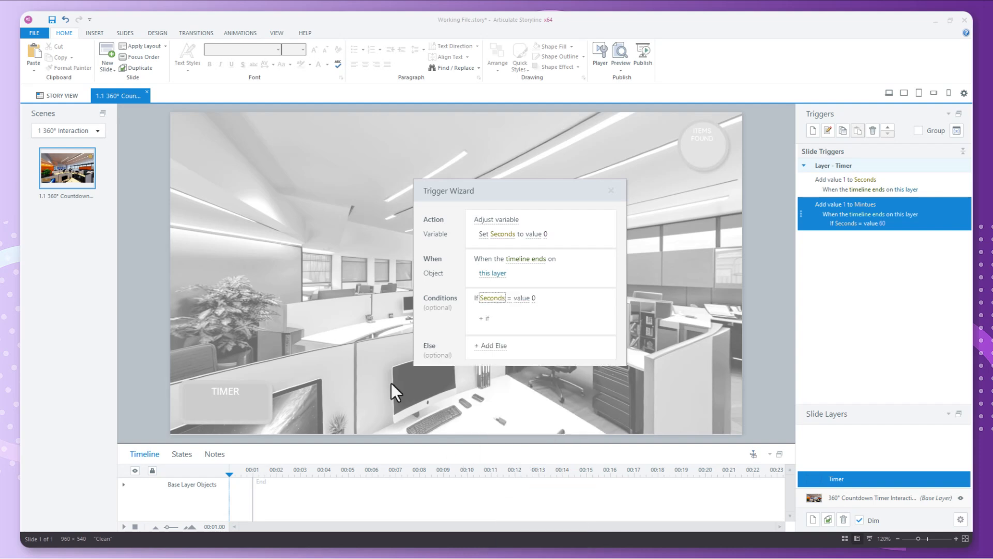
pyautogui.click(534, 298)
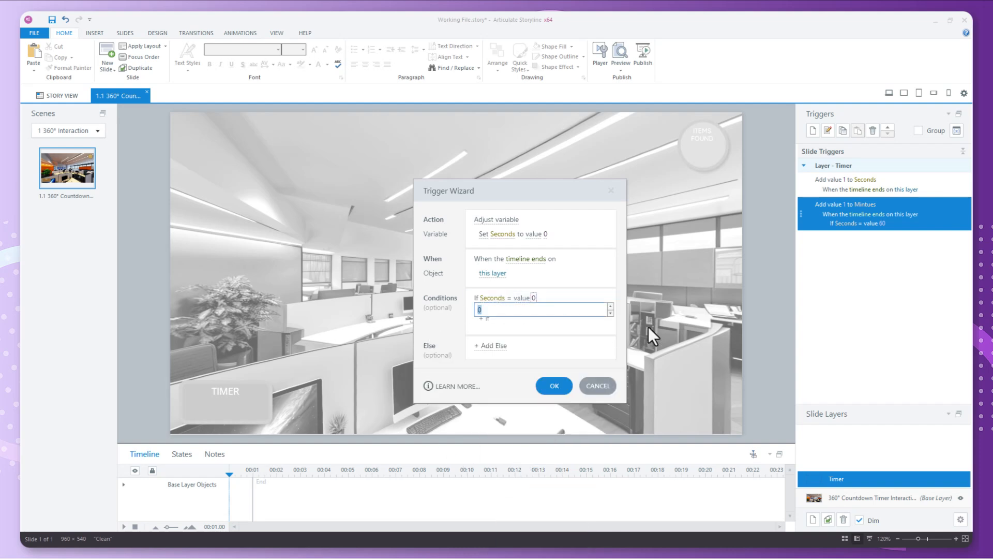
pyautogui.write('60')
pyautogui.click(559, 334)
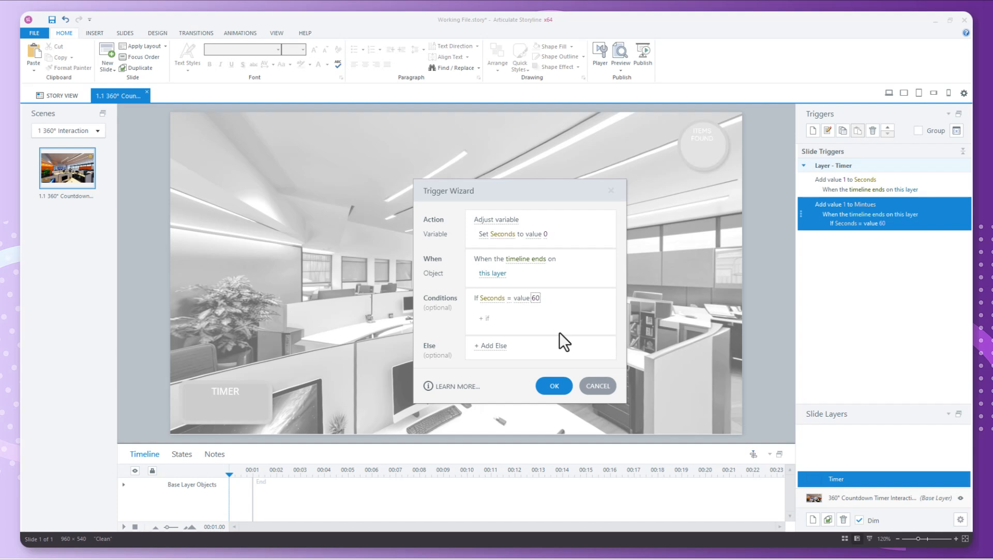
pyautogui.click(548, 386)
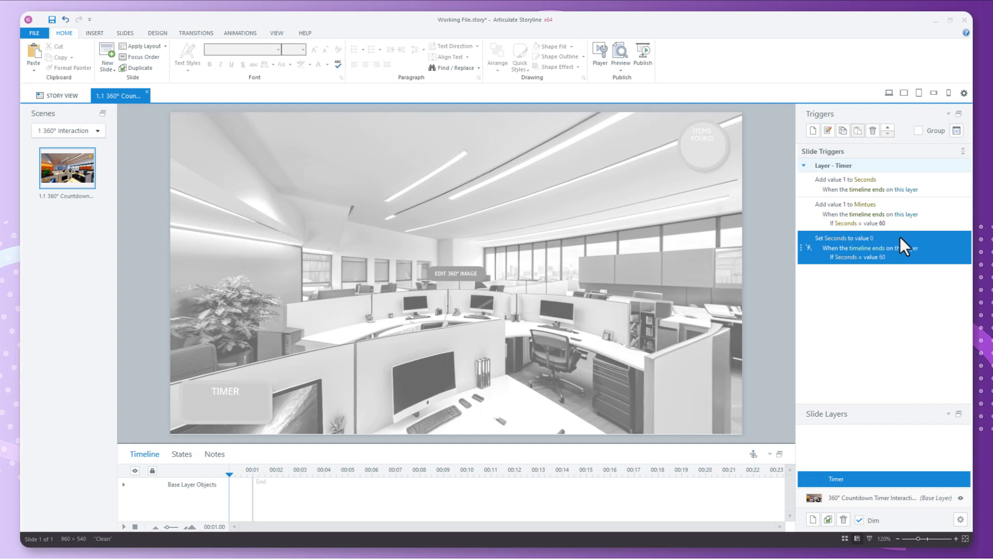
# - Add a Timer layer trigger that jumps to time 0m 0s on this layer when its timeline ends
pyautogui.click(812, 130)
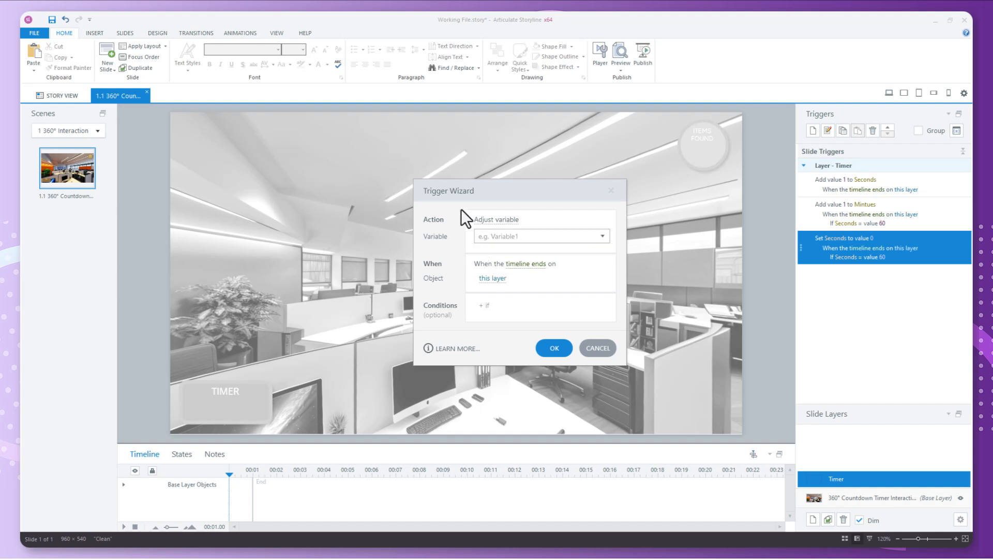
pyautogui.click(504, 220)
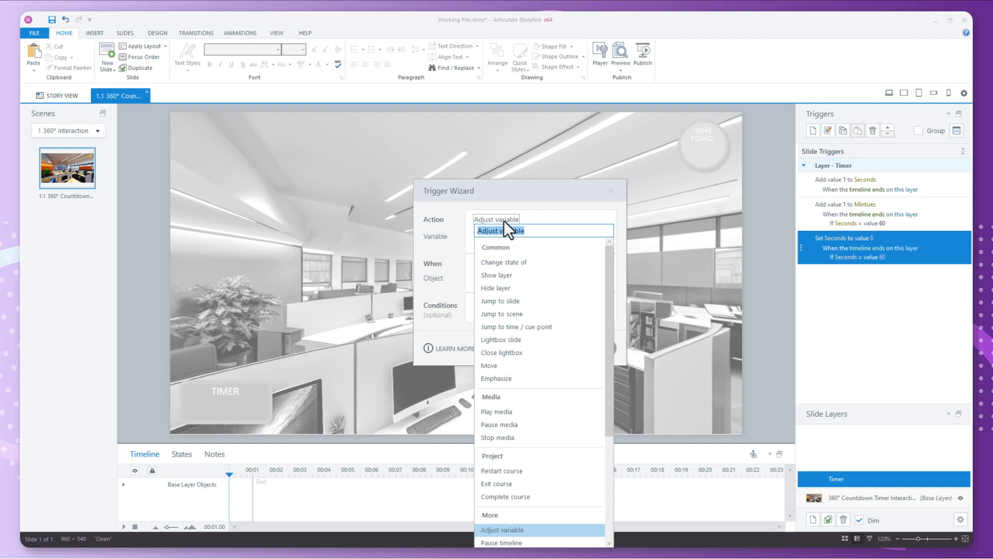
pyautogui.click(535, 325)
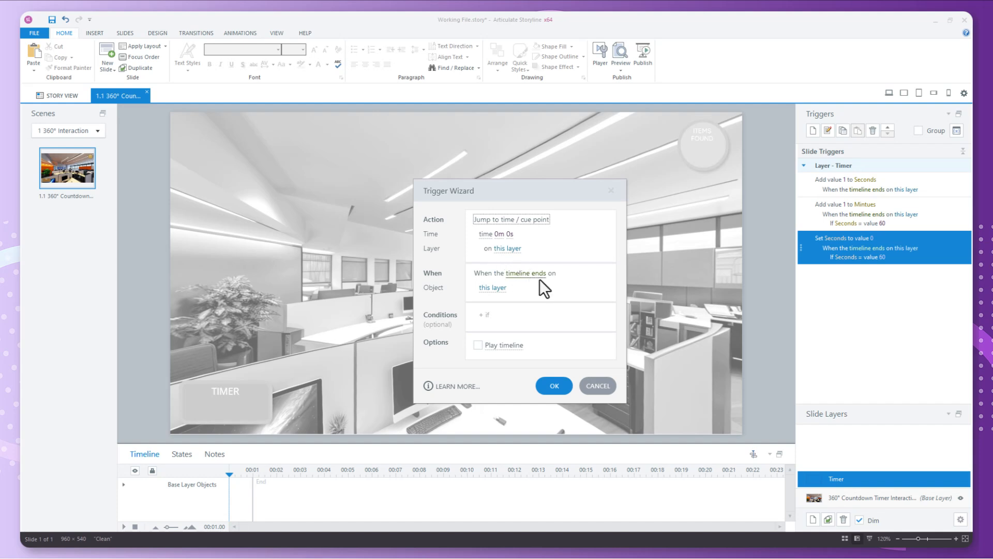
pyautogui.click(554, 388)
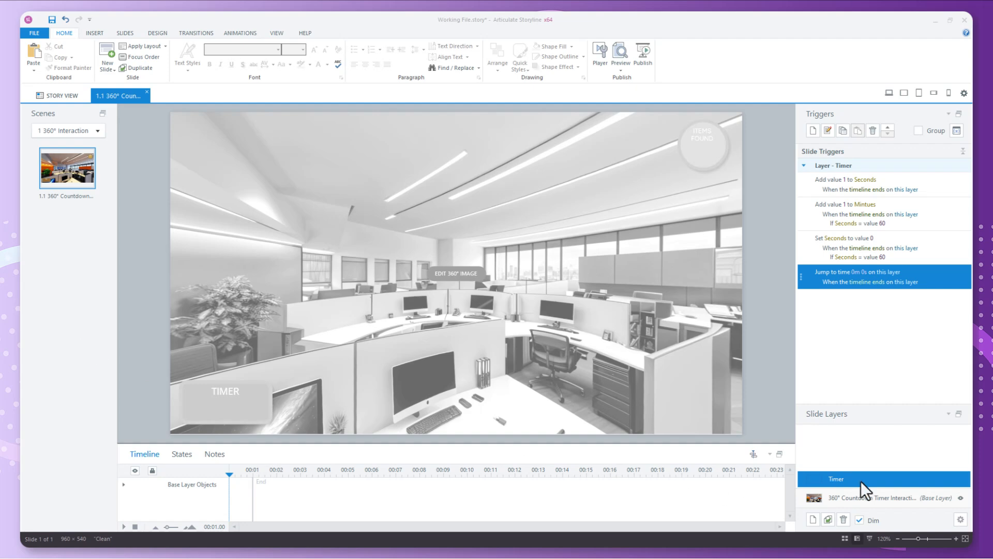
# - On the base layer, draw a text box inside the timer frame, below the TIMER label
pyautogui.click(929, 500)
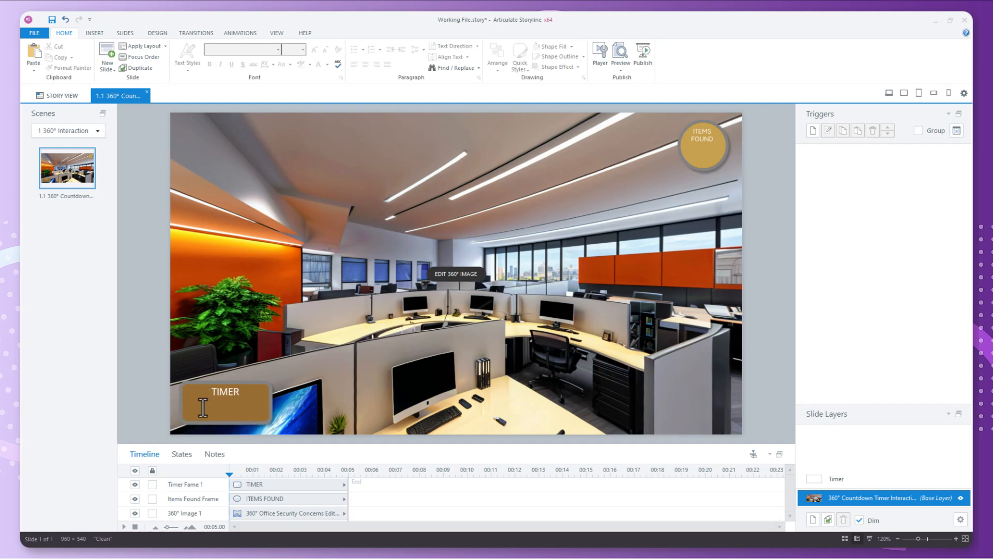
pyautogui.click(96, 34)
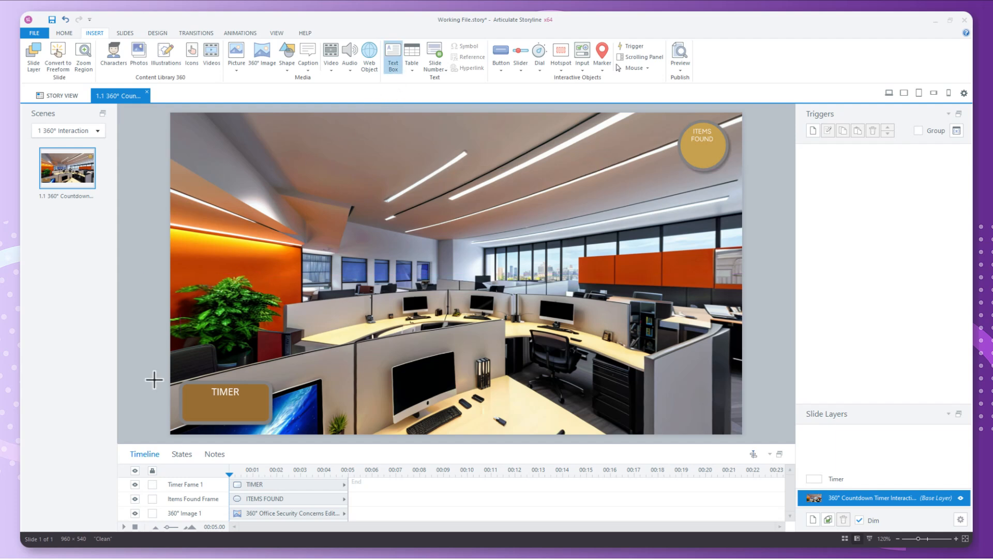
pyautogui.moveTo(182, 397)
pyautogui.mouseDown()
pyautogui.moveTo(192, 409)
pyautogui.moveTo(297, 430)
pyautogui.moveTo(269, 423)
pyautogui.mouseUp()
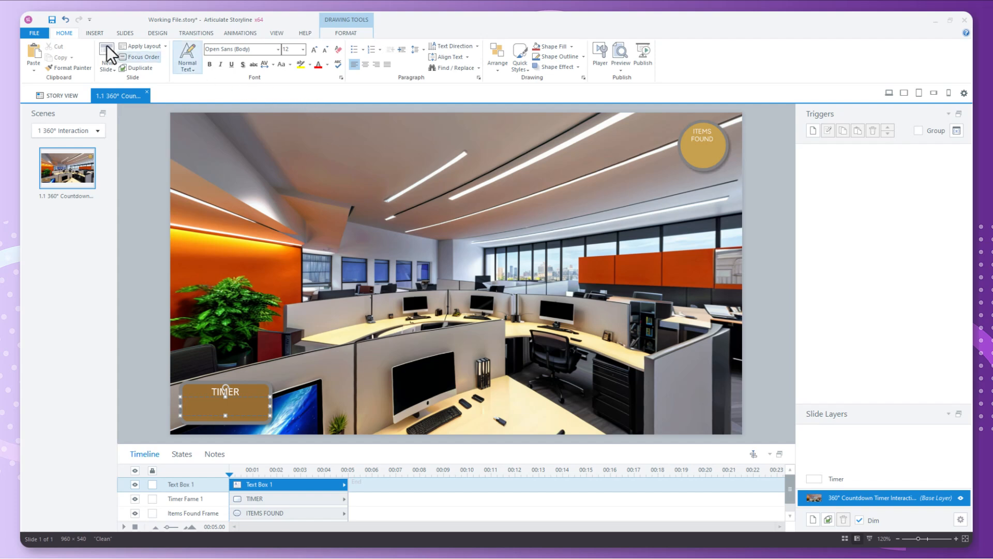
# - Insert references to the Min_0 and Mintues project variables side by side in the timer text box
pyautogui.click(96, 34)
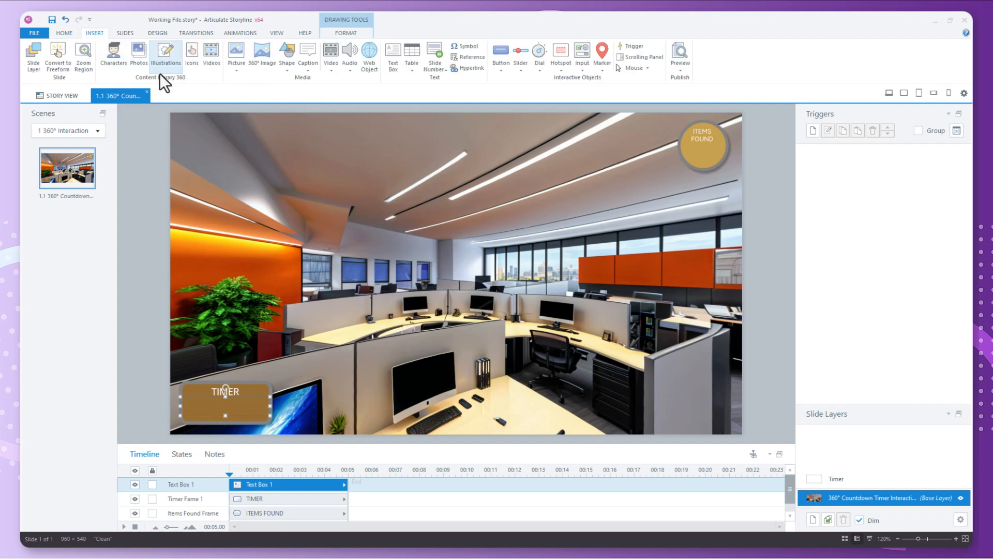
pyautogui.click(473, 58)
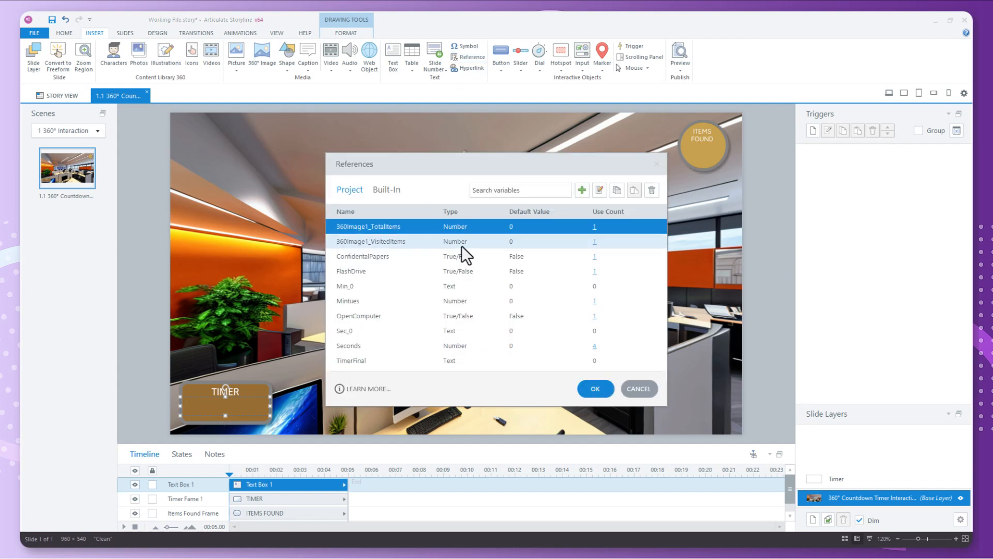
pyautogui.click(350, 287)
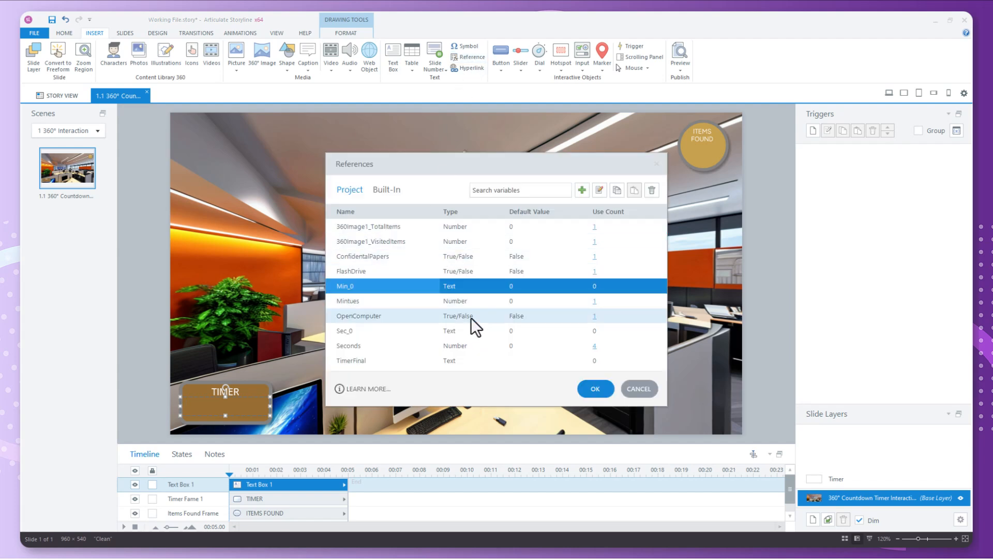
pyautogui.click(595, 389)
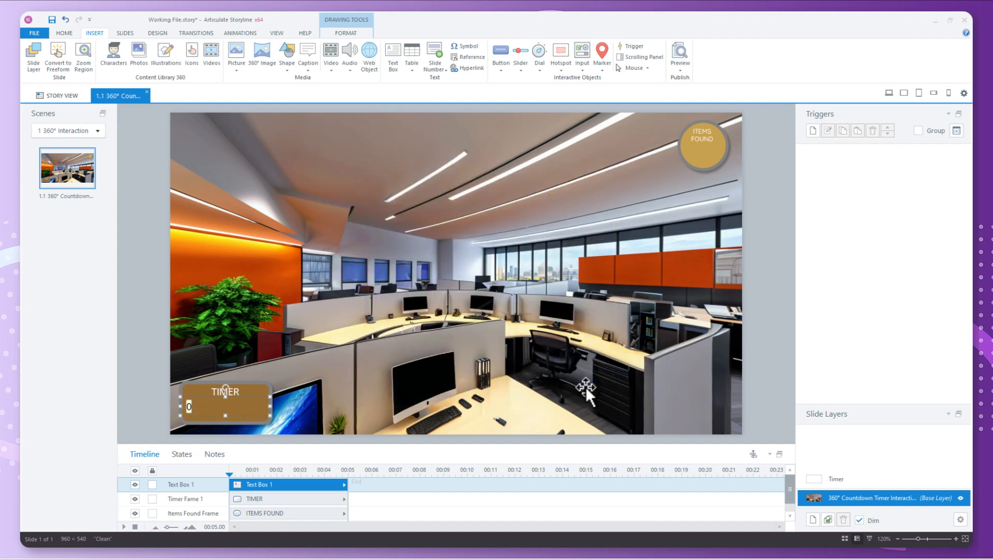
pyautogui.click(468, 57)
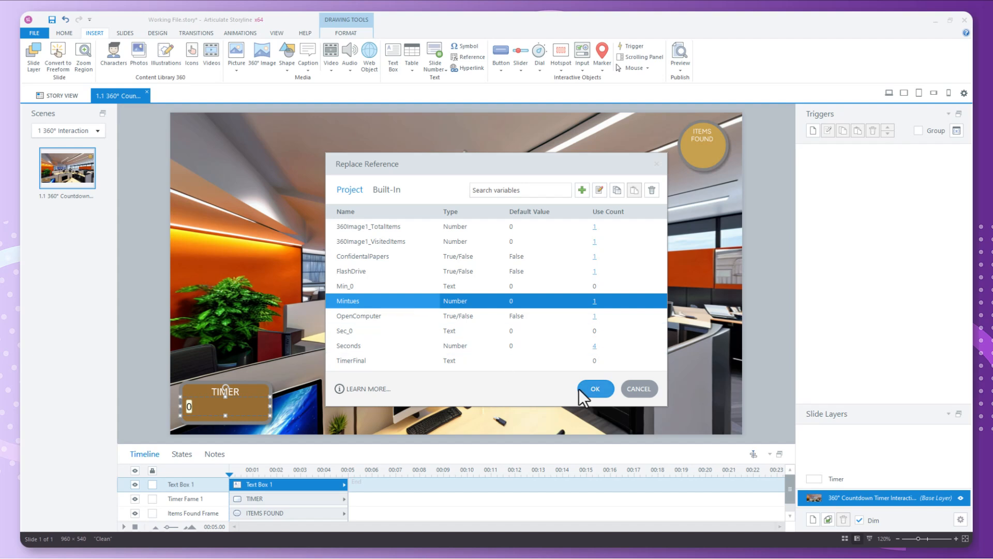
pyautogui.click(597, 388)
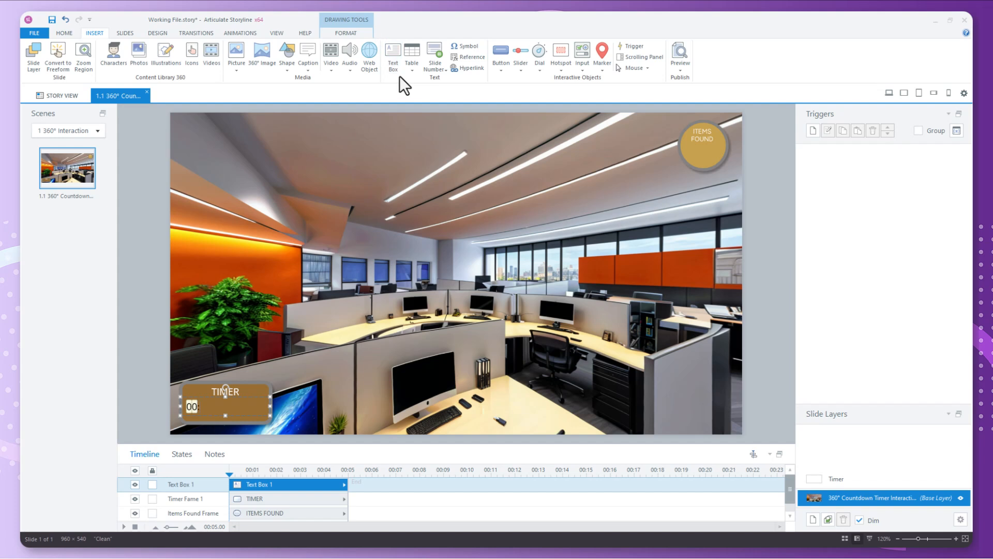
# - Insert references to the Sec_0 and Seconds project variables side by side after the colon in the timer text box
pyautogui.click(467, 57)
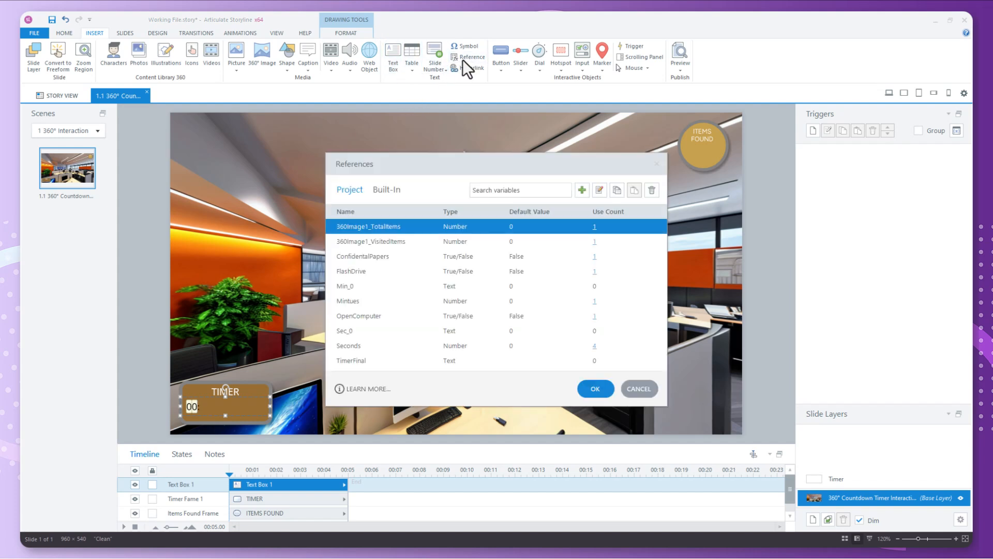
pyautogui.click(361, 329)
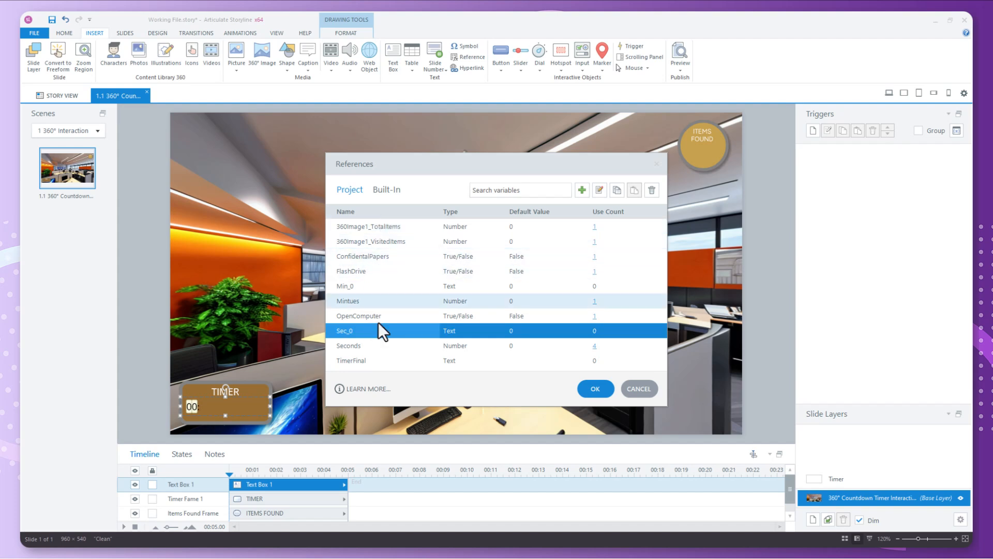
pyautogui.click(591, 391)
pyautogui.click(473, 57)
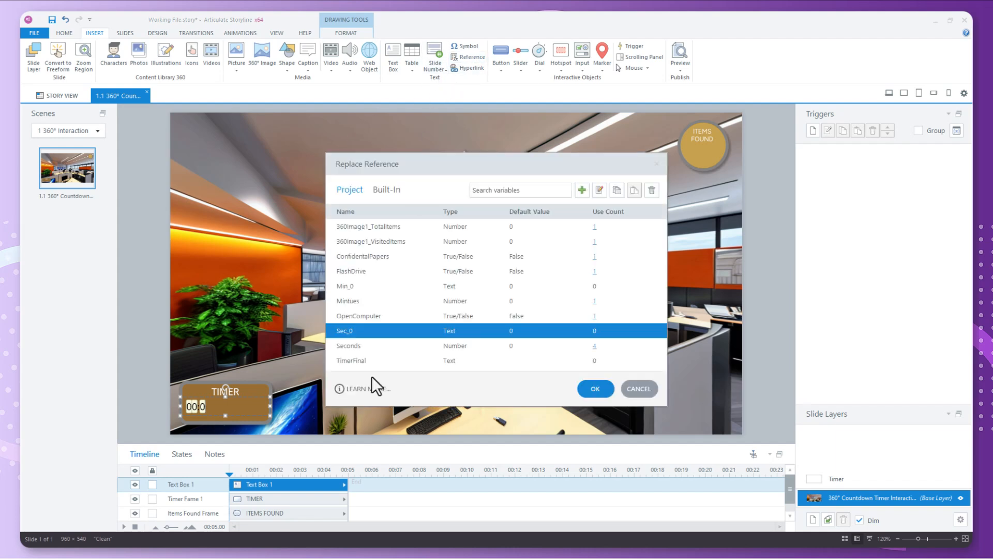
pyautogui.click(347, 346)
pyautogui.click(595, 389)
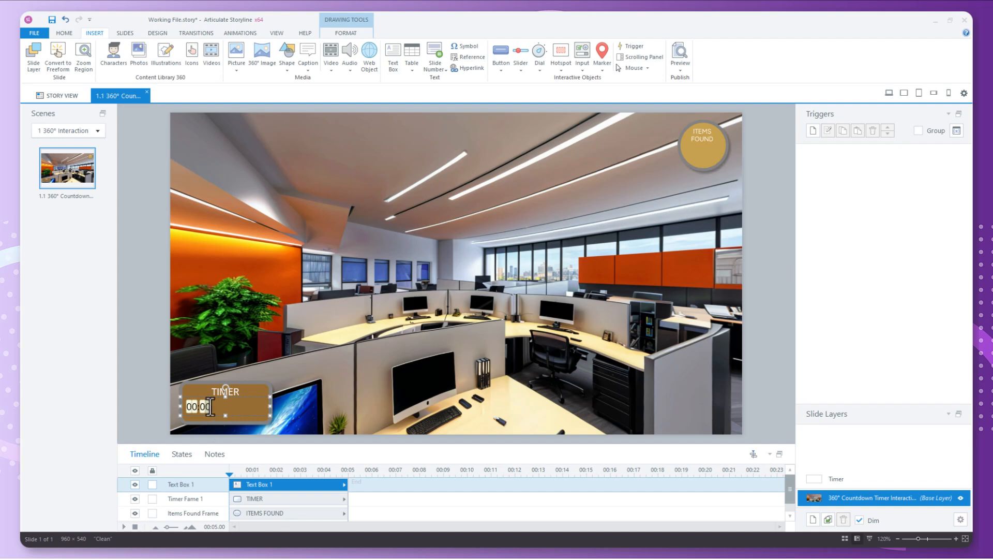
# - Center the timer reference text at font size 18 and open its font color choices
pyautogui.moveTo(212, 407); pyautogui.dragTo(179, 404)
pyautogui.click(67, 34)
pyautogui.click(366, 65)
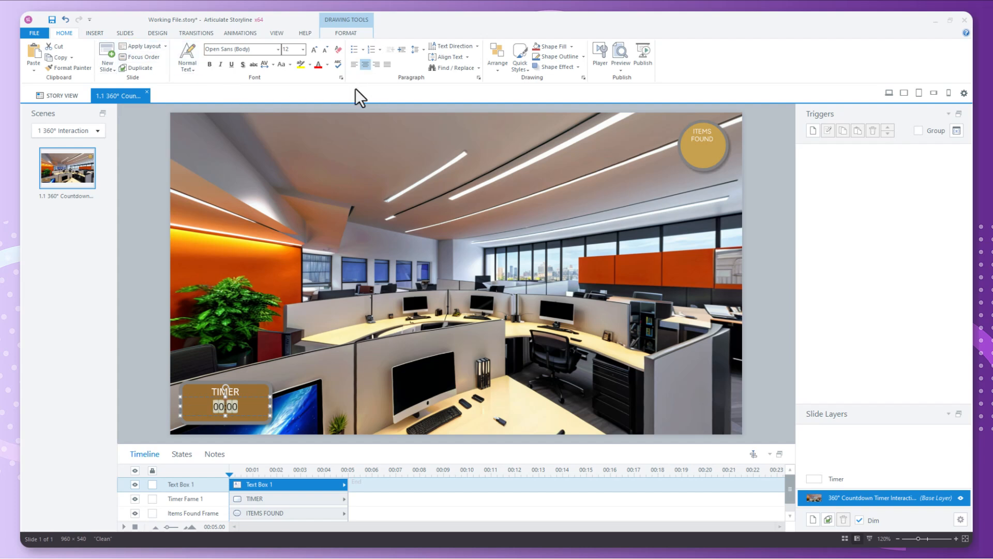
pyautogui.click(314, 49)
pyautogui.click(314, 49)
pyautogui.click(314, 49)
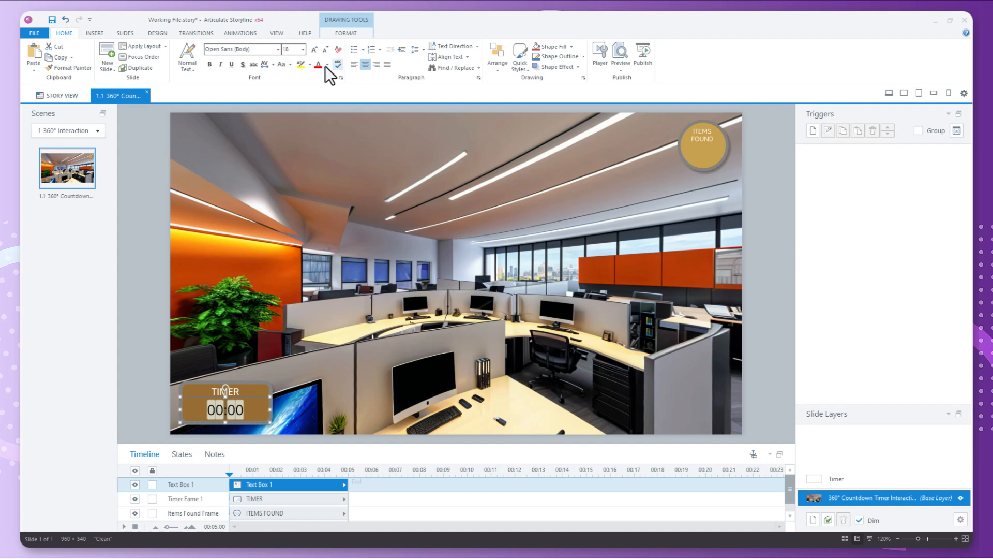
pyautogui.click(326, 64)
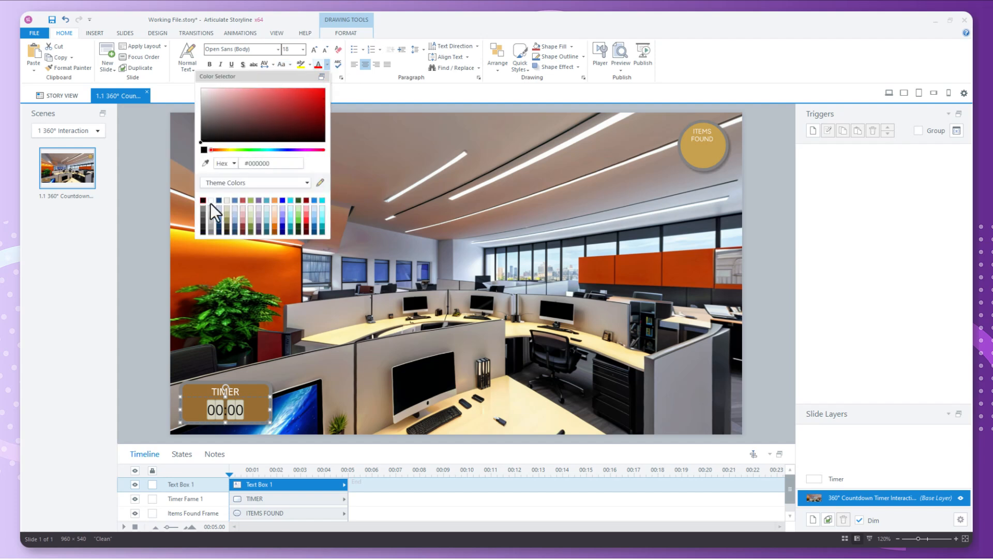
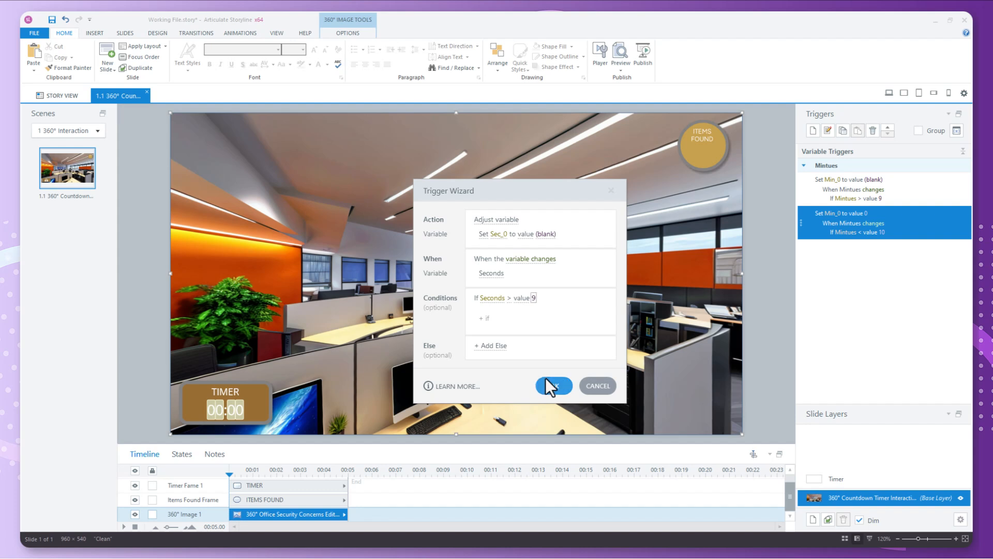
# - Save the blank Sec_0 trigger and create another that sets Sec_0 to value 0 when the Seconds variable changes
pyautogui.click(550, 385)
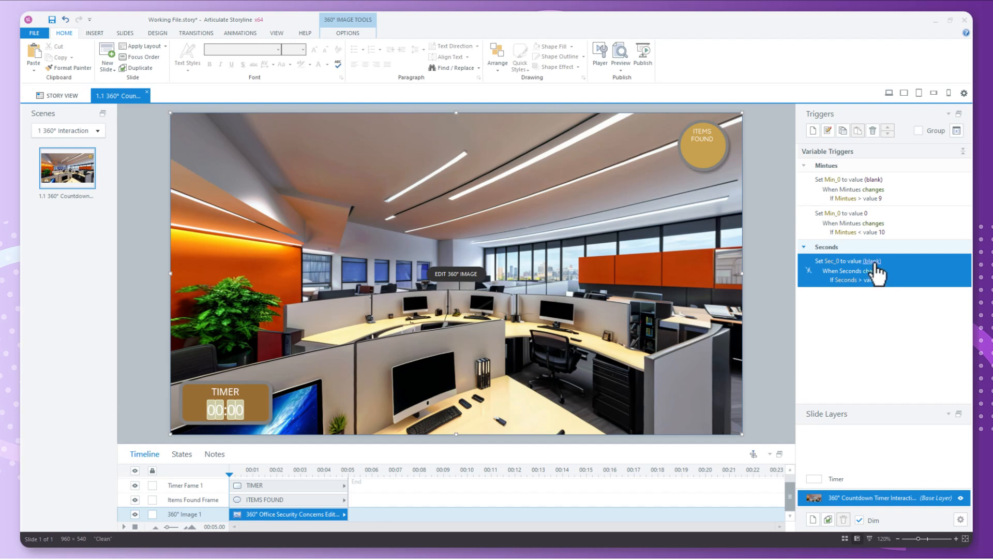
pyautogui.click(812, 131)
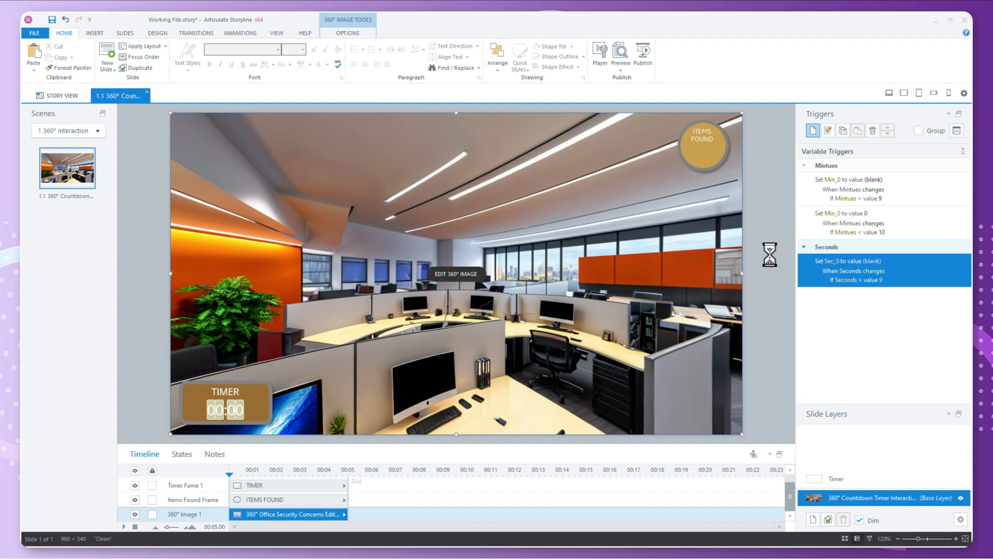
pyautogui.click(514, 221)
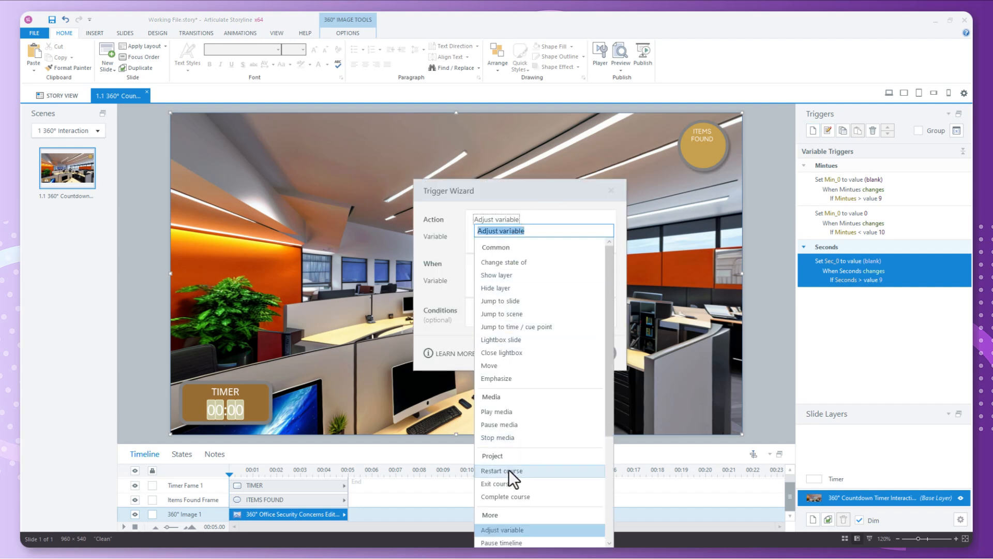
pyautogui.click(502, 530)
pyautogui.click(528, 234)
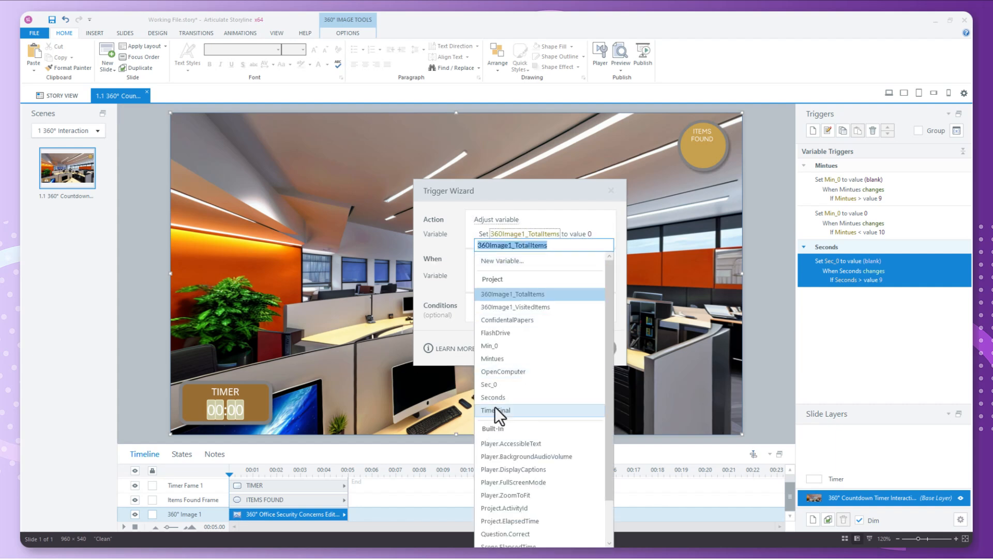
pyautogui.click(496, 384)
pyautogui.click(548, 236)
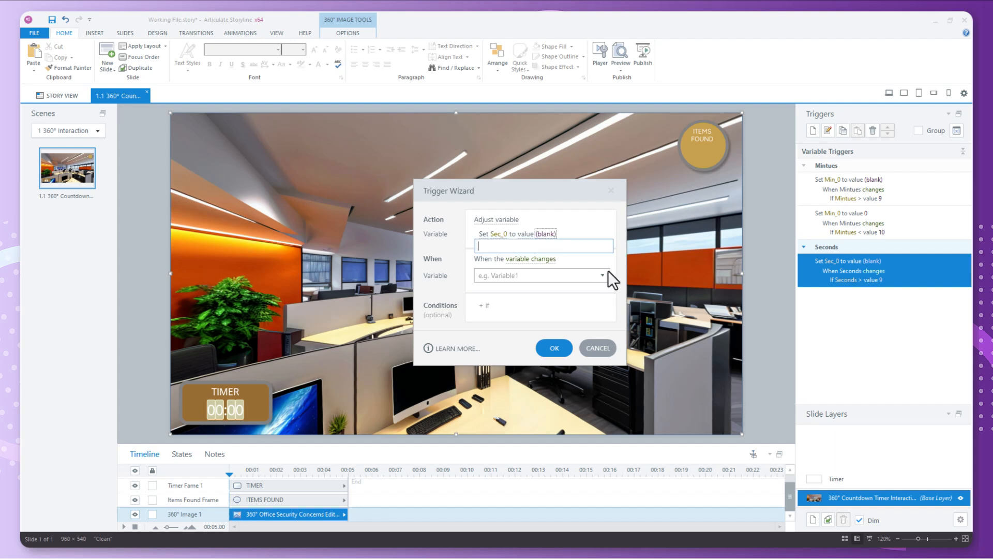
pyautogui.write('0')
pyautogui.press('Return')
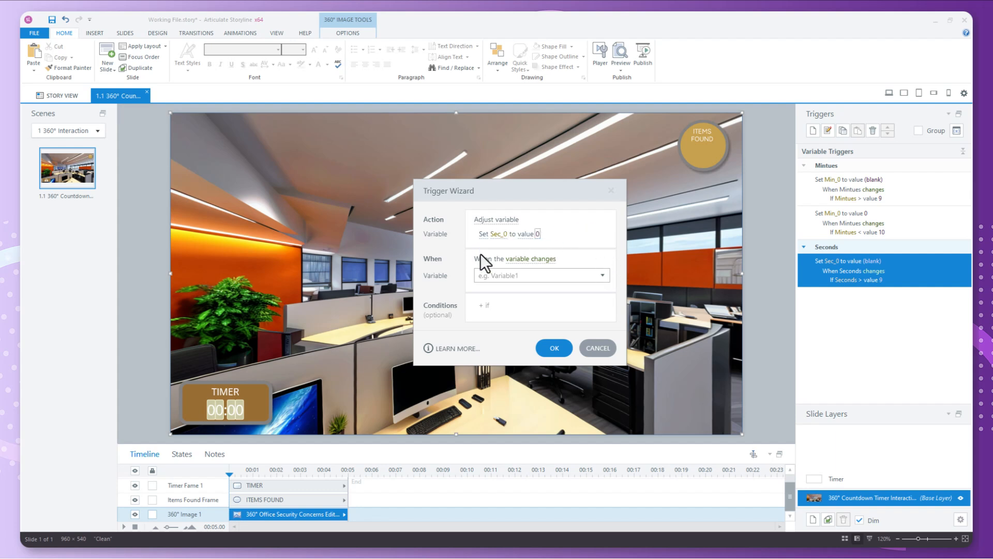
pyautogui.click(533, 276)
pyautogui.click(501, 426)
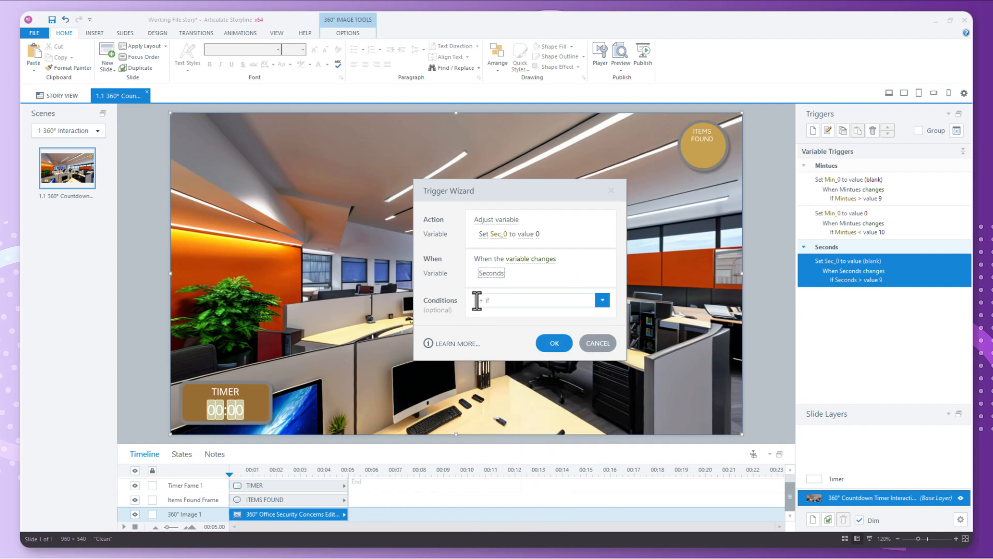
# - Restrict the Sec_0 zero trigger to when Seconds is less than value 10, and save the trigger
pyautogui.click(522, 301)
pyautogui.click(504, 471)
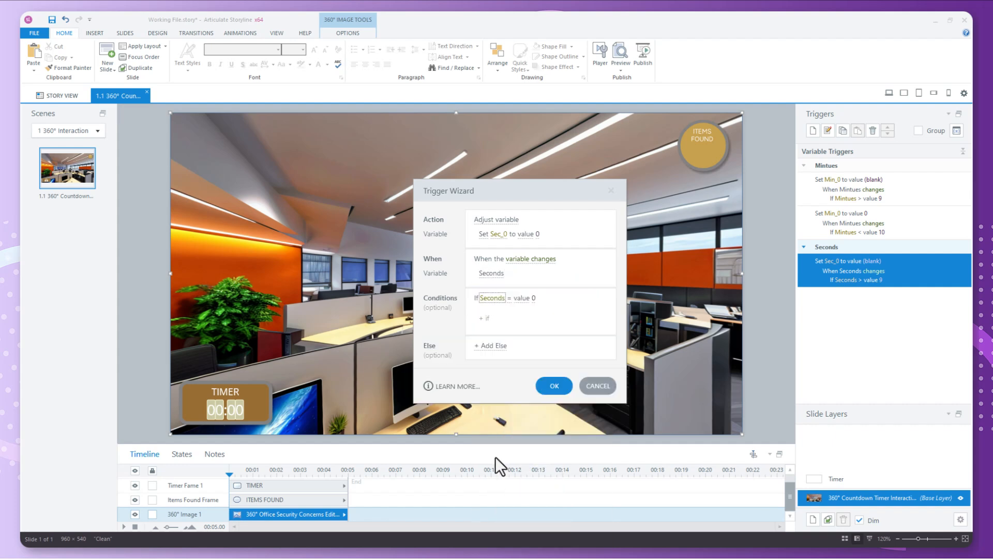
pyautogui.click(510, 298)
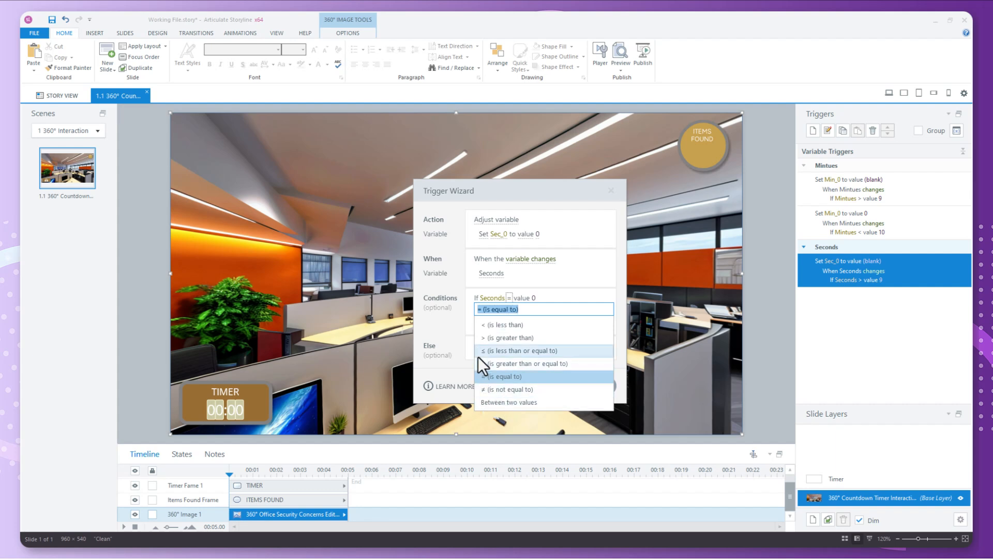
pyautogui.click(495, 324)
pyautogui.click(532, 299)
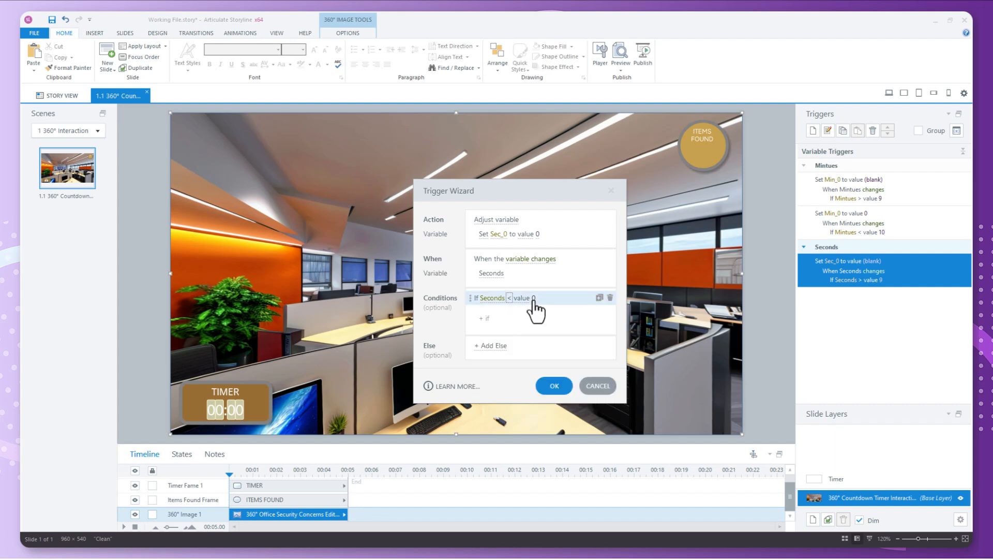
pyautogui.write('10')
pyautogui.press('Return')
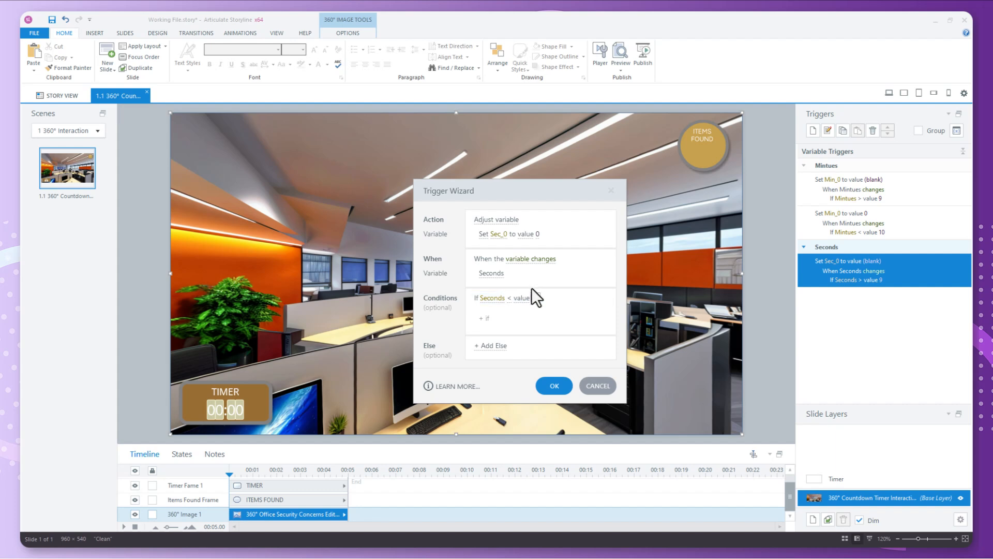
pyautogui.click(556, 385)
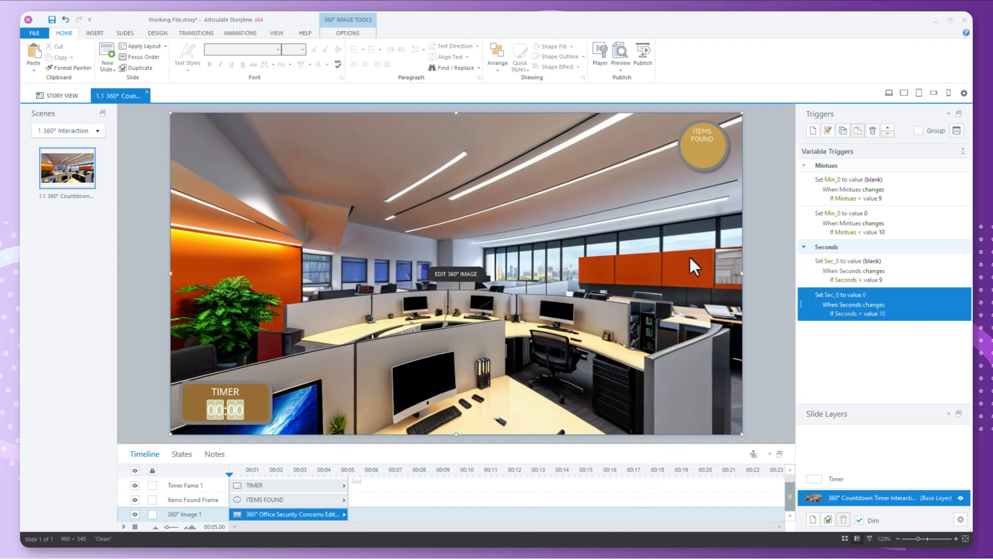
# - Add a base layer trigger that shows the Timer layer when the timeline starts on this slide
pyautogui.click(812, 130)
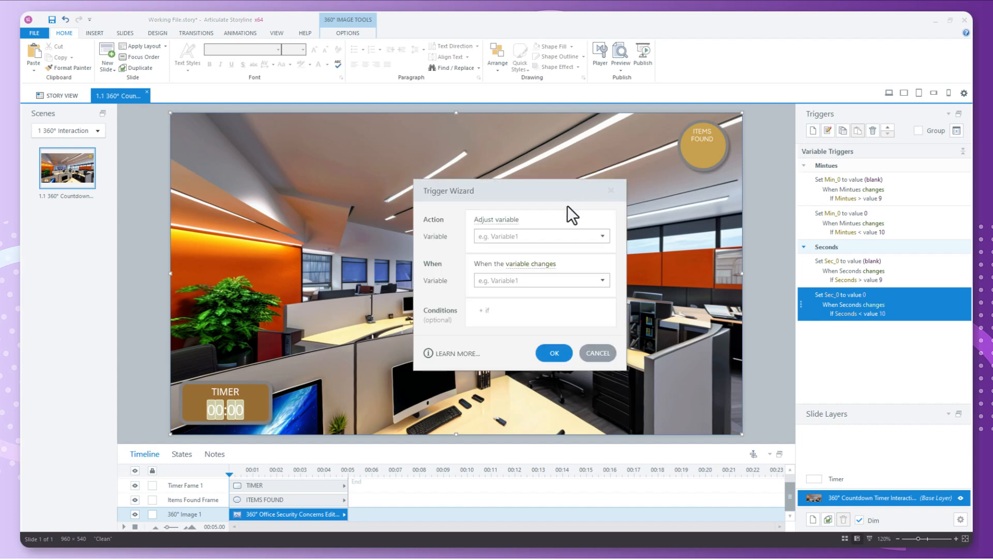
pyautogui.click(500, 219)
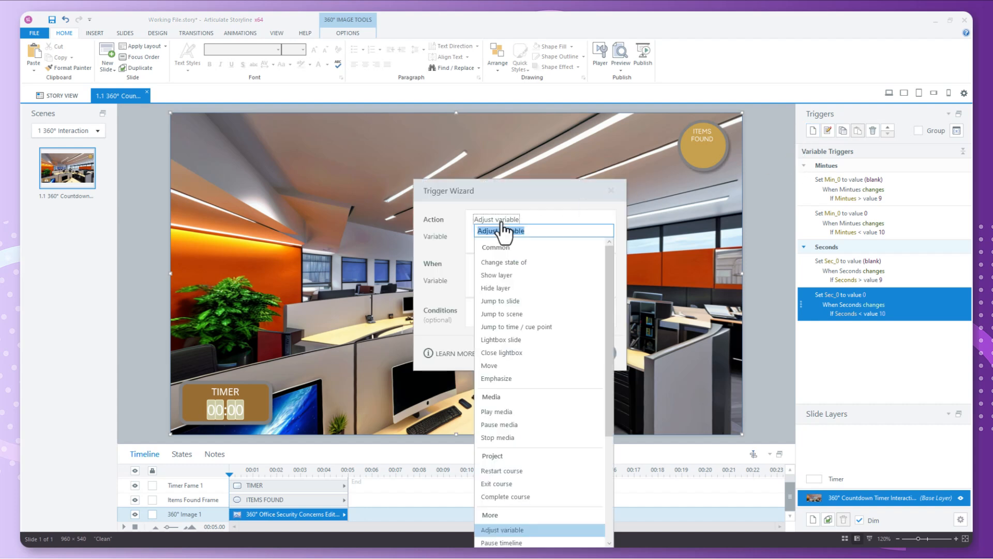
pyautogui.click(506, 273)
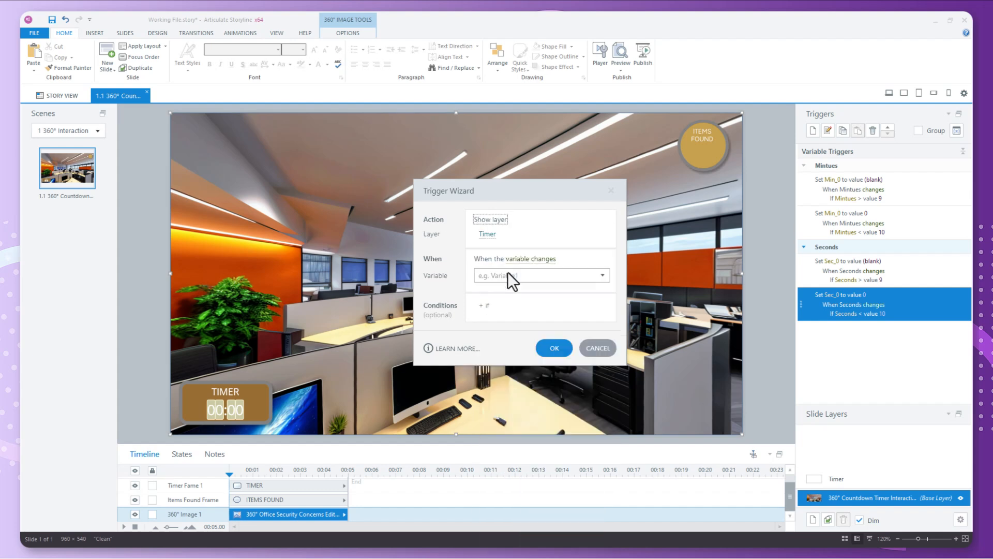
pyautogui.click(517, 260)
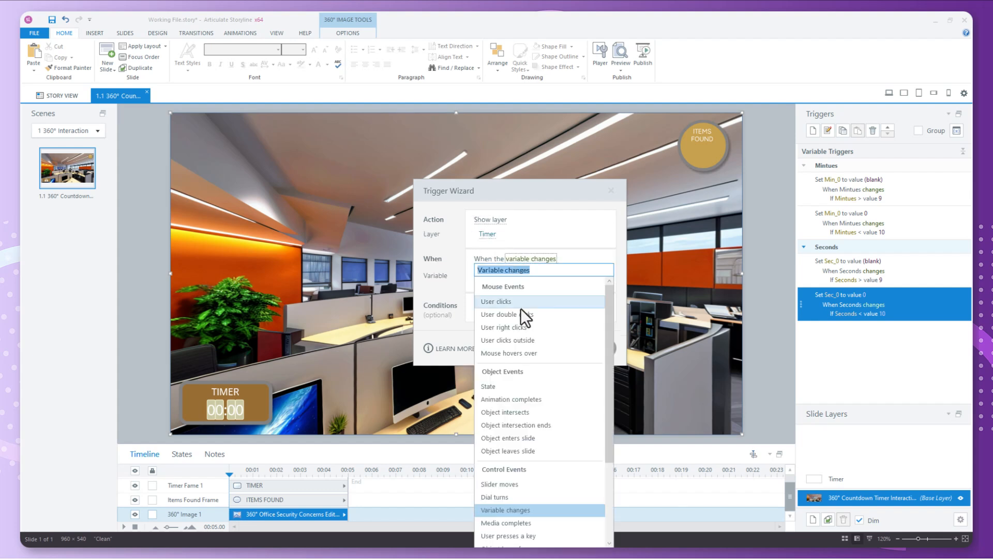
pyautogui.scroll(-3, 508, 513)
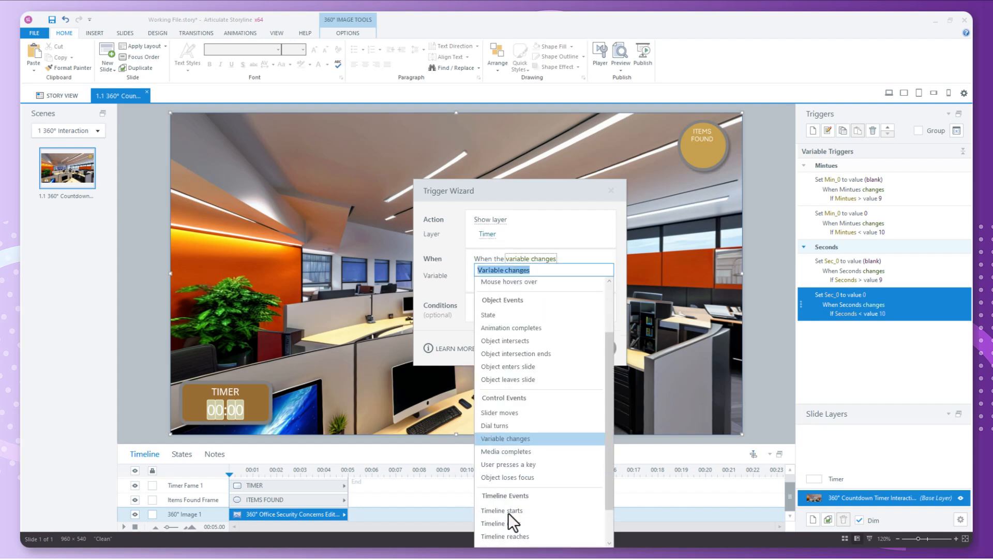
pyautogui.click(381, 290)
pyautogui.click(530, 279)
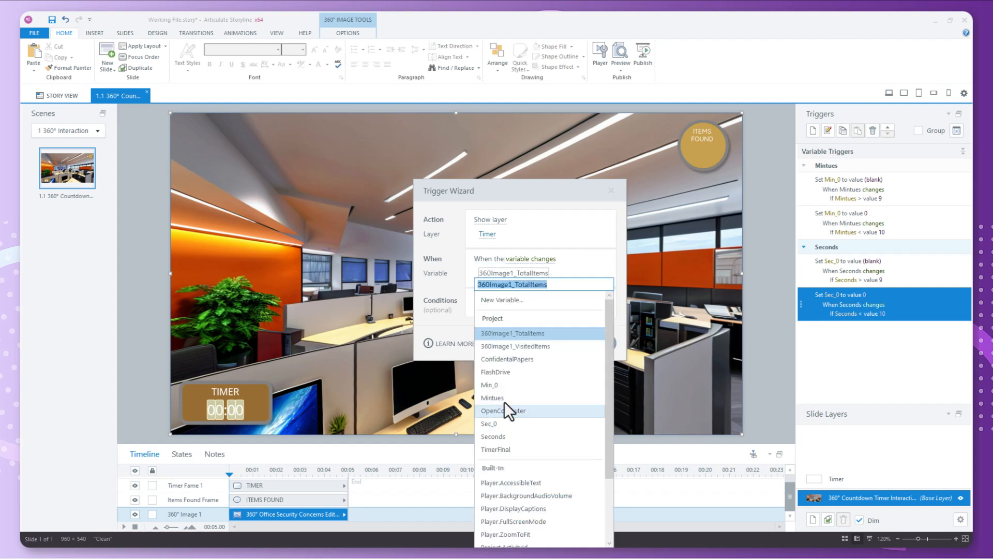
pyautogui.click(554, 260)
pyautogui.click(543, 260)
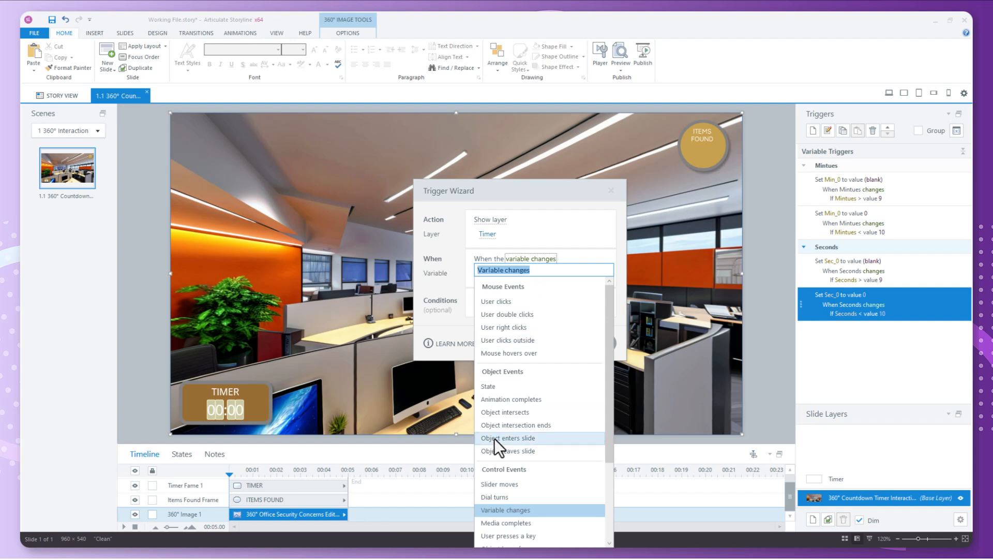
pyautogui.scroll(-3, 513, 483)
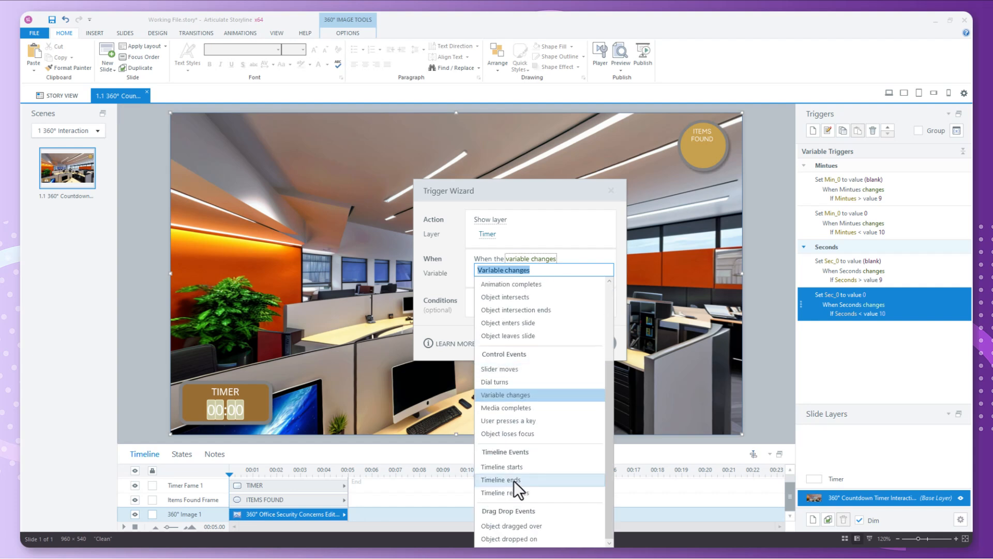
pyautogui.click(514, 467)
pyautogui.press('Return')
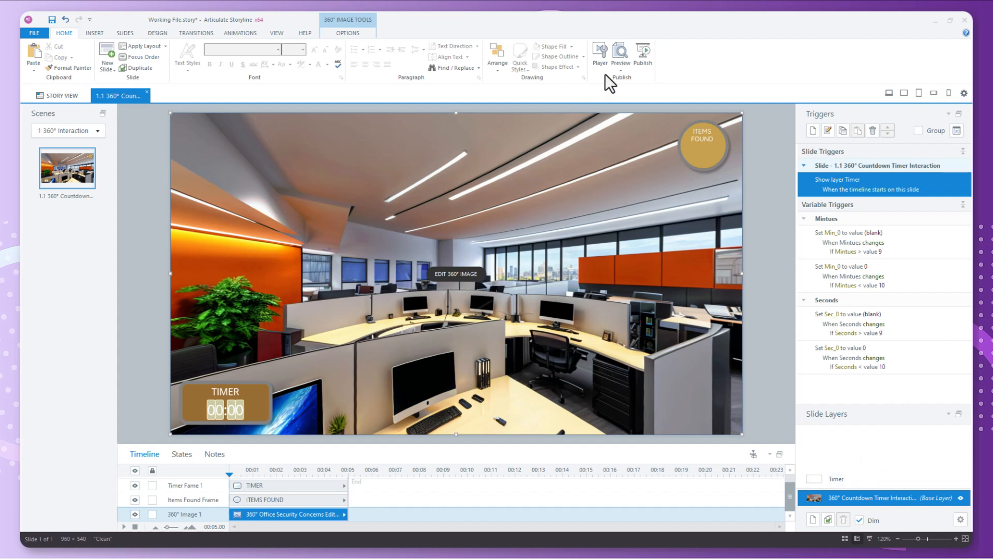
# - Preview this slide to check the running timer display, and close the preview
pyautogui.click(619, 68)
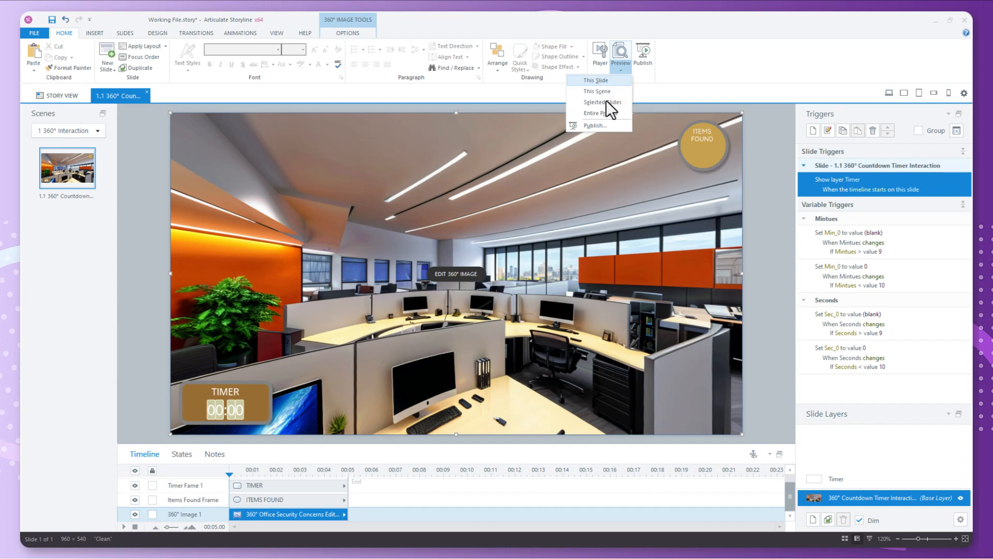
pyautogui.click(596, 83)
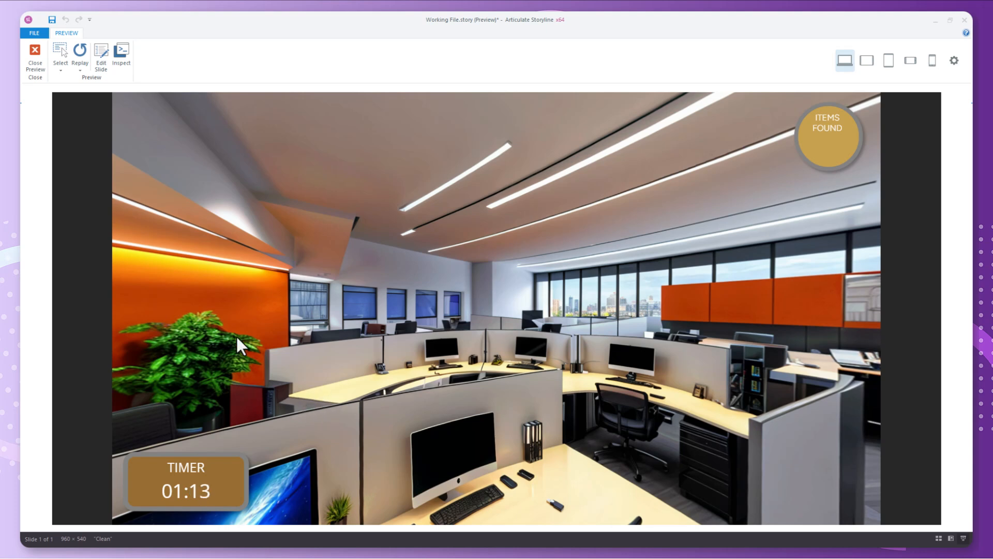
pyautogui.click(38, 59)
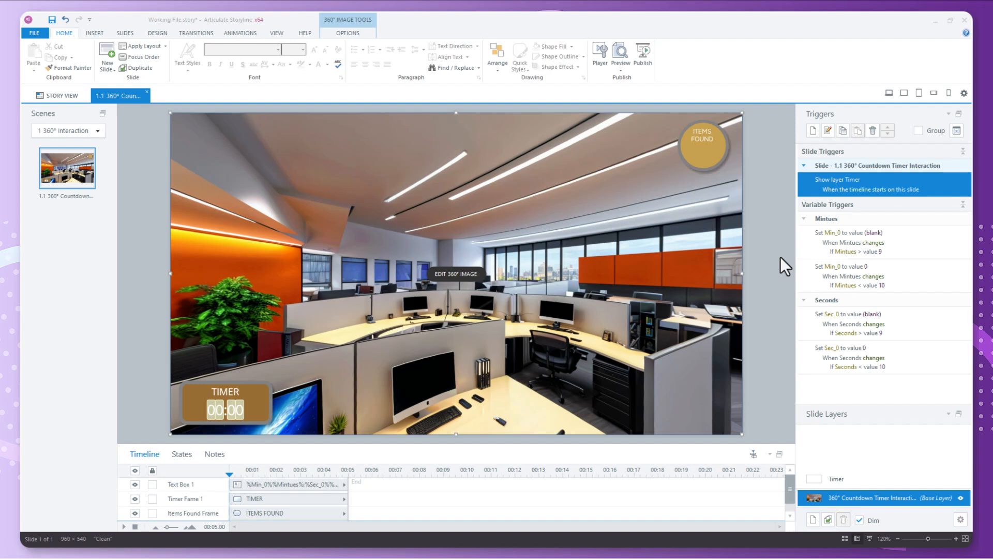
# - Create a base layer trigger that hides the Timer layer when the ConfidentalPapers variable changes
pyautogui.click(813, 130)
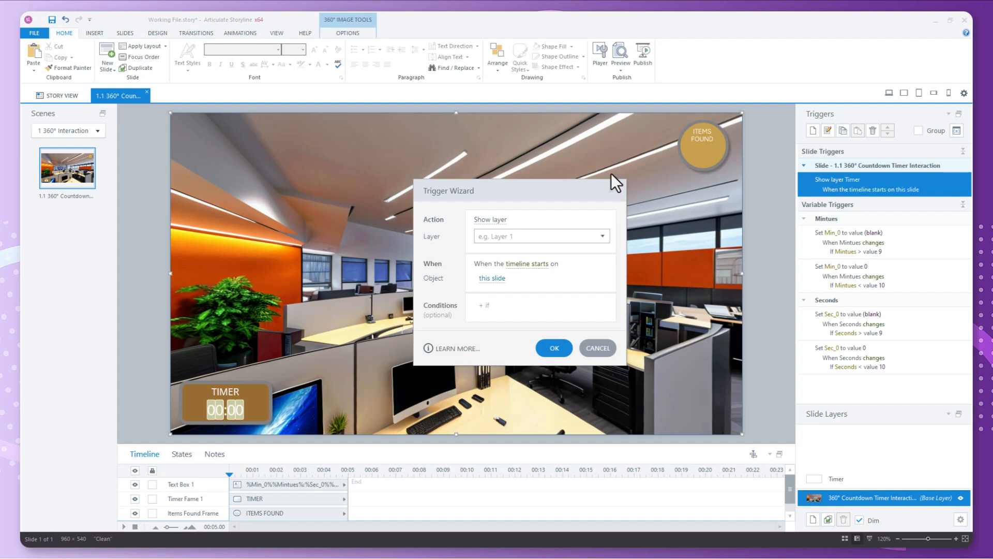
pyautogui.click(497, 220)
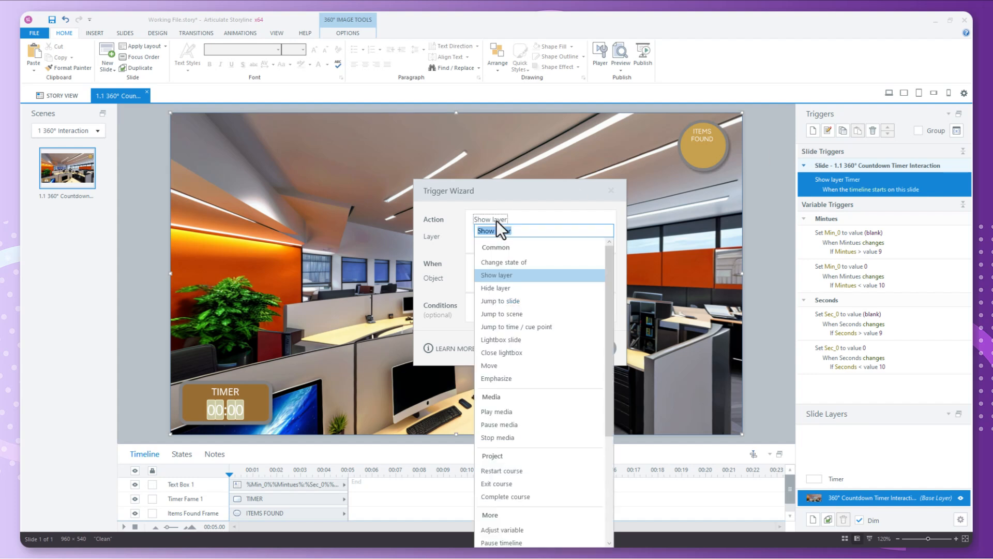
pyautogui.click(499, 287)
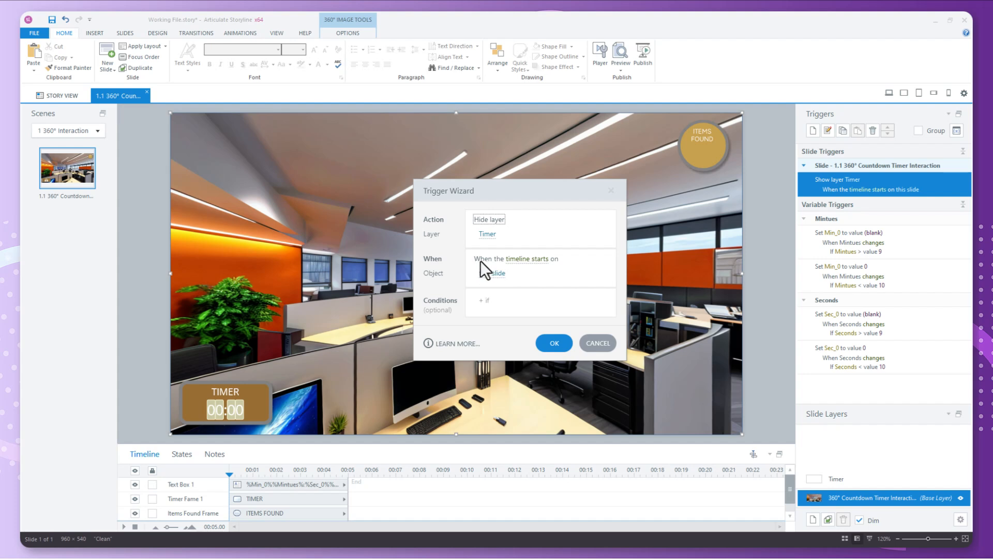
pyautogui.click(534, 261)
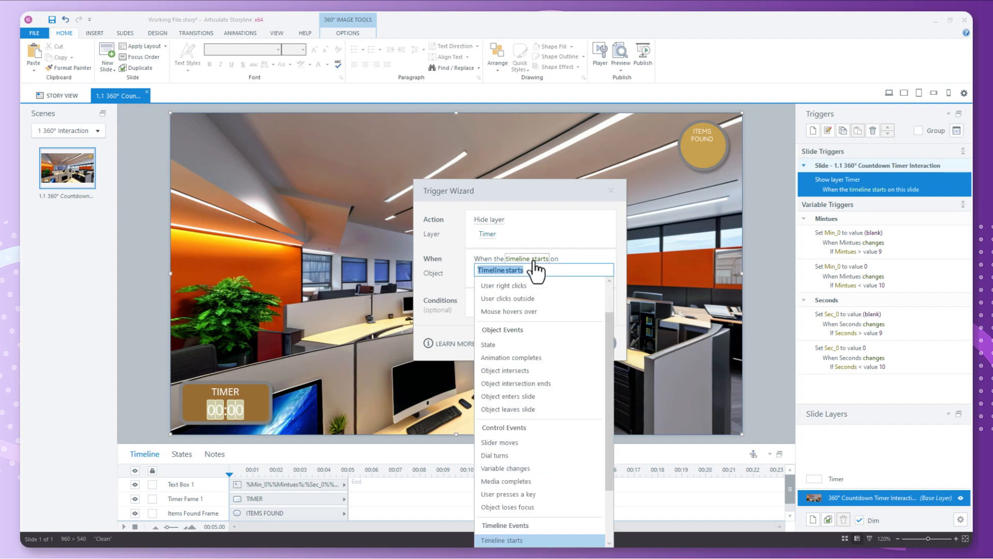
pyautogui.click(501, 469)
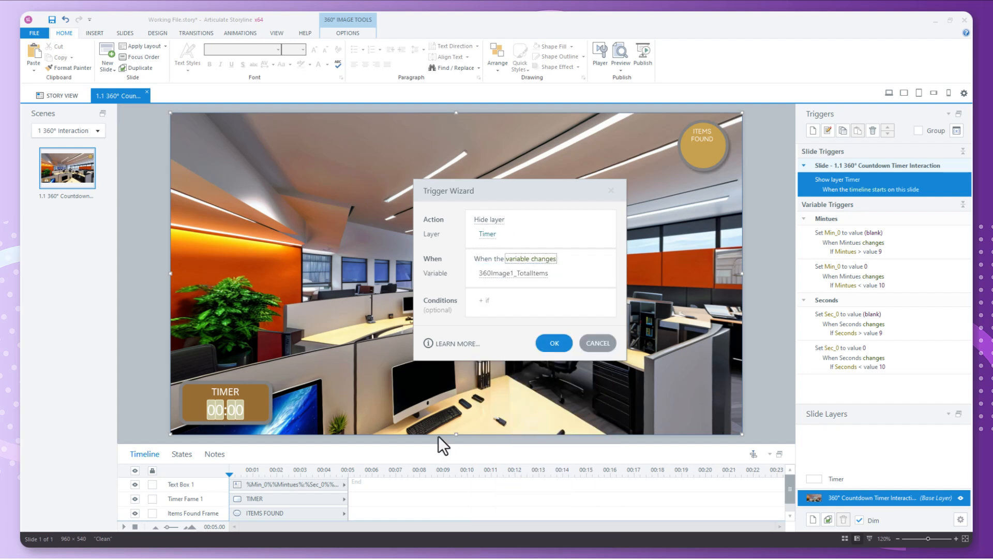
pyautogui.click(503, 276)
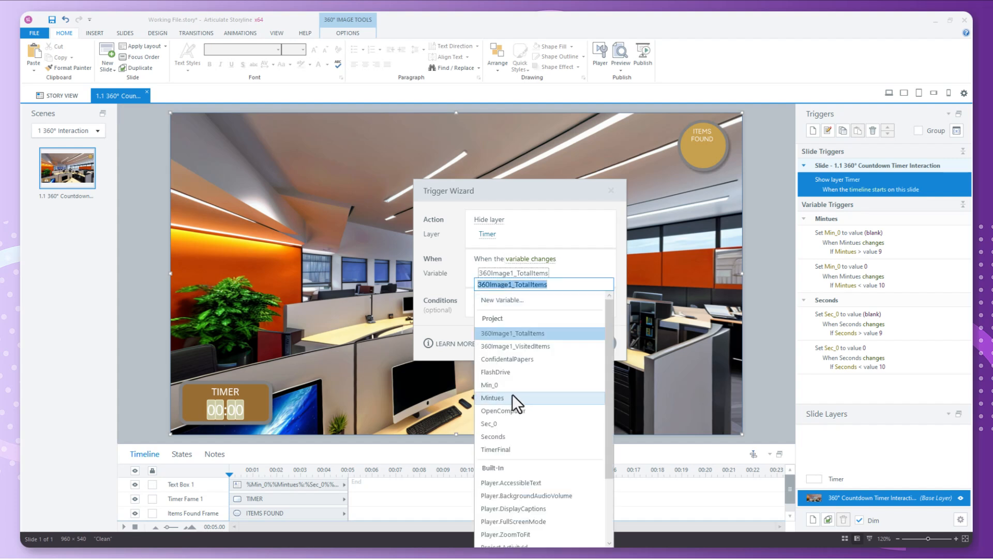
pyautogui.click(512, 359)
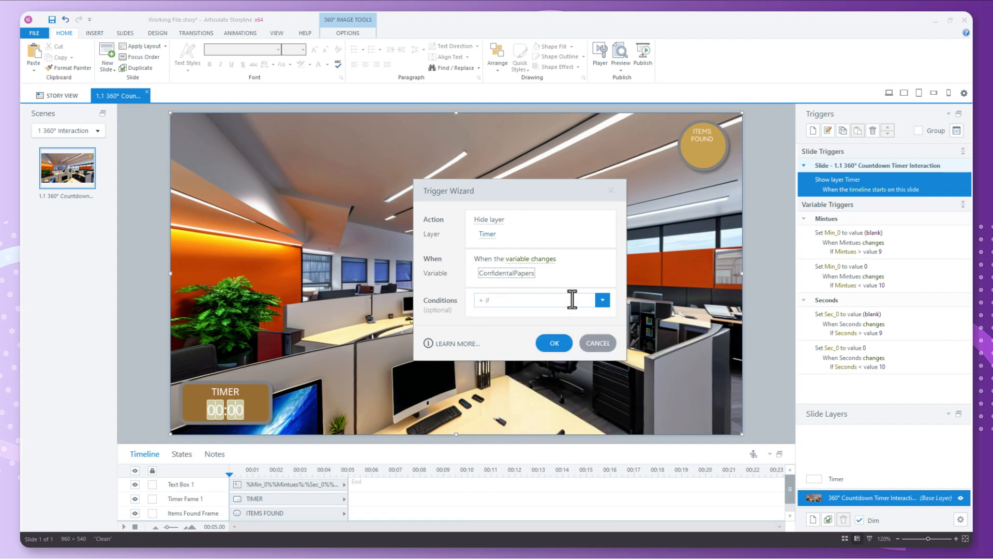
# - Restrict the Timer-hiding trigger to when ConfidentalPapers, FlashDrive and OpenComputer all equal value True, and save the trigger
pyautogui.click(535, 300)
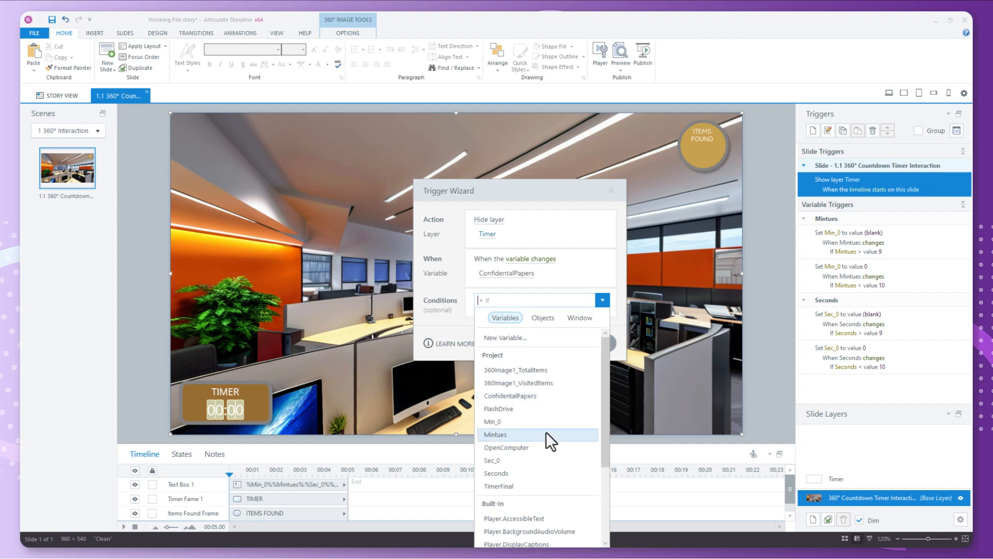
pyautogui.click(516, 397)
pyautogui.click(570, 300)
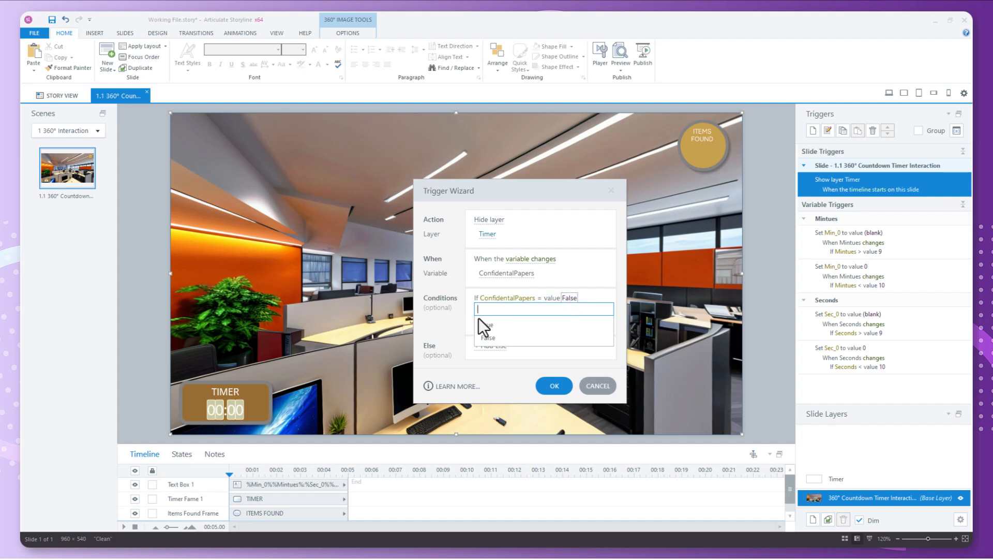
pyautogui.click(496, 318)
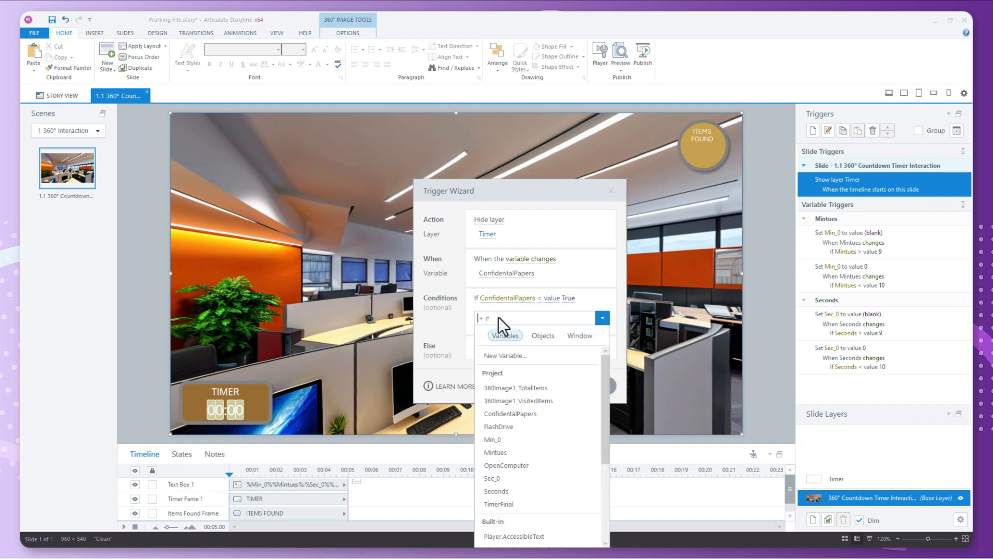
pyautogui.click(505, 428)
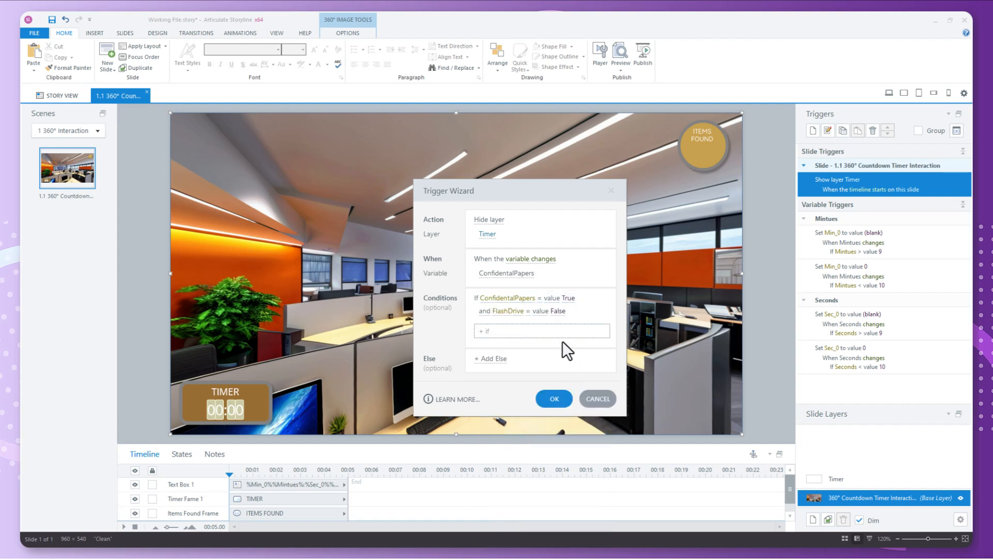
pyautogui.click(558, 310)
pyautogui.click(487, 337)
pyautogui.click(492, 323)
pyautogui.click(517, 479)
pyautogui.click(573, 323)
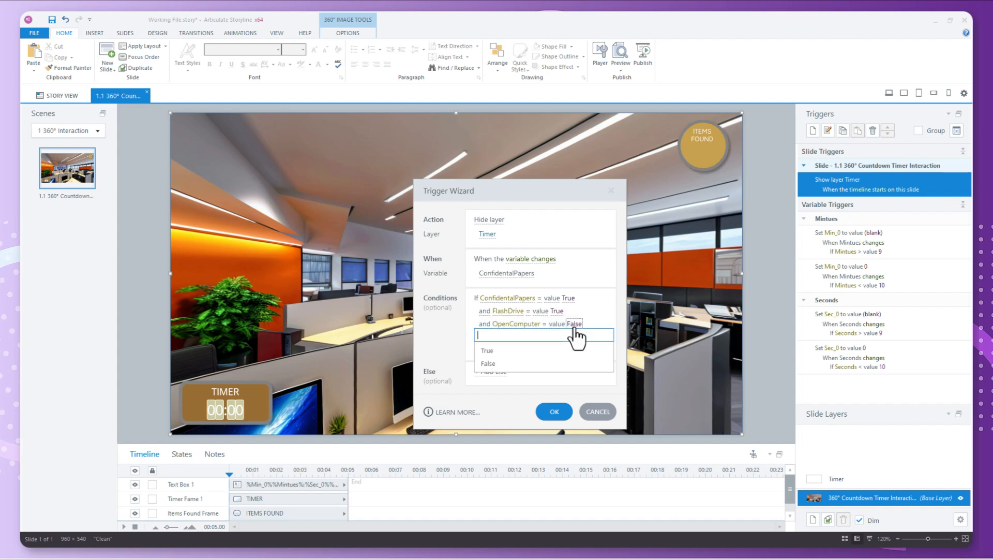
pyautogui.click(572, 337)
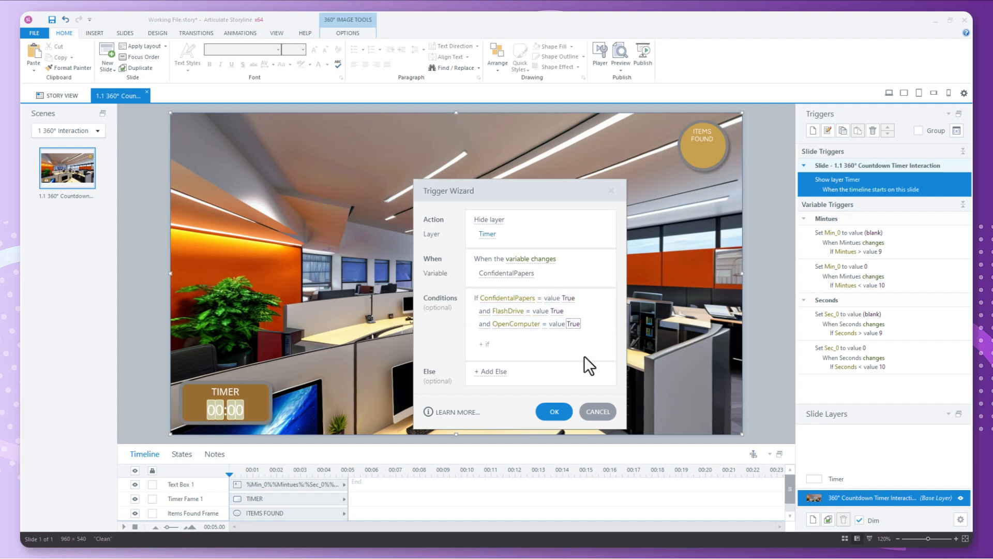
pyautogui.click(553, 411)
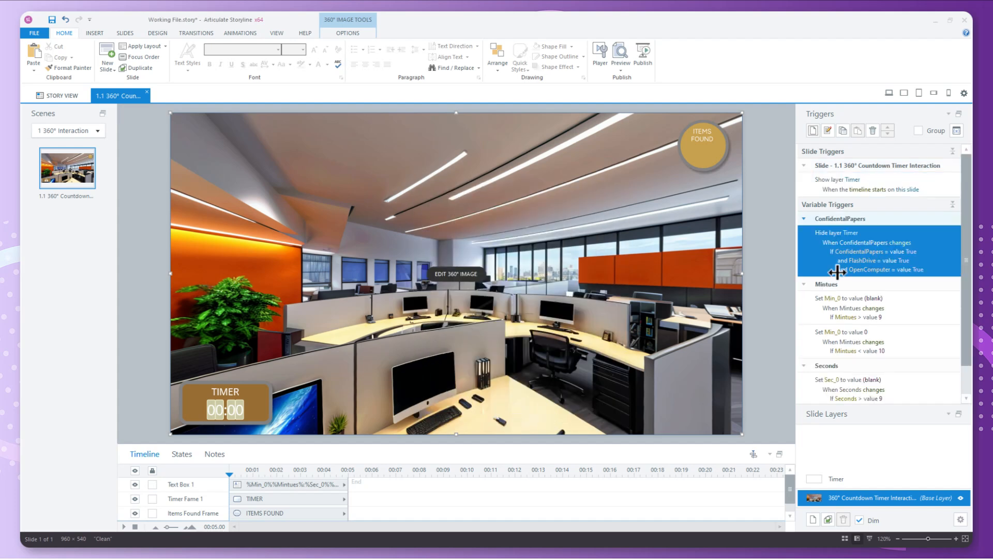
# - Duplicate the hide Timer layer trigger and make the copy run when the FlashDrive variable changes
pyautogui.click(842, 132)
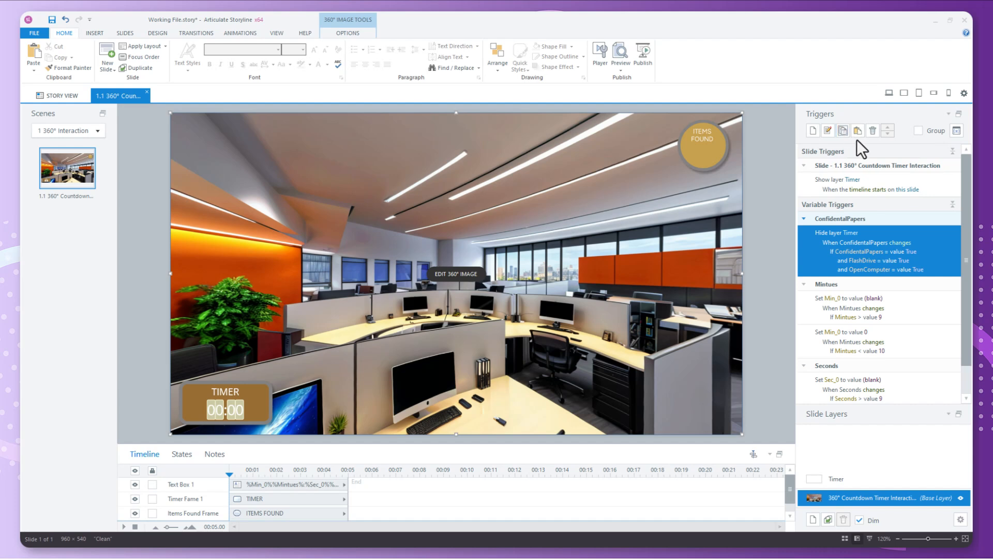
pyautogui.click(857, 131)
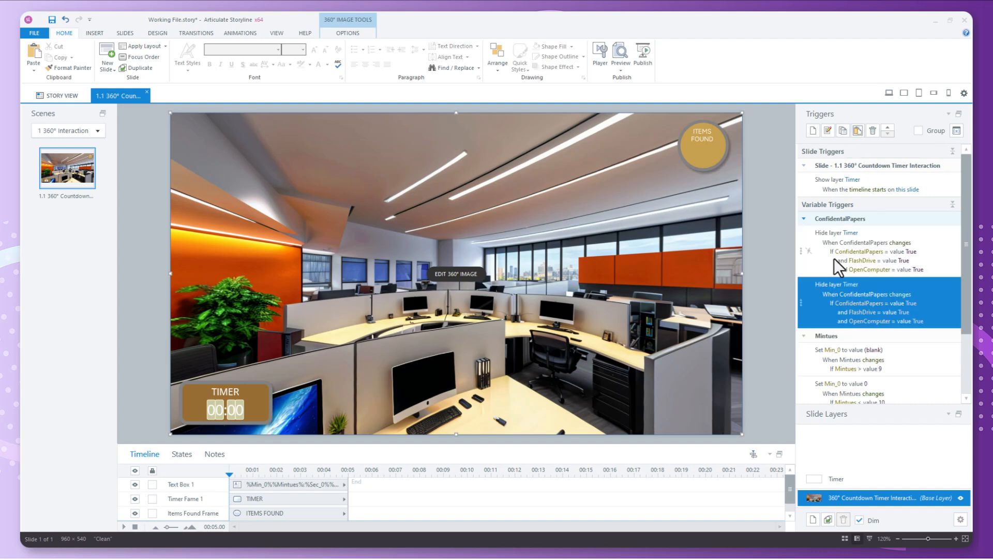
pyautogui.click(873, 295)
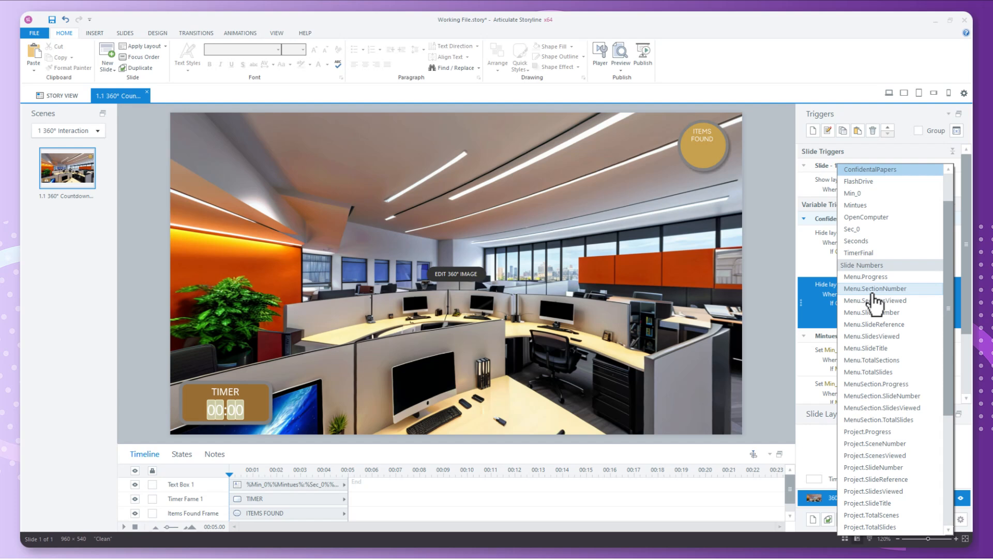
pyautogui.scroll(3, 874, 220)
pyautogui.click(867, 228)
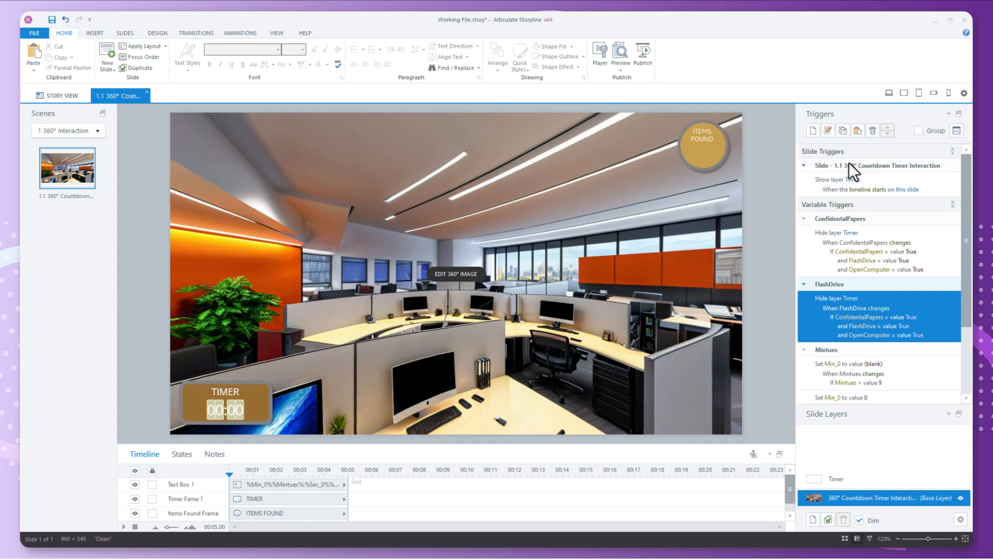
# - Paste another copy of the hide Timer layer trigger and make it run when the OpenComputer variable changes
pyautogui.click(856, 136)
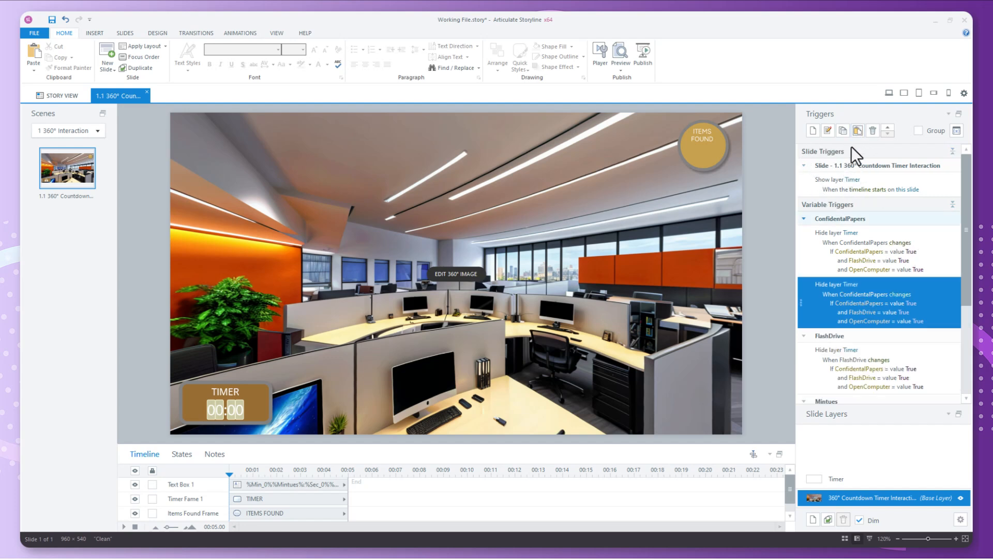
pyautogui.click(852, 294)
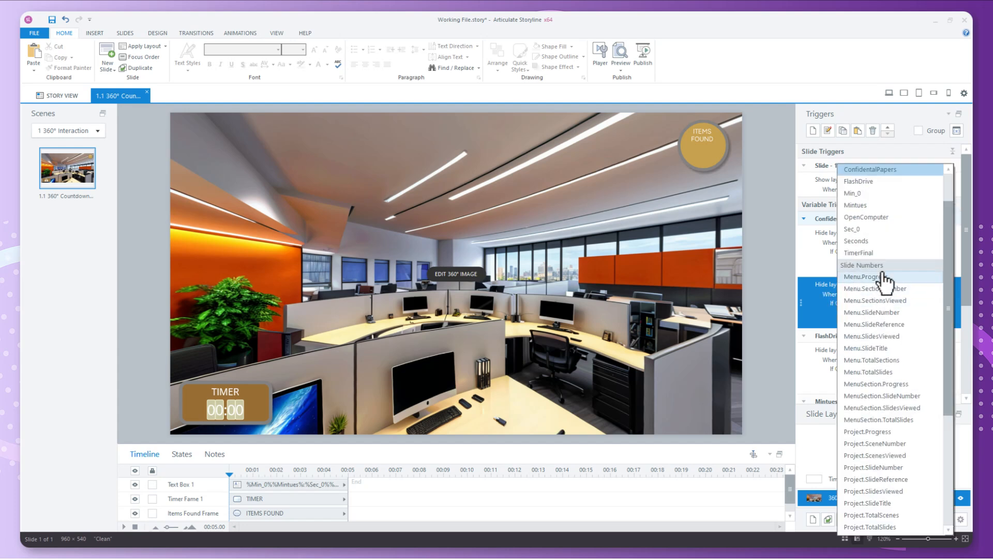
pyautogui.click(870, 218)
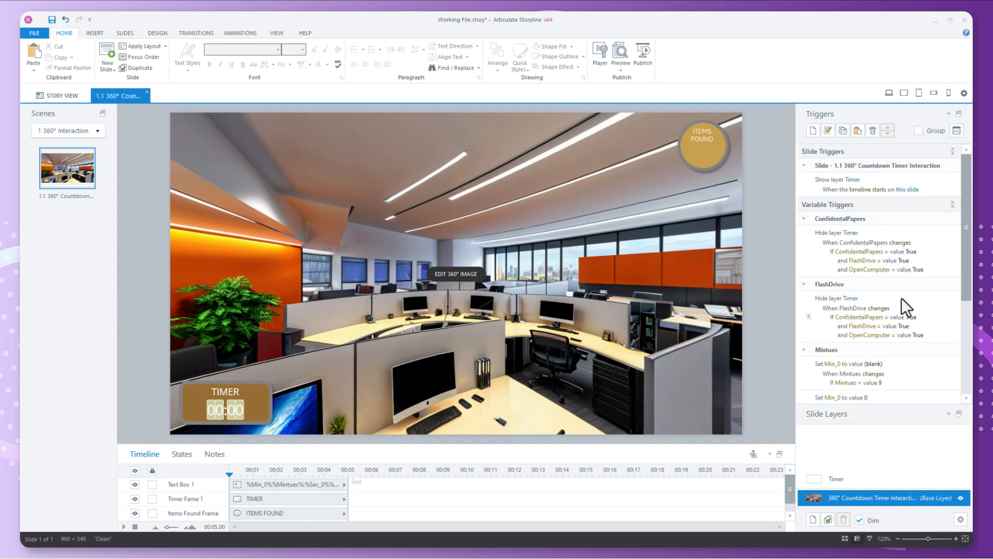
pyautogui.scroll(-3, 880, 331)
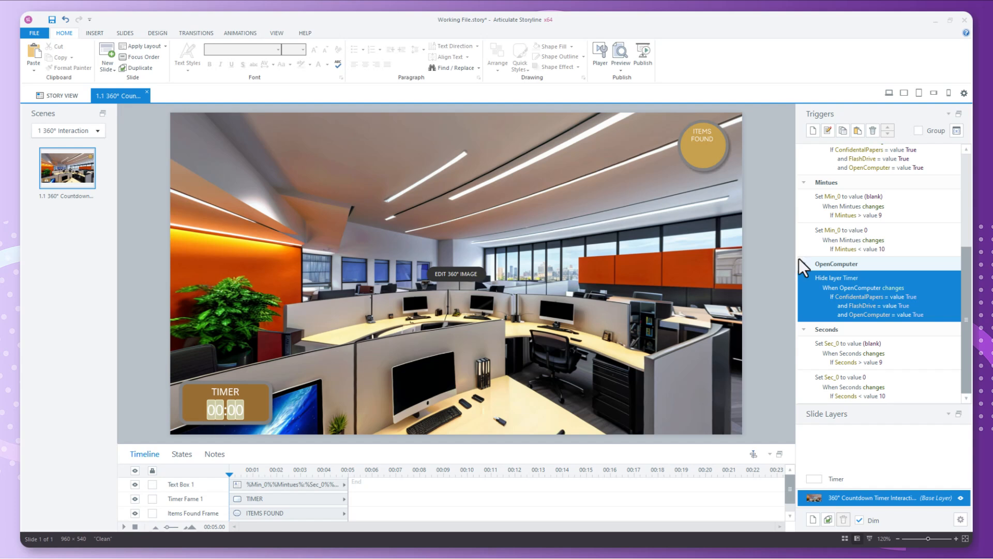
# - Preview this slide, visit the open computer, flash drive and confidential papers hotspots to test the timer, and close the preview
pyautogui.click(620, 69)
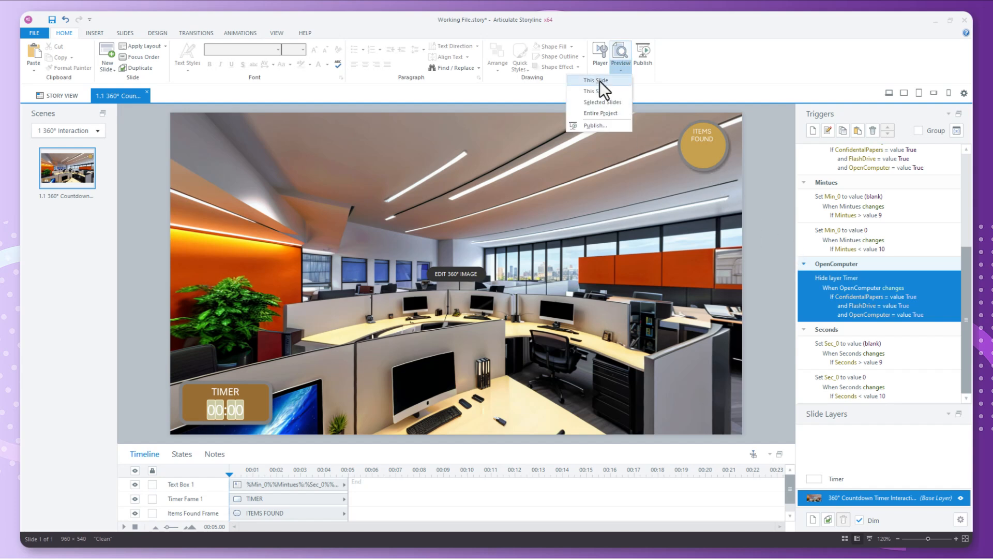
pyautogui.click(600, 81)
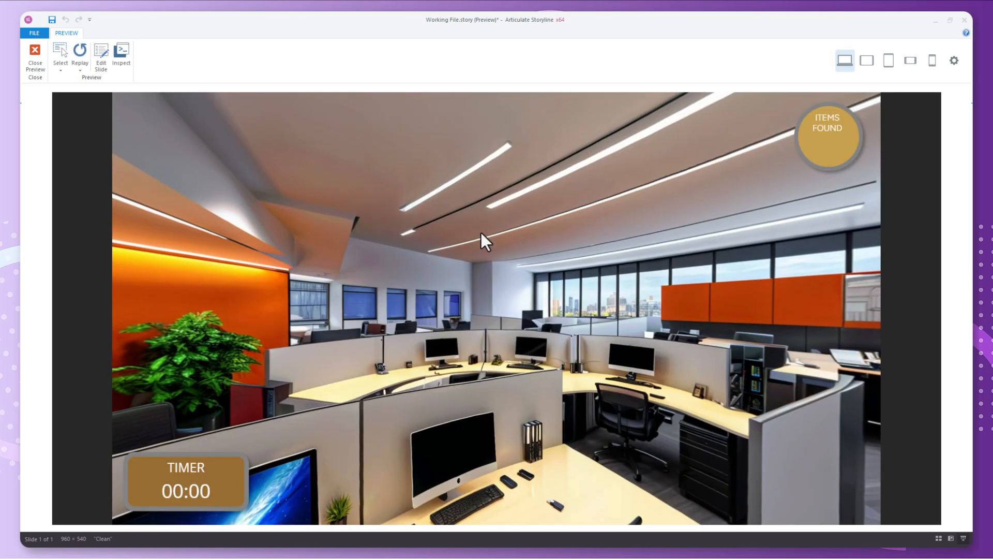
pyautogui.moveTo(288, 425); pyautogui.dragTo(432, 313)
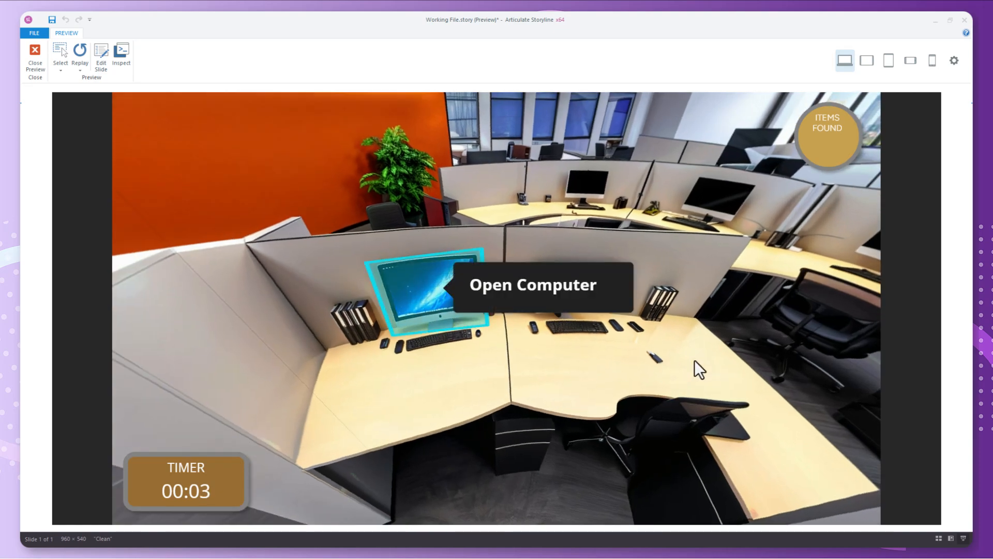
pyautogui.moveTo(694, 358); pyautogui.dragTo(435, 249)
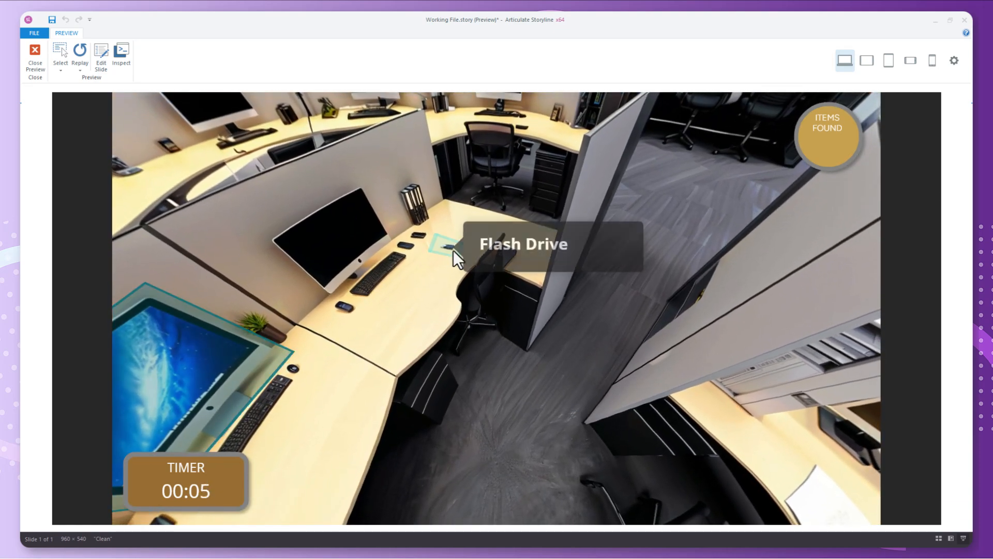
pyautogui.moveTo(675, 362); pyautogui.dragTo(268, 388)
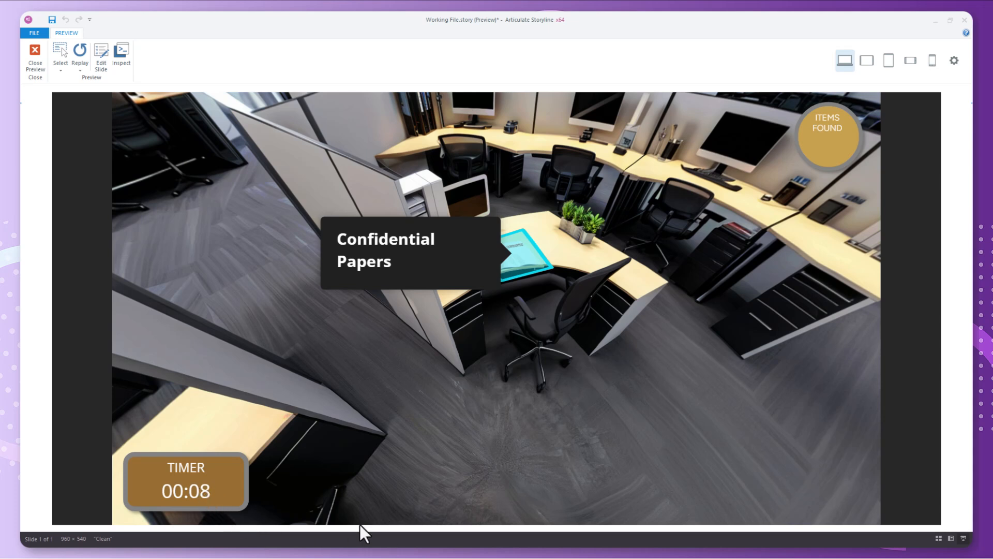
pyautogui.click(34, 57)
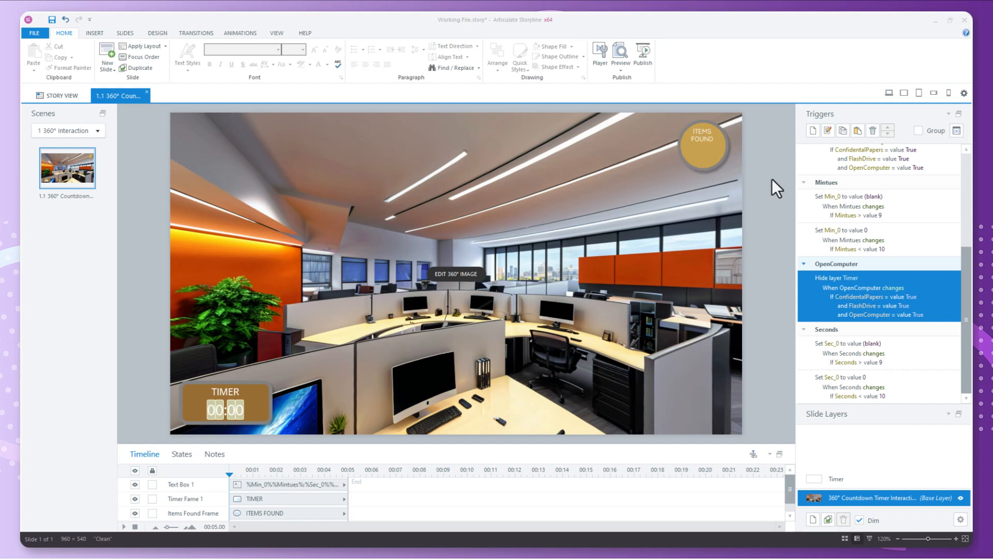
# - Create a Number project variable named FoundItems with default value 0, and save the variables
pyautogui.click(954, 131)
pyautogui.click(583, 188)
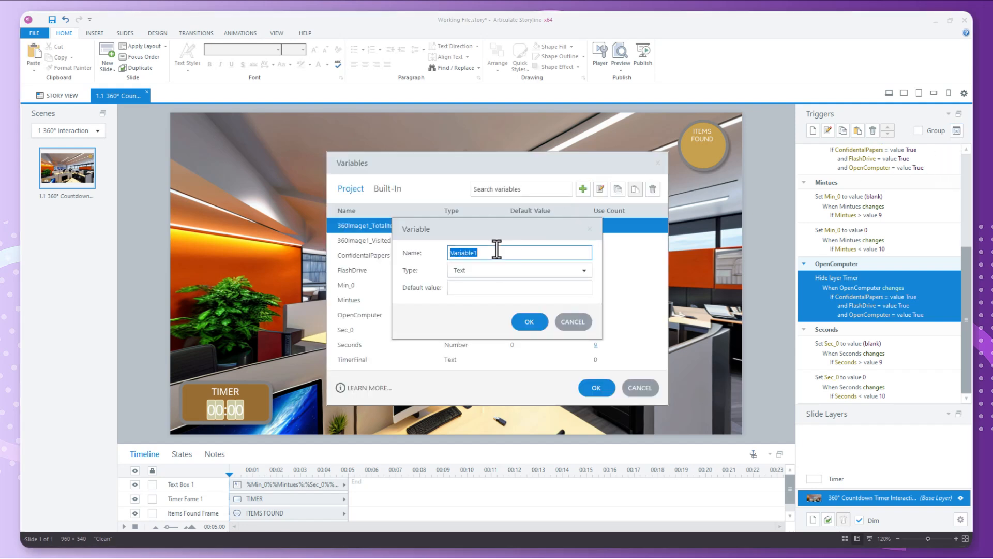
pyautogui.write('FoundItems')
pyautogui.click(460, 266)
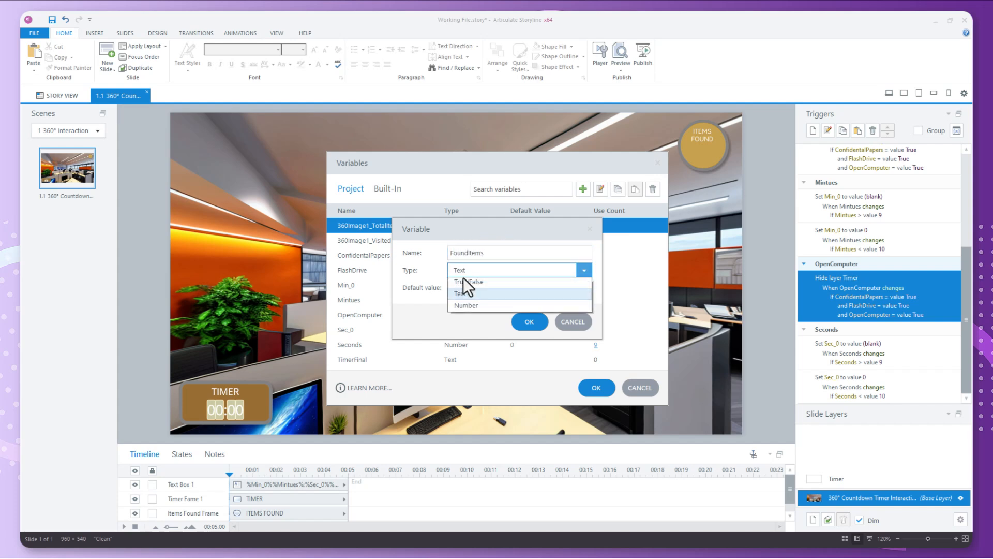
pyautogui.click(464, 309)
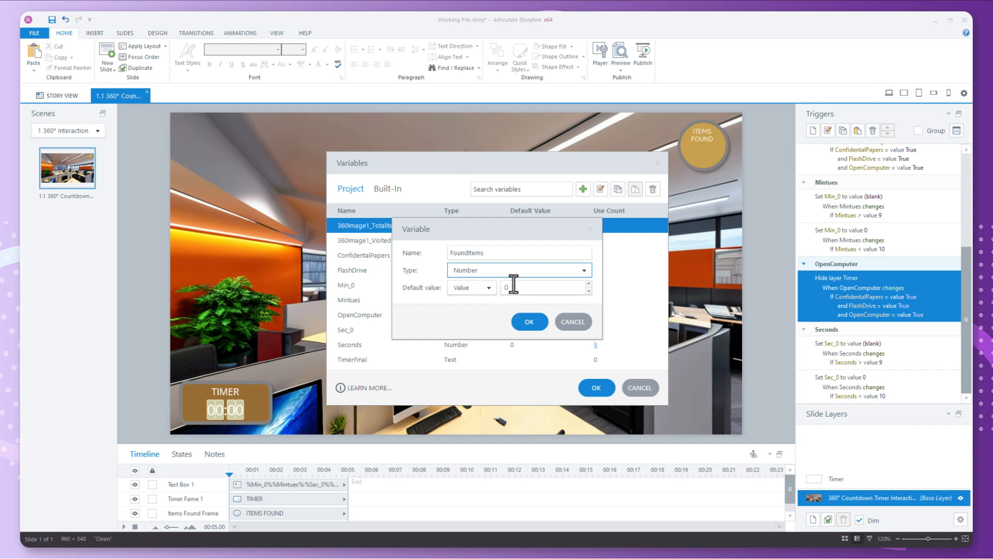
pyautogui.click(531, 323)
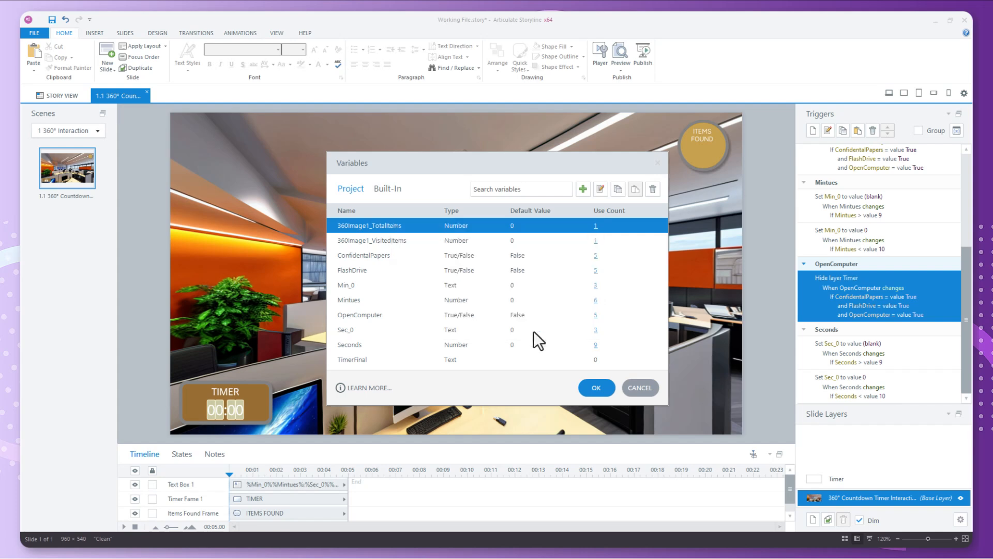
pyautogui.click(598, 387)
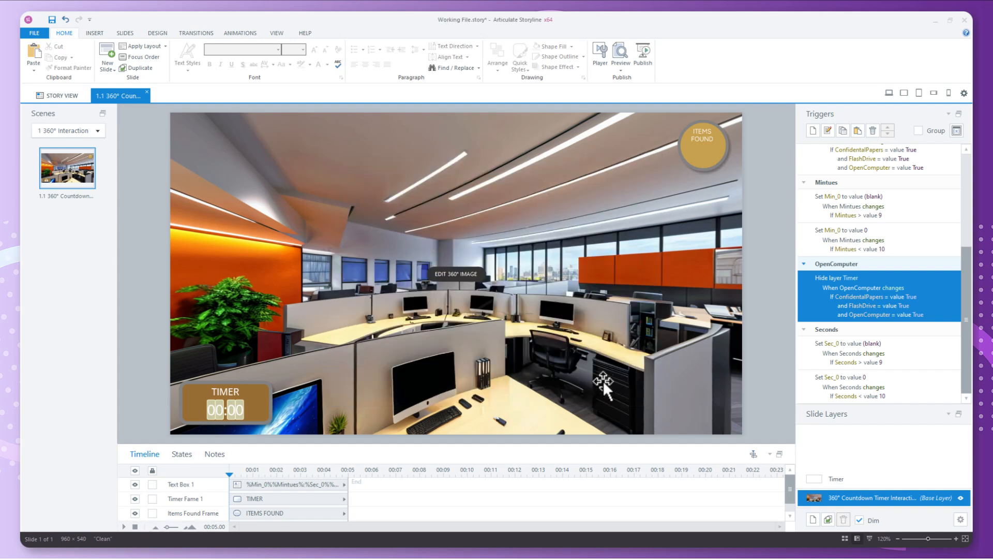
# - Draw a text box across the lower half of the ITEMS FOUND circle on the base layer
pyautogui.click(95, 31)
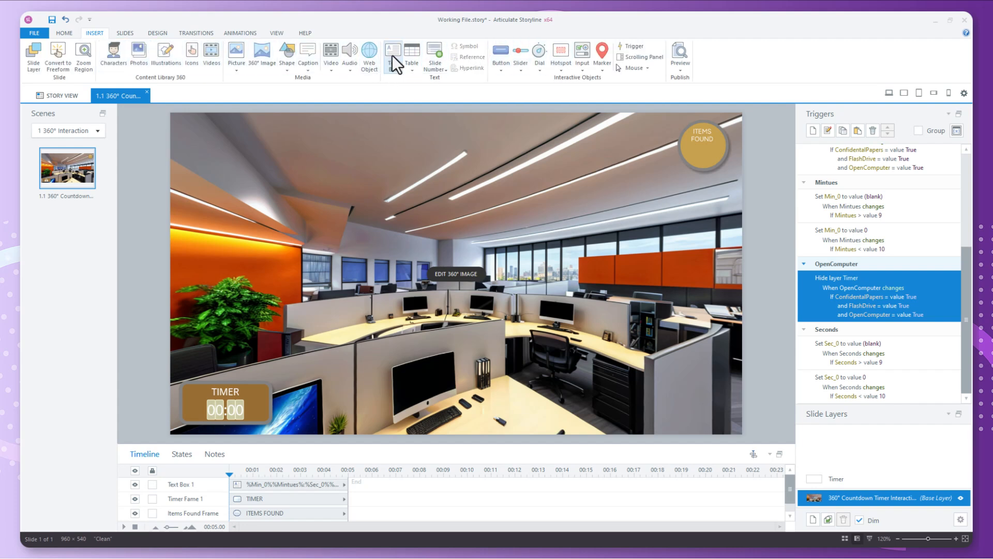
pyautogui.click(393, 56)
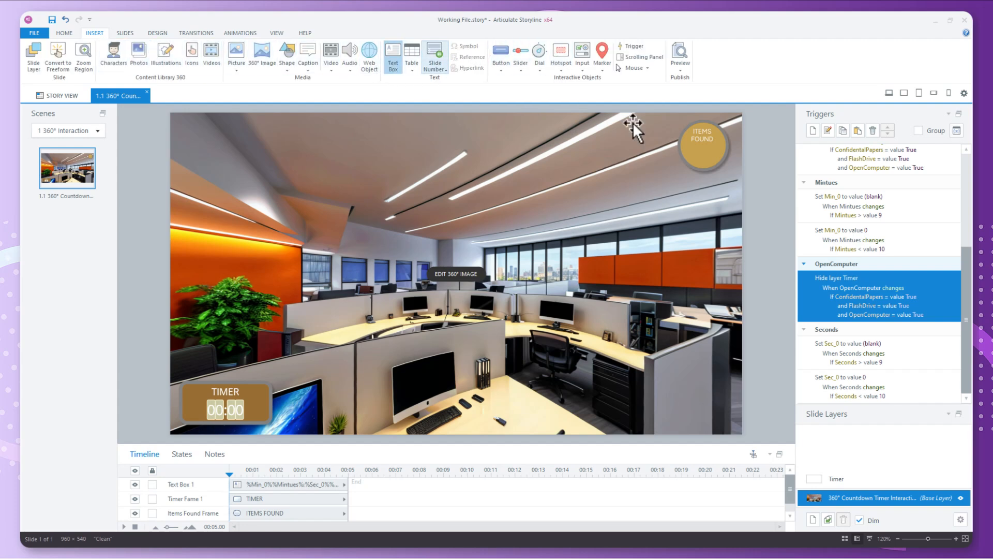
pyautogui.click(393, 60)
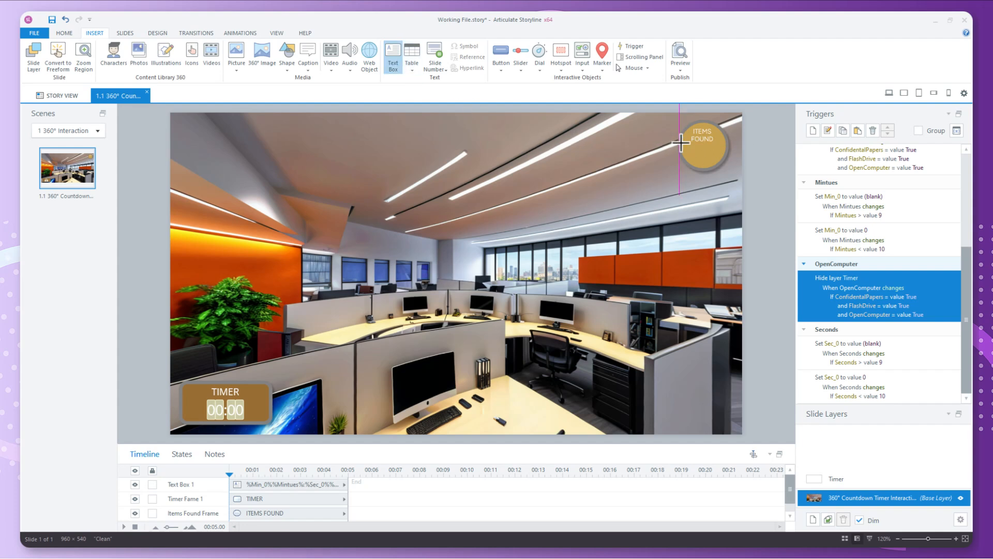
pyautogui.moveTo(679, 141); pyautogui.dragTo(727, 166)
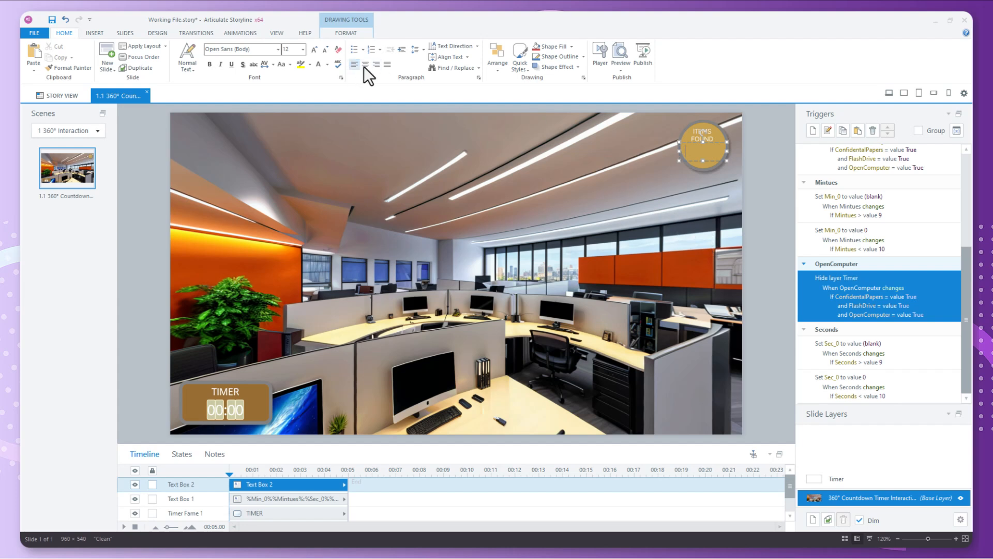
# - Insert a reference to the FoundItems project variable in the new text box and centre its text horizontally
pyautogui.click(96, 34)
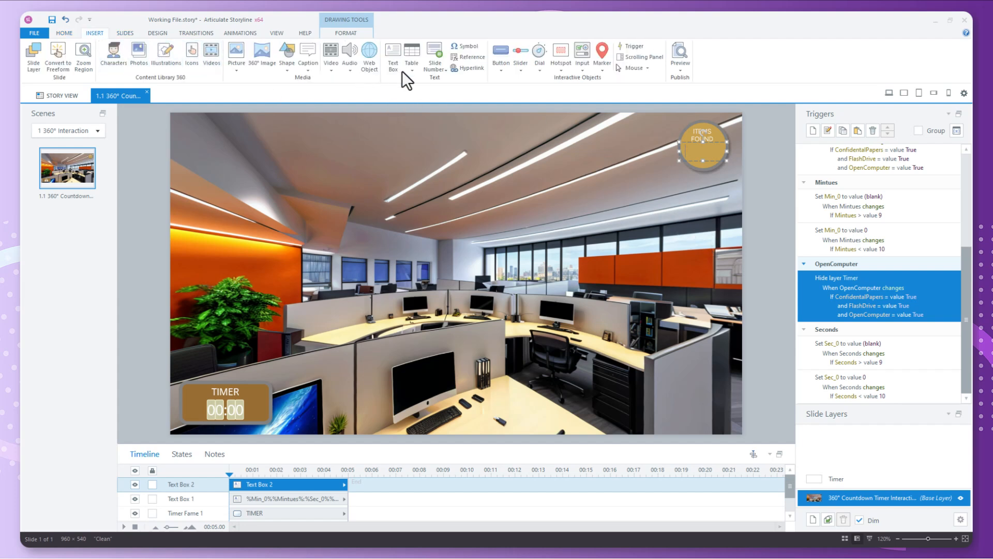
pyautogui.click(468, 57)
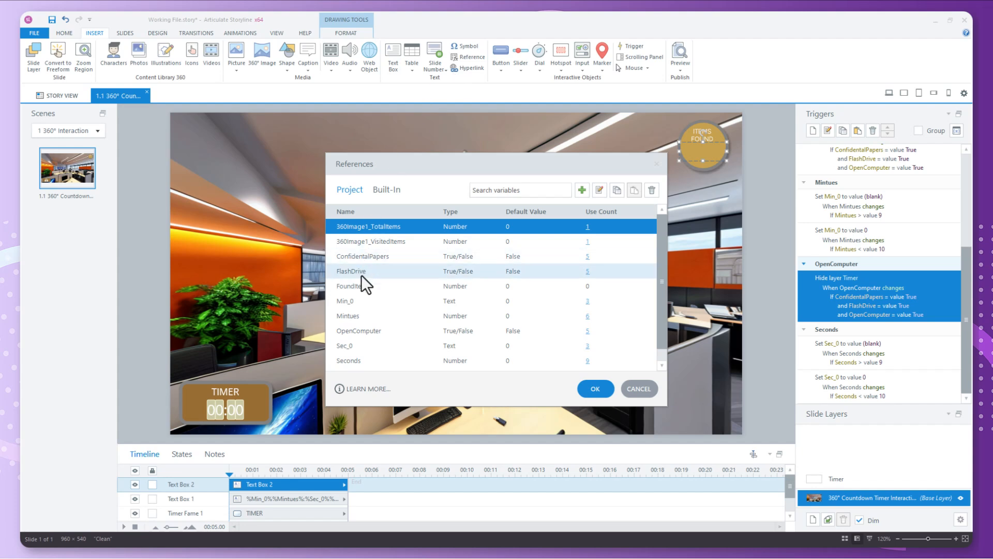
pyautogui.click(368, 286)
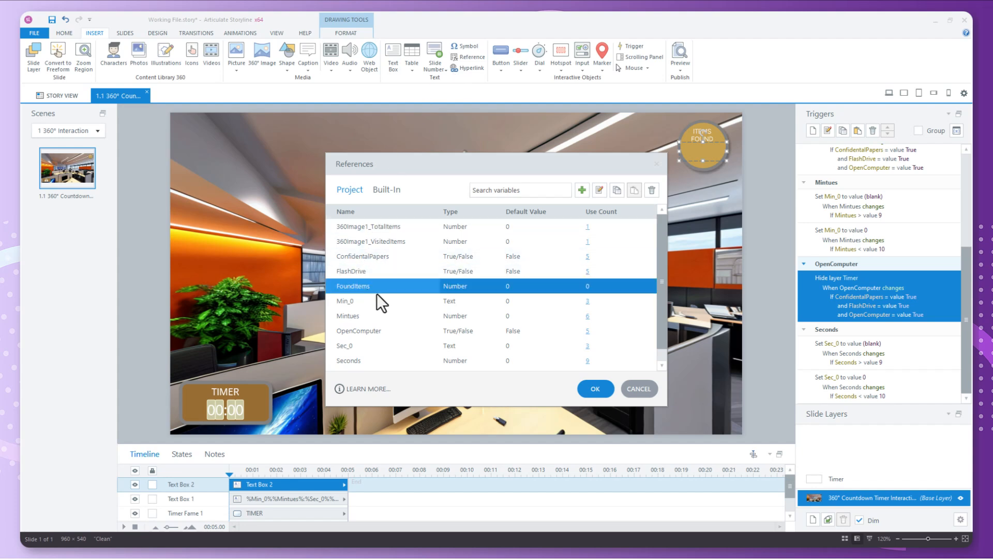
pyautogui.click(590, 393)
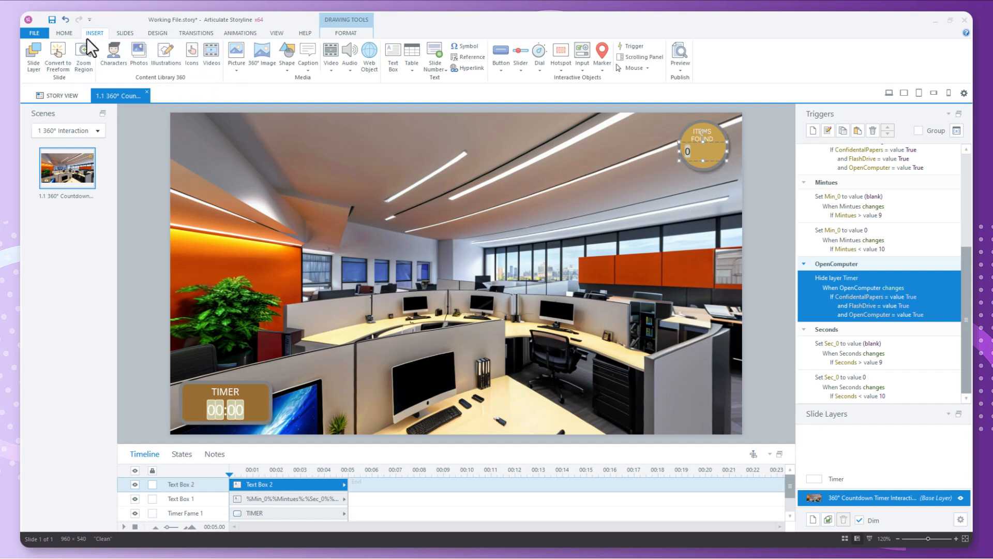
pyautogui.click(64, 33)
pyautogui.click(364, 66)
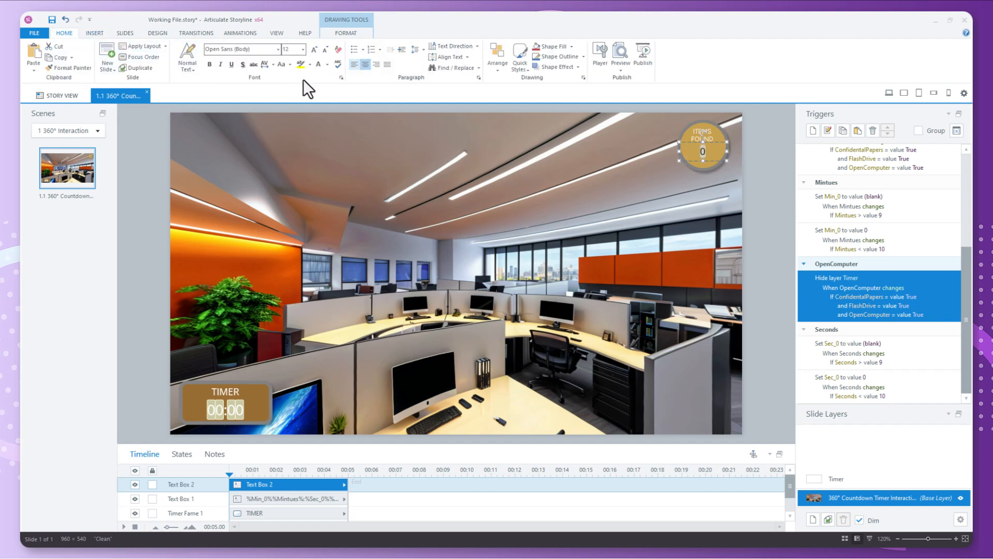
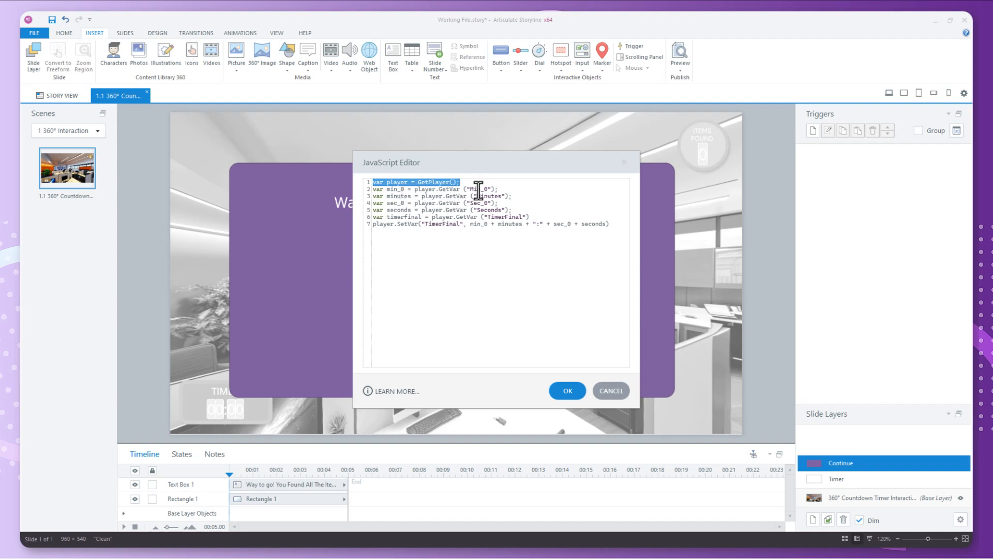
# - Examine the script lines that read the minute and second variables and combine them into TimerFinal
pyautogui.moveTo(492, 189); pyautogui.dragTo(388, 189)
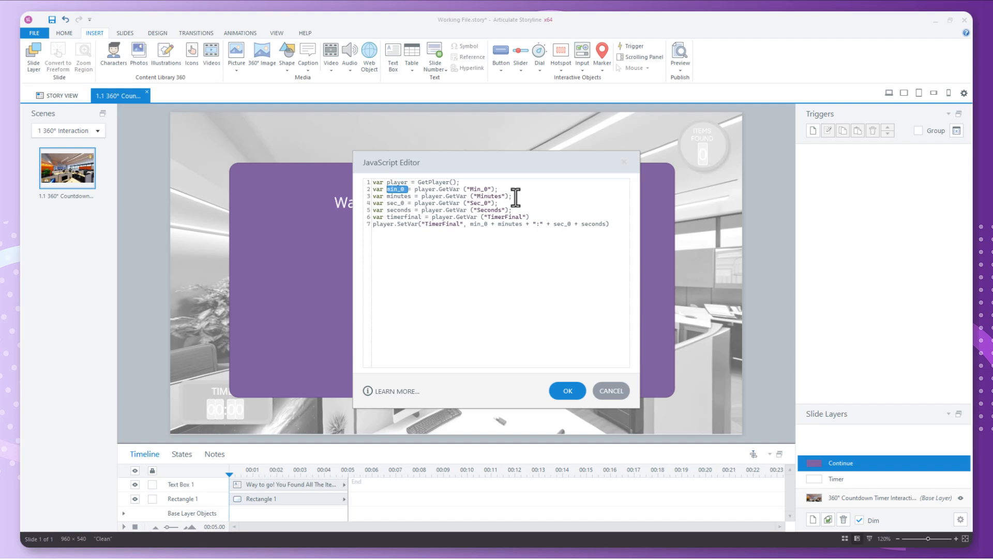
pyautogui.moveTo(510, 196); pyautogui.dragTo(480, 195)
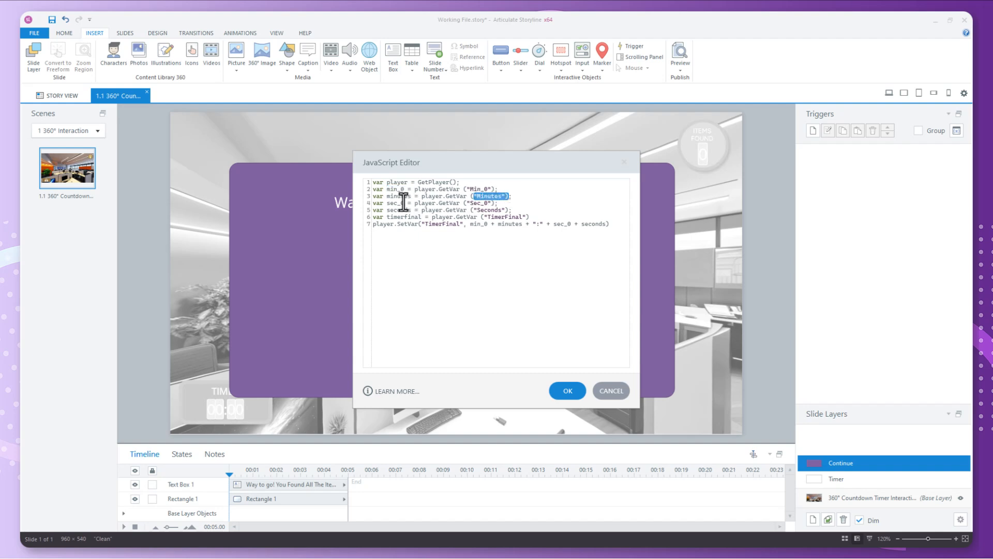
pyautogui.moveTo(405, 197); pyautogui.dragTo(385, 196)
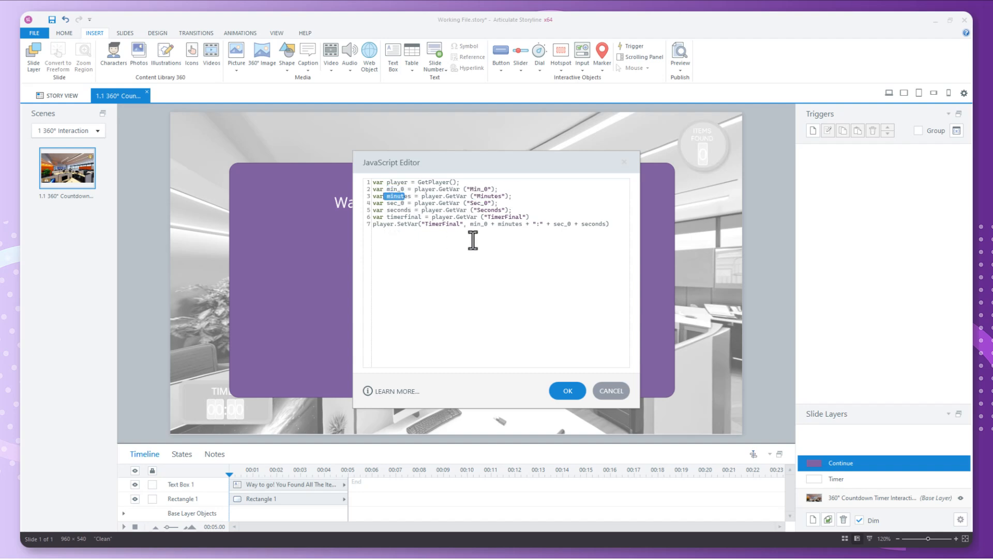
pyautogui.moveTo(495, 203); pyautogui.dragTo(487, 217)
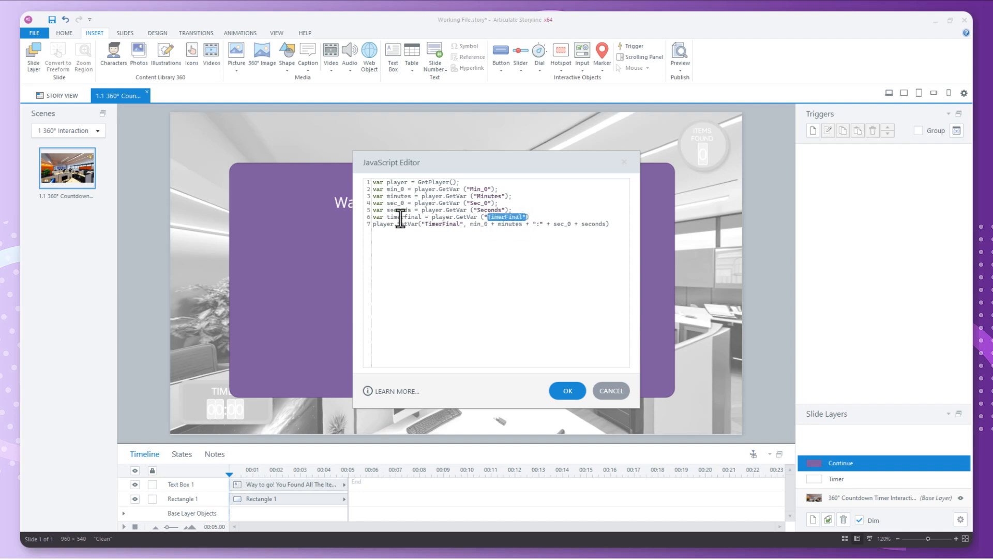
pyautogui.click(374, 226)
pyautogui.moveTo(374, 226); pyautogui.dragTo(418, 231)
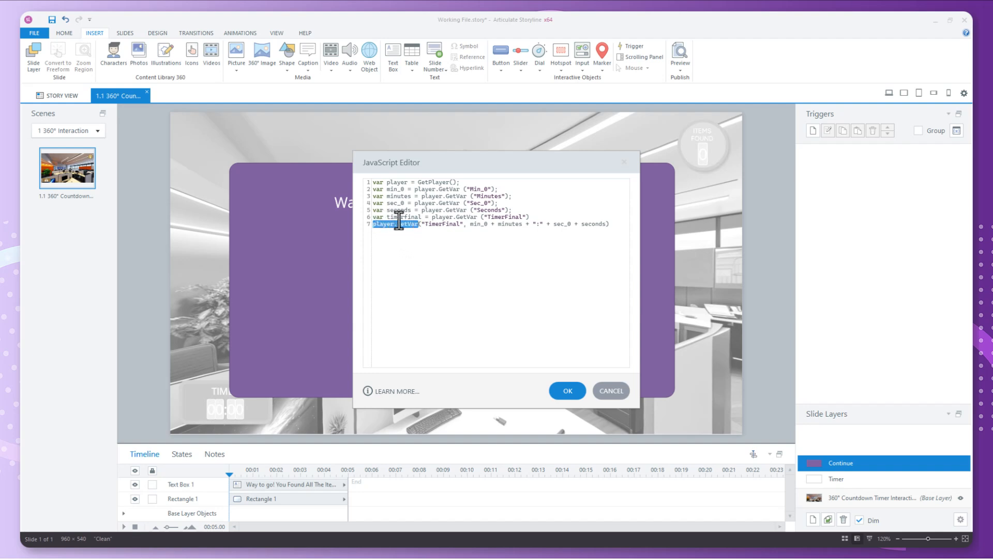
pyautogui.moveTo(425, 224); pyautogui.dragTo(488, 231)
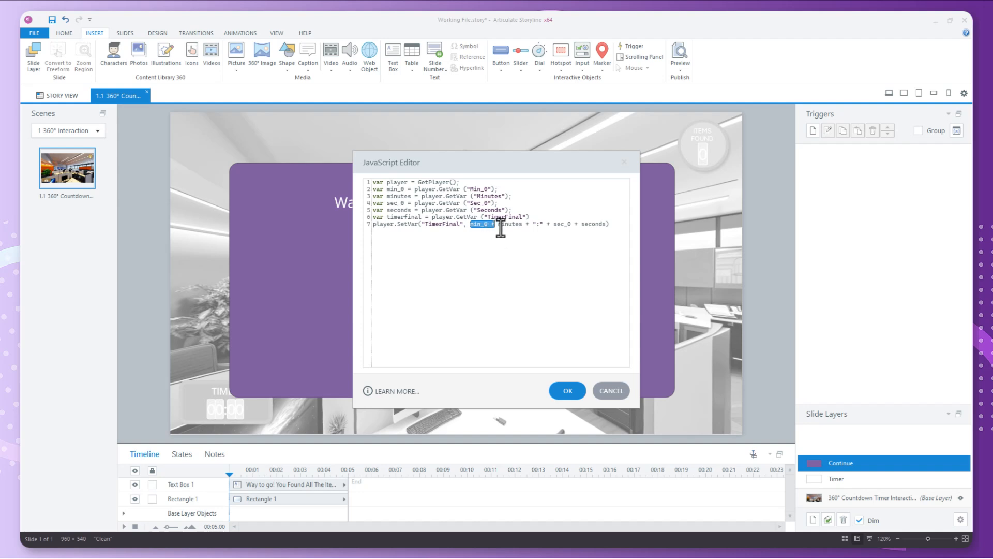
pyautogui.click(511, 228)
# - Accept the script and set the Execute JavaScript trigger to run when the timeline starts on the Continue layer
pyautogui.click(569, 390)
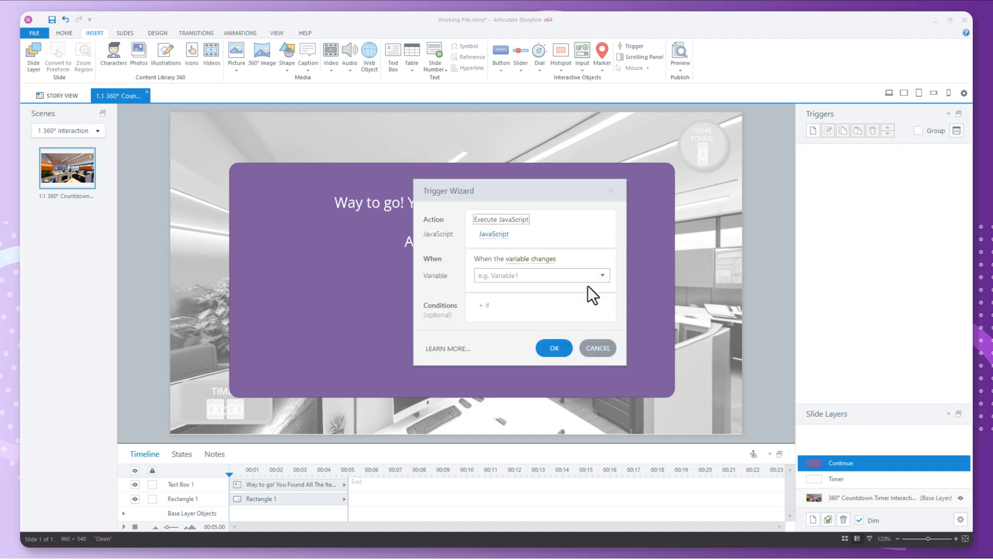
pyautogui.click(517, 260)
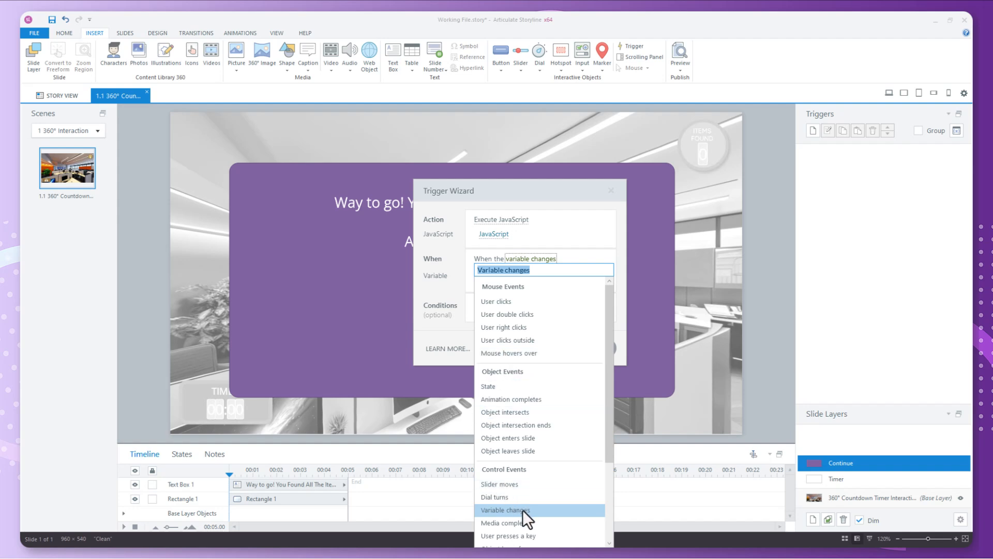
pyautogui.scroll(-3, 522, 420)
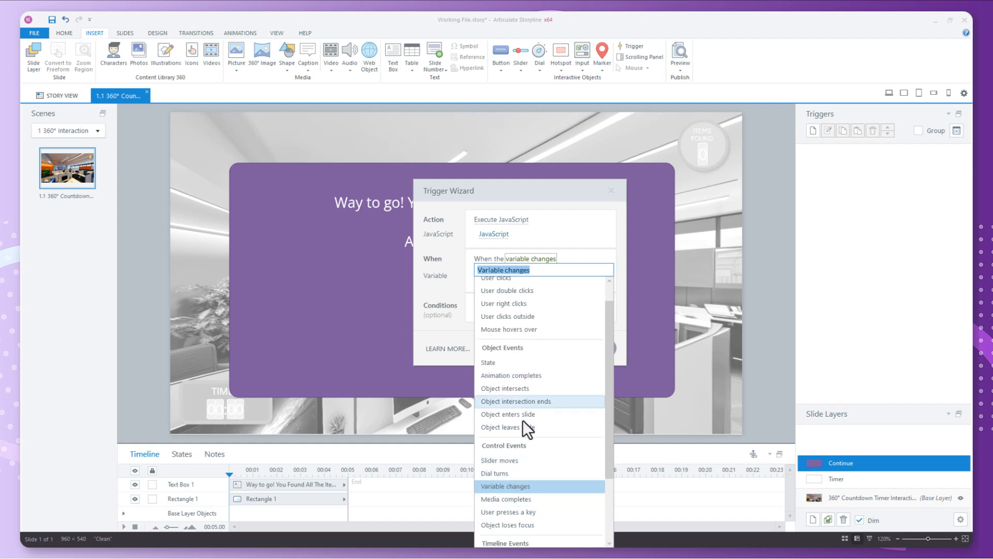
pyautogui.click(512, 468)
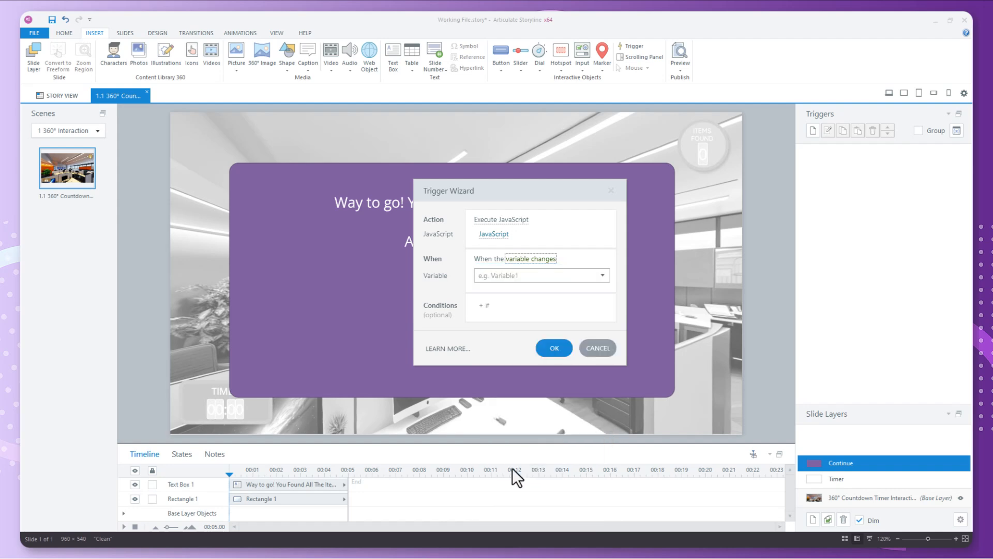
pyautogui.click(555, 343)
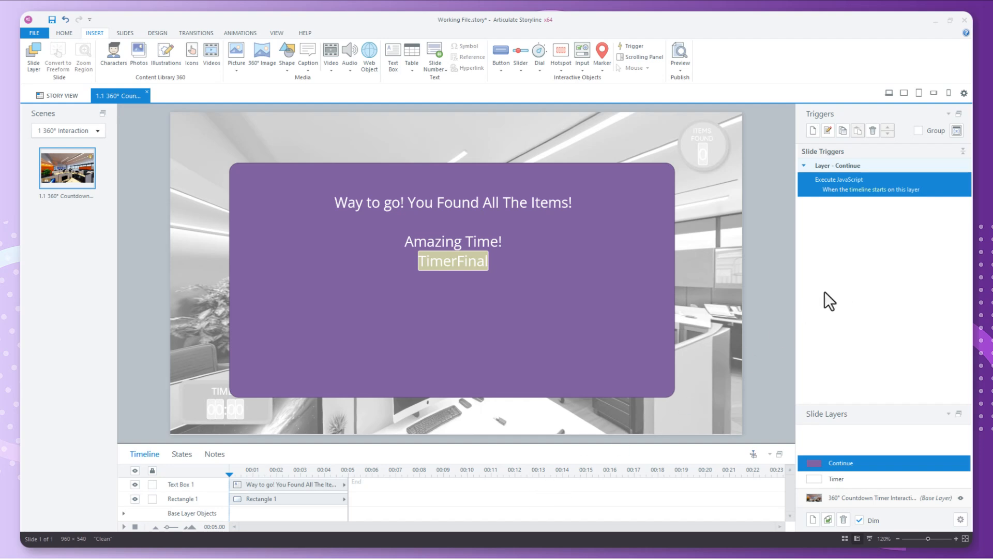
# - Preview this slide and visit the open computer, flash drive and confidential papers hotspots to test the found items counter and timer
pyautogui.click(673, 71)
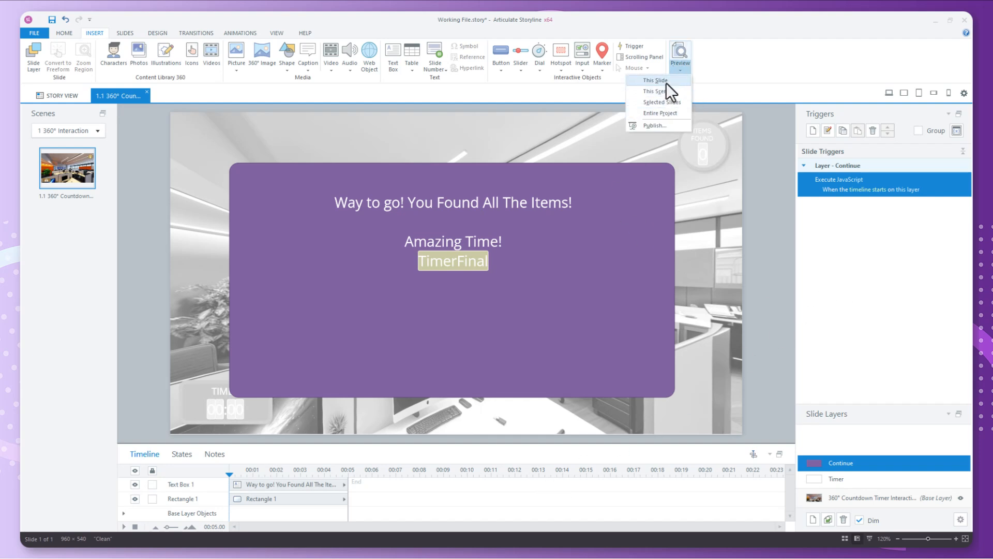
pyautogui.click(664, 82)
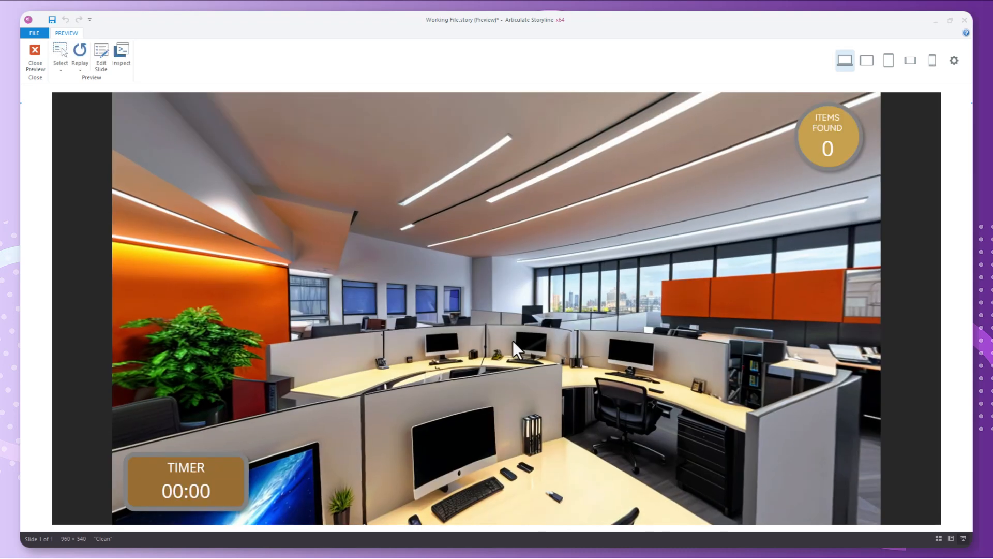
pyautogui.moveTo(324, 331); pyautogui.dragTo(511, 203)
pyautogui.click(489, 358)
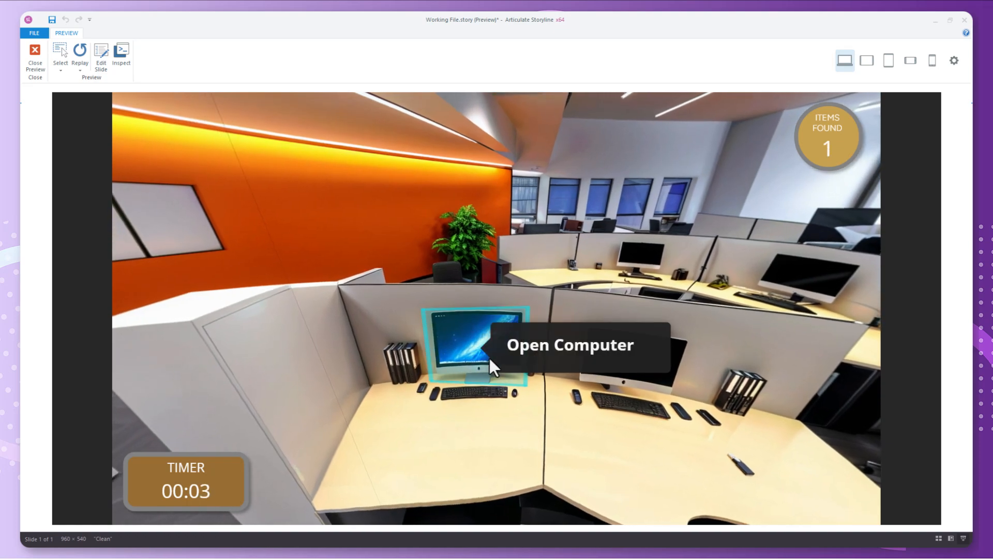
pyautogui.moveTo(750, 349); pyautogui.dragTo(377, 212)
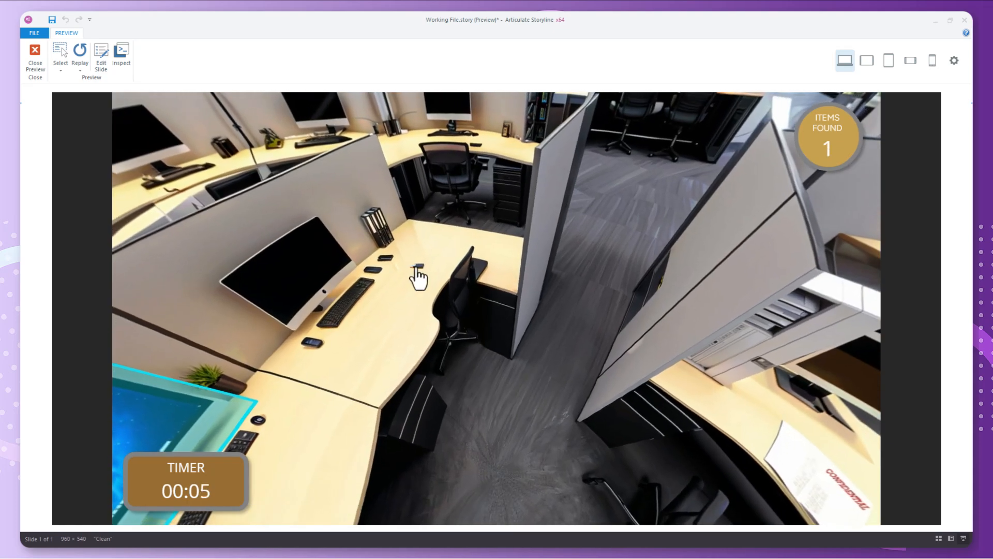
pyautogui.click(415, 274)
pyautogui.moveTo(698, 304); pyautogui.dragTo(277, 204)
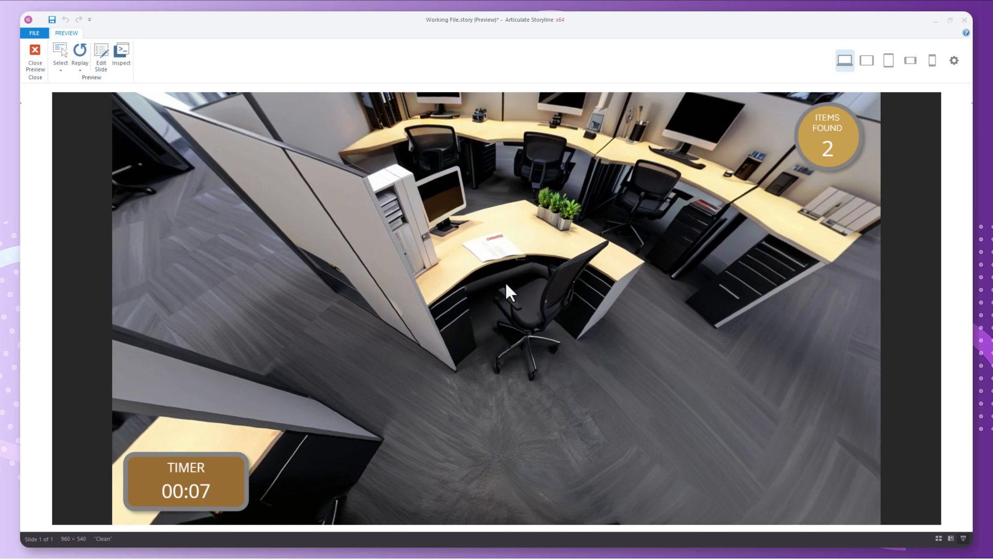
pyautogui.click(505, 250)
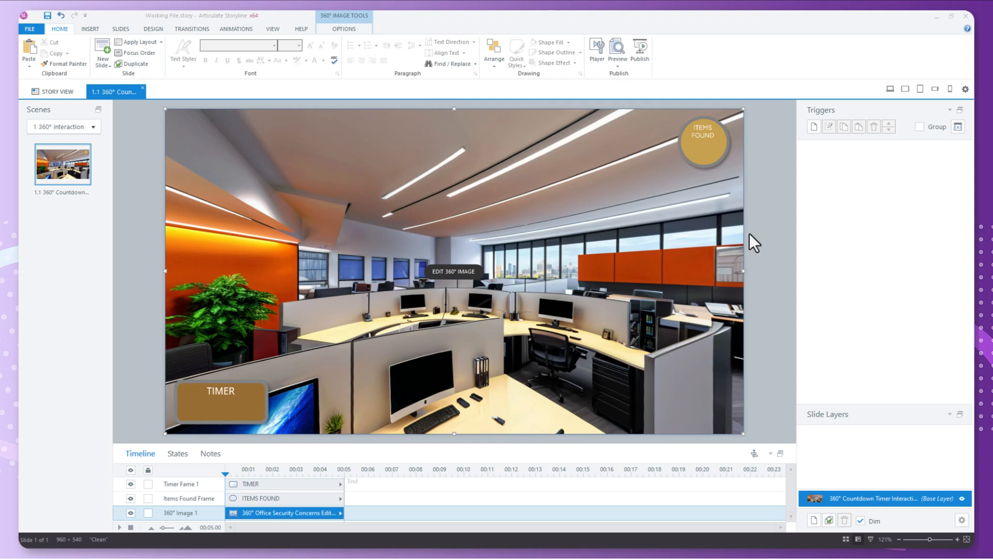
# - Create a Number project variable named Minutes with default value 2
pyautogui.click(958, 127)
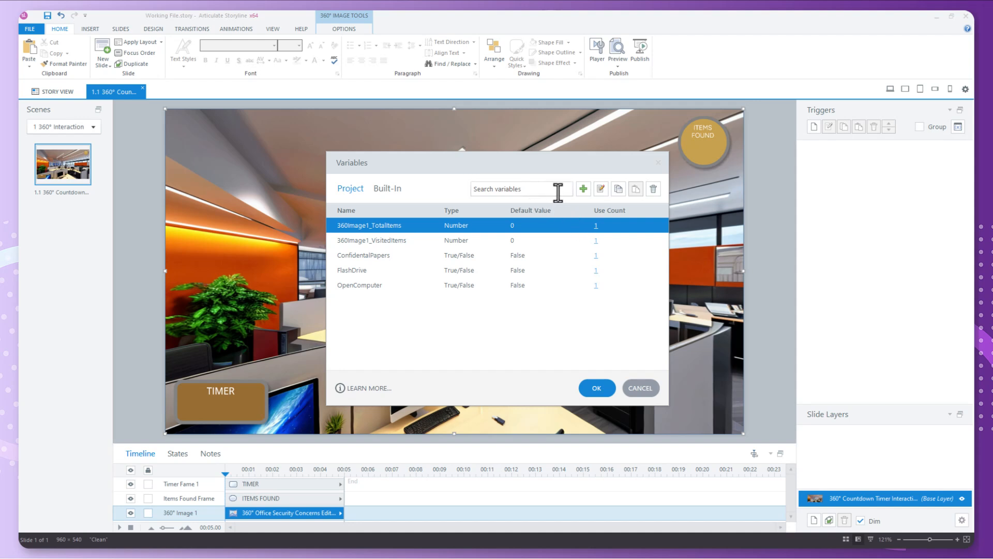
pyautogui.click(581, 191)
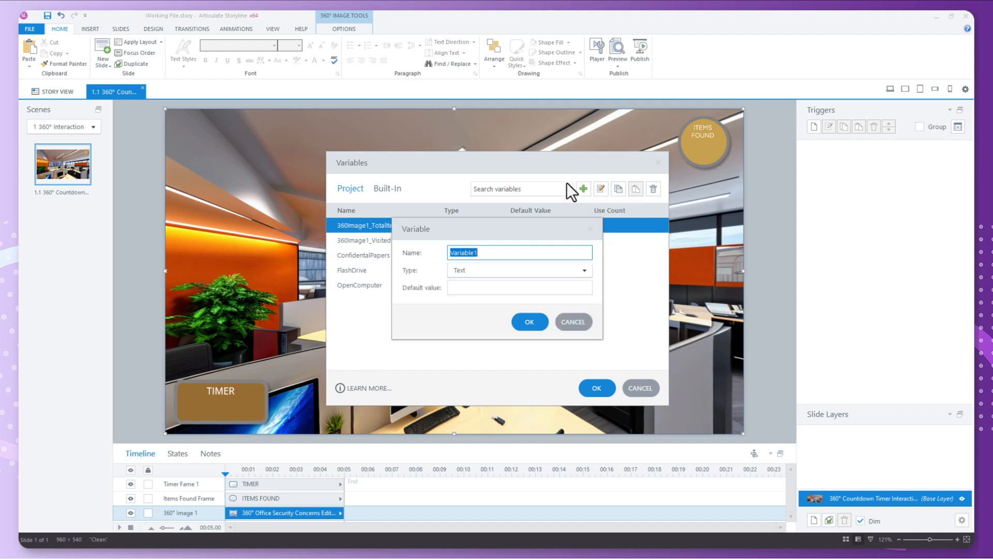
pyautogui.write('Minutes')
pyautogui.click(495, 269)
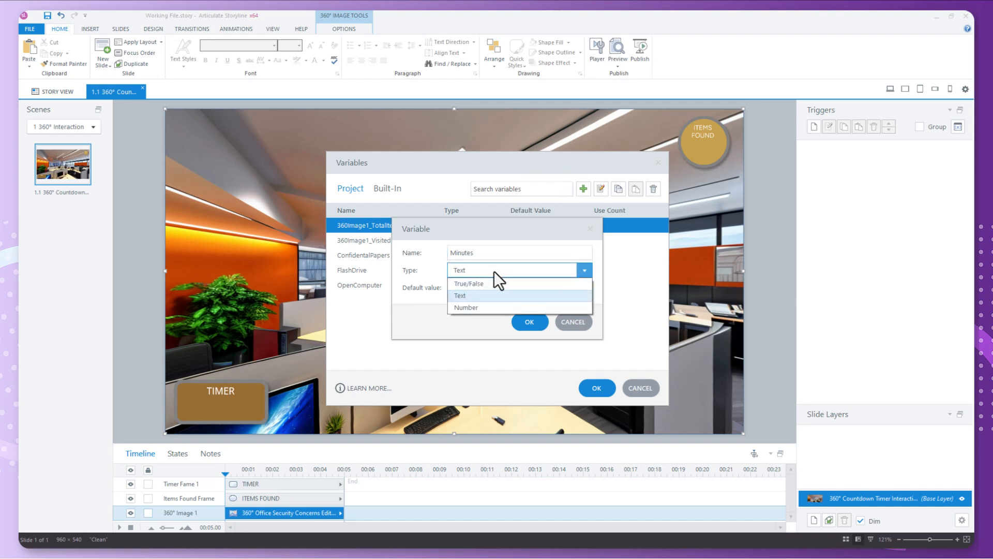
pyautogui.click(469, 306)
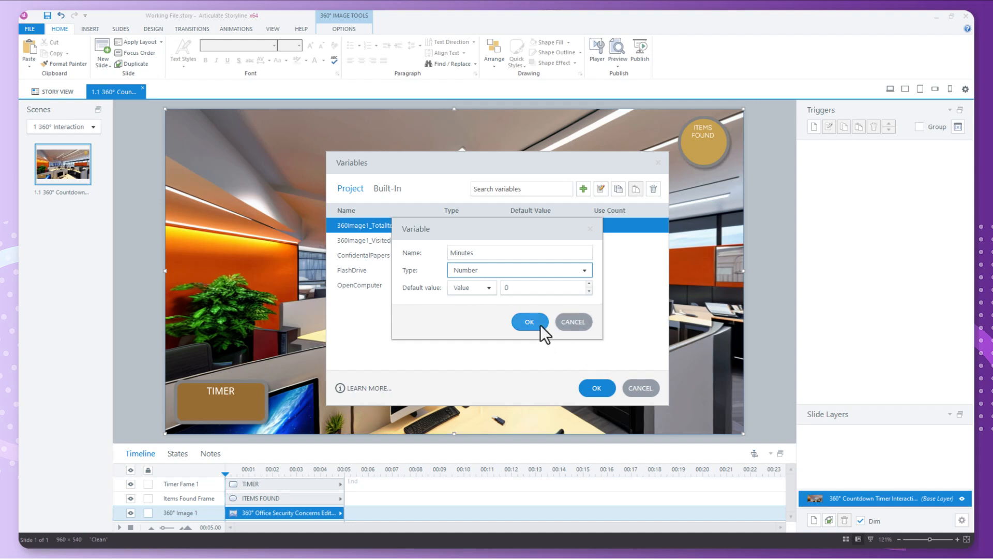
pyautogui.doubleClick(509, 288)
pyautogui.write('2')
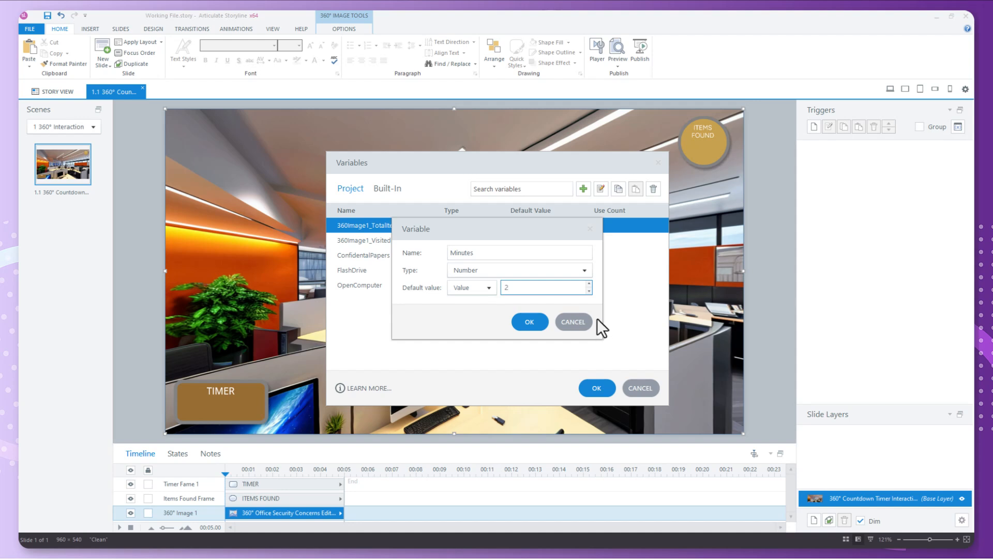
pyautogui.click(536, 320)
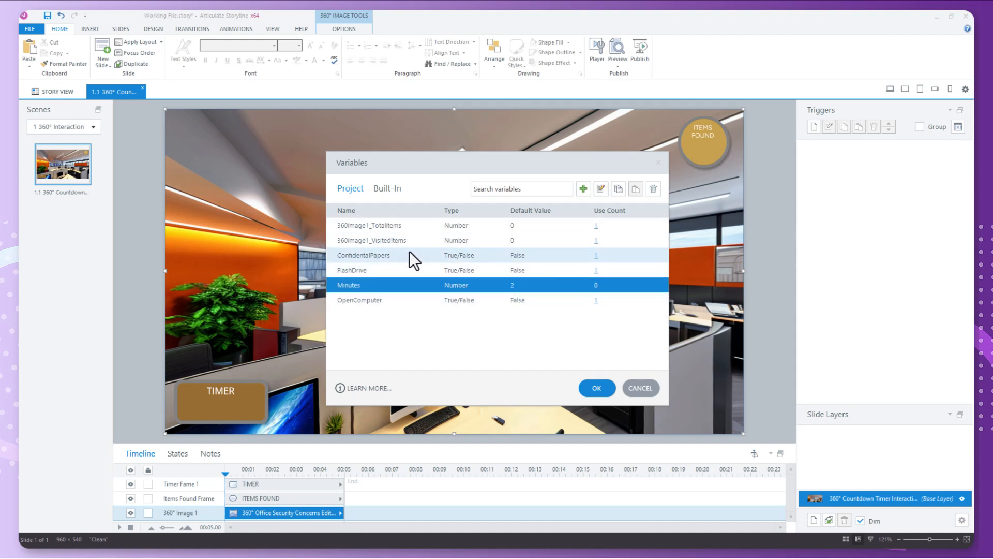
# - Create a Text project variable named Sec_0 with default value 0
pyautogui.click(583, 189)
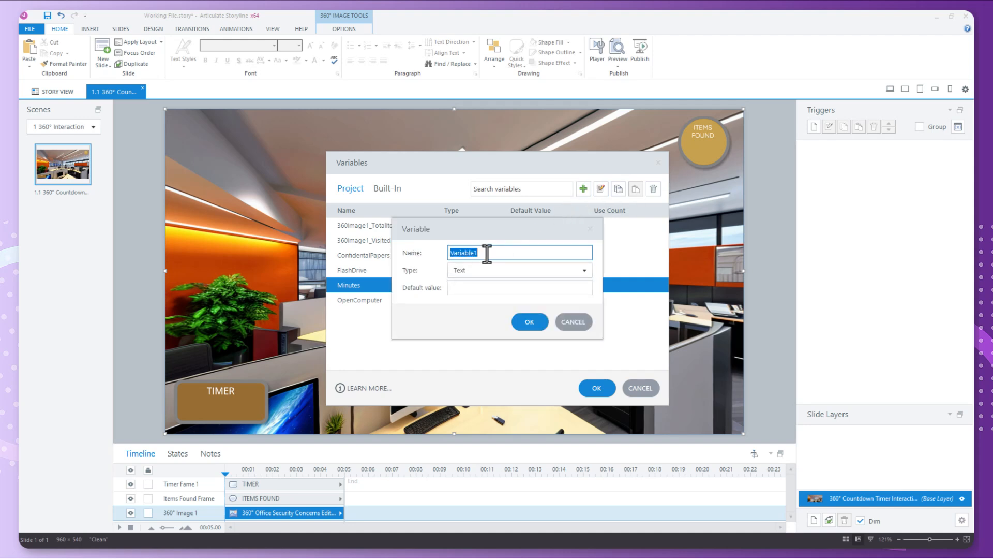
pyautogui.write('Sec_0')
pyautogui.click(485, 270)
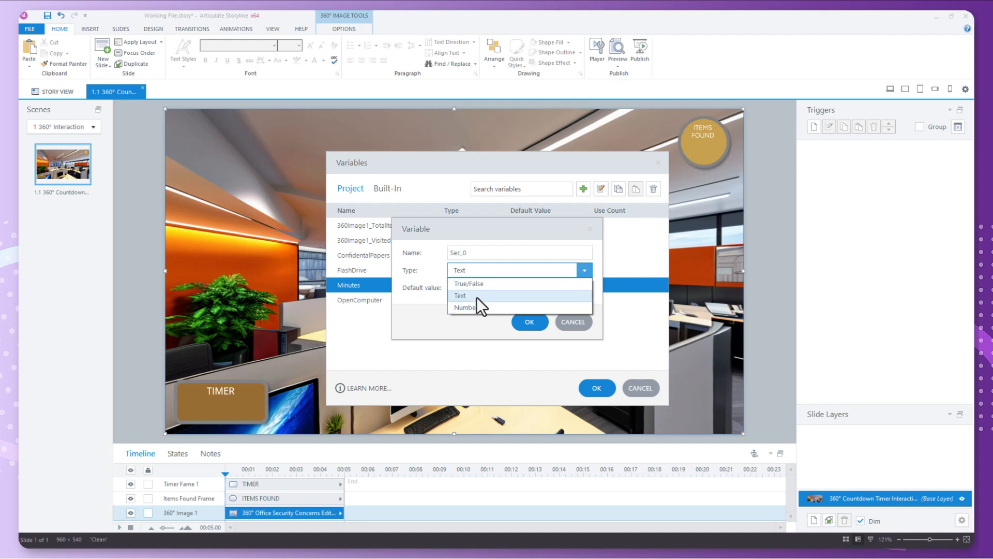
pyautogui.click(476, 295)
pyautogui.click(496, 287)
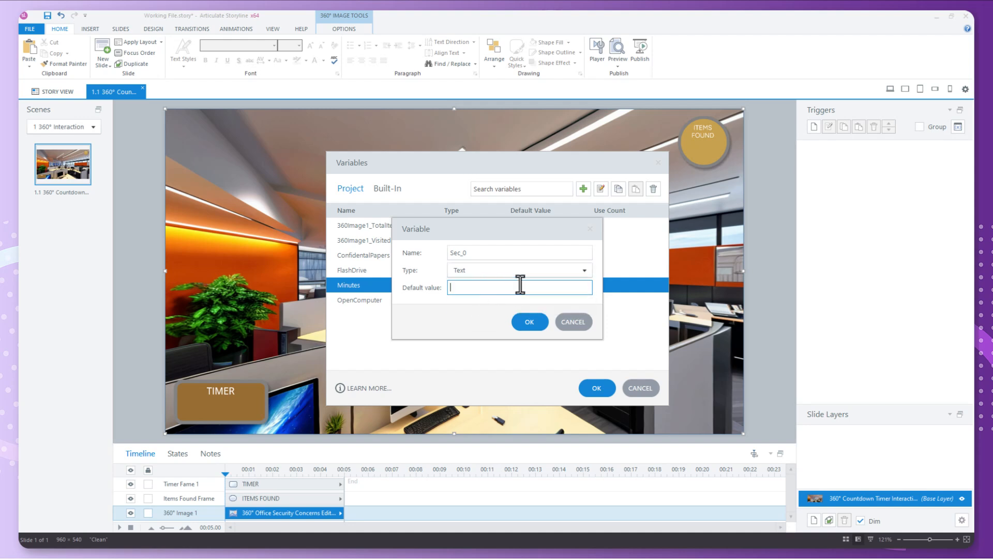
pyautogui.write('0')
pyautogui.click(539, 321)
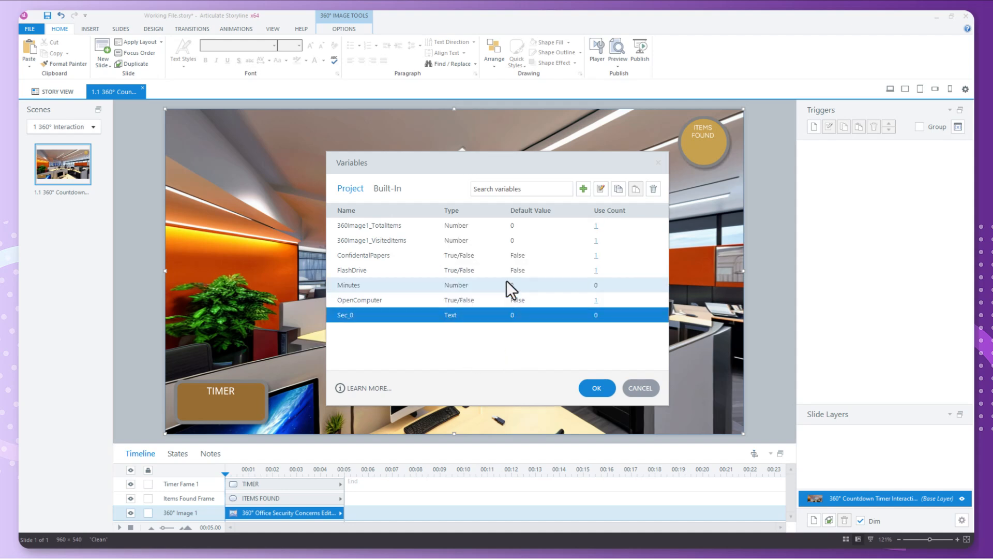
# - Create a Number project variable named Seconds with default value 0
pyautogui.click(584, 189)
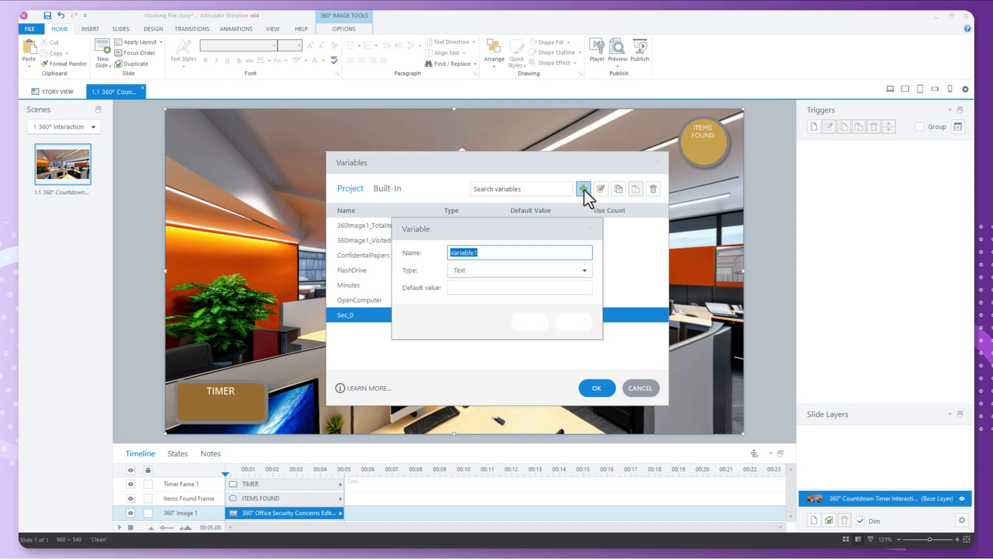
pyautogui.write('S')
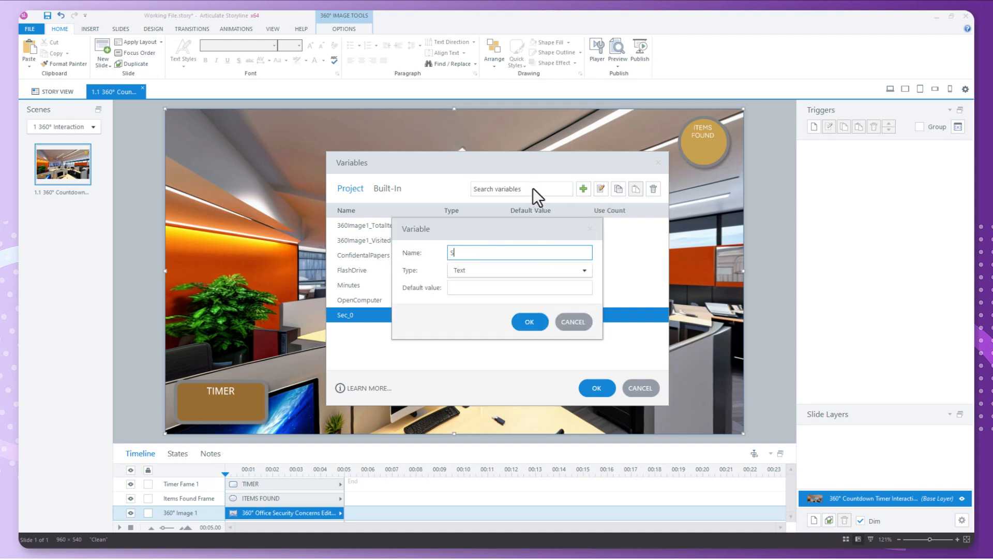
pyautogui.write('econds')
pyautogui.click(491, 267)
pyautogui.click(488, 280)
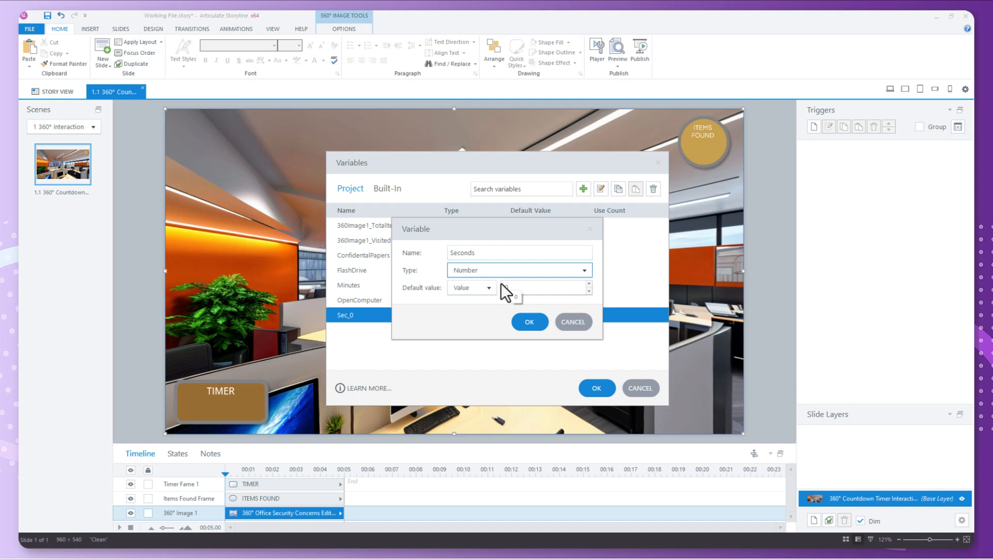
pyautogui.click(530, 323)
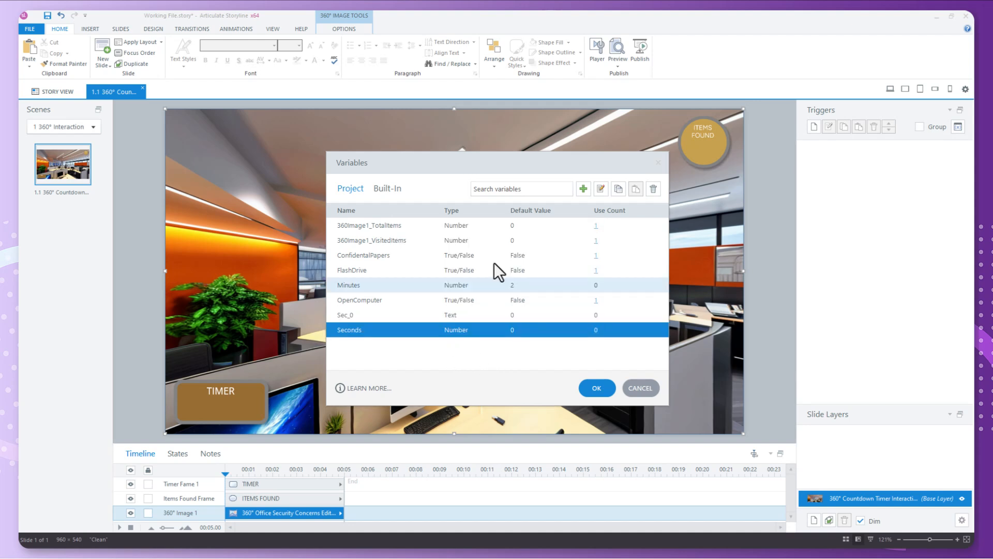
# - Add another new project variable after Seconds
pyautogui.click(582, 190)
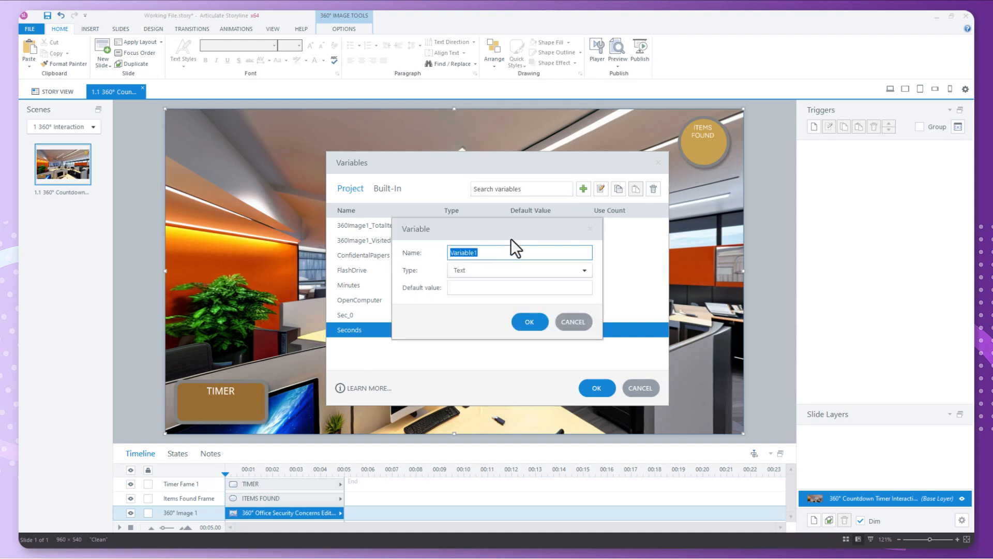
# - Create a text variable named TimerFinal with no default value and save the project variables
pyautogui.write('TimerFinal')
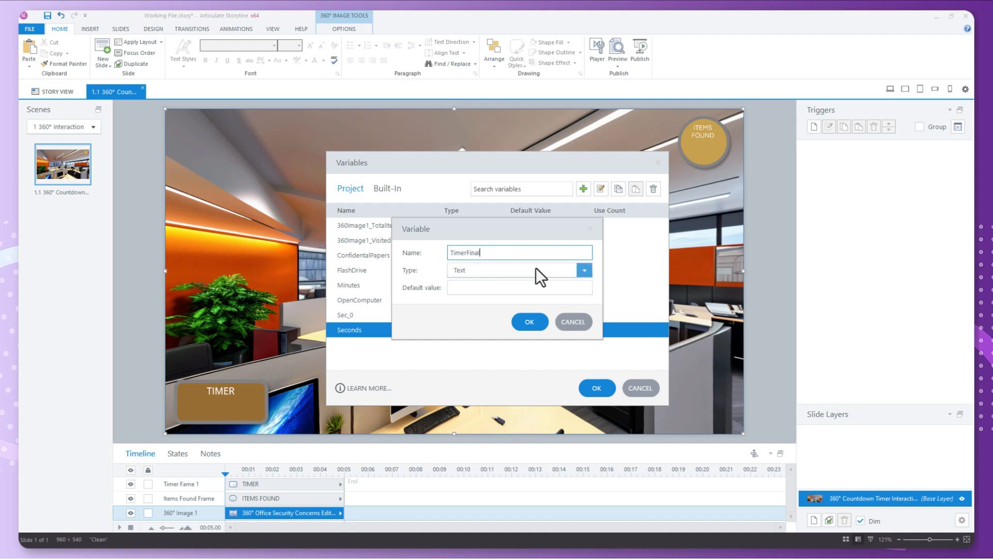
pyautogui.click(529, 322)
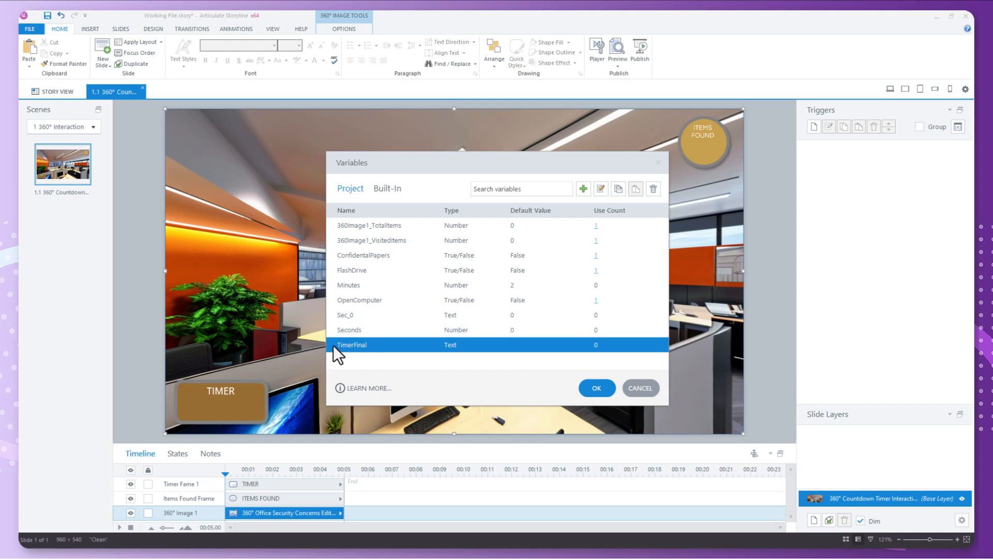
pyautogui.doubleClick(366, 316)
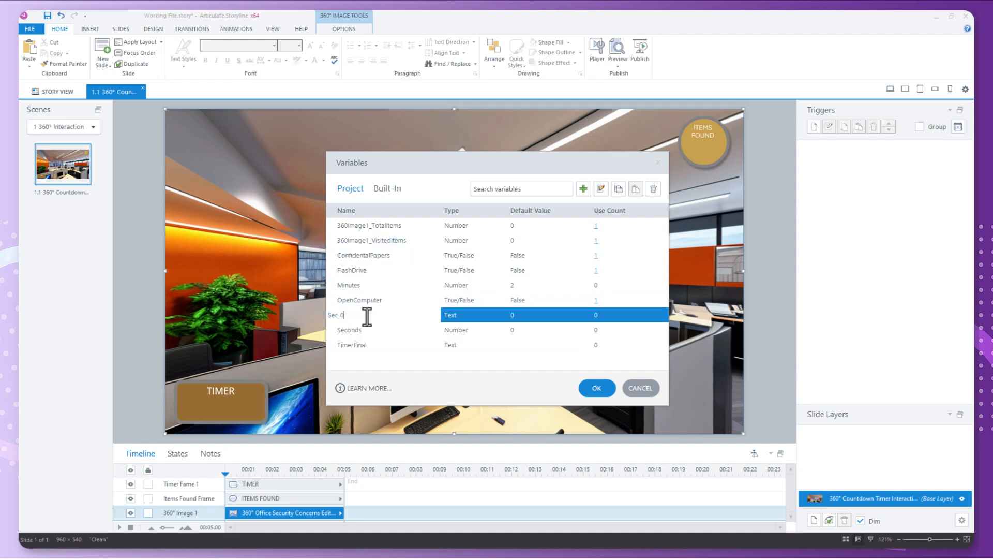
pyautogui.click(483, 322)
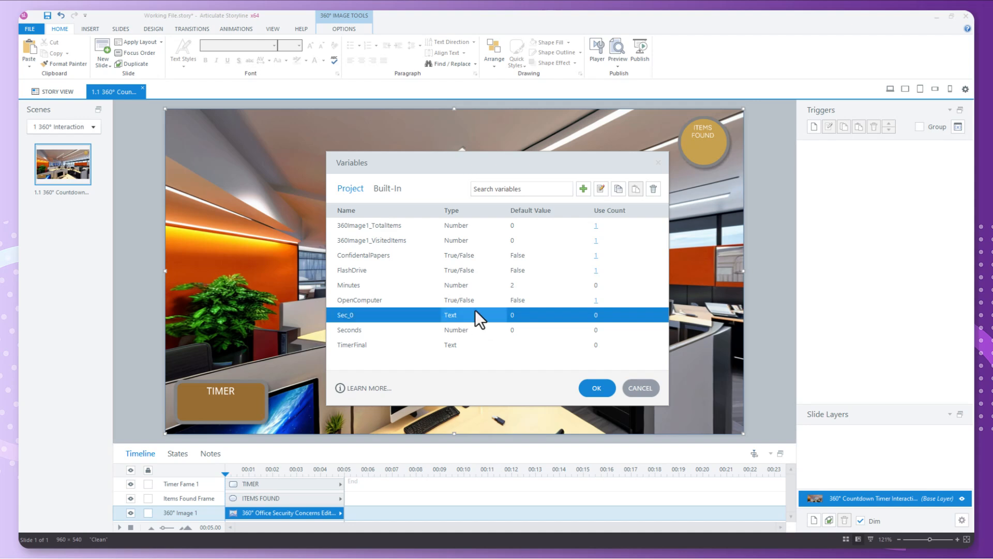
pyautogui.doubleClick(372, 333)
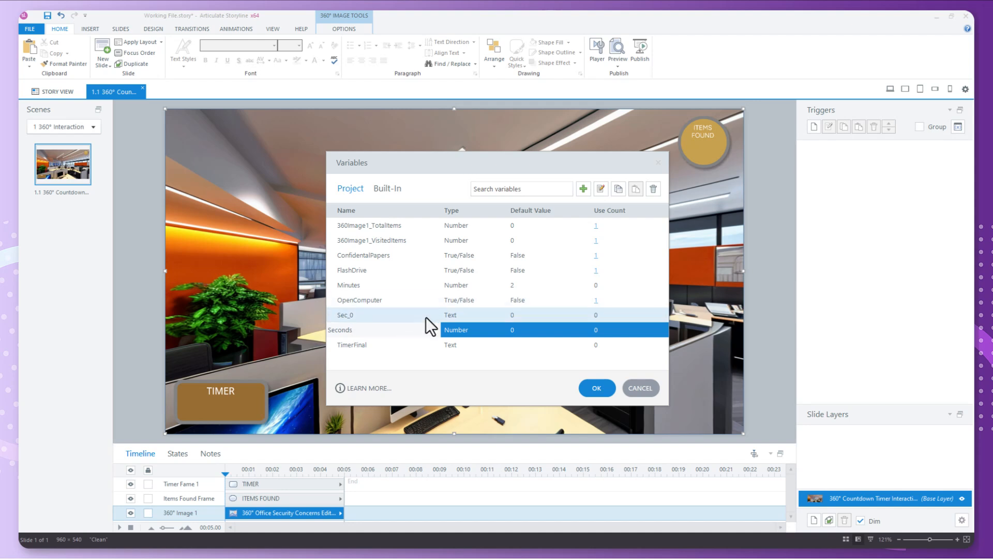
pyautogui.click(603, 389)
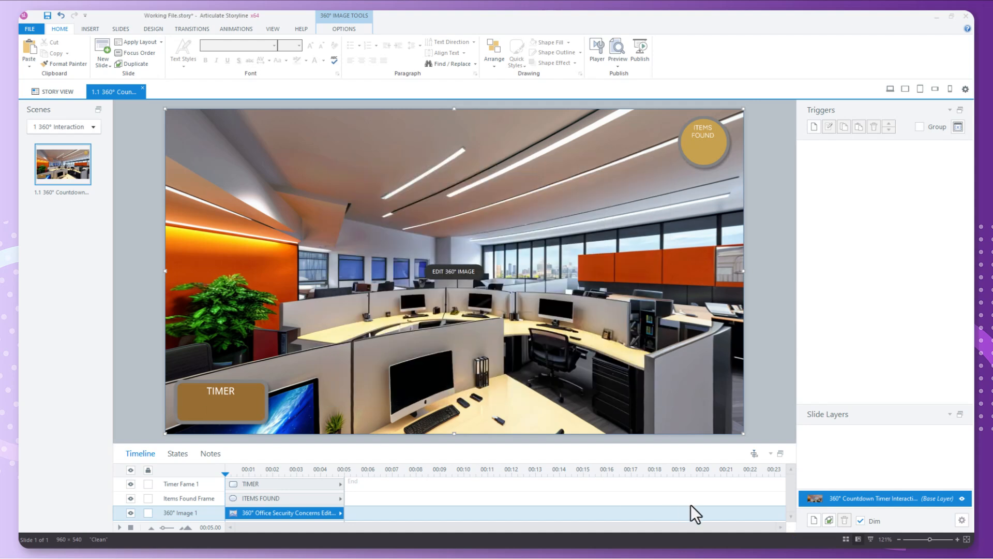
# - Add a slide layer named Timer and shorten its timeline to 1 second
pyautogui.click(814, 519)
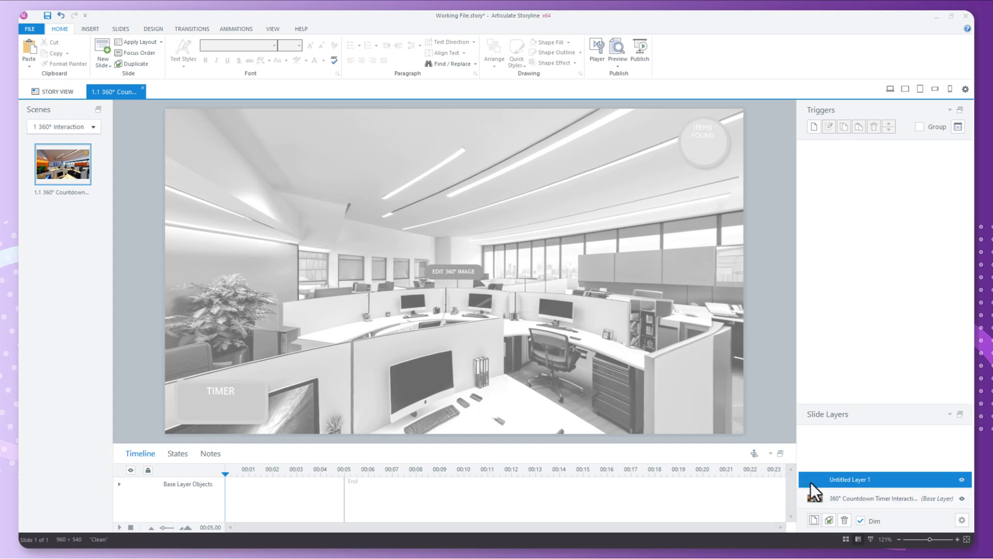
pyautogui.doubleClick(843, 480)
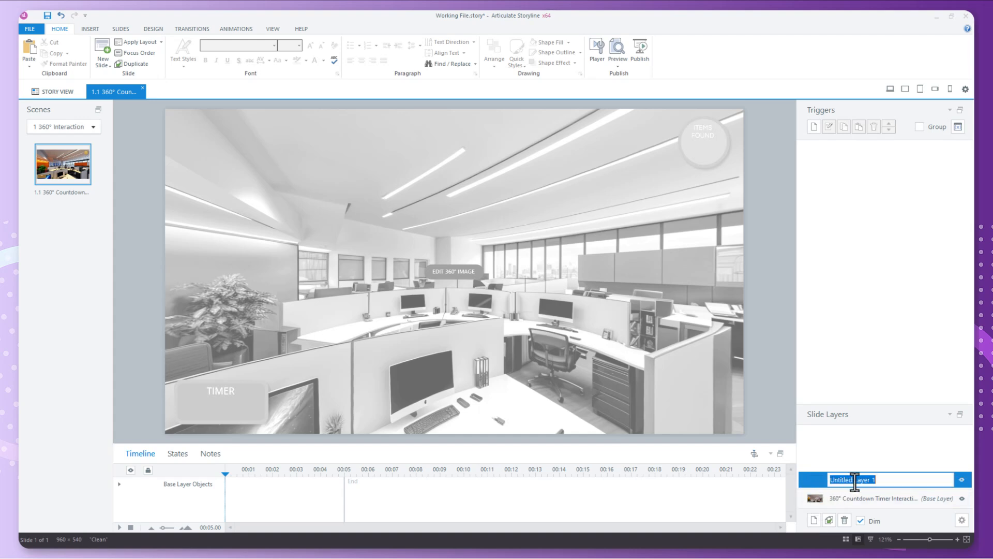
pyautogui.write('Timer')
pyautogui.press('Return')
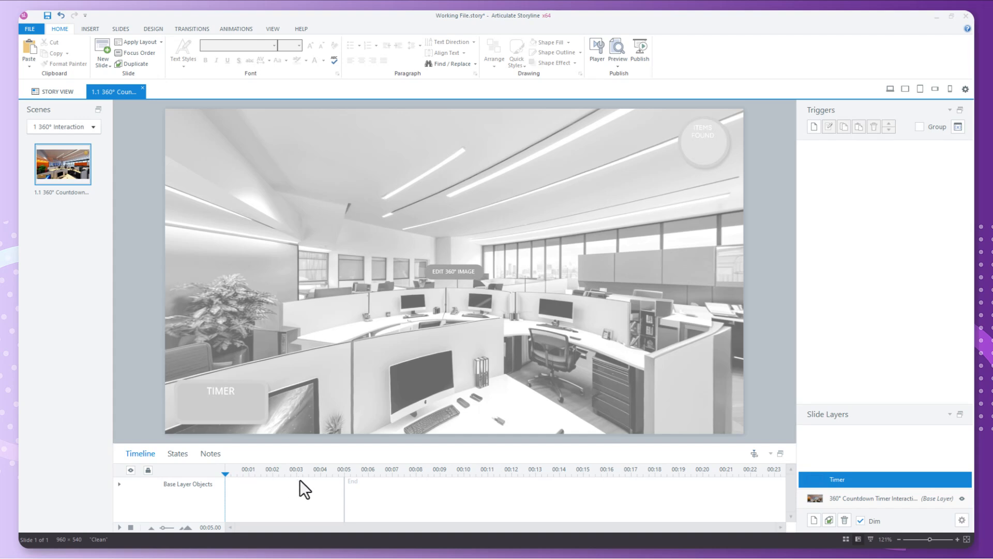
pyautogui.moveTo(323, 487); pyautogui.dragTo(251, 479)
# - Start a new trigger on the Timer layer that adjusts a variable by subtracting 1 from Seconds
pyautogui.click(814, 127)
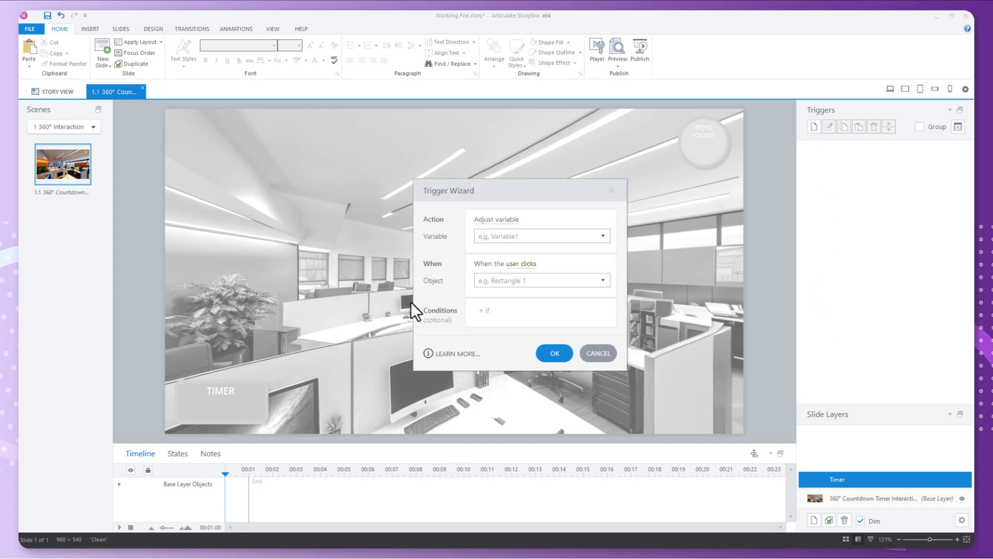
pyautogui.click(497, 222)
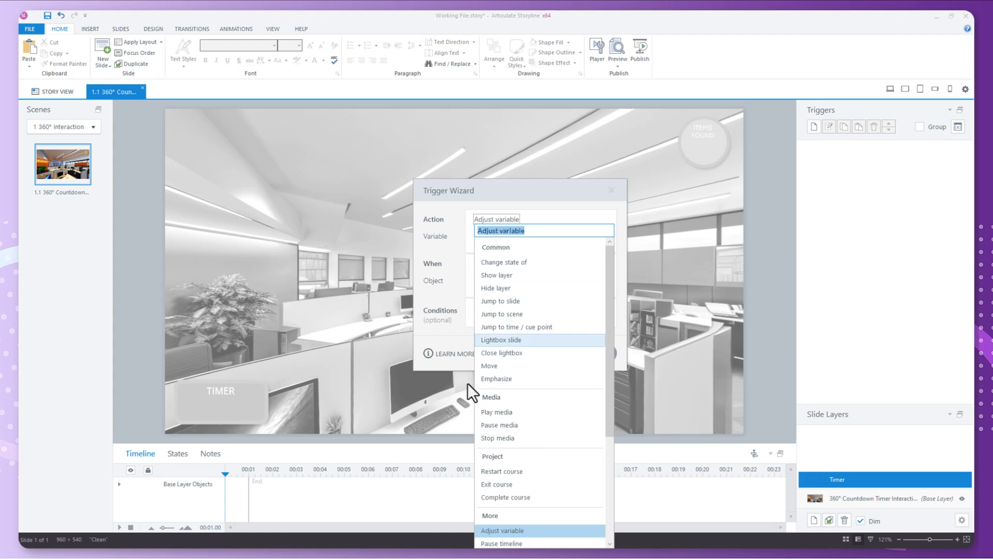
pyautogui.click(509, 532)
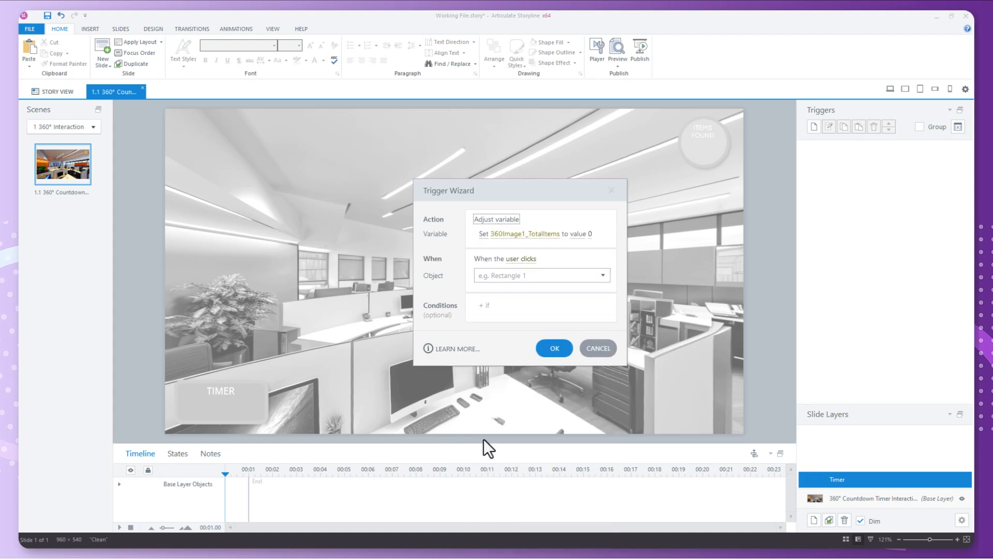
pyautogui.click(483, 233)
pyautogui.click(498, 262)
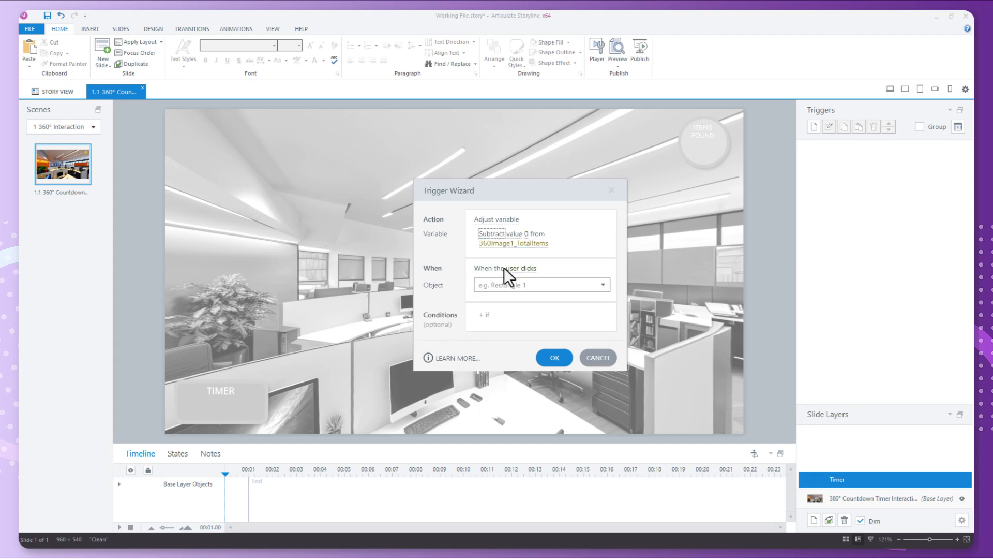
pyautogui.click(527, 233)
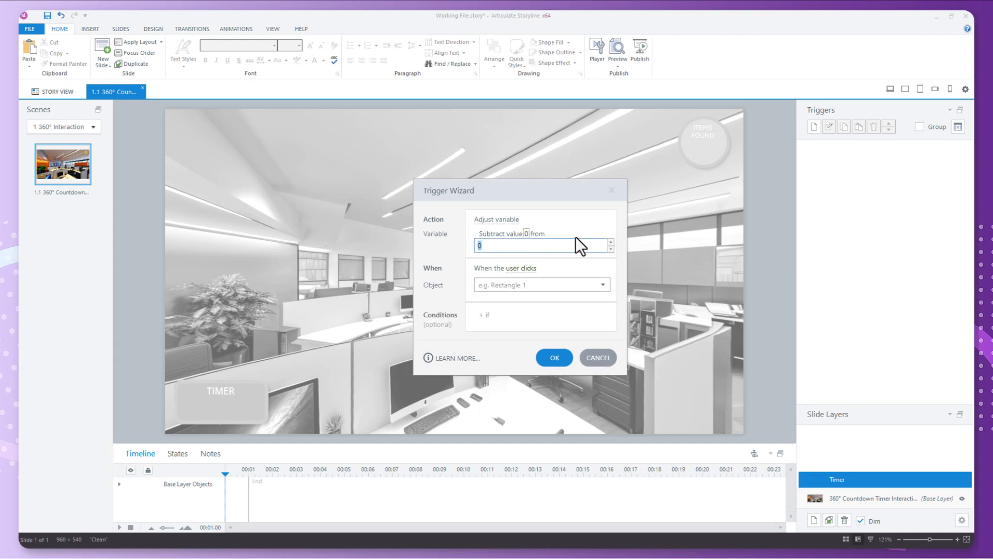
pyautogui.write('1')
pyautogui.press('Return')
pyautogui.click(532, 244)
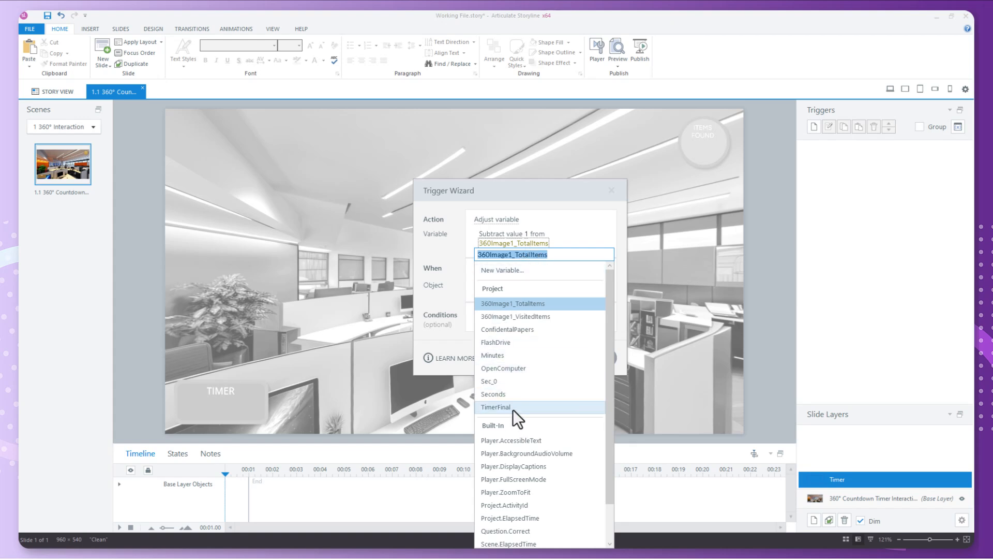
pyautogui.click(512, 394)
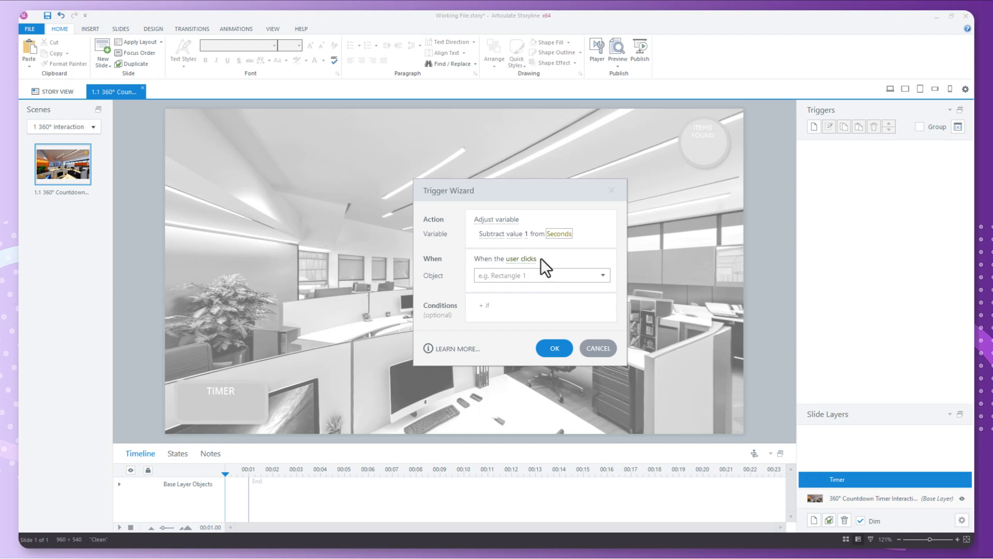
# - Make the Seconds trigger run when the timeline ends on this layer if Seconds is not equal to 0, and save it
pyautogui.click(517, 259)
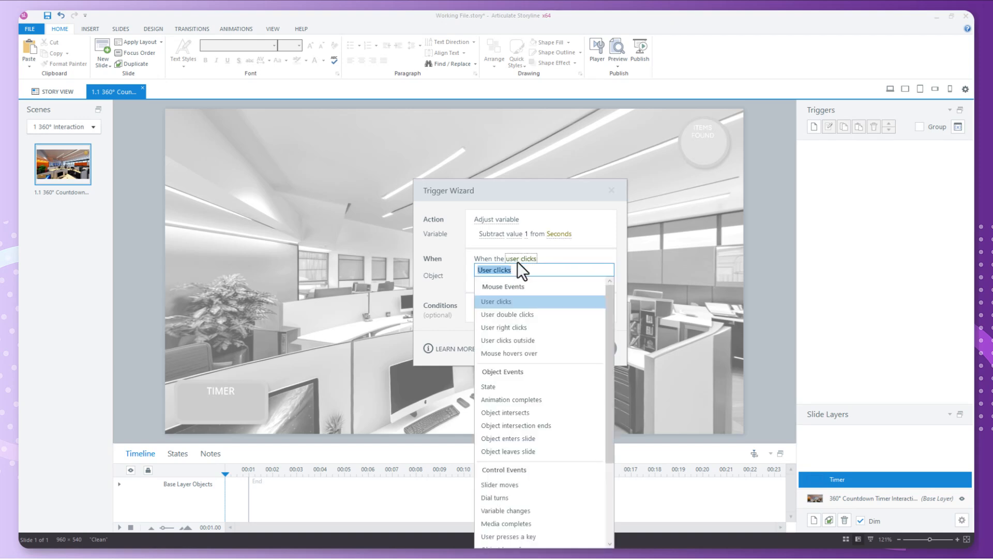
pyautogui.scroll(-4, 524, 446)
pyautogui.click(527, 481)
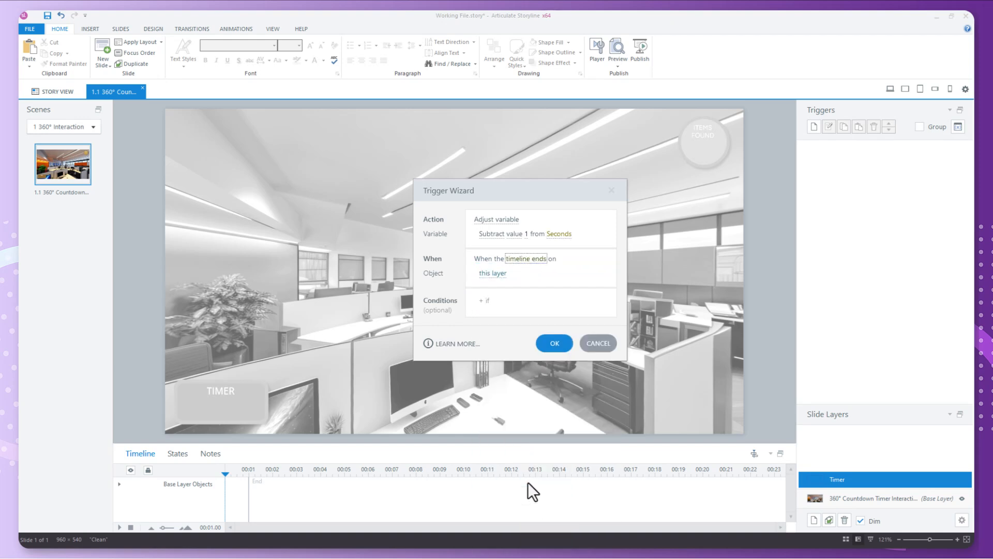
pyautogui.click(502, 304)
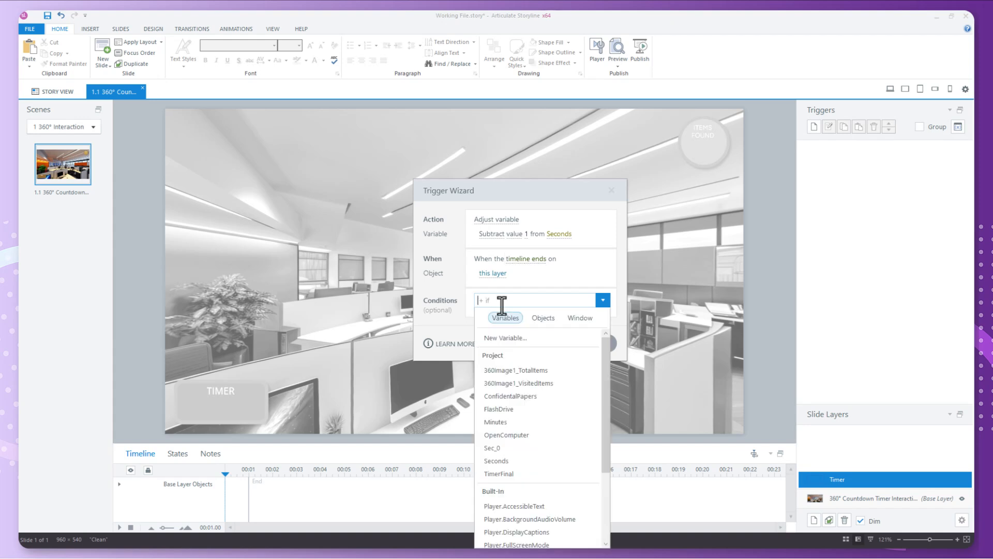
pyautogui.click(498, 460)
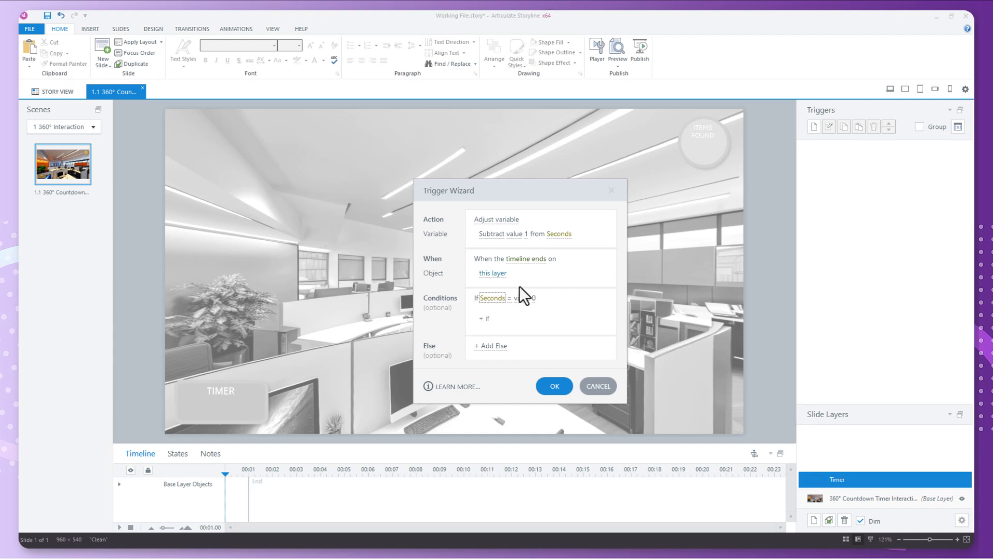
pyautogui.click(511, 298)
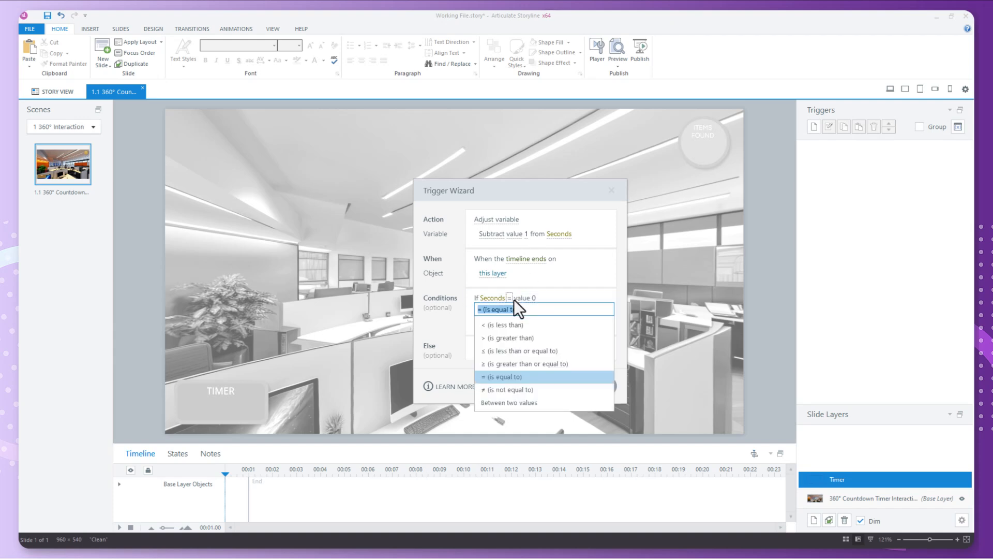
pyautogui.click(507, 390)
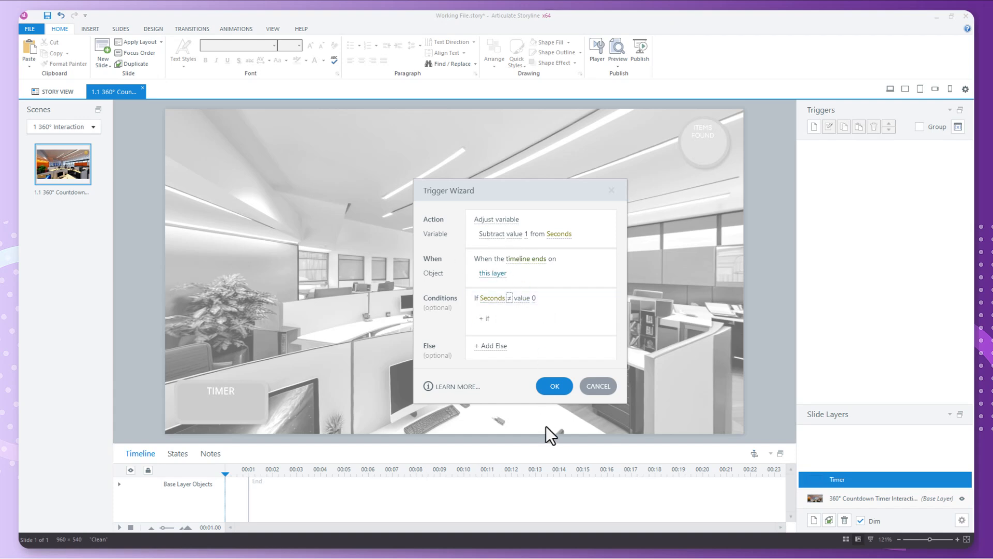
pyautogui.click(555, 386)
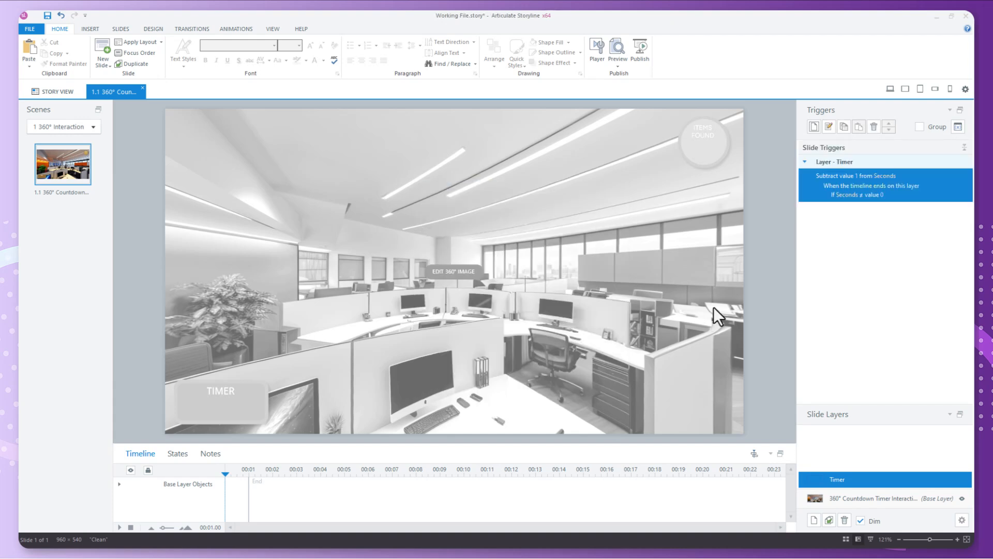
# - Start a second Timer layer trigger that subtracts 1 from Minutes when the timeline ends on this layer
pyautogui.click(815, 128)
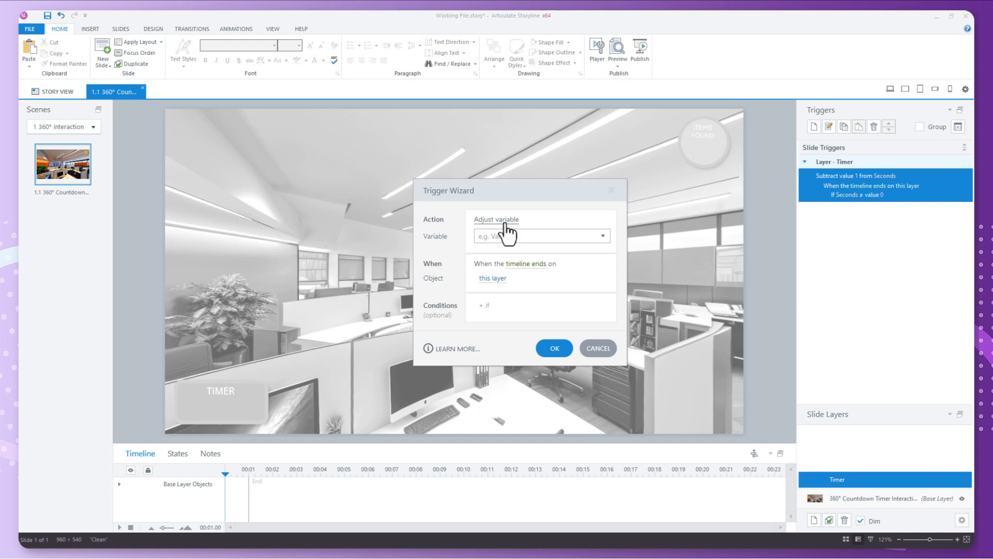
pyautogui.click(528, 238)
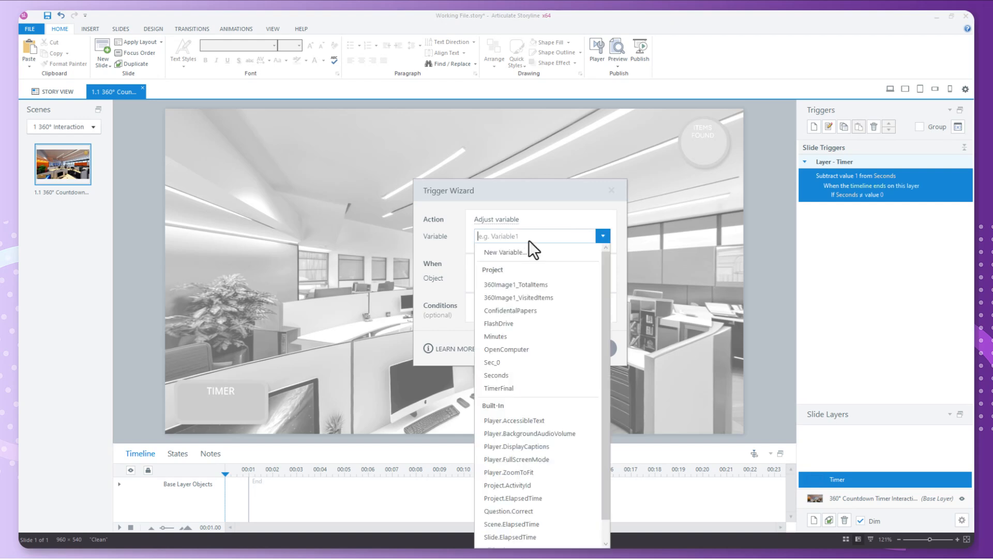
pyautogui.click(510, 338)
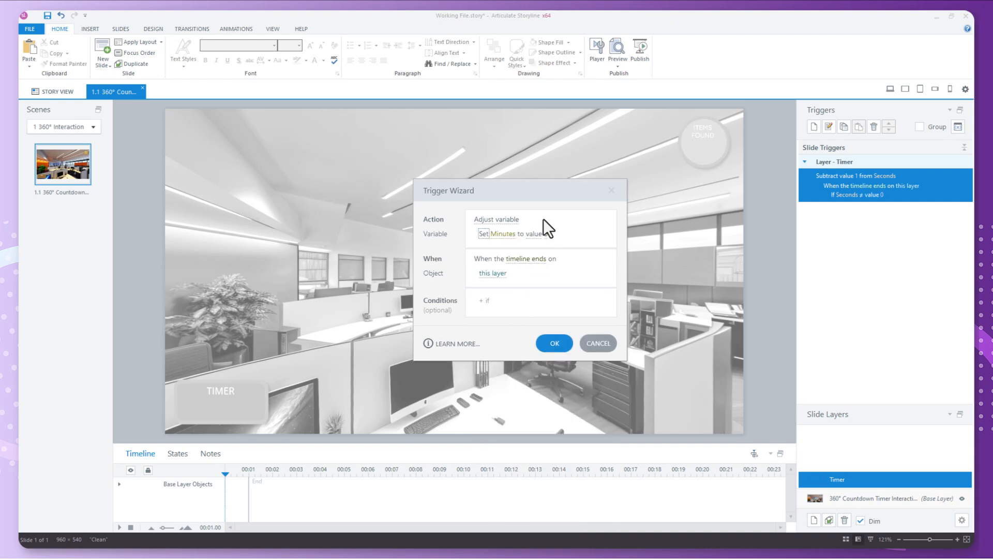
pyautogui.click(484, 239)
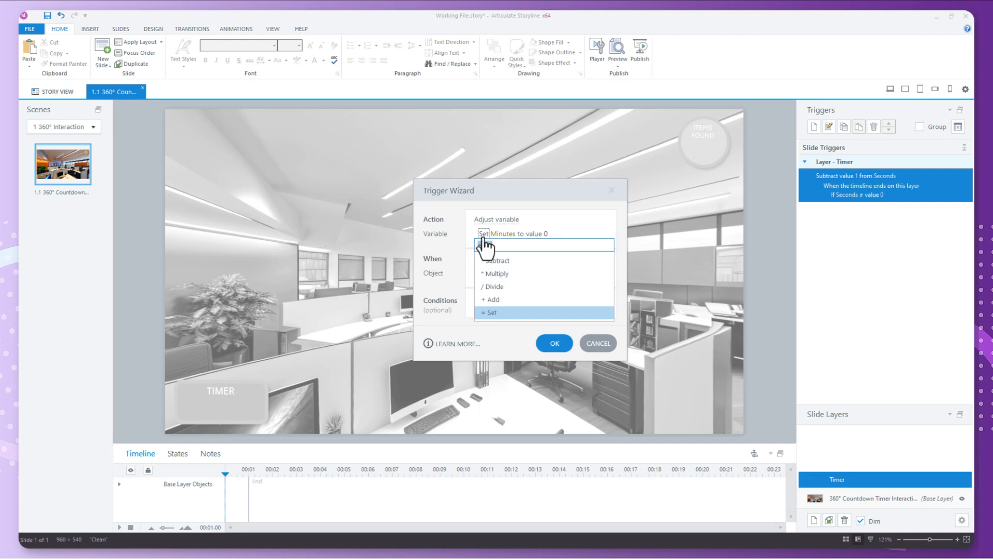
pyautogui.click(493, 273)
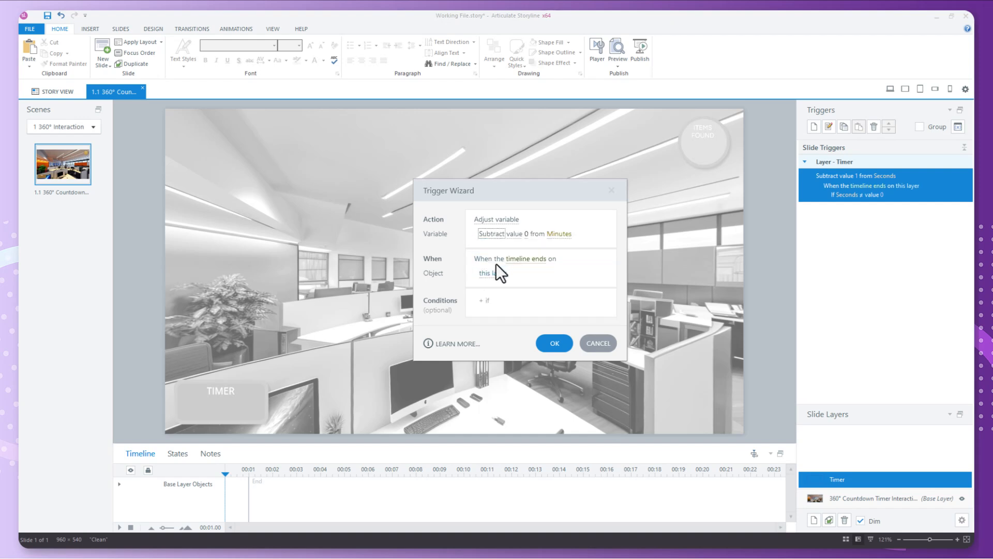
pyautogui.click(525, 234)
pyautogui.write('1')
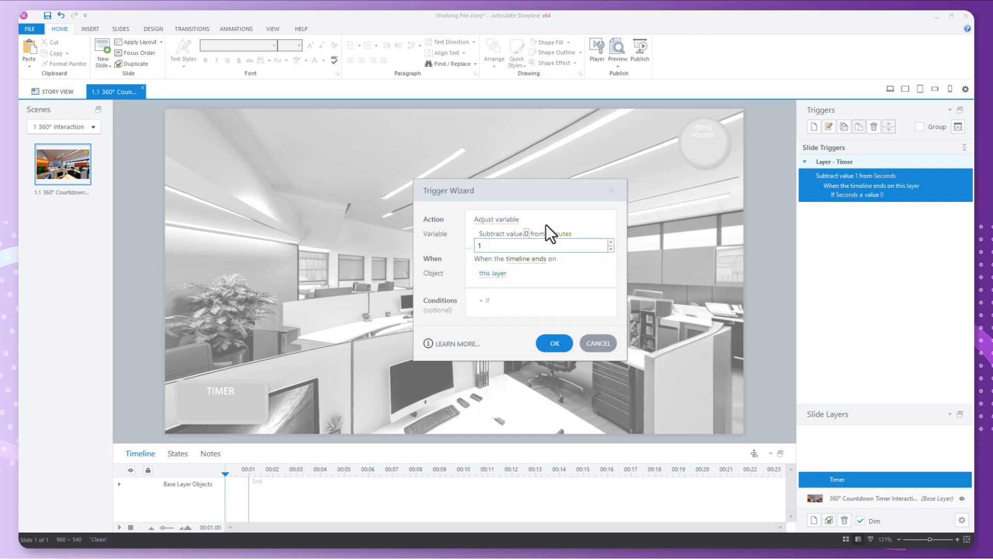
pyautogui.click(562, 212)
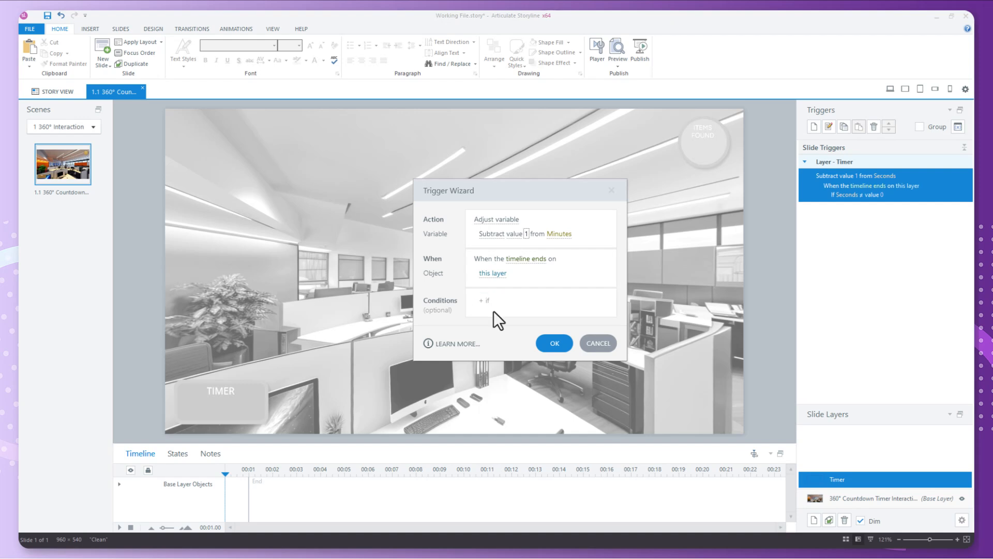
# - Limit the Minutes trigger to run if Seconds equals 0 and Minutes is greater than 0, and save it
pyautogui.click(511, 300)
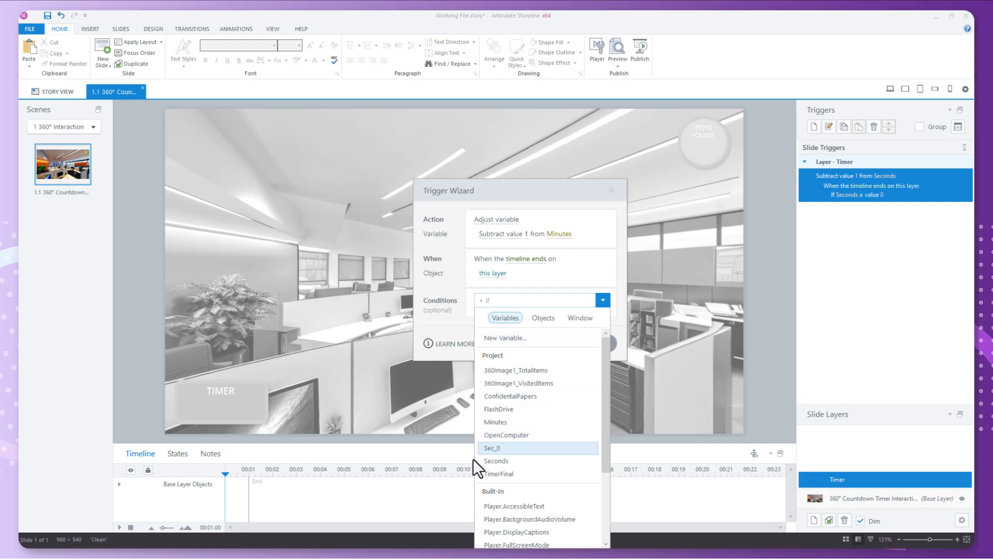
pyautogui.click(493, 460)
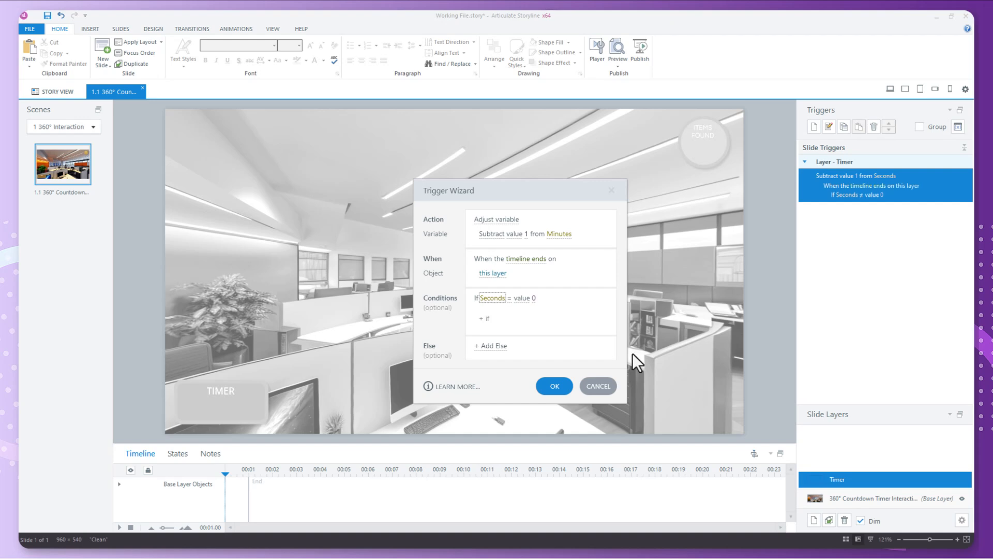
pyautogui.click(484, 318)
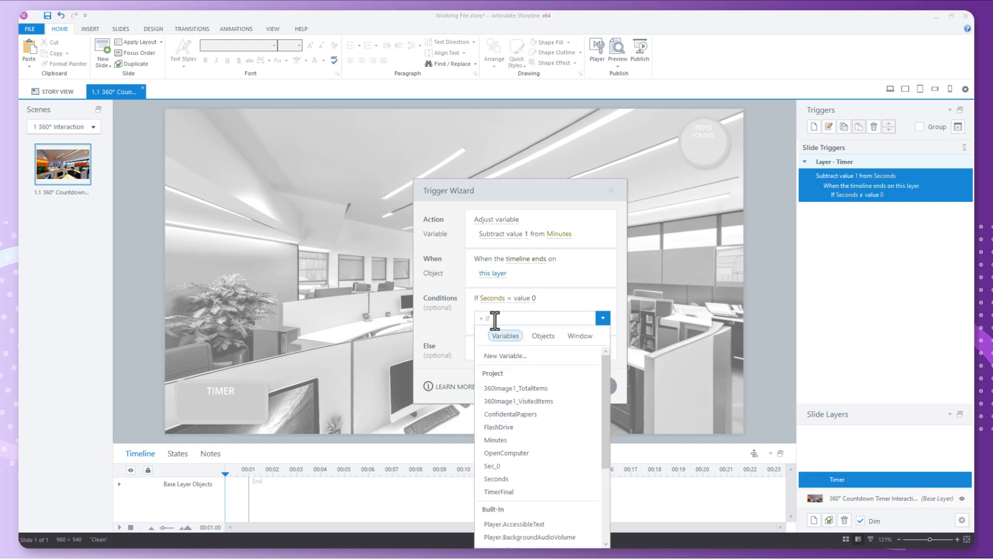
pyautogui.click(513, 440)
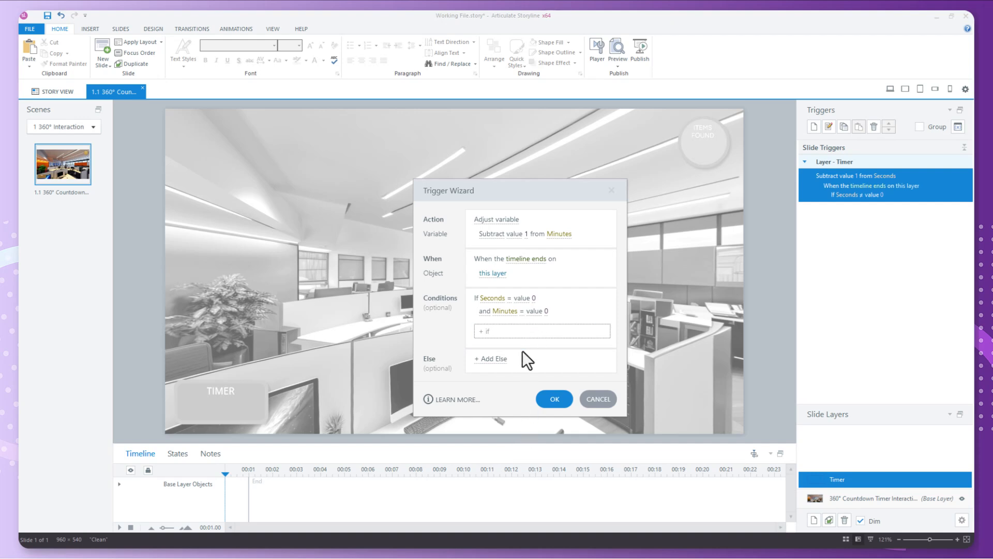
pyautogui.click(522, 311)
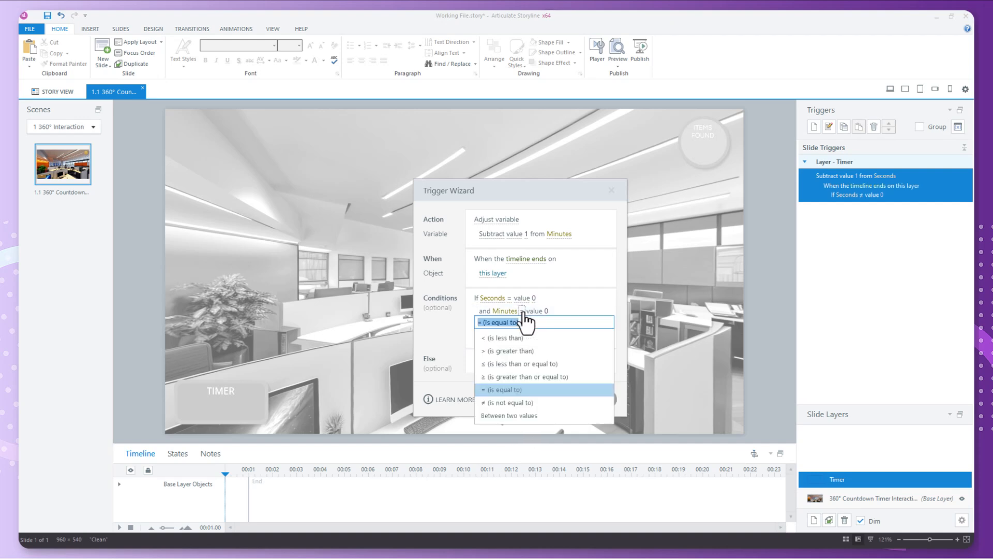
pyautogui.click(515, 351)
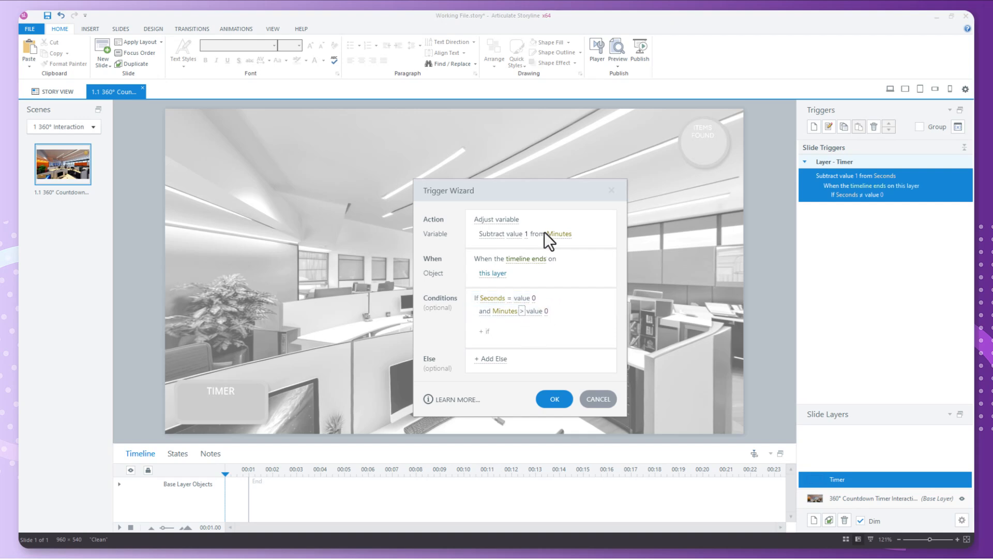
pyautogui.click(551, 403)
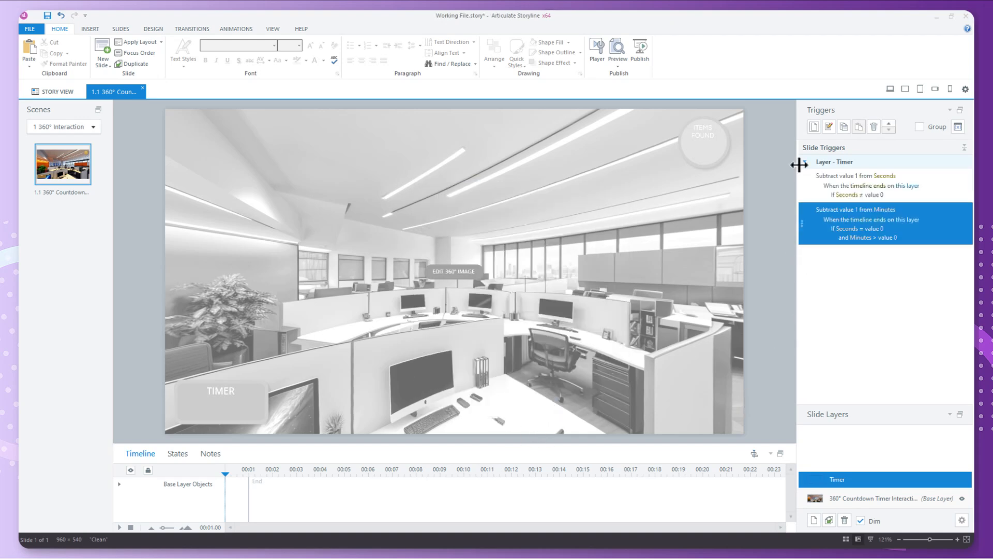
# - Start a new Timer layer trigger that adjusts a variable by setting Seconds to 59
pyautogui.click(814, 131)
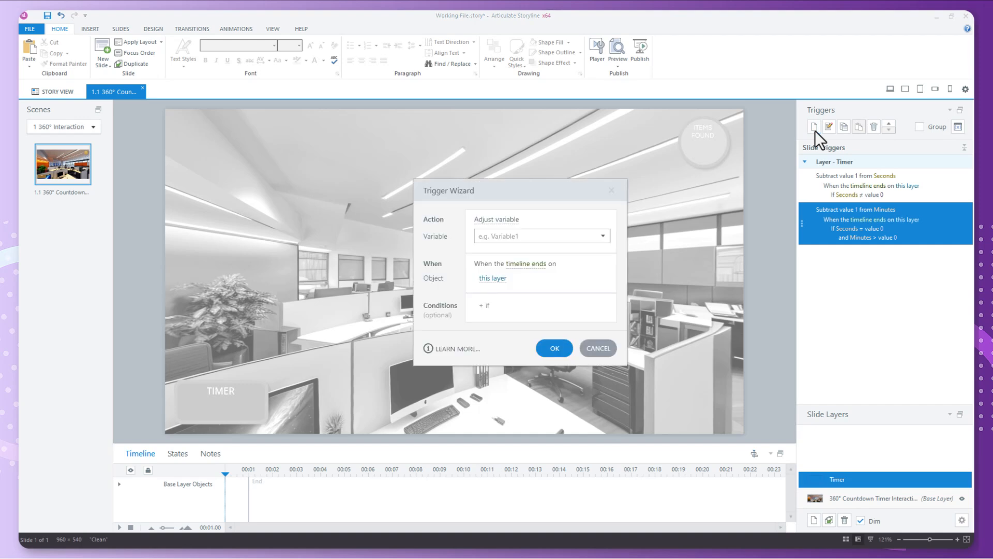
pyautogui.click(507, 218)
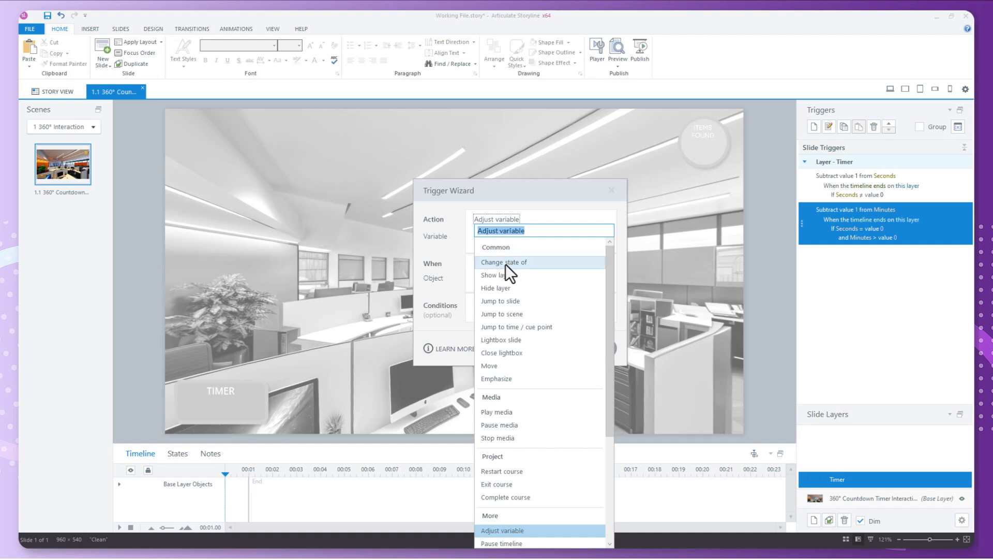
pyautogui.click(543, 223)
pyautogui.click(501, 236)
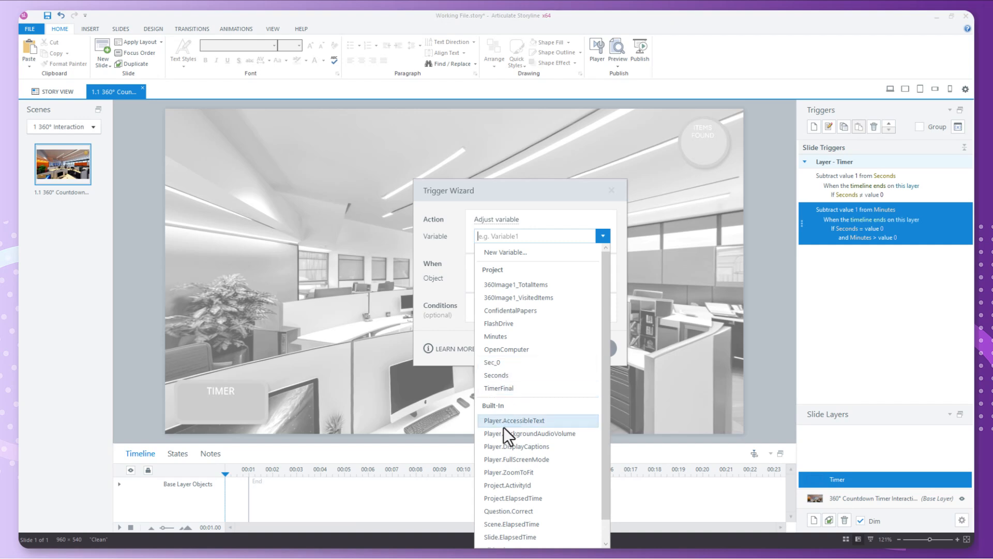
pyautogui.click(504, 376)
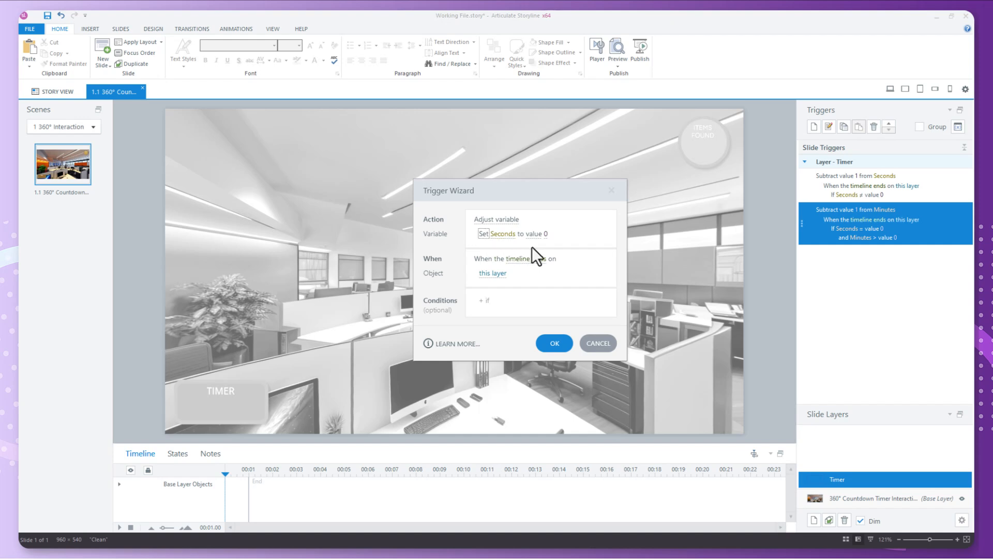
pyautogui.click(546, 234)
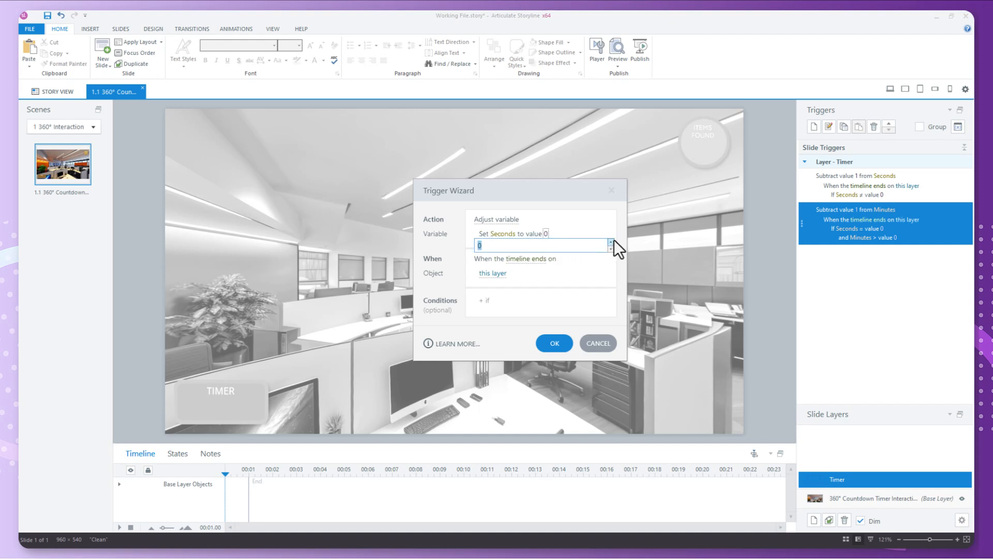
pyautogui.write('59')
pyautogui.click(583, 269)
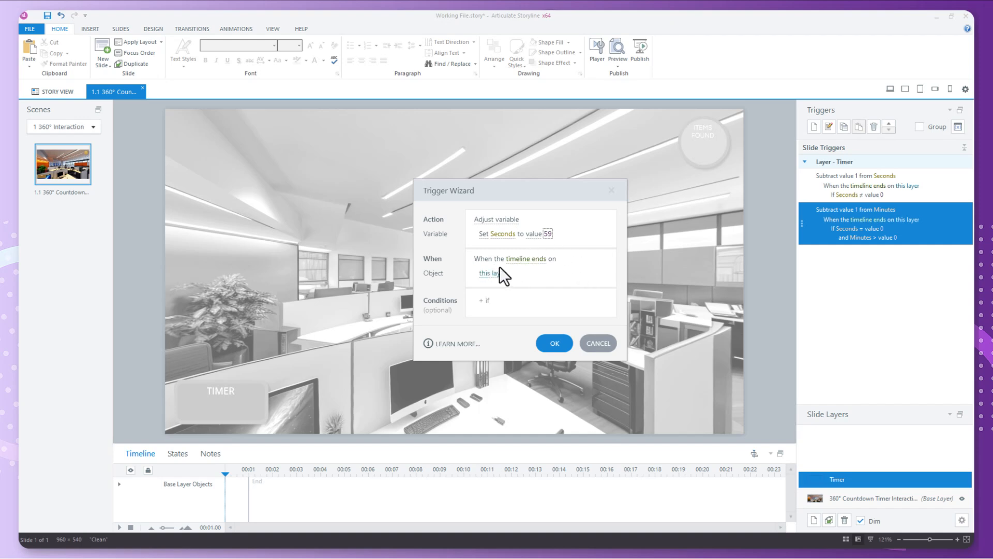
# - Make the Seconds reset trigger run when the Minutes variable changes if Seconds equals 0, and save it
pyautogui.click(524, 258)
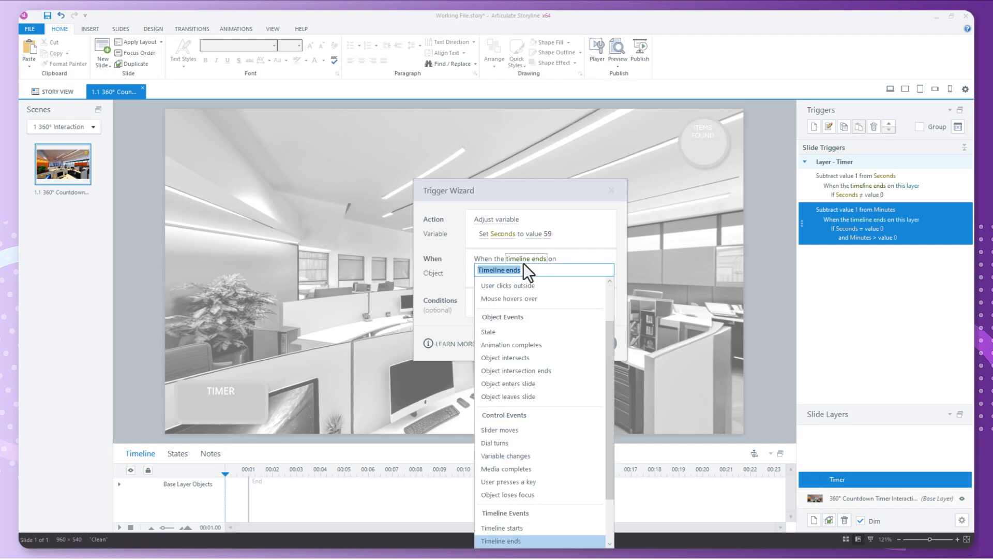
pyautogui.click(522, 456)
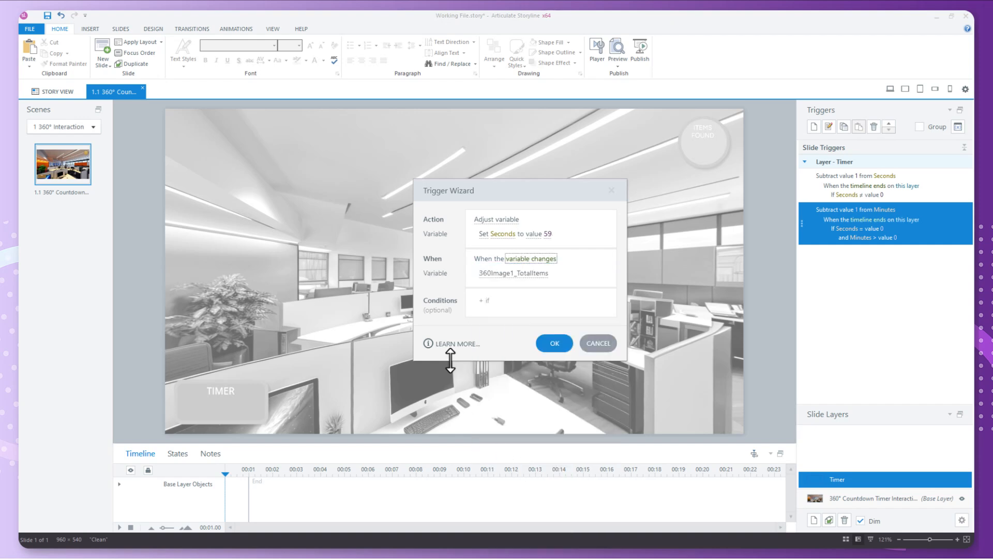
pyautogui.click(491, 273)
pyautogui.click(511, 381)
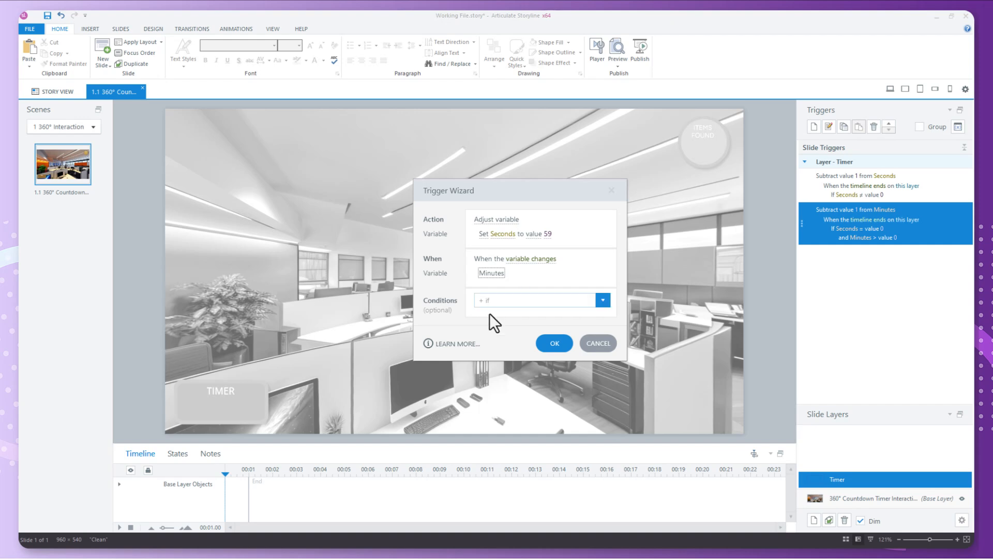
pyautogui.click(533, 300)
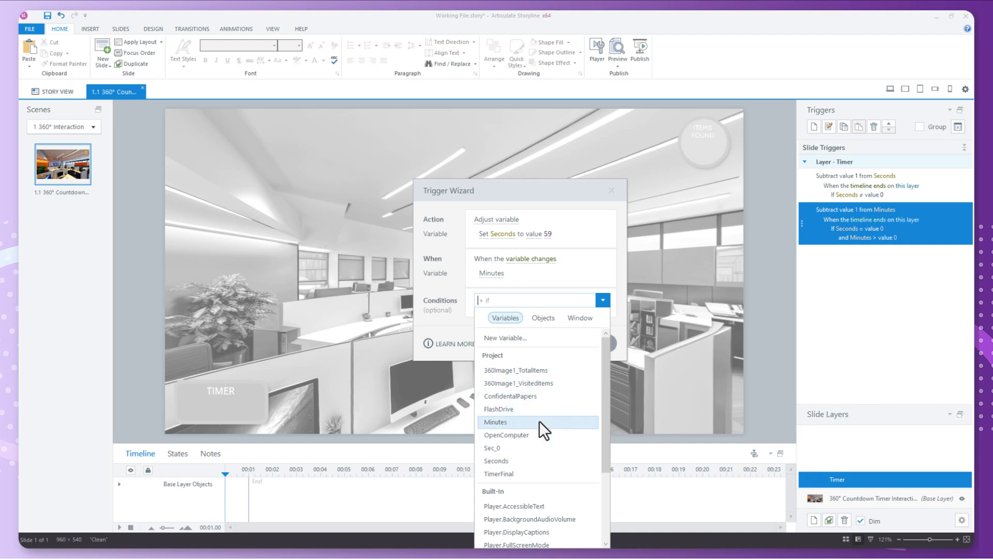
pyautogui.click(535, 460)
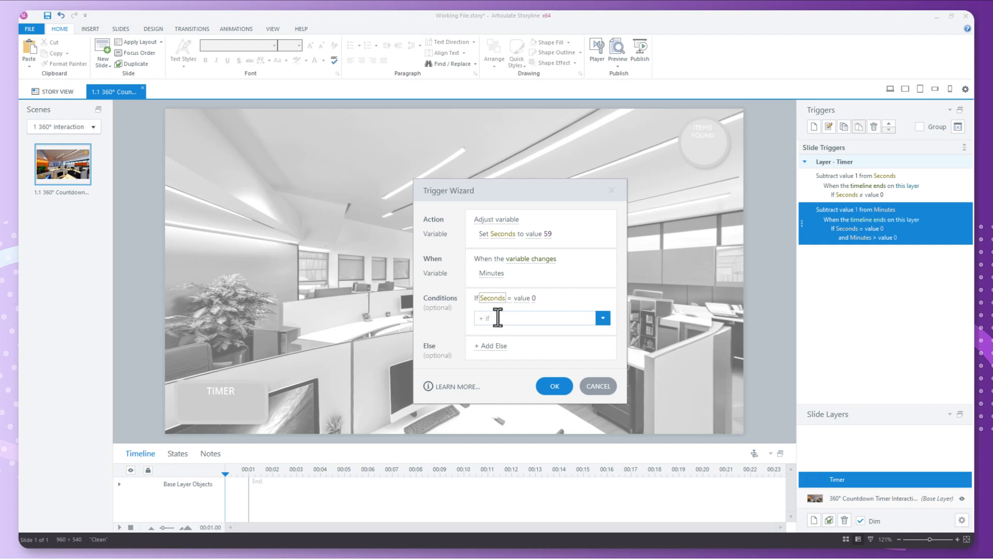
pyautogui.click(534, 299)
pyautogui.click(558, 298)
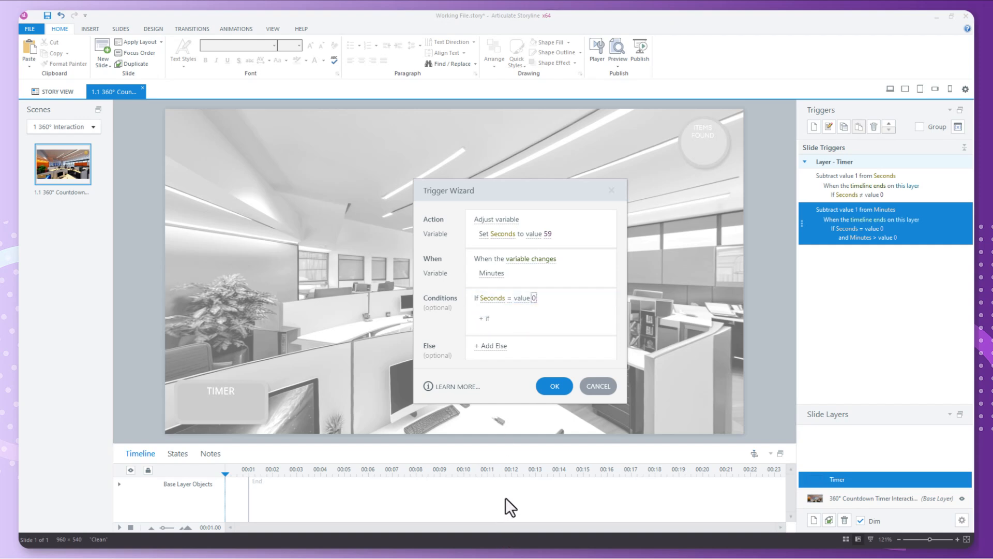
pyautogui.click(554, 385)
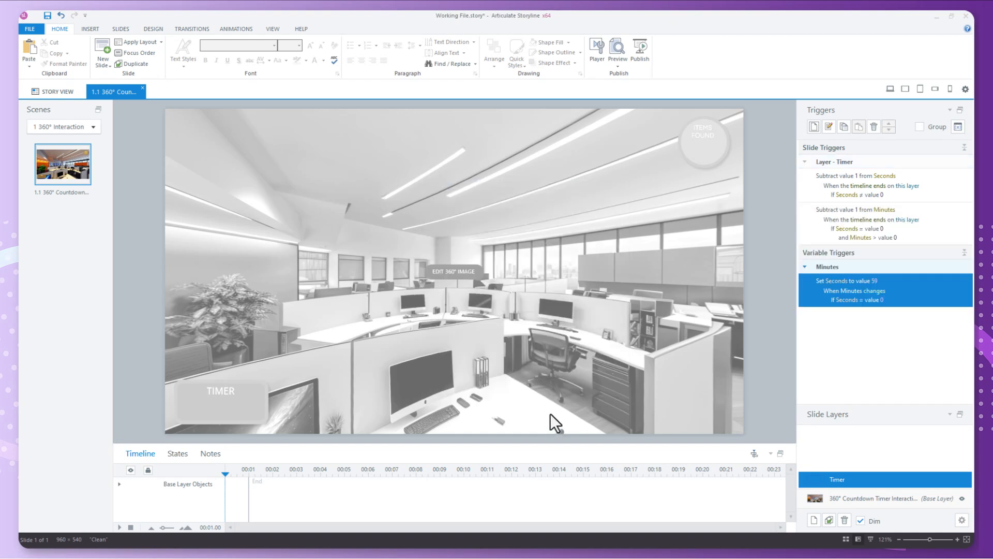
# - Add a trigger that jumps to time 0m 0s on this layer when the timeline ends on this layer
pyautogui.click(814, 127)
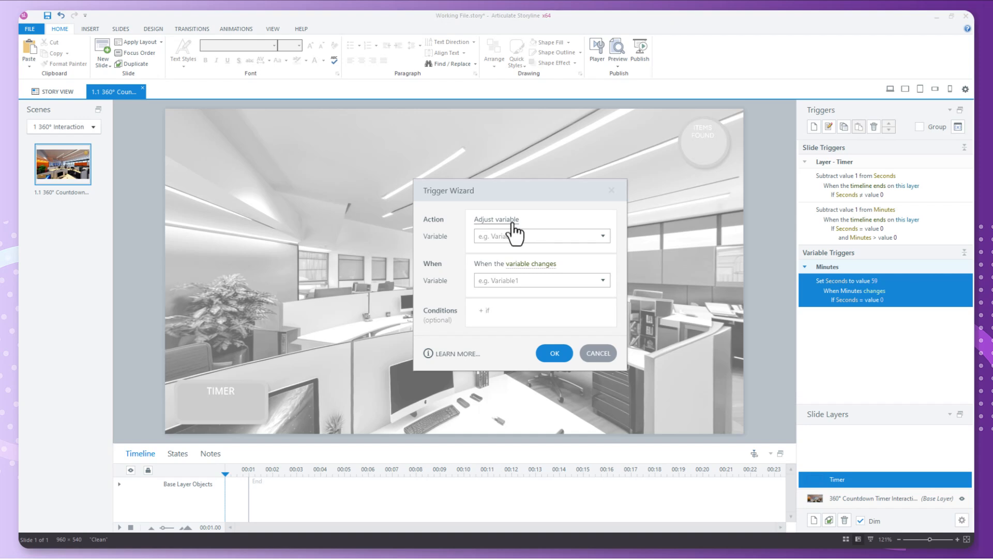
pyautogui.click(513, 222)
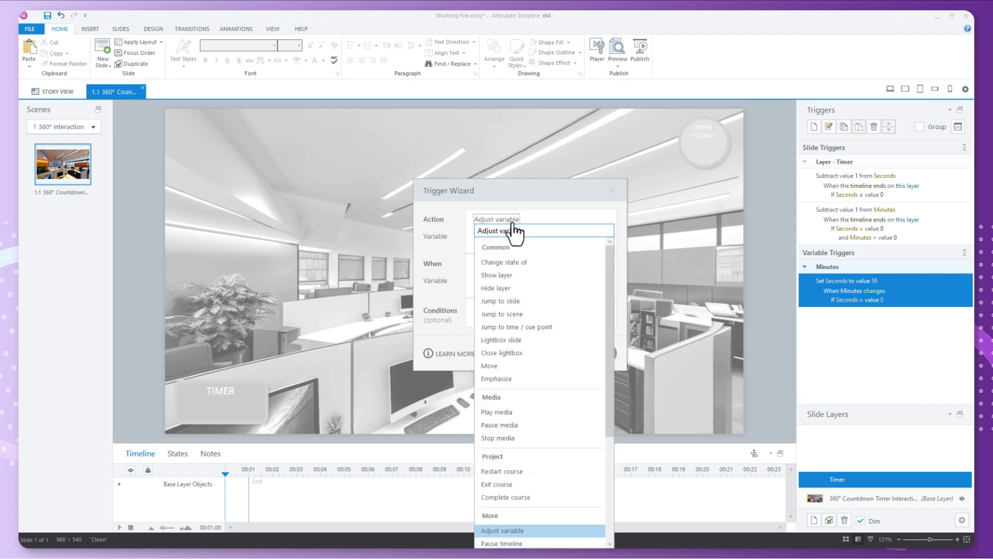
pyautogui.click(522, 327)
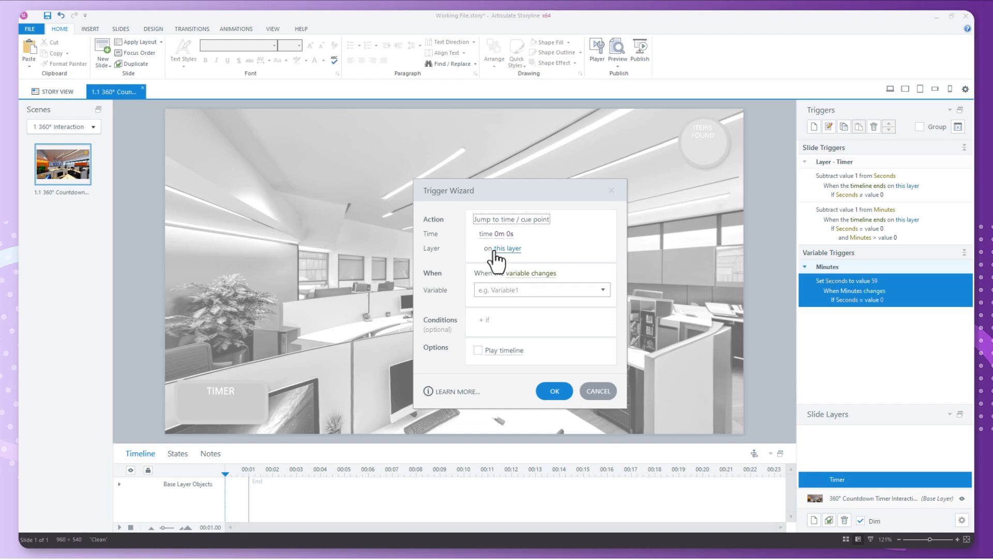
pyautogui.click(551, 274)
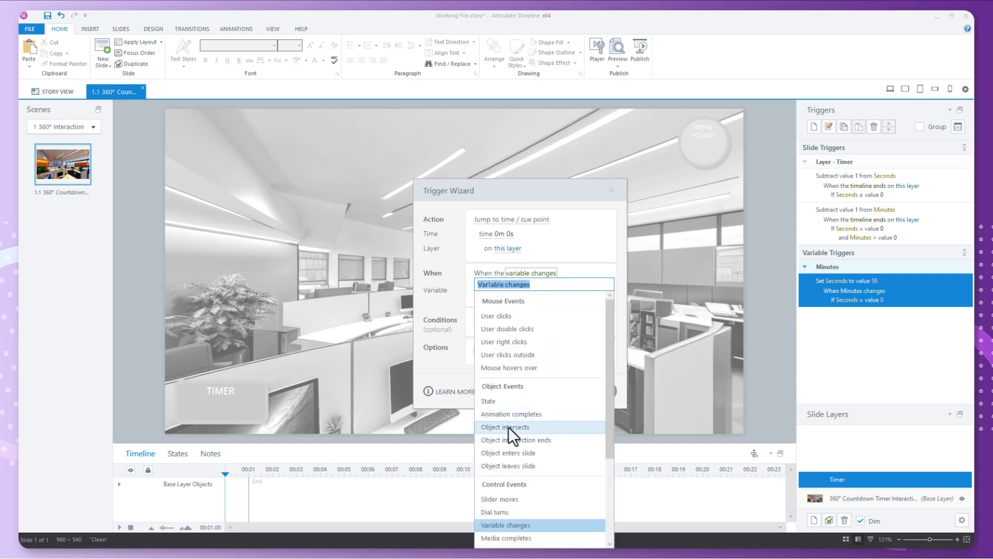
pyautogui.scroll(-3, 518, 438)
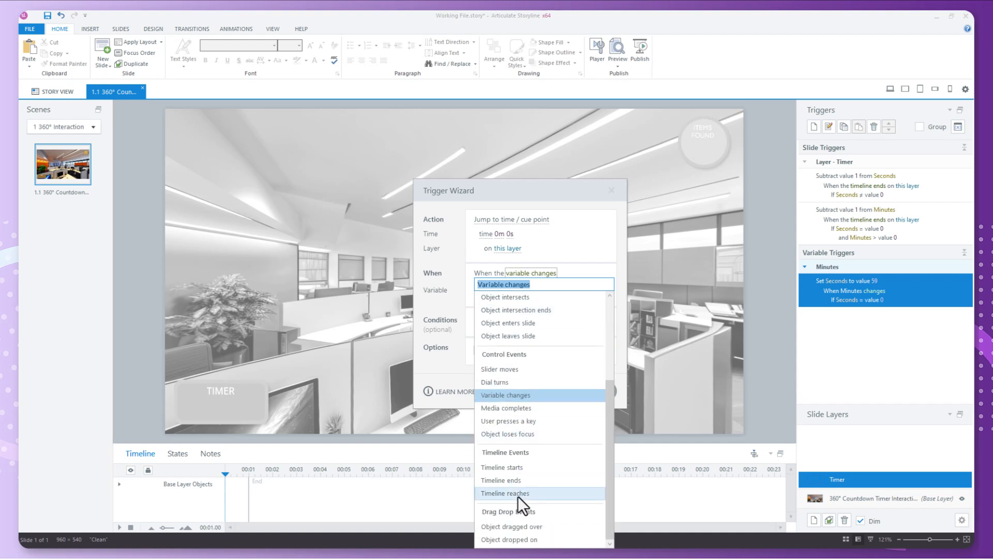
pyautogui.click(517, 481)
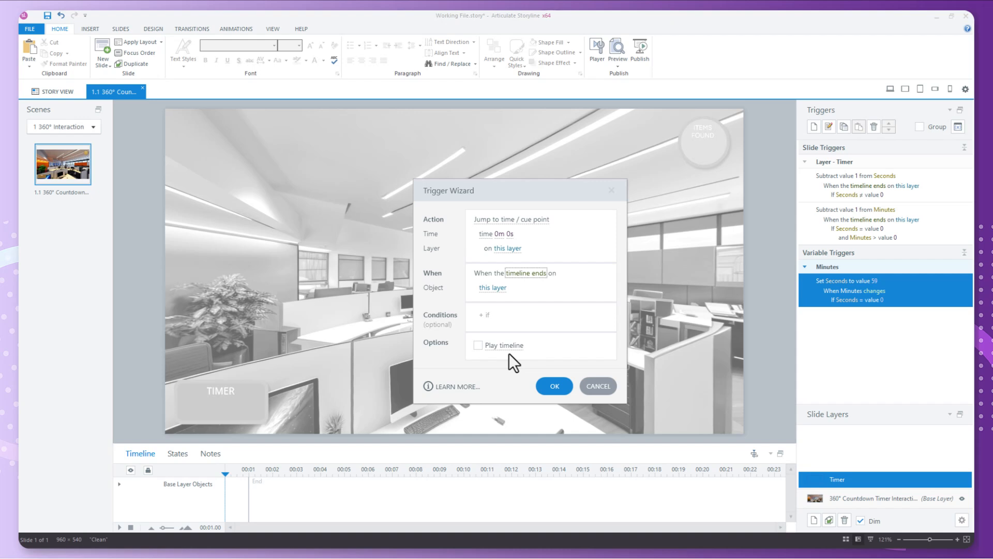
pyautogui.click(554, 387)
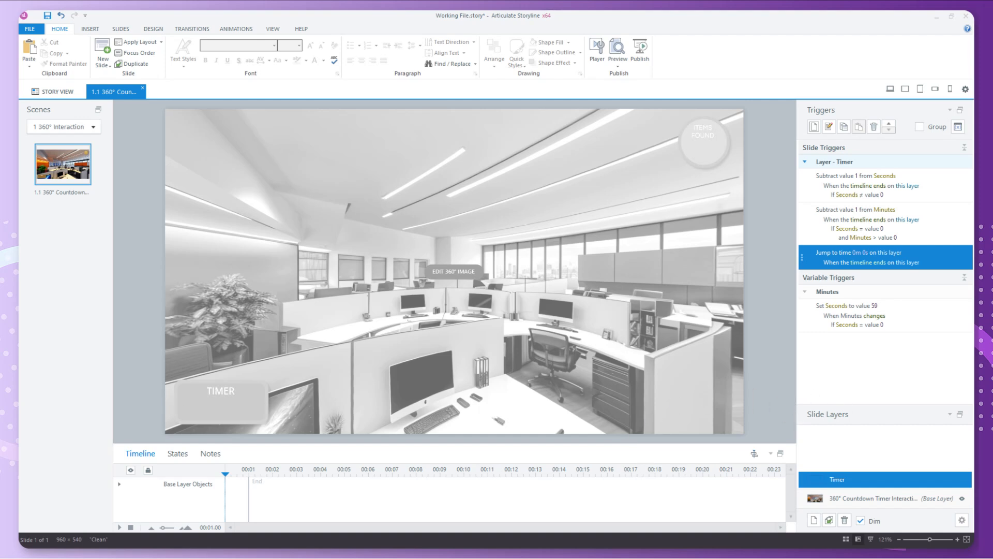
# - Draw a text box on the base layer inside the TIMER frame, below its title
pyautogui.click(813, 127)
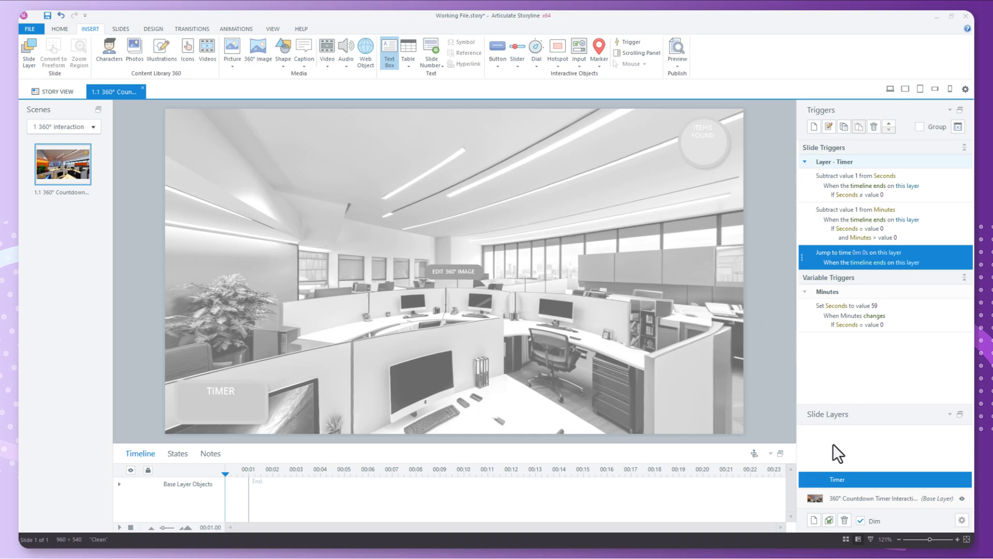
pyautogui.click(851, 499)
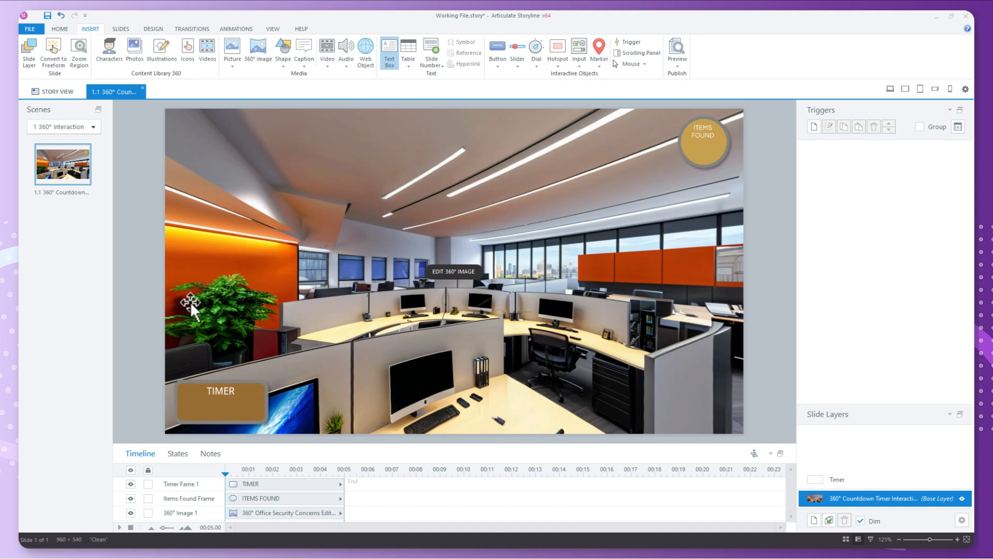
pyautogui.click(389, 51)
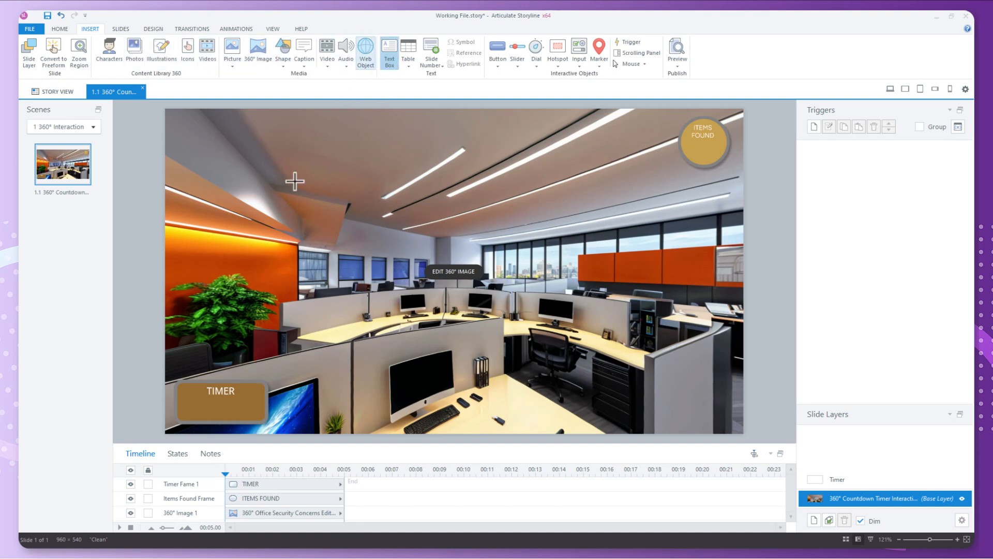
pyautogui.click(176, 396)
pyautogui.moveTo(176, 396)
pyautogui.mouseDown()
pyautogui.moveTo(299, 431)
pyautogui.moveTo(266, 421)
pyautogui.mouseUp()
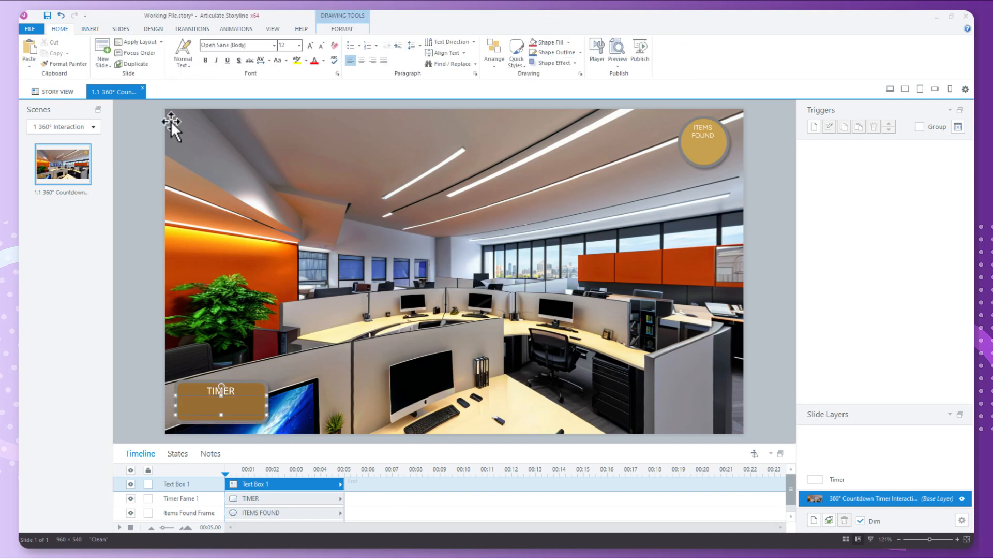
# - Insert a reference to the Minutes variable into the new text box in the TIMER frame
pyautogui.click(89, 30)
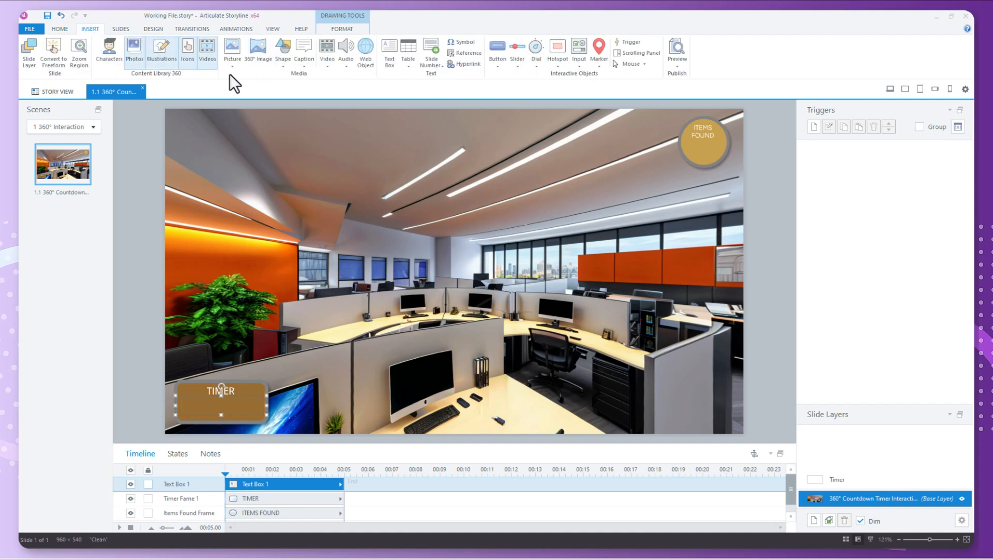
pyautogui.click(458, 54)
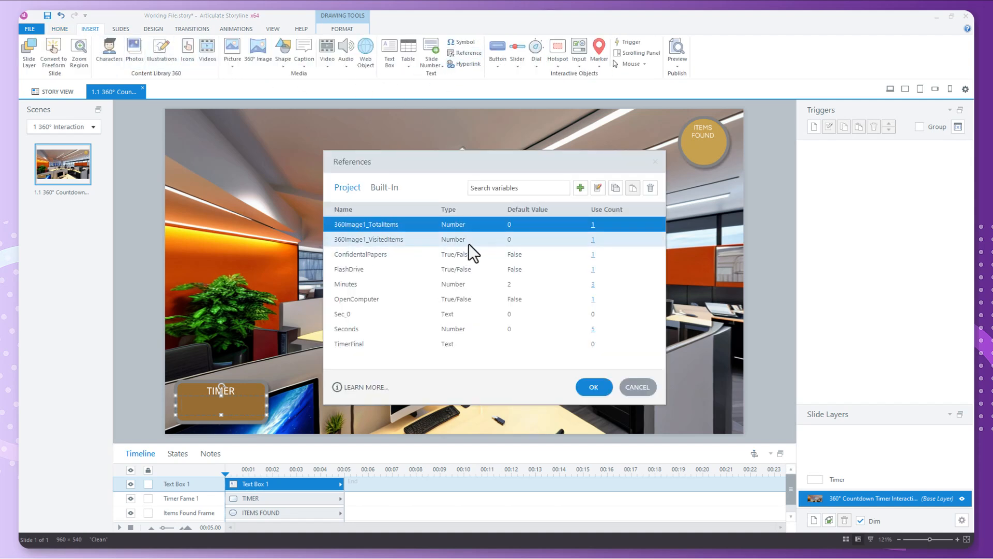
pyautogui.click(369, 284)
pyautogui.click(587, 392)
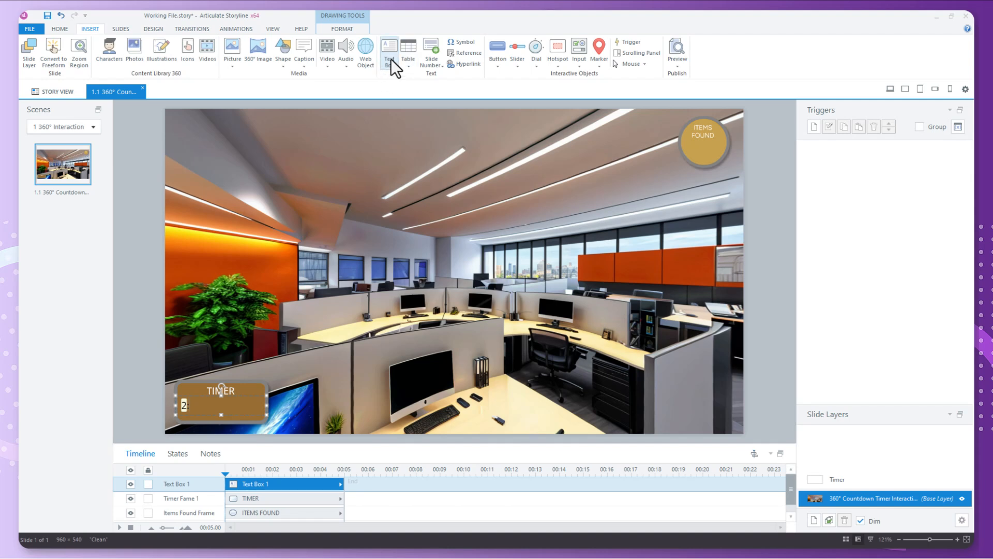
# - Insert references to the Sec_0 and Seconds variables after the Minutes reference in the TIMER text box
pyautogui.click(466, 52)
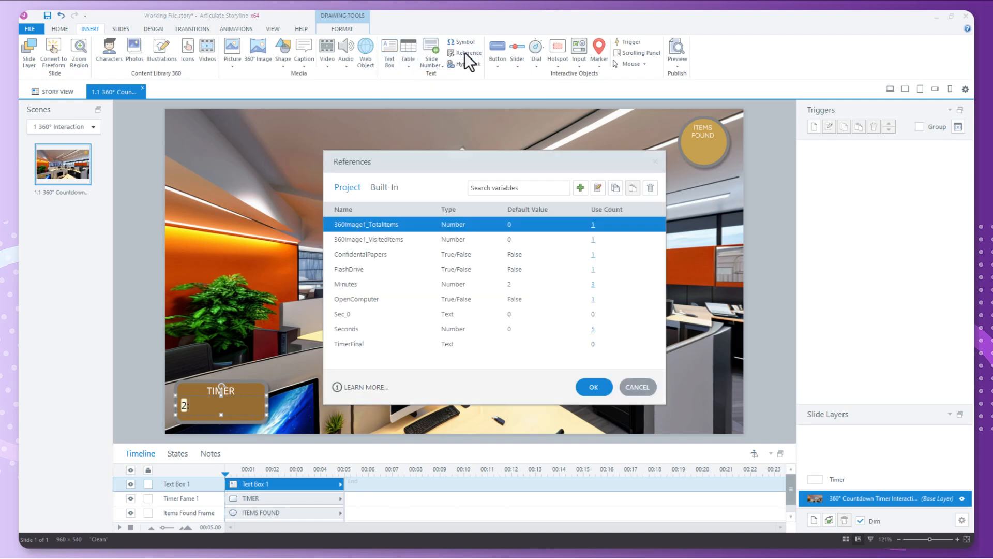
pyautogui.click(351, 313)
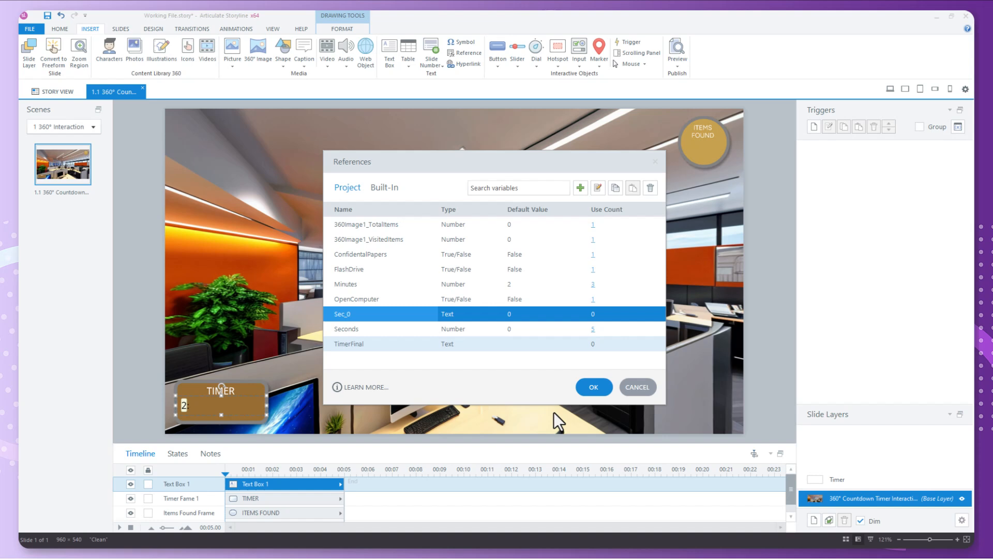
pyautogui.click(593, 387)
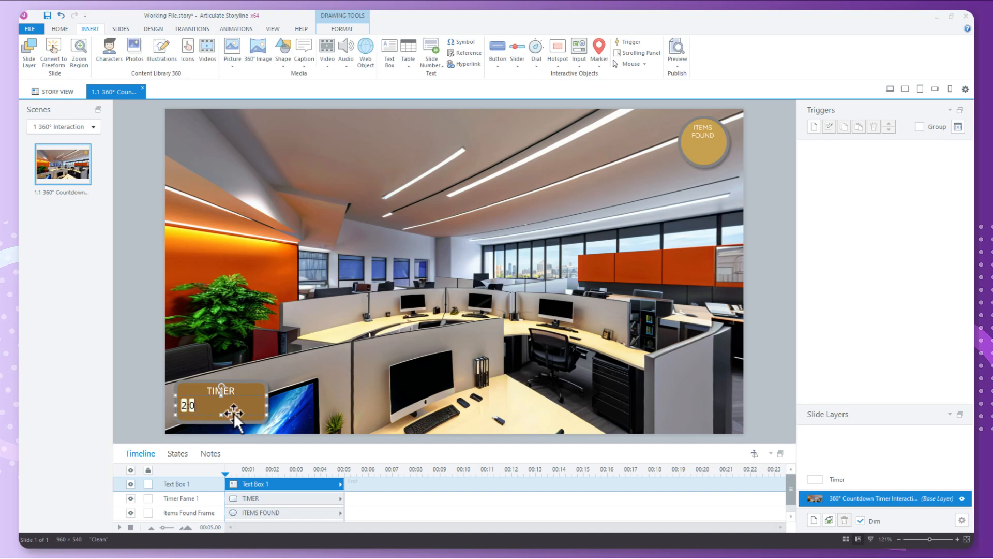
pyautogui.click(468, 54)
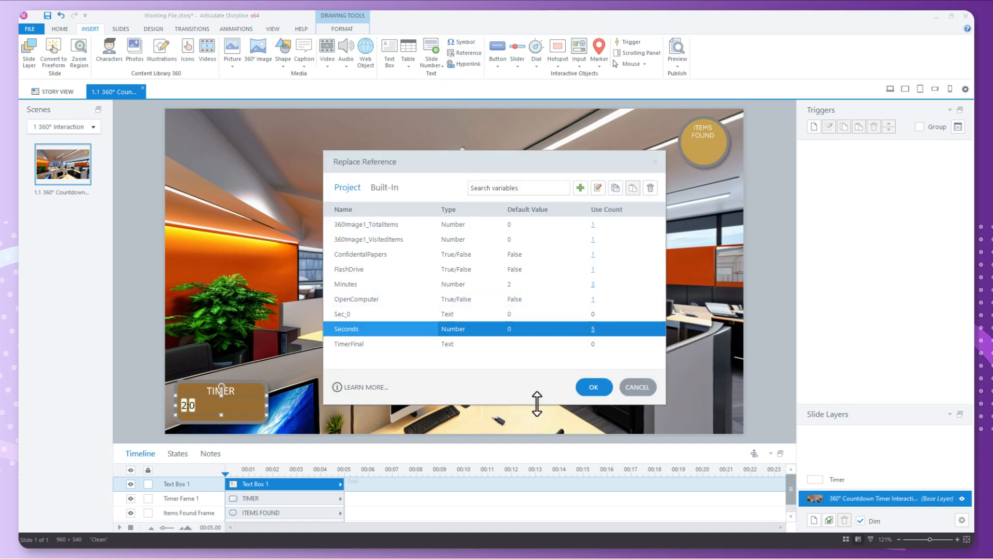
pyautogui.click(589, 389)
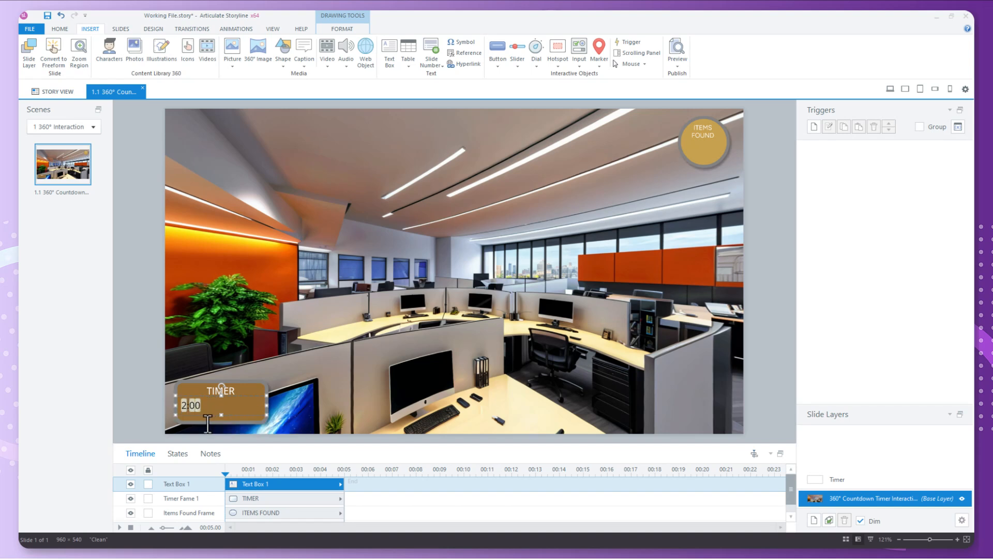
# - Center the timer text in its box and increase its font size to 18
pyautogui.click(60, 28)
pyautogui.click(362, 61)
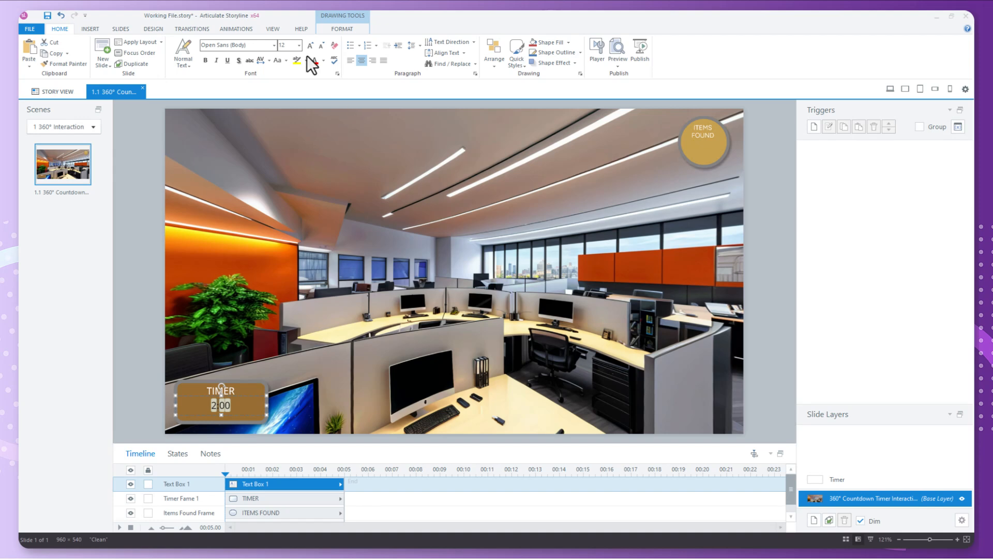
pyautogui.click(271, 45)
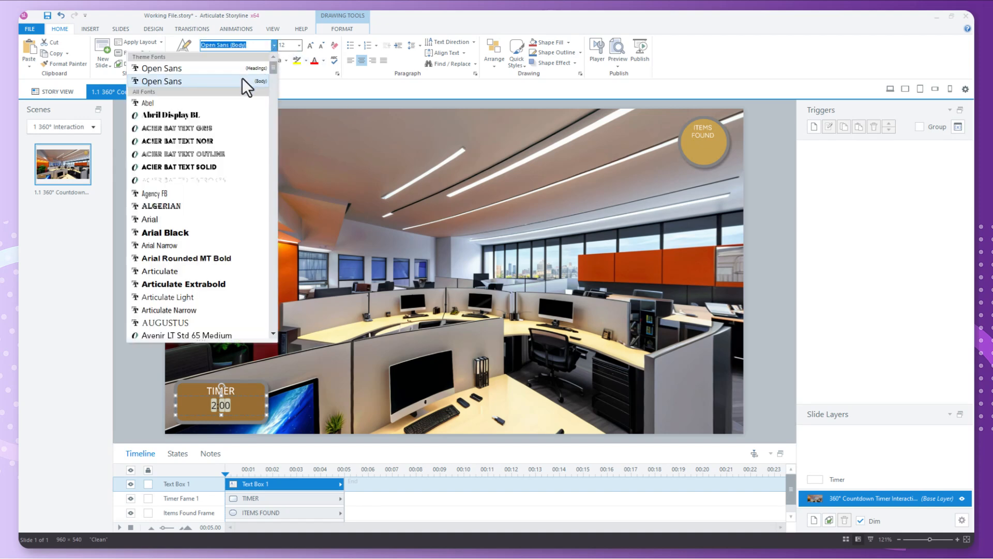
pyautogui.click(296, 79)
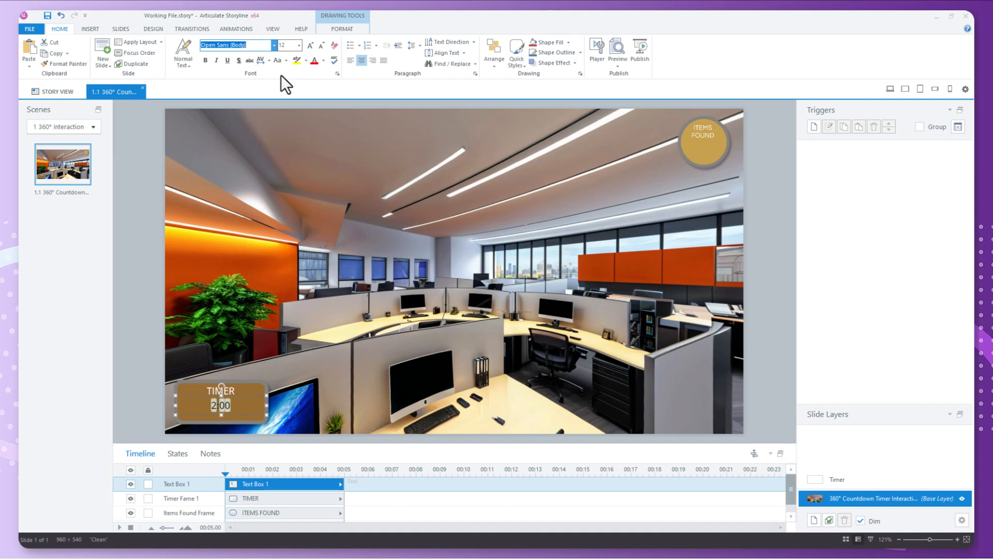
pyautogui.click(310, 46)
pyautogui.click(310, 45)
pyautogui.click(310, 46)
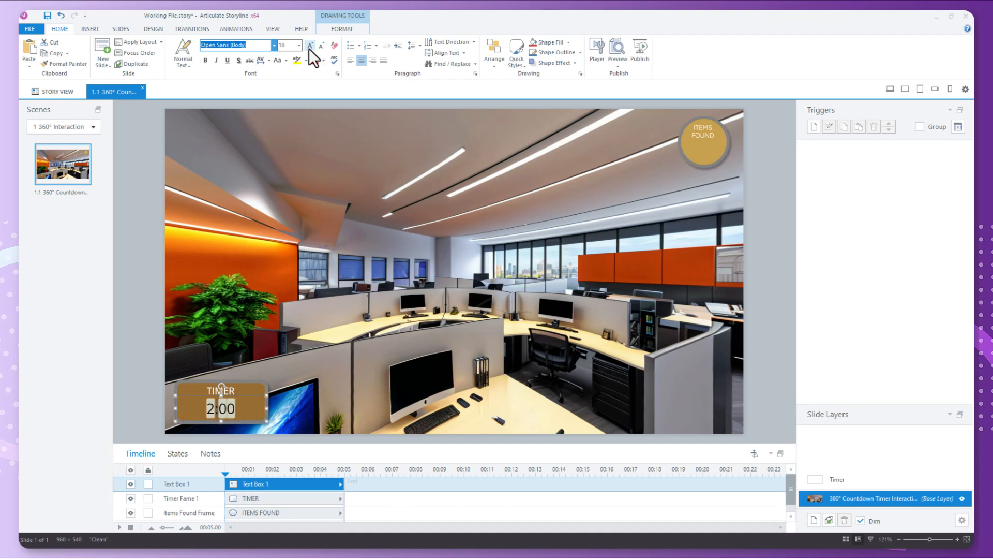
# - Make the timer text bold and white (#FFFFFF), and deselect the text box
pyautogui.click(206, 60)
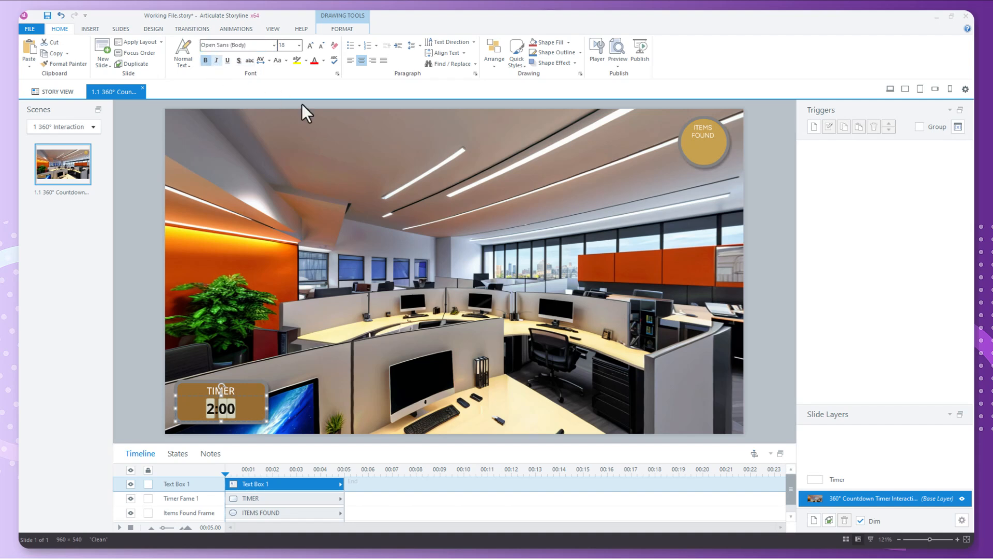
pyautogui.click(323, 61)
pyautogui.click(207, 195)
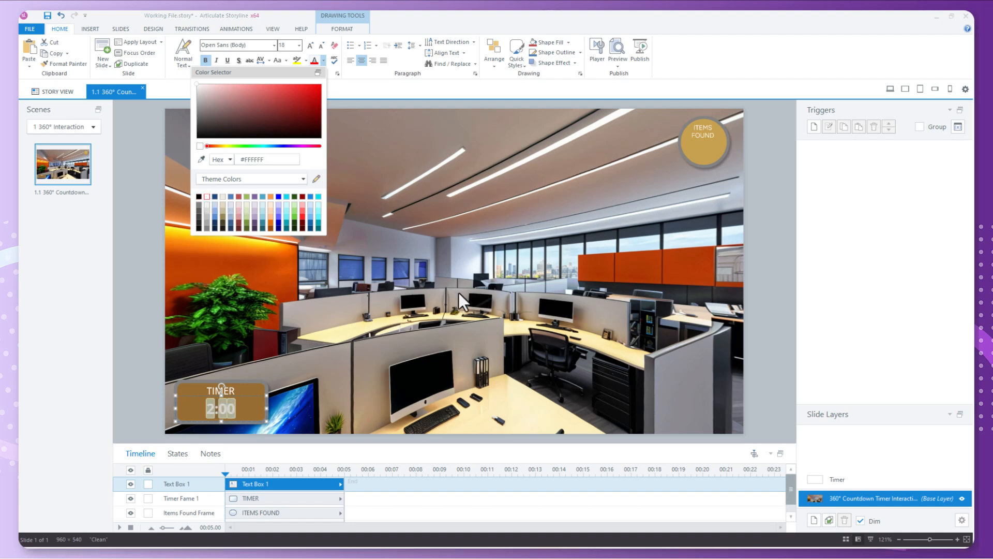
pyautogui.click(251, 392)
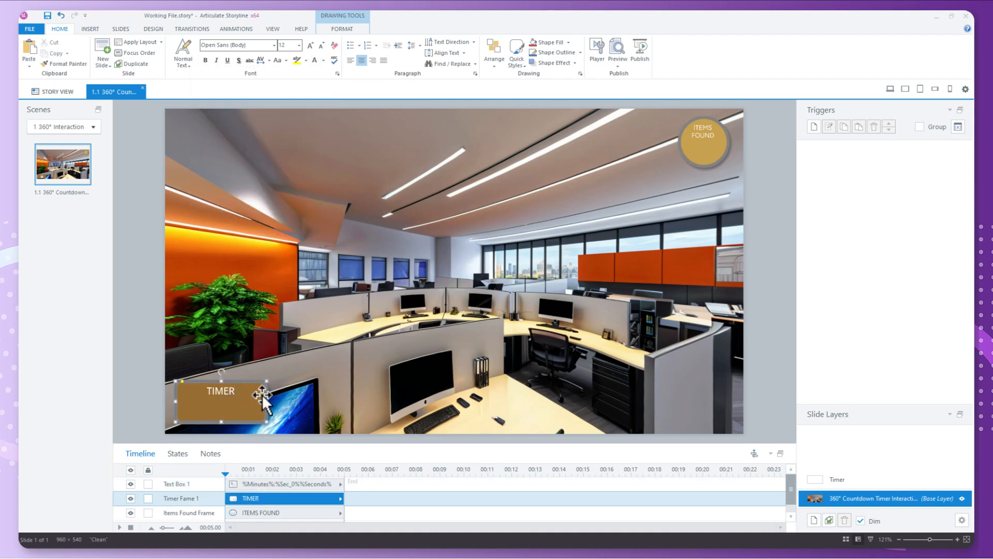
pyautogui.click(340, 400)
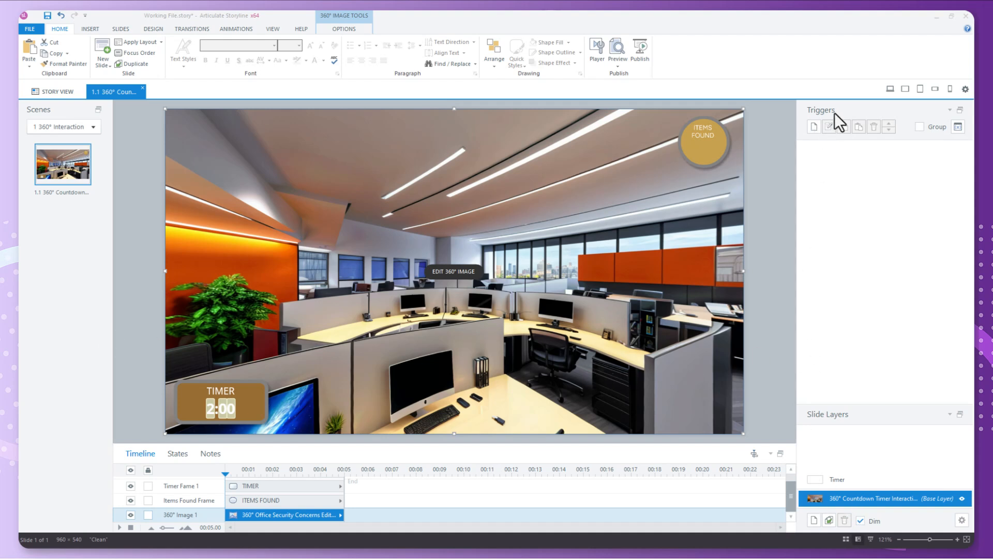
# - Delete the base-layer trigger that sets Sec_0 to blank when Seconds changes if Seconds is greater than 10
pyautogui.click(813, 127)
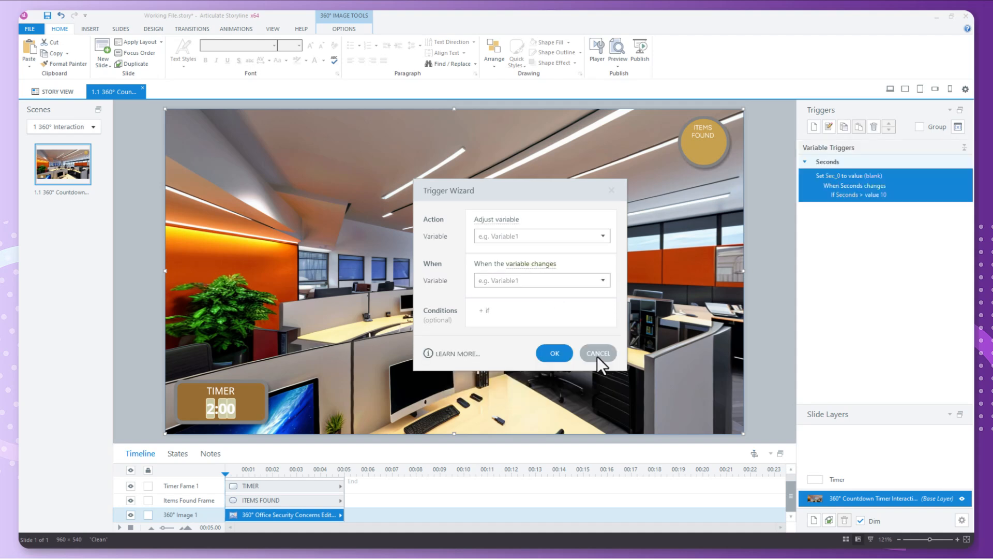
pyautogui.click(596, 356)
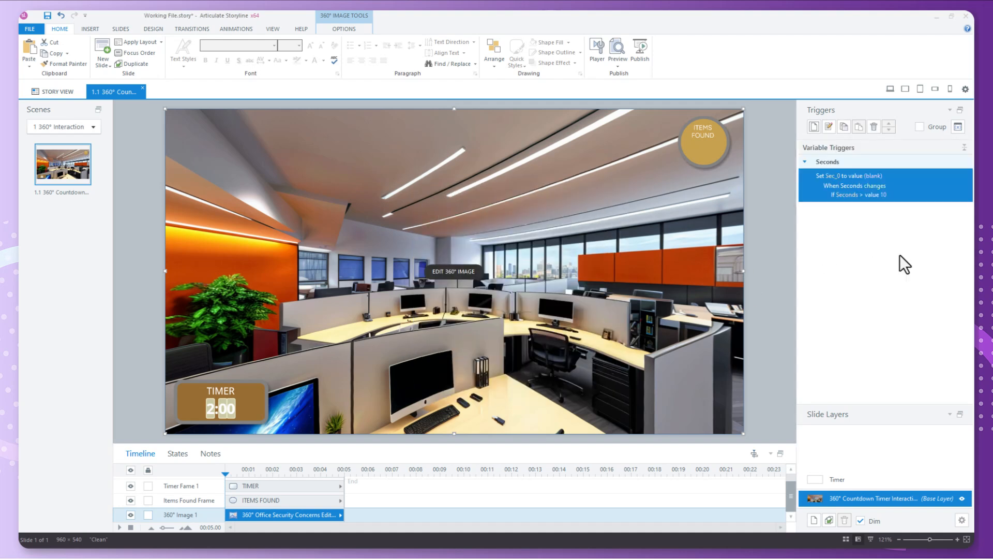
pyautogui.click(931, 191)
pyautogui.press('Delete')
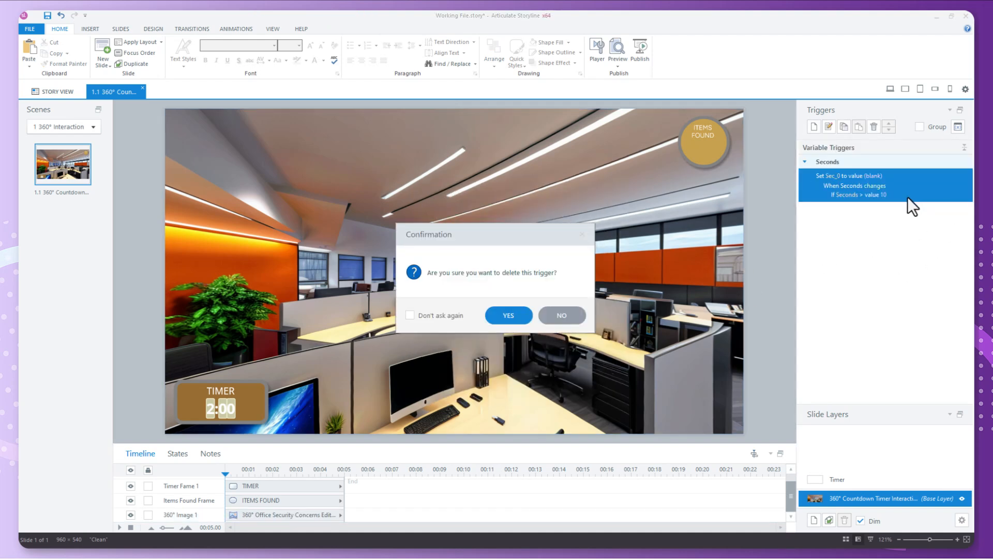
pyautogui.click(507, 313)
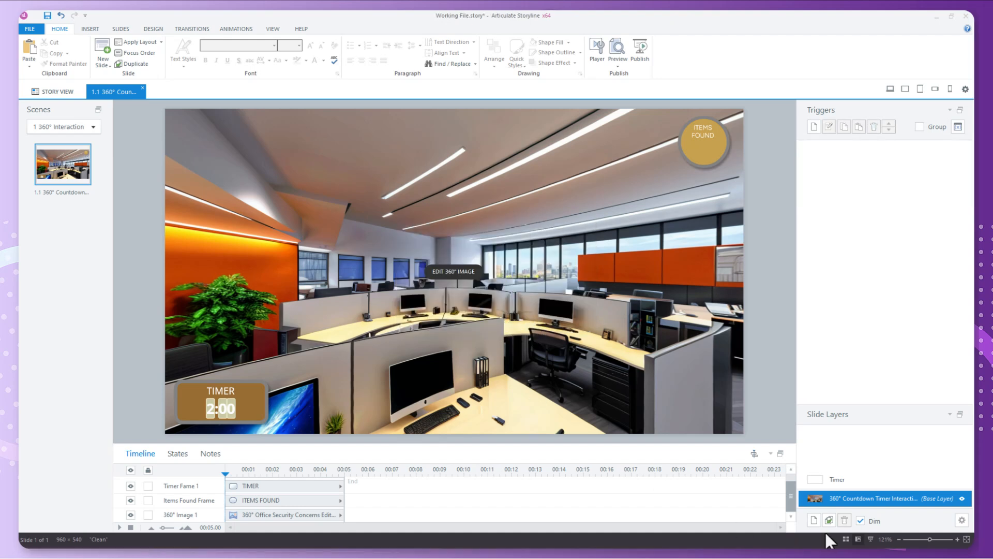
# - Start a base-layer trigger that sets Sec_0 to blank when the Seconds variable changes
pyautogui.click(813, 127)
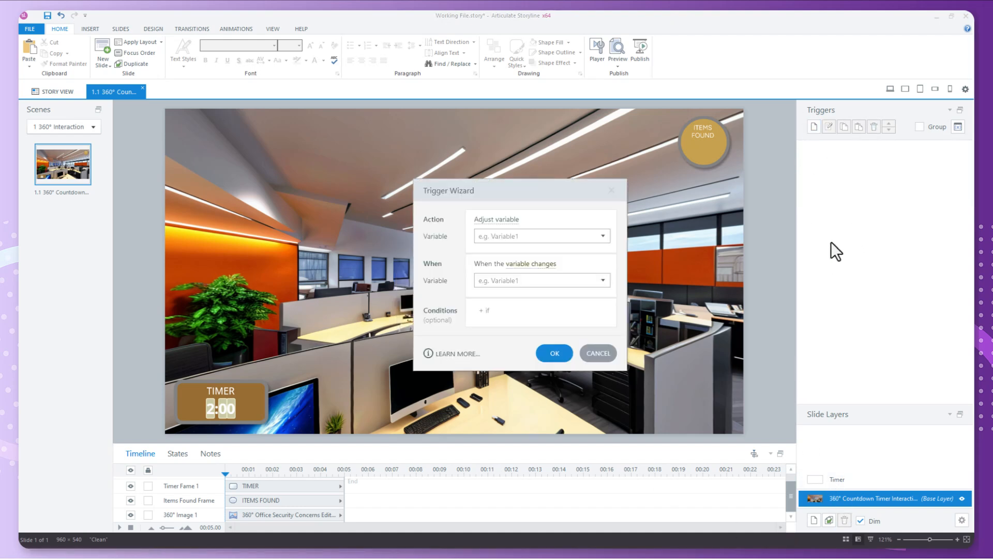
pyautogui.click(518, 236)
pyautogui.click(503, 364)
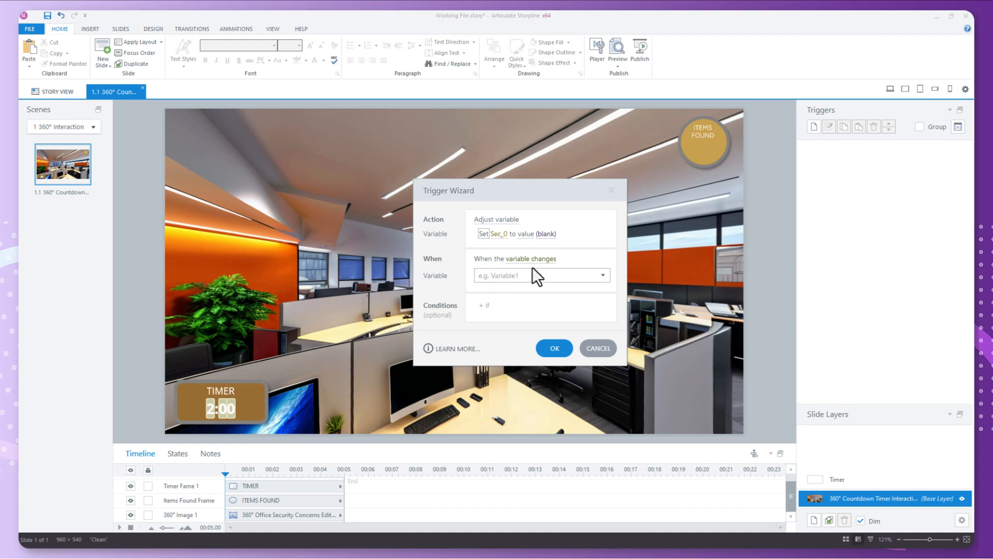
pyautogui.click(519, 276)
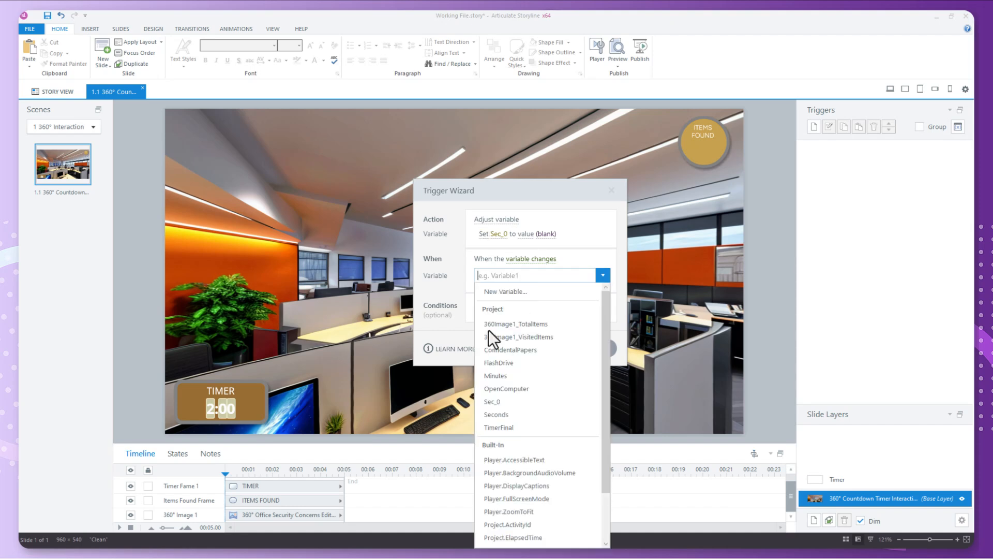
pyautogui.click(505, 417)
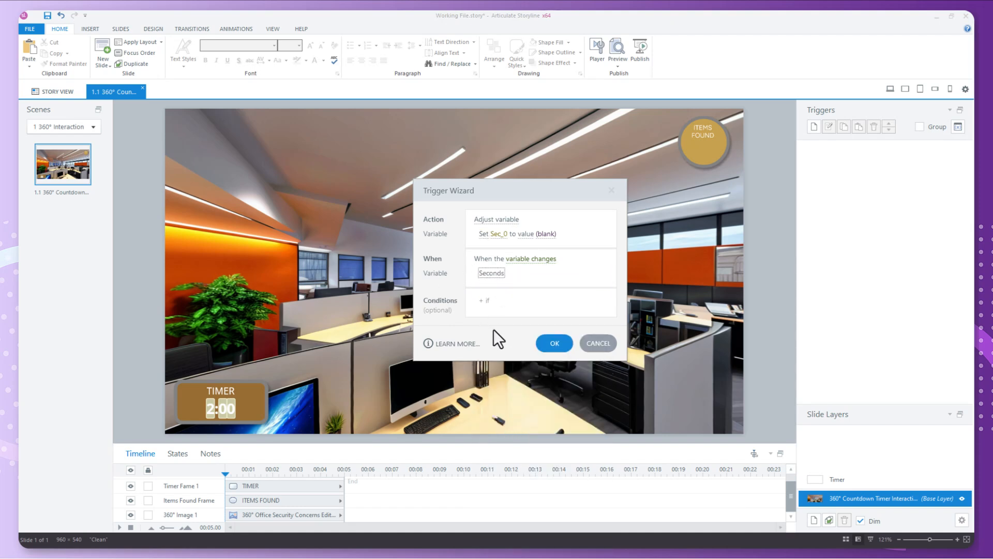
# - Add the condition that Seconds is greater than 9 to the blank Sec_0 trigger and save it
pyautogui.click(495, 299)
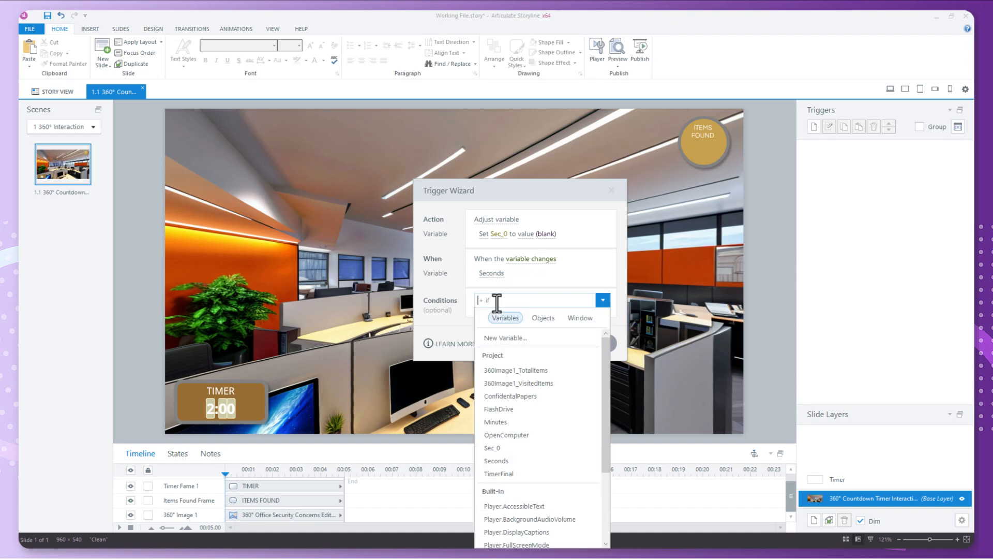
pyautogui.click(510, 459)
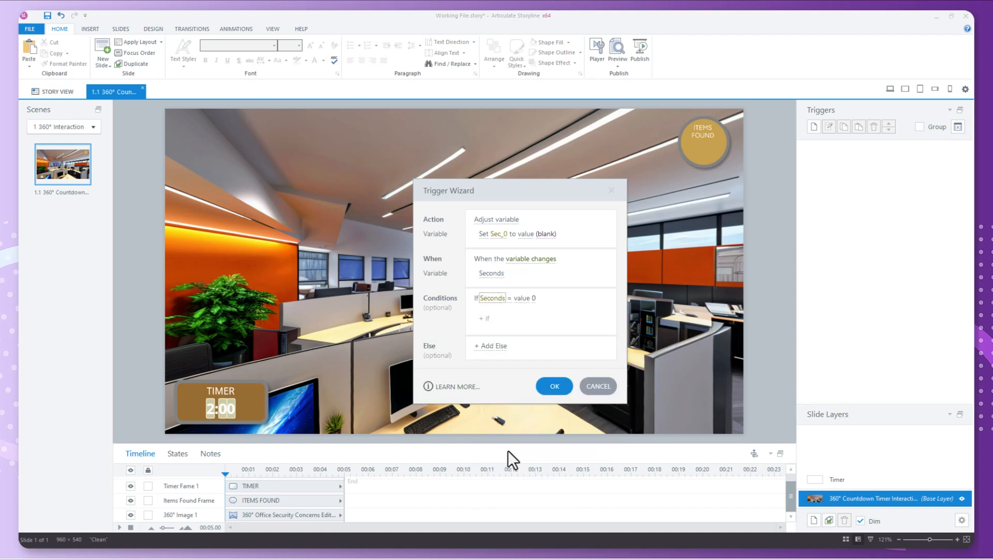
pyautogui.click(509, 298)
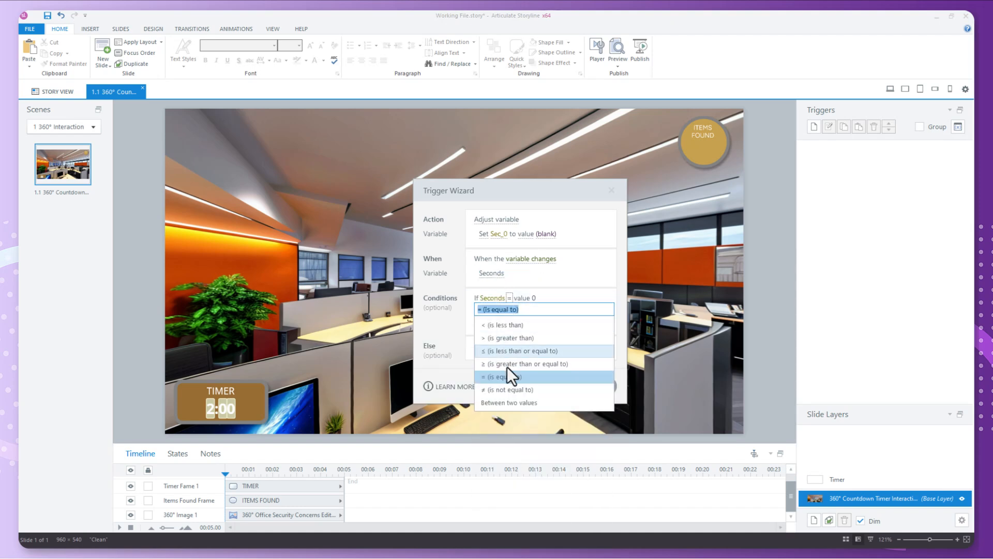
pyautogui.click(514, 339)
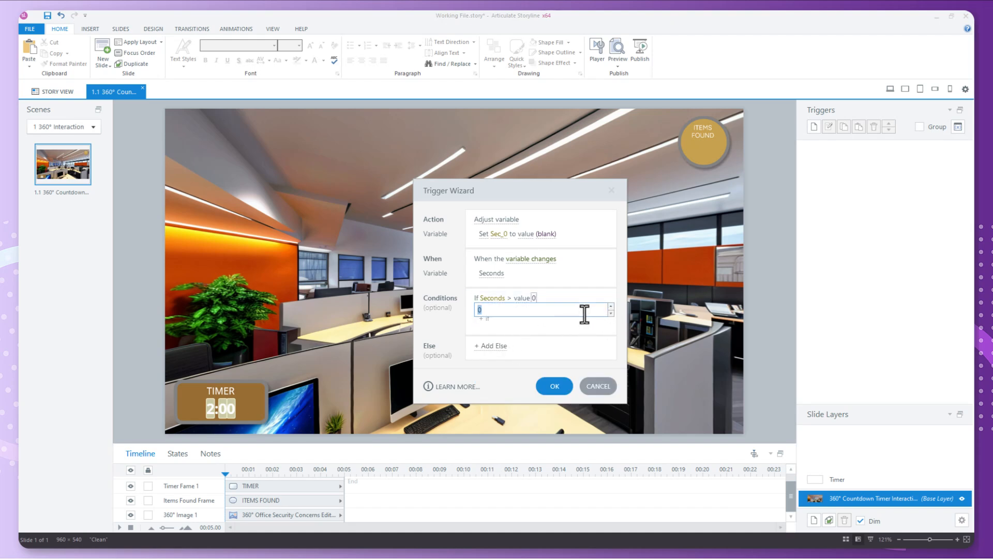
pyautogui.write('9')
pyautogui.press('Return')
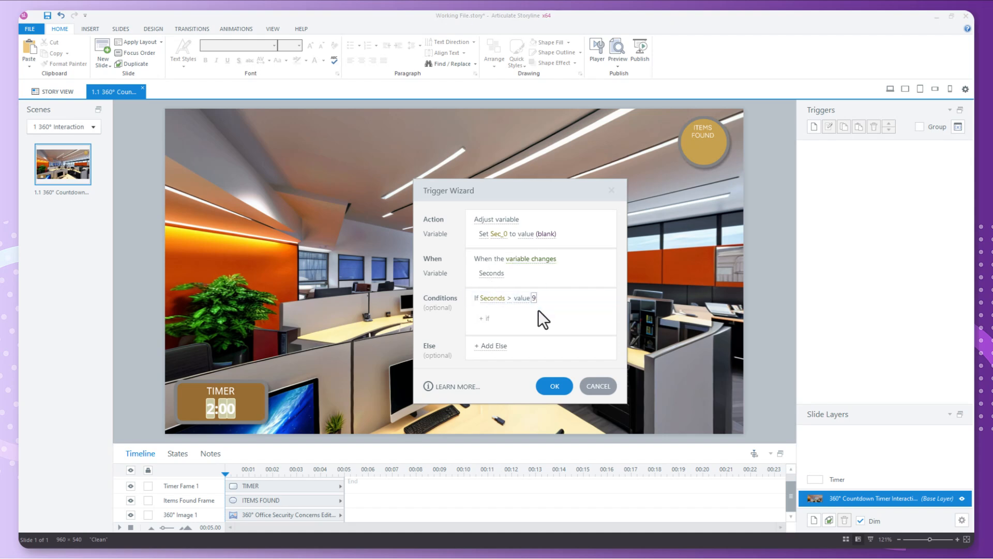
pyautogui.click(555, 386)
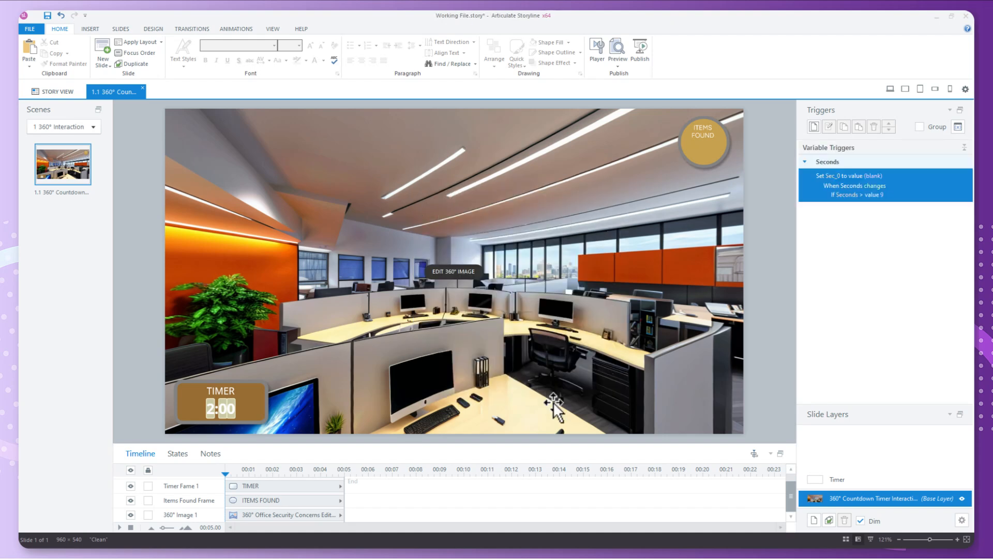
# - Start another base-layer trigger that sets the Sec_0 variable to value 0
pyautogui.click(814, 126)
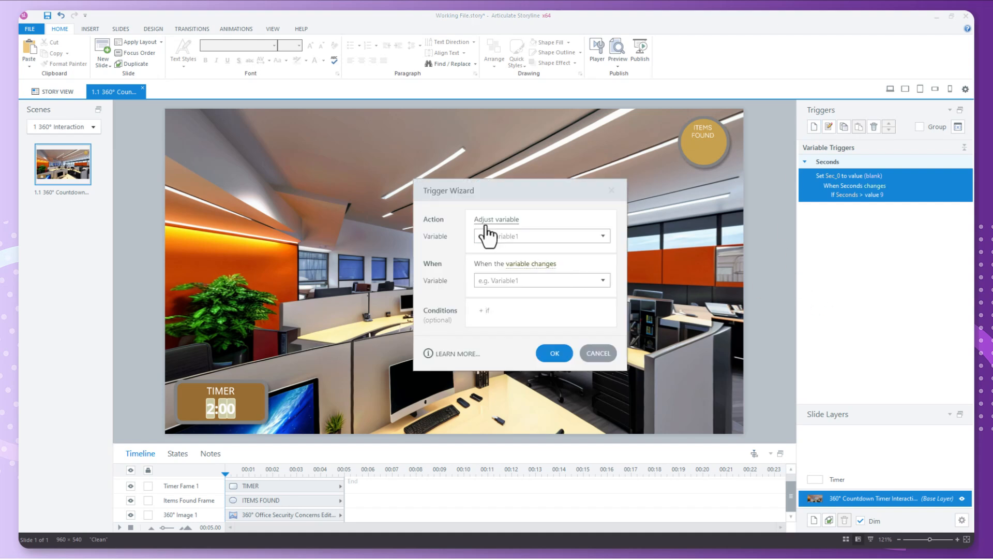
pyautogui.click(516, 237)
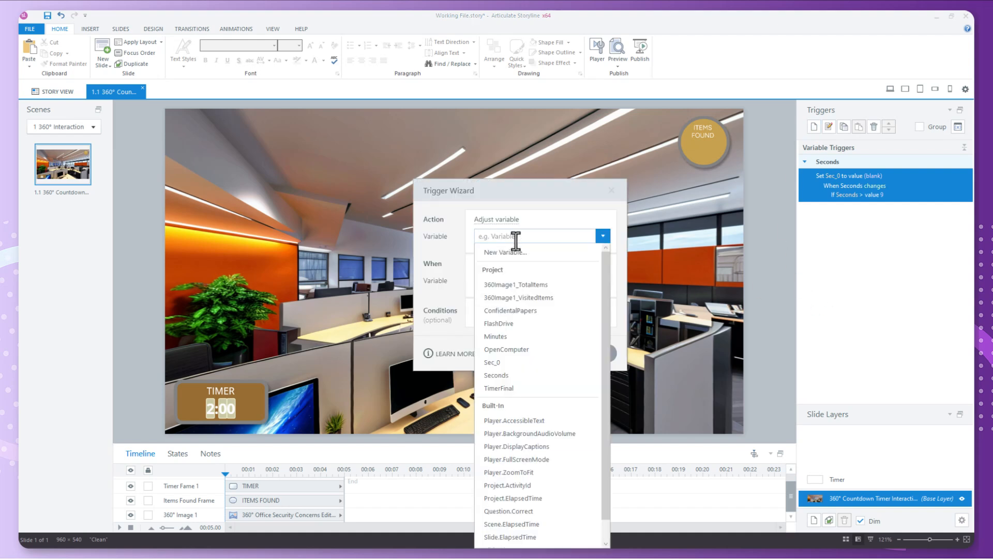
pyautogui.click(510, 364)
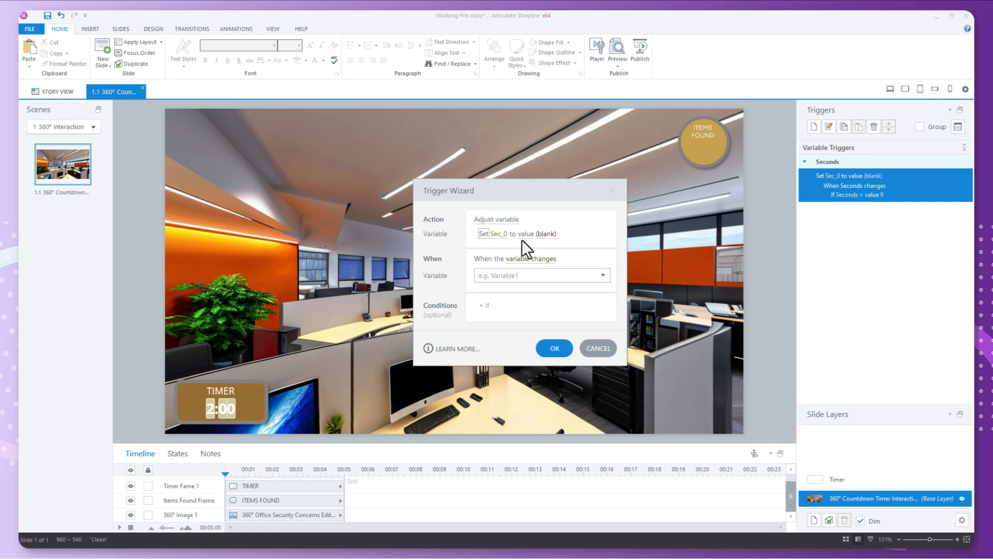
pyautogui.click(553, 236)
pyautogui.write('0')
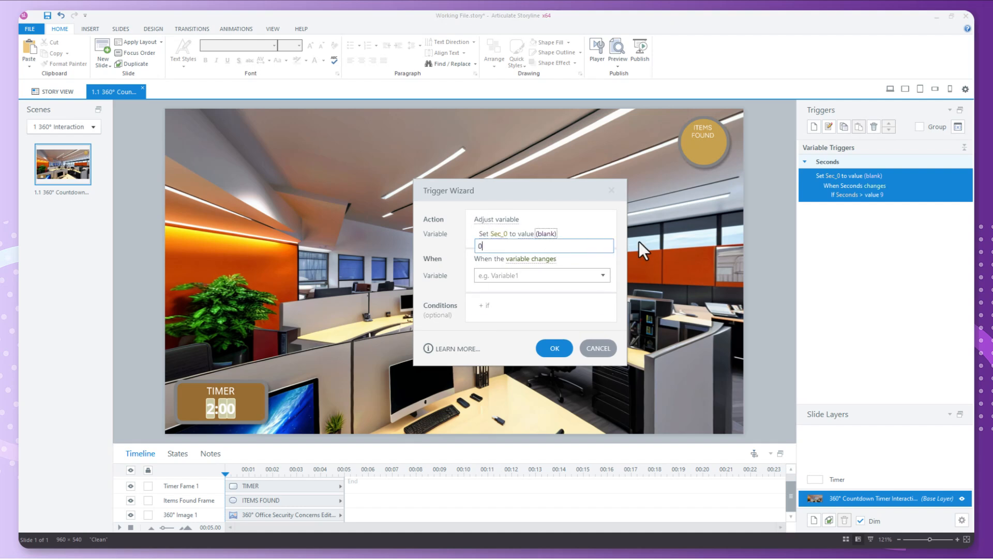
pyautogui.press('Return')
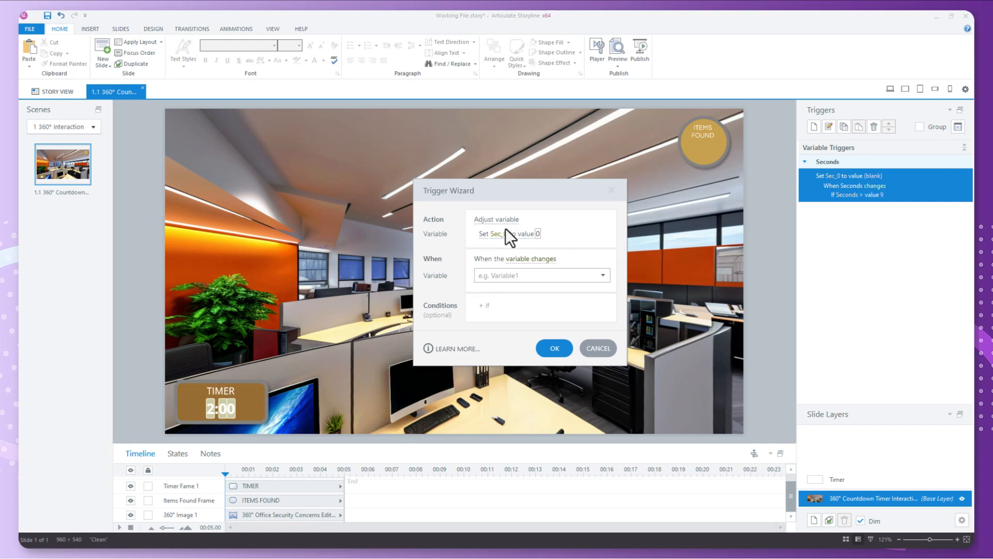
# - Make the Sec_0 value 0 trigger run when Seconds changes if Seconds is less than 10, and save it
pyautogui.click(518, 274)
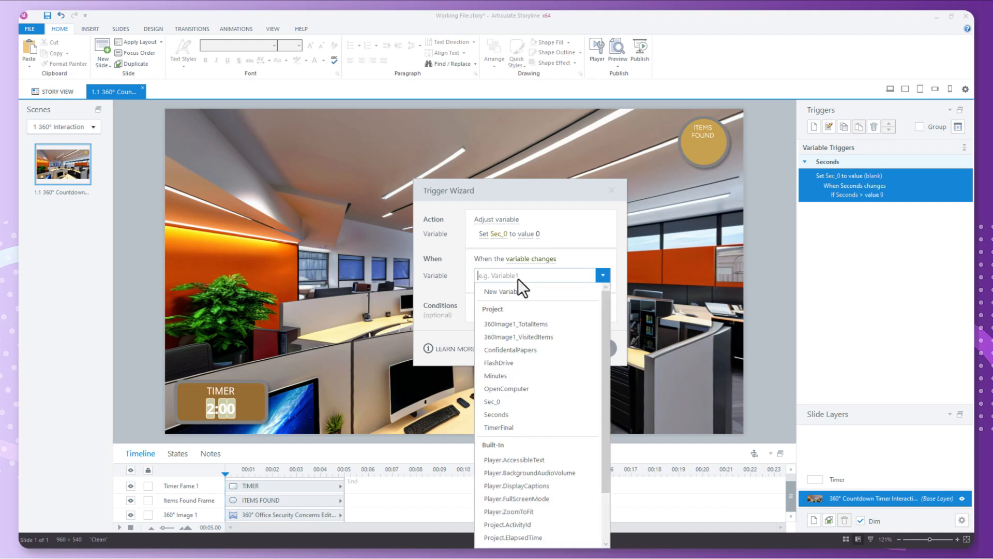
pyautogui.click(496, 415)
pyautogui.click(501, 306)
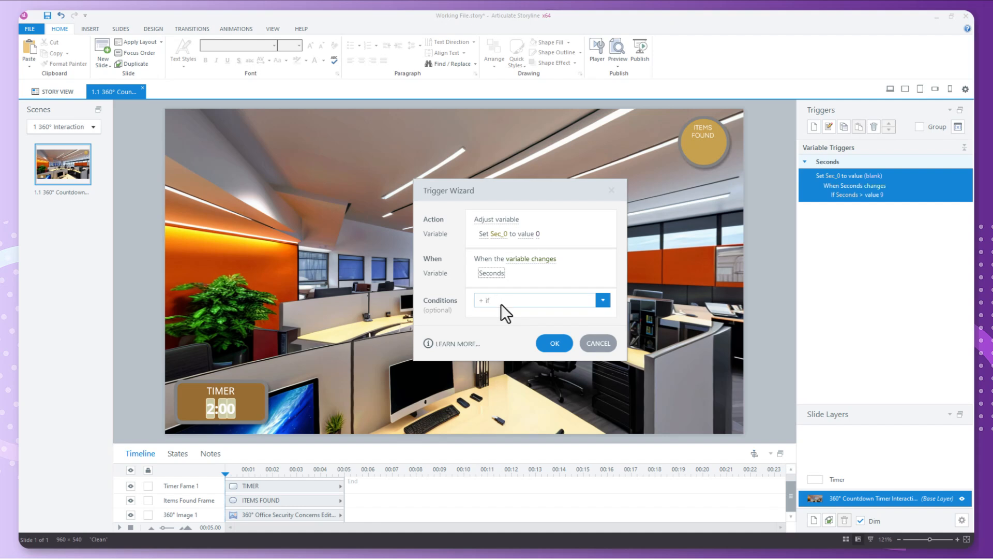
pyautogui.click(500, 303)
pyautogui.click(505, 463)
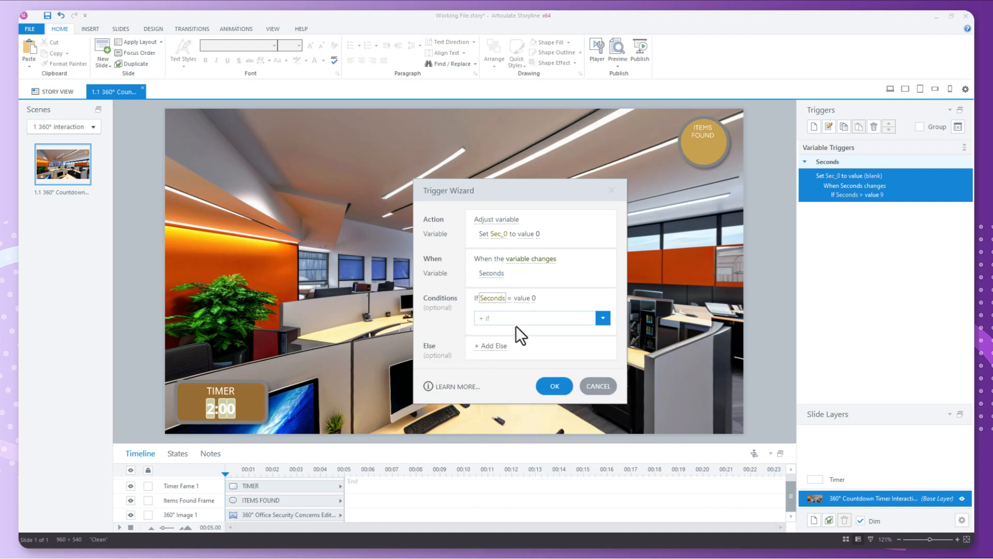
pyautogui.click(509, 299)
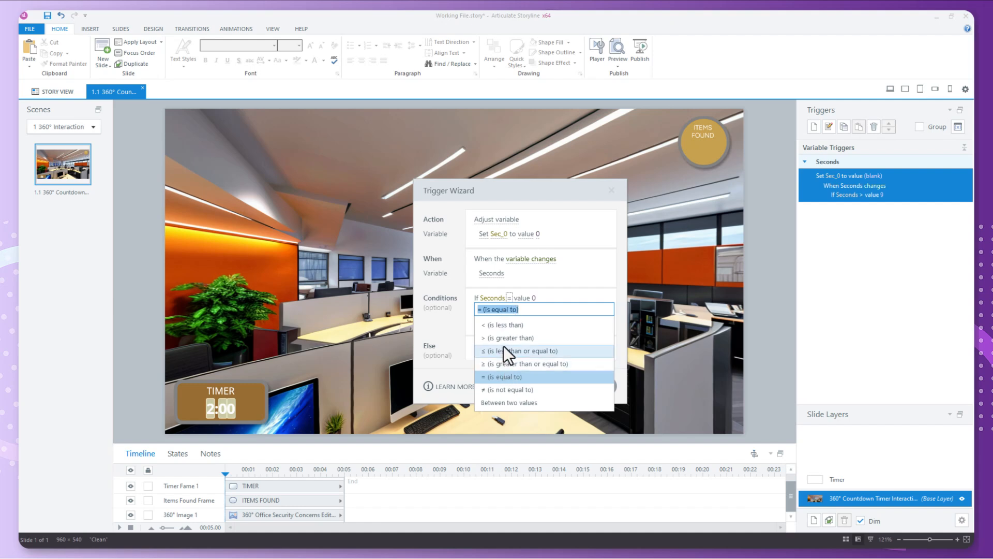
pyautogui.click(511, 325)
pyautogui.click(534, 298)
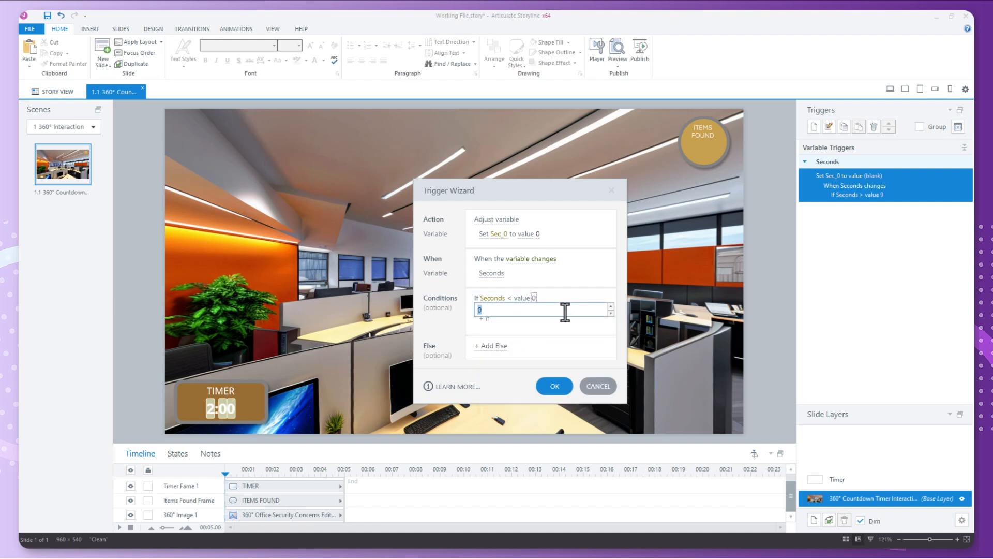
pyautogui.write('10')
pyautogui.press('Return')
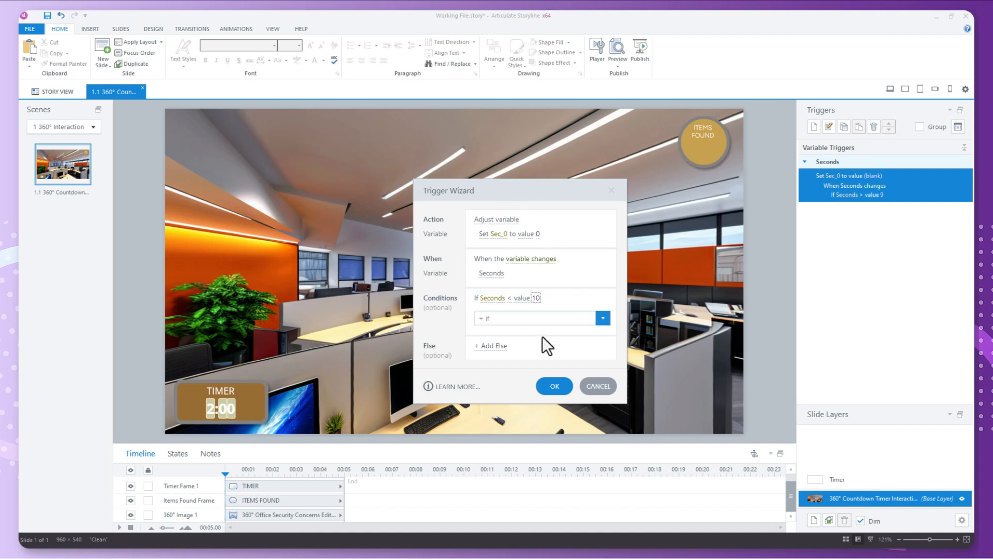
pyautogui.click(555, 386)
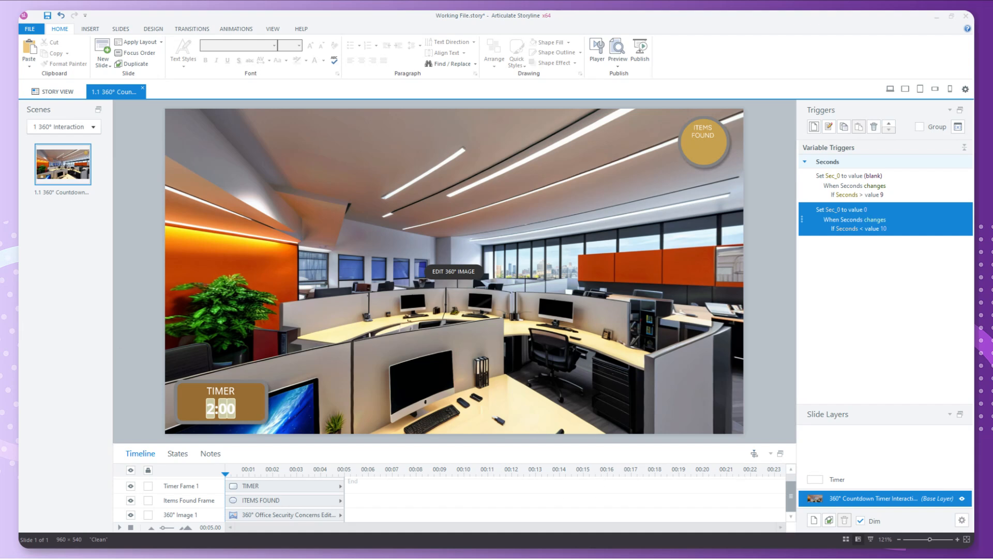
# - Add a base-layer trigger that shows the Timer layer when the timeline starts on this slide
pyautogui.click(814, 127)
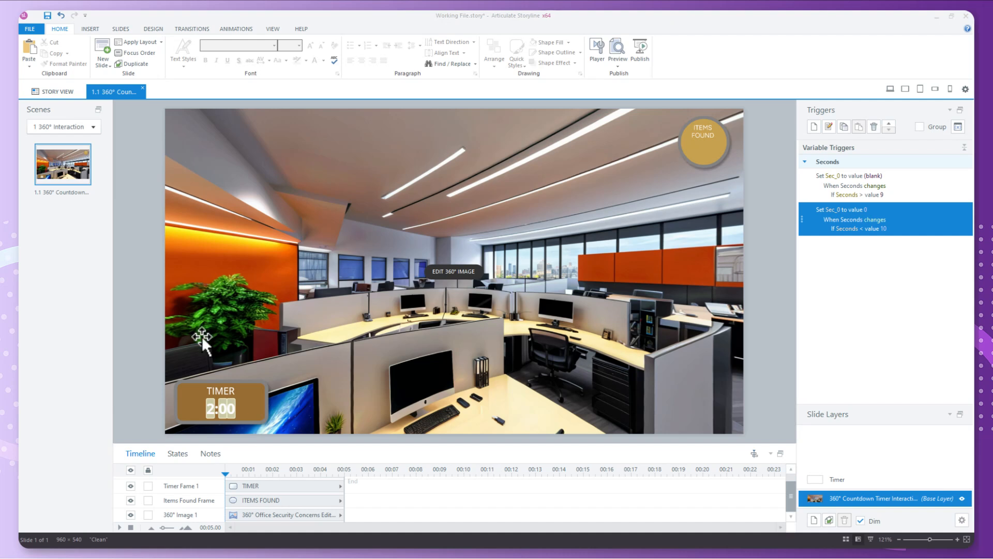
pyautogui.click(813, 126)
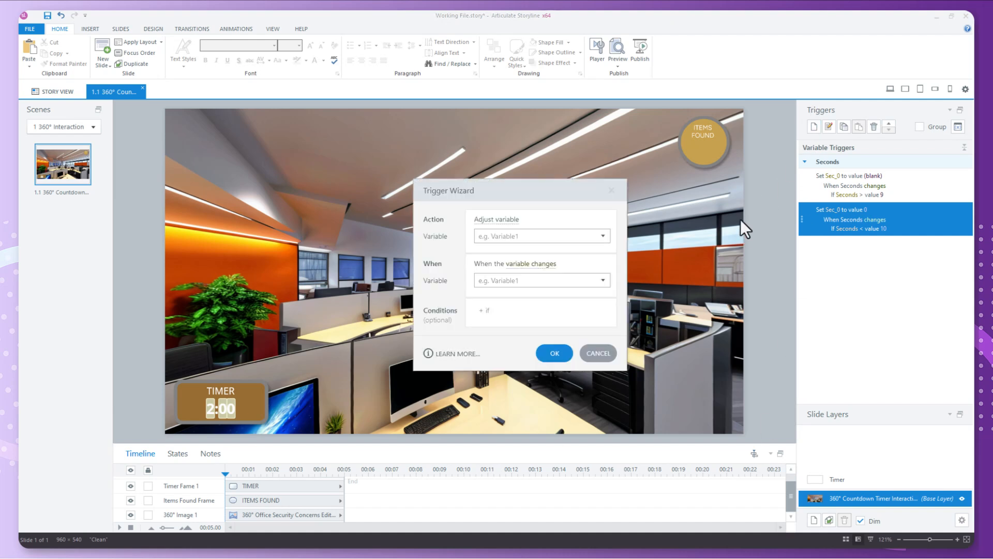
pyautogui.click(481, 230)
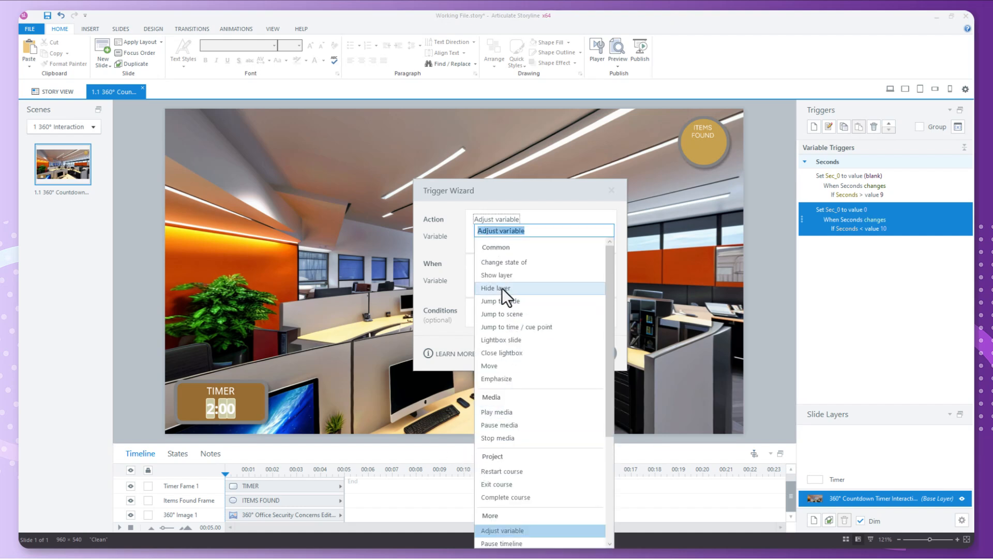
pyautogui.click(509, 275)
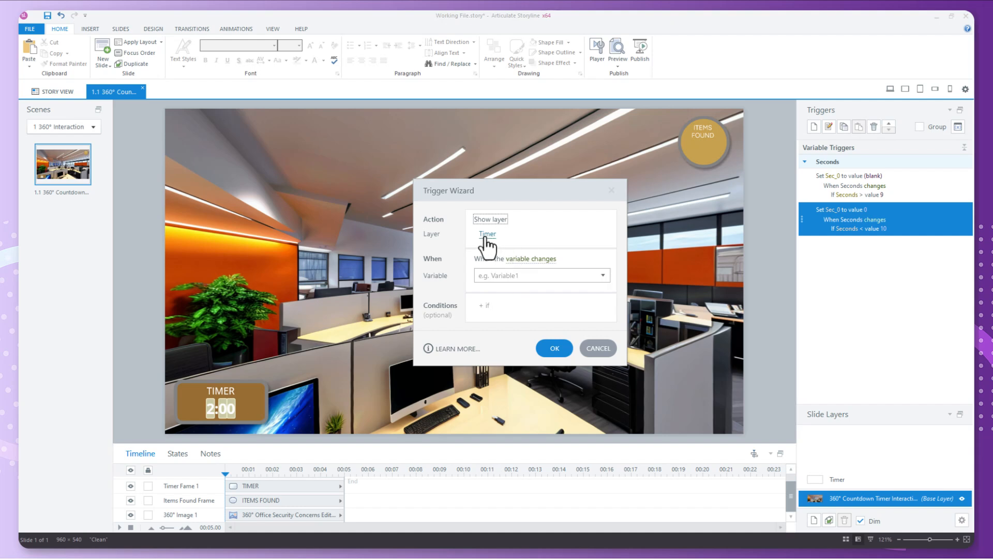
pyautogui.click(535, 259)
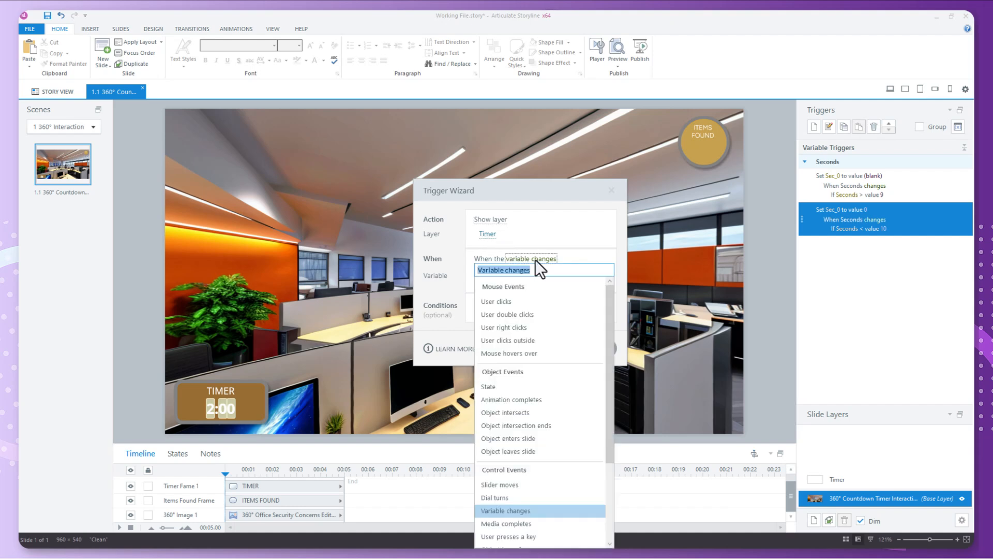
pyautogui.scroll(-1, 493, 466)
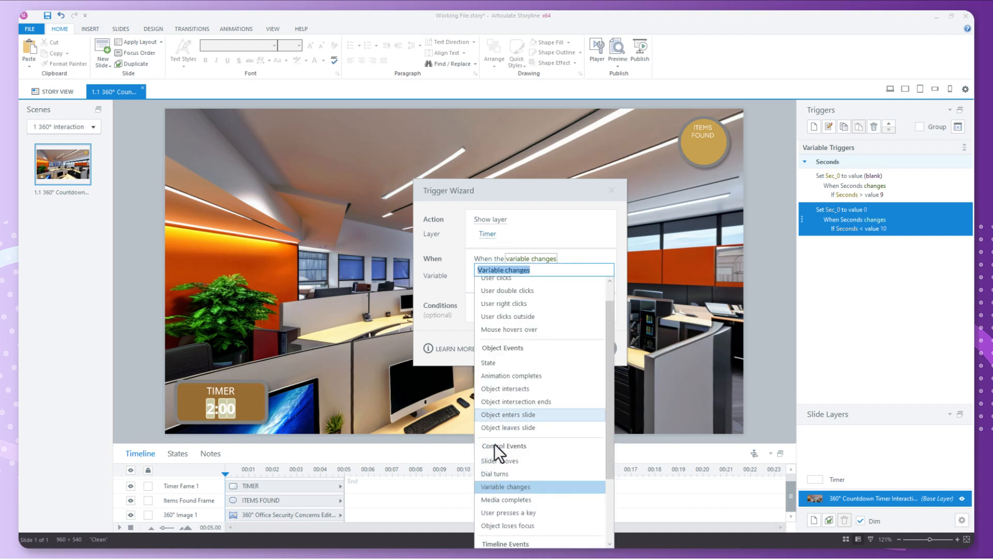
pyautogui.scroll(-1, 498, 446)
pyautogui.click(508, 469)
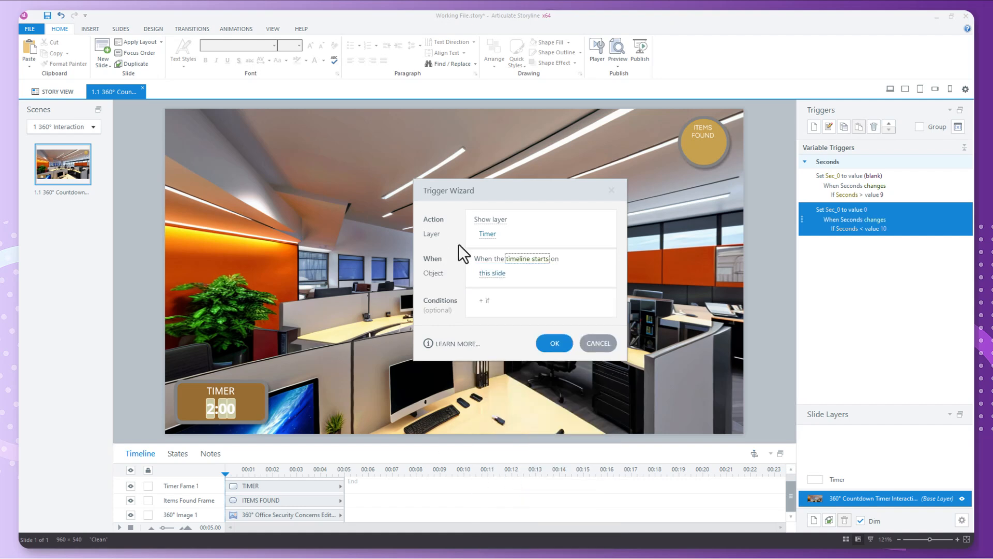
pyautogui.click(556, 345)
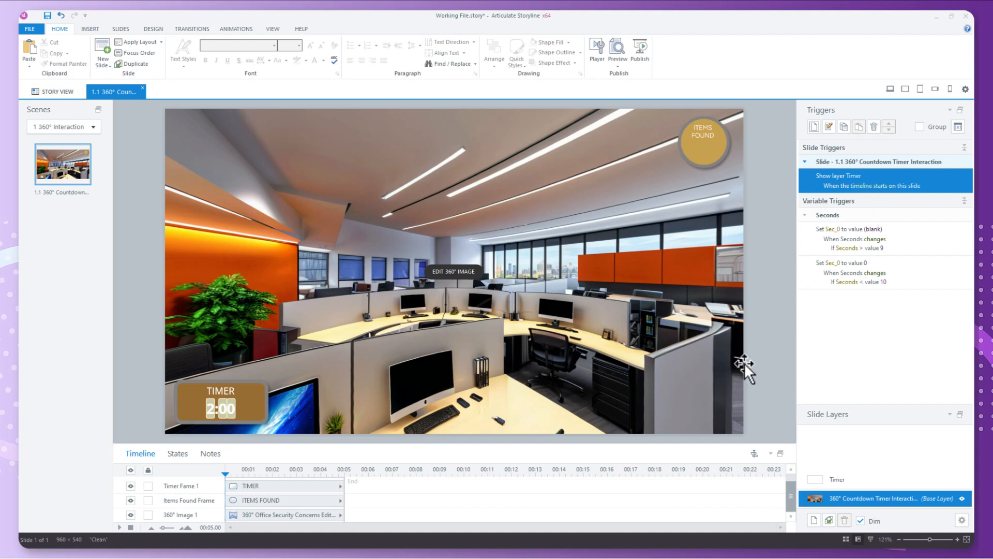
pyautogui.click(650, 374)
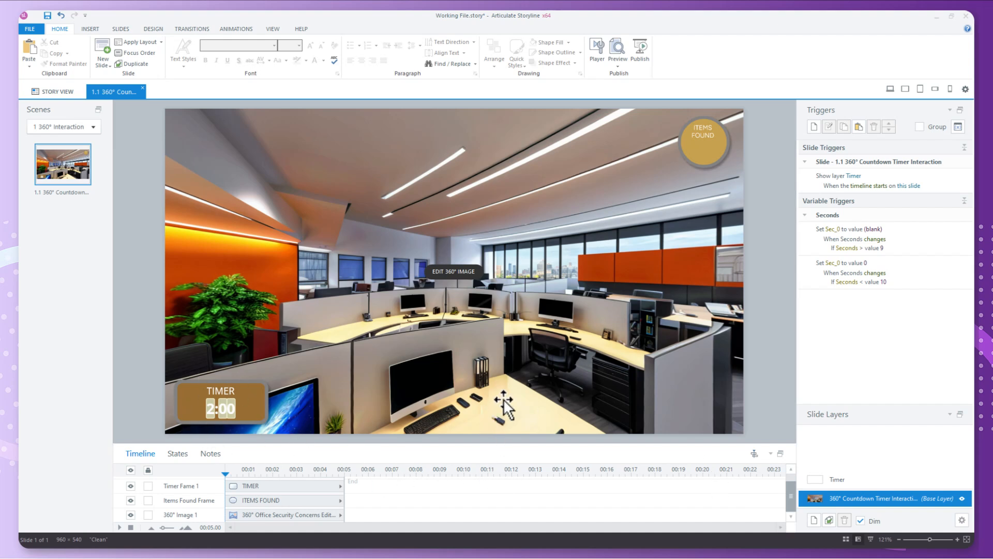
# - Start a base-layer trigger that hides the Timer layer when the ConfidentalPapers variable changes
pyautogui.click(814, 127)
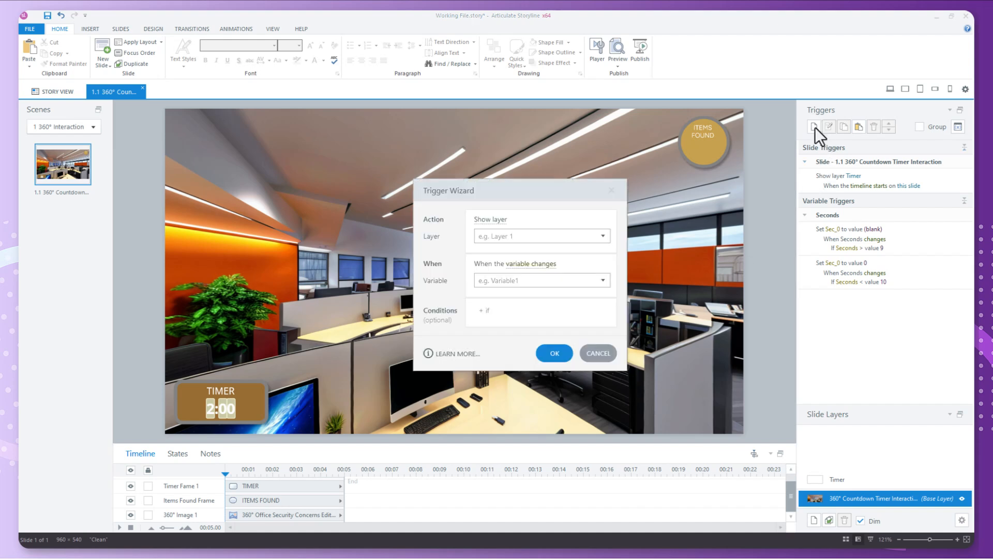
pyautogui.click(489, 221)
pyautogui.click(496, 289)
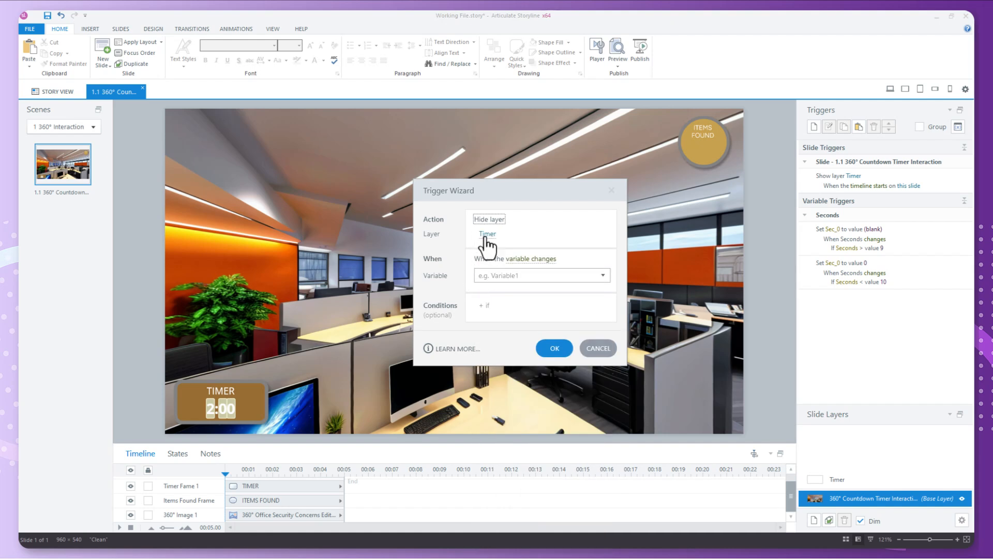
pyautogui.click(535, 278)
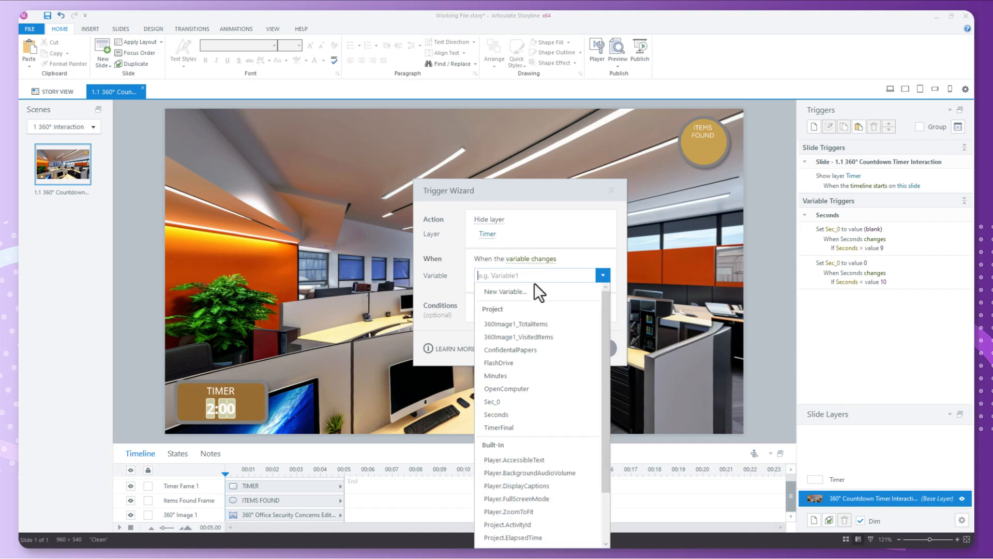
pyautogui.click(531, 352)
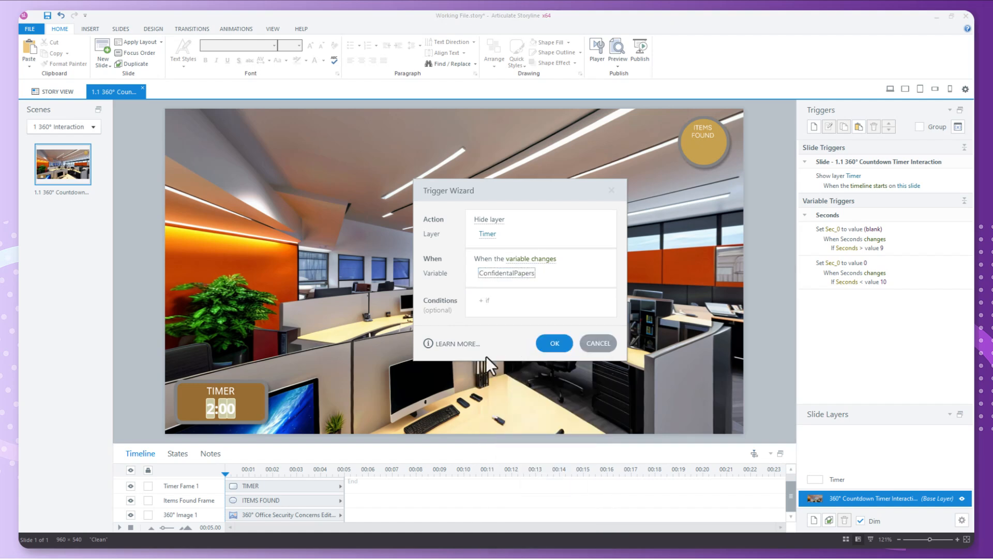
# - Add conditions to the hide-layer trigger requiring ConfidentalPapers and FlashDrive both to equal True
pyautogui.click(531, 300)
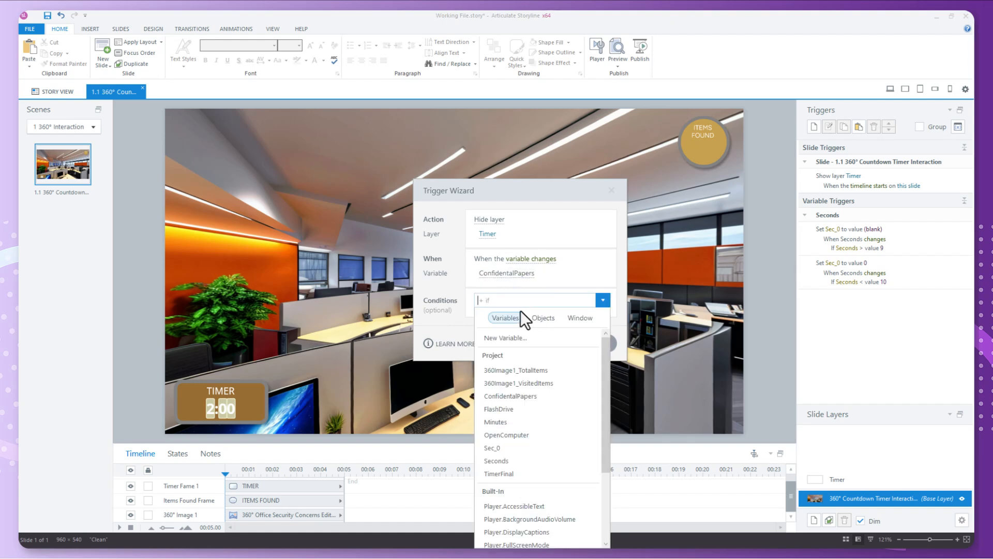
pyautogui.click(519, 396)
pyautogui.click(576, 299)
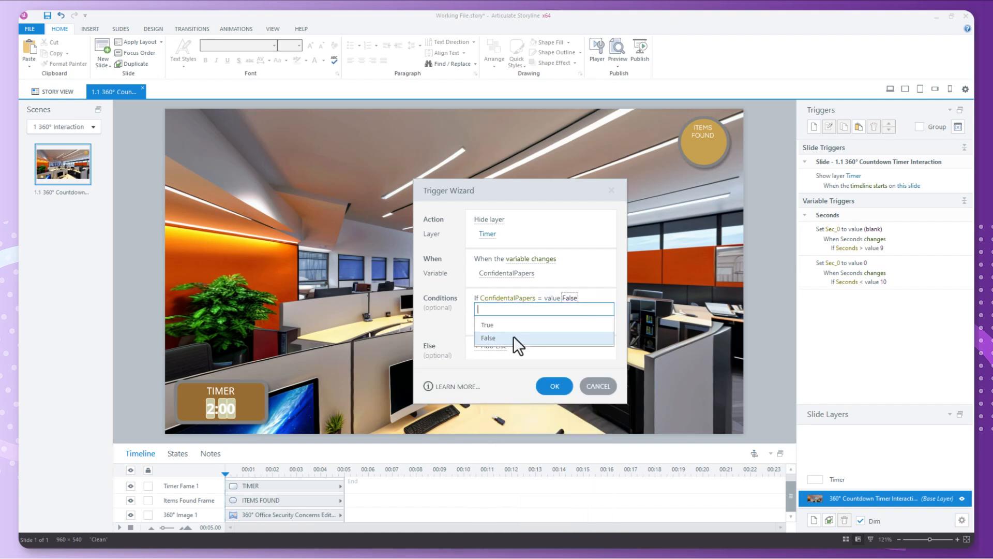
pyautogui.click(513, 335)
pyautogui.click(497, 317)
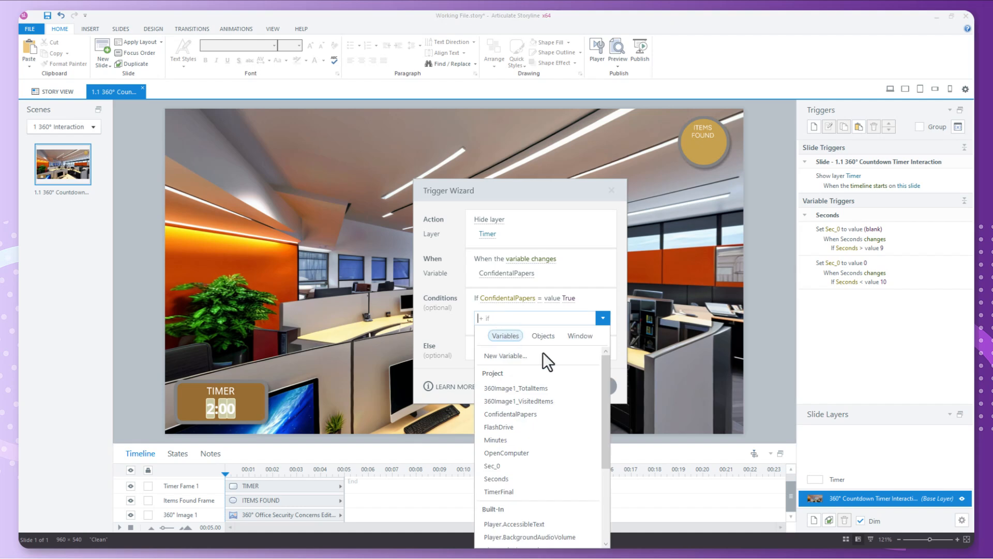
pyautogui.click(537, 426)
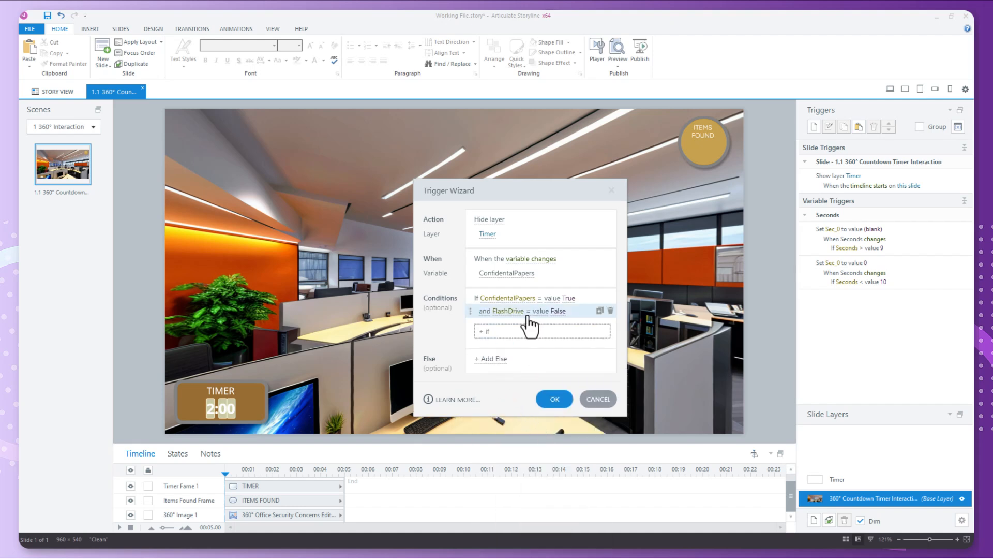
pyautogui.click(559, 310)
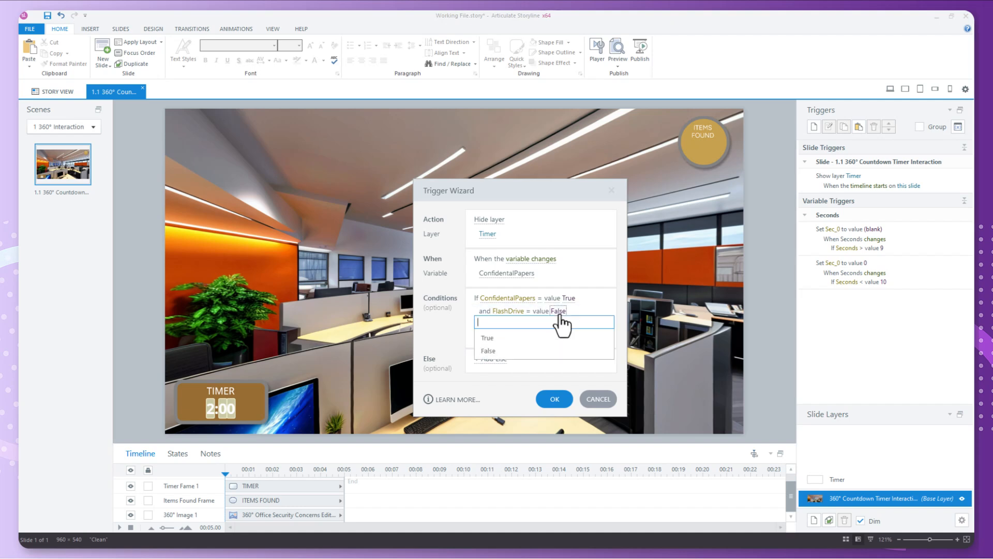
pyautogui.click(505, 339)
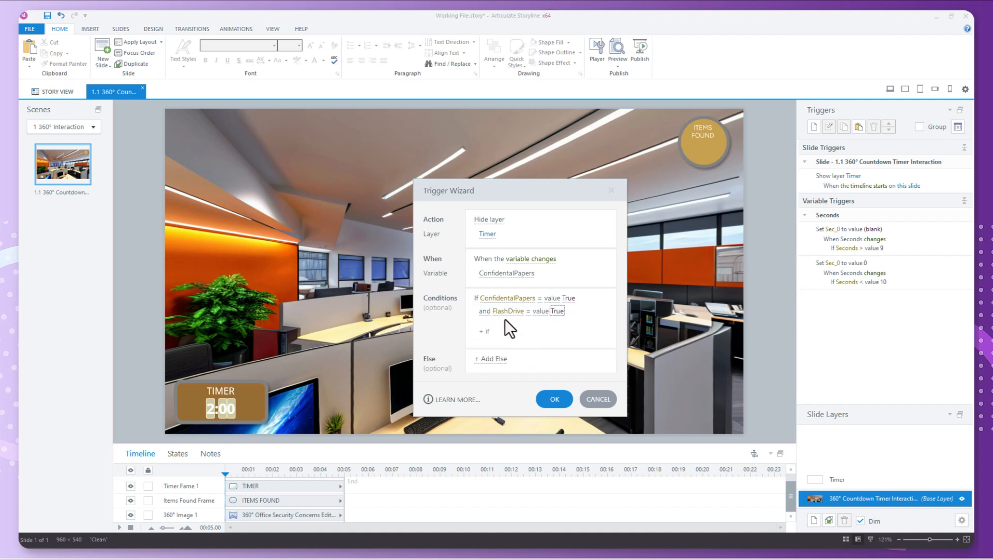
# - Add the condition that OpenComputer equals True to the hide-layer trigger and save it
pyautogui.click(503, 332)
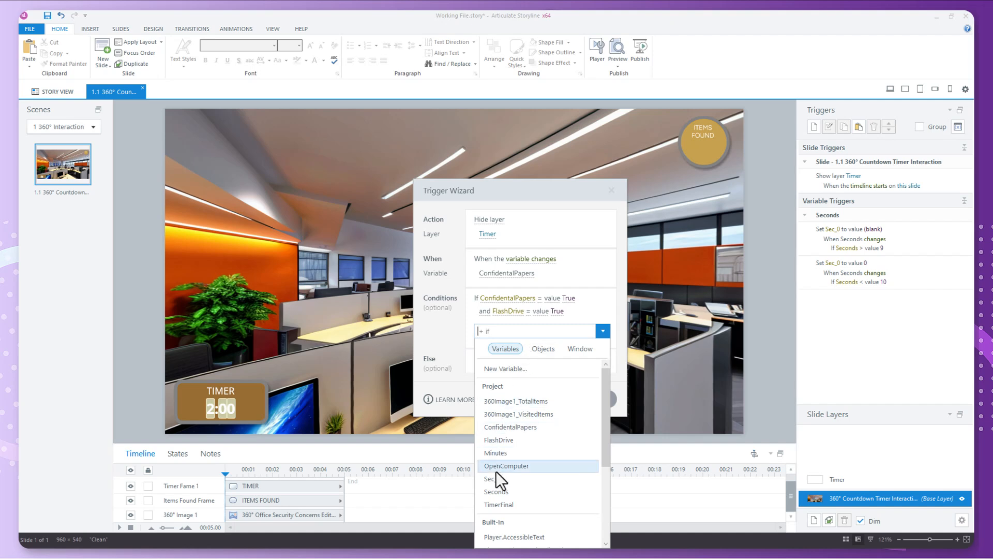
pyautogui.click(511, 465)
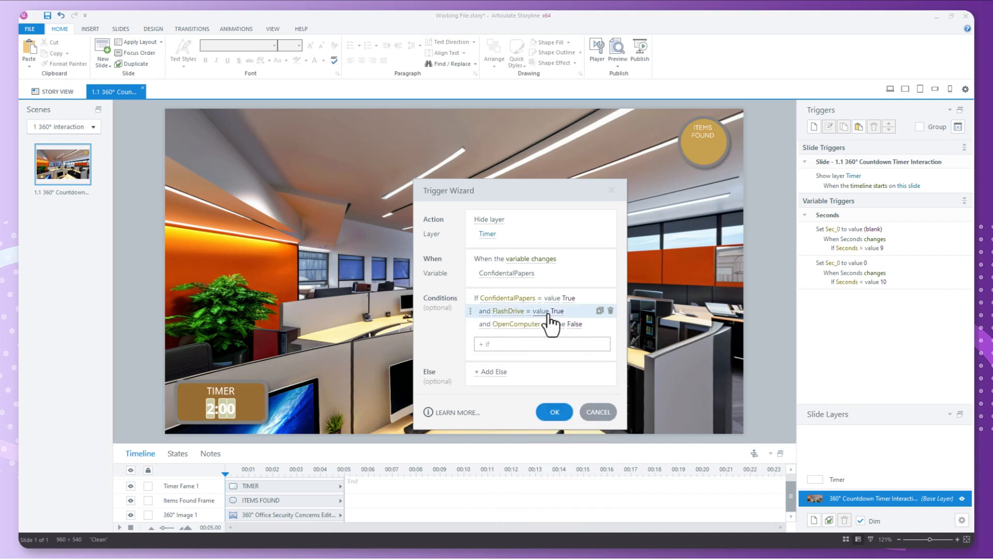
pyautogui.click(574, 324)
pyautogui.click(485, 352)
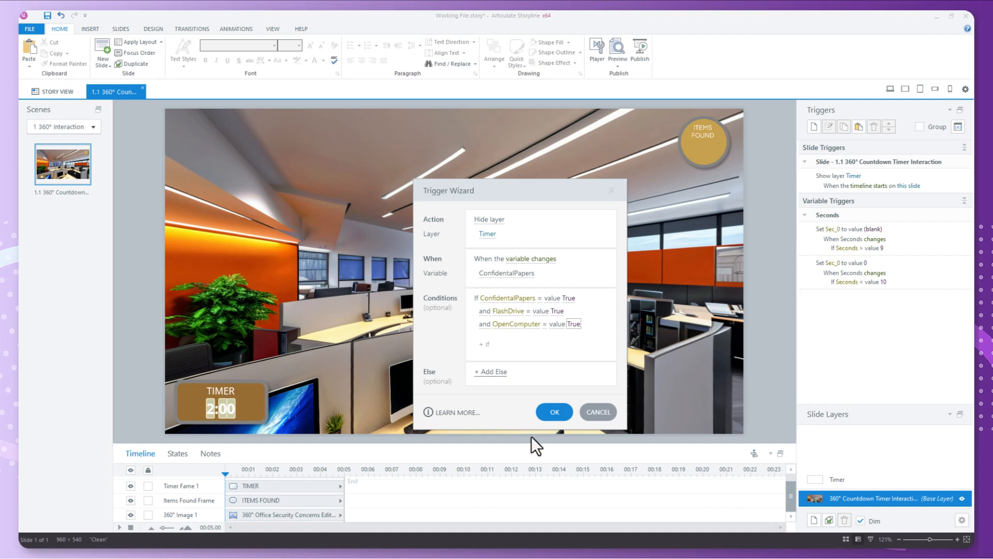
pyautogui.click(555, 411)
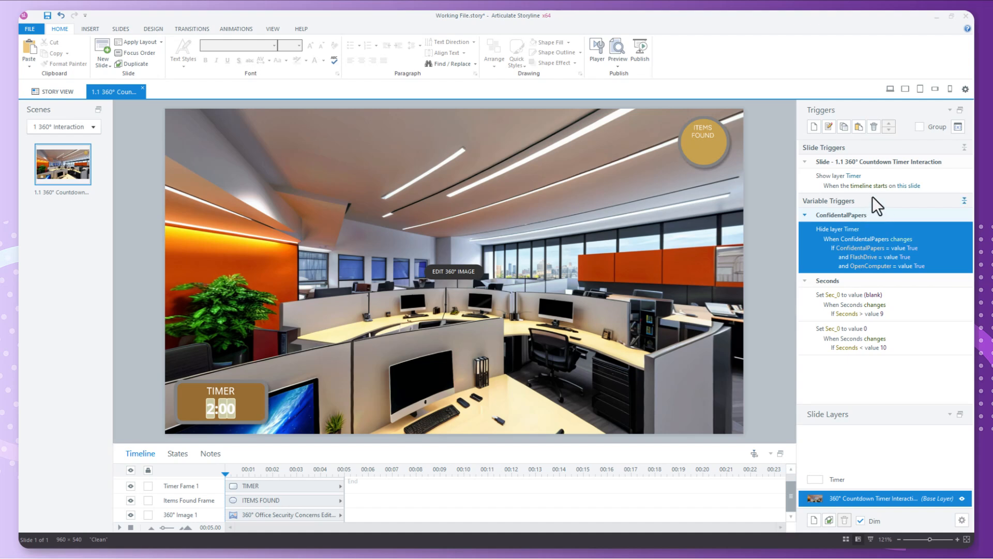
# - Duplicate the trigger that hides the Timer layer and make the copy run when FlashDrive changes
pyautogui.click(844, 126)
pyautogui.click(858, 128)
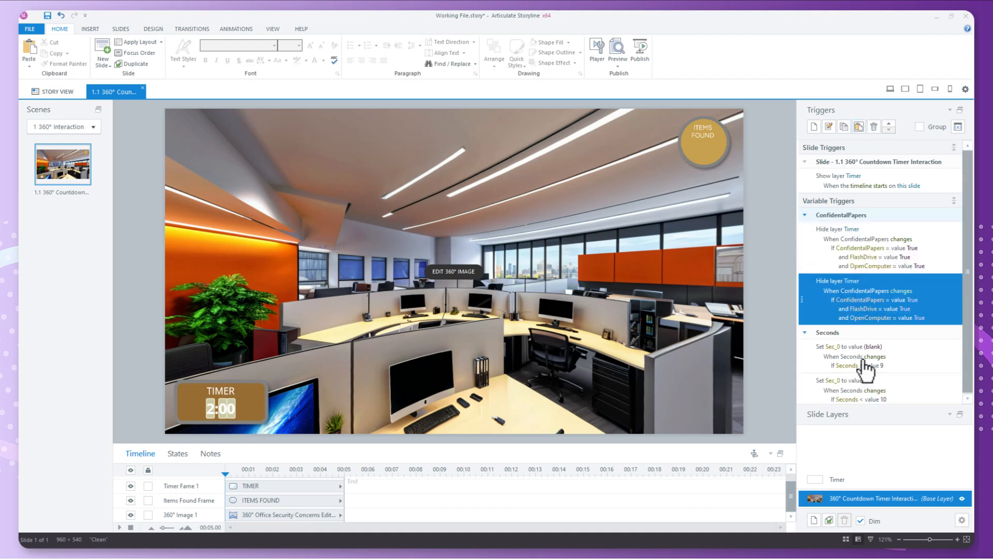
pyautogui.click(865, 300)
pyautogui.scroll(2, 867, 279)
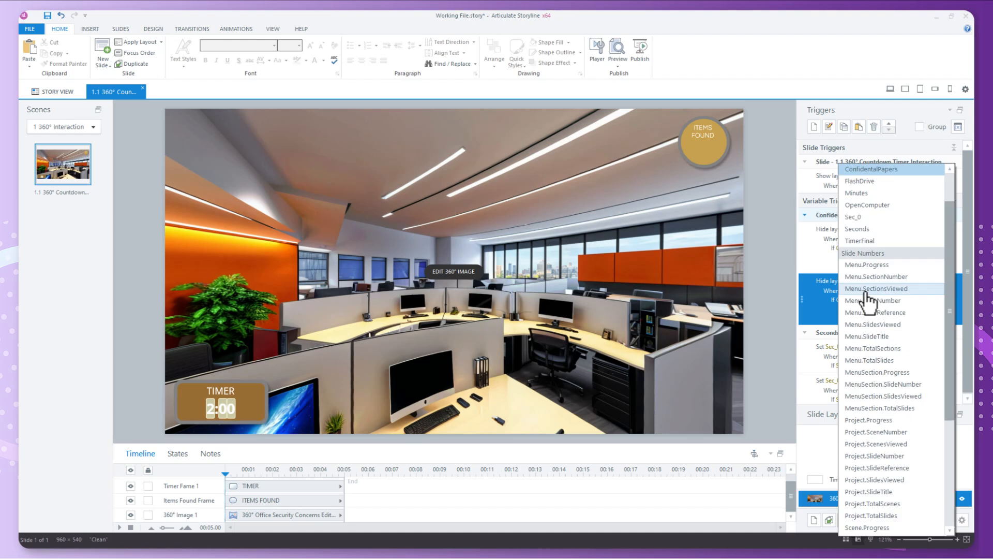
pyautogui.click(869, 182)
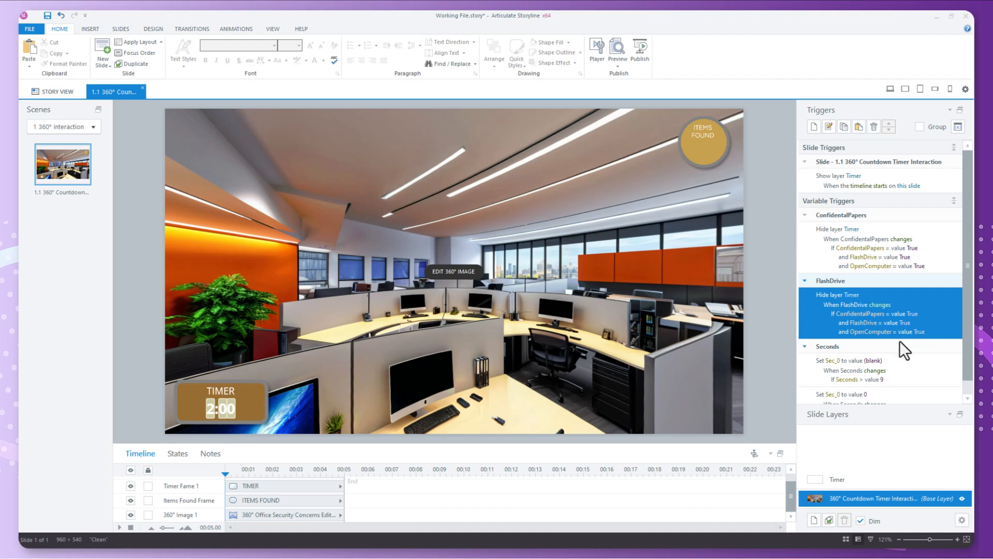
# - Duplicate the trigger that hides the Timer layer and make the copy run when OpenComputer changes
pyautogui.click(859, 127)
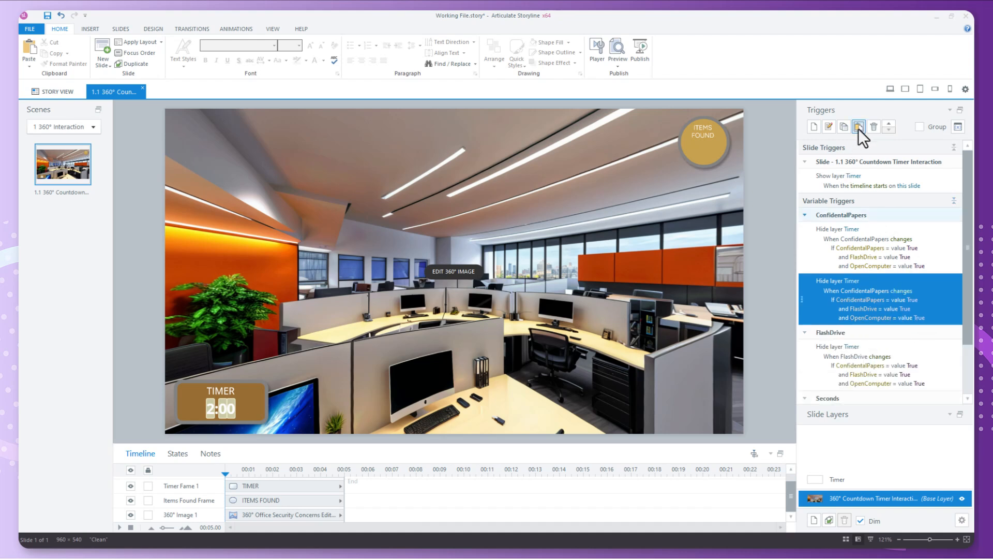
pyautogui.scroll(-3, 927, 346)
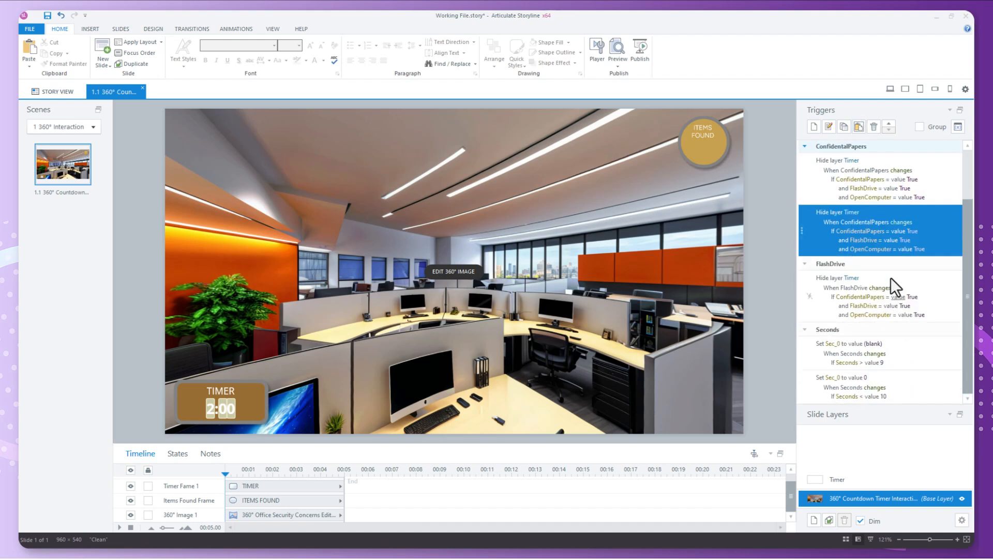
pyautogui.scroll(3, 917, 287)
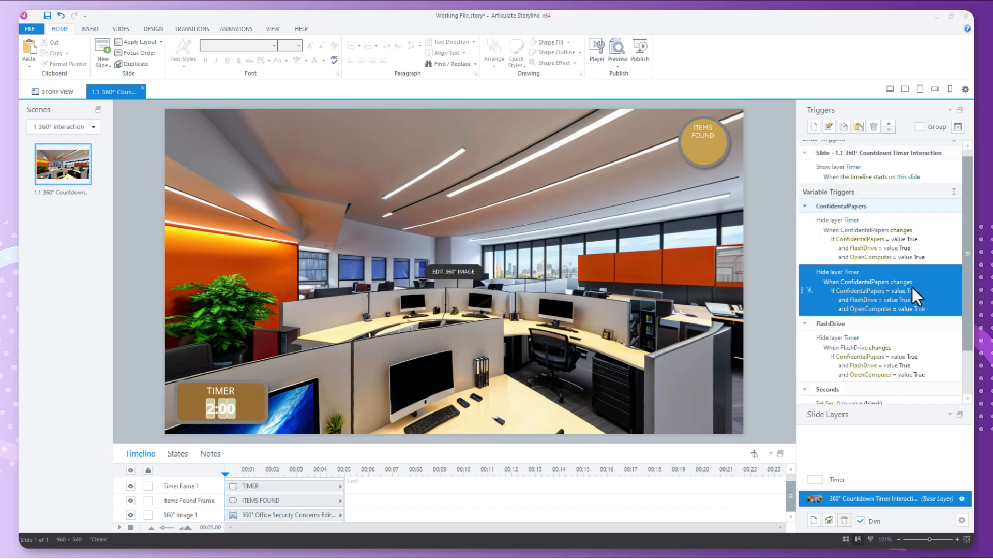
pyautogui.click(859, 282)
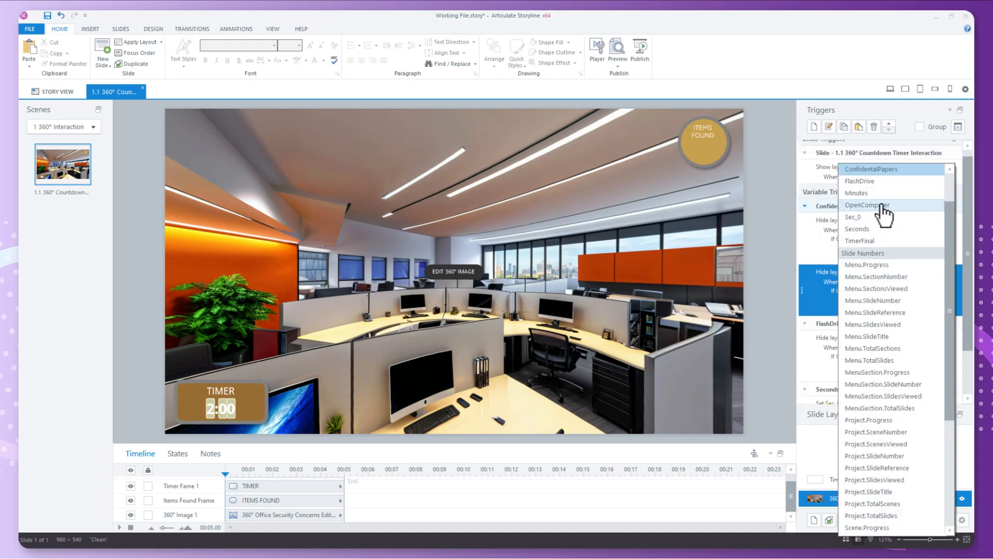
pyautogui.click(882, 205)
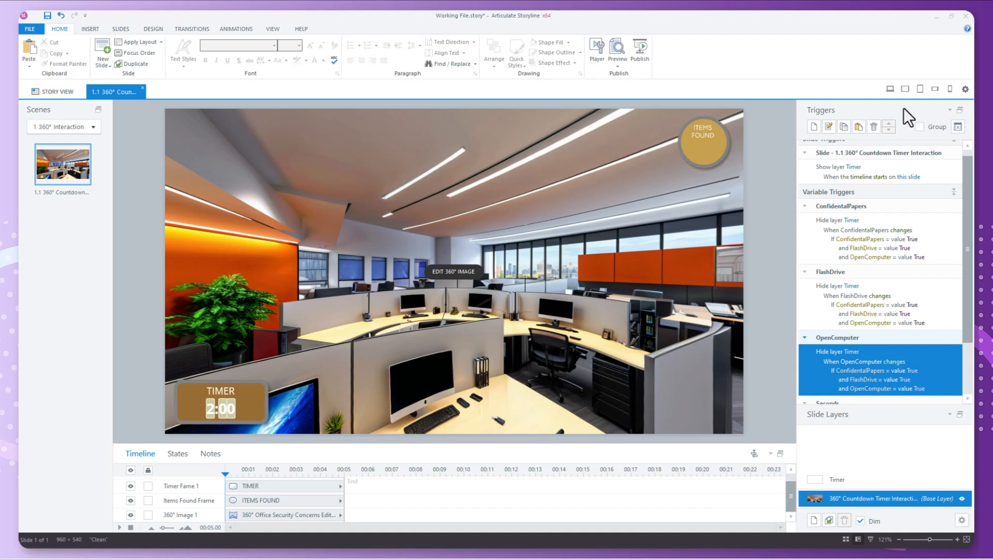
# - Create a Number project variable named FoundItems and save the variable list
pyautogui.click(957, 128)
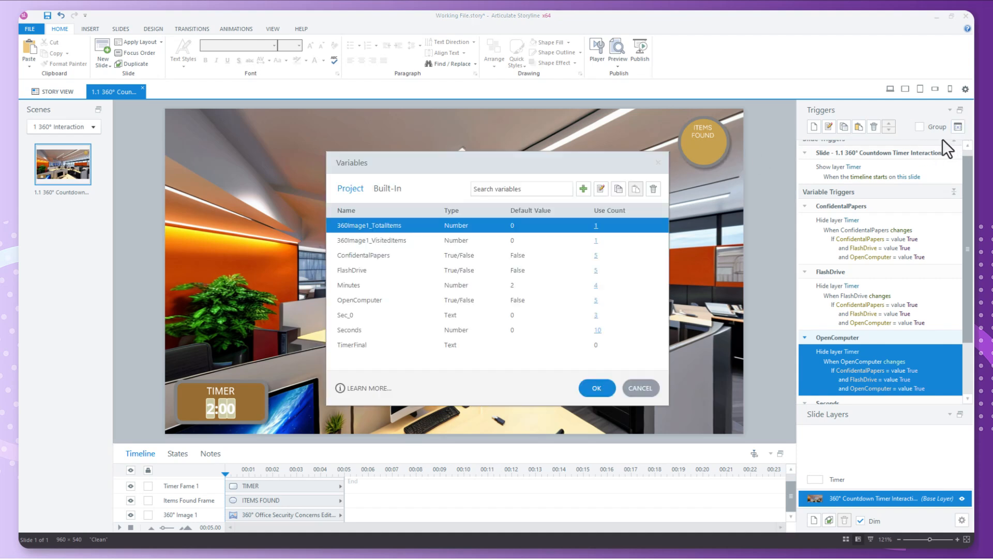
pyautogui.click(583, 189)
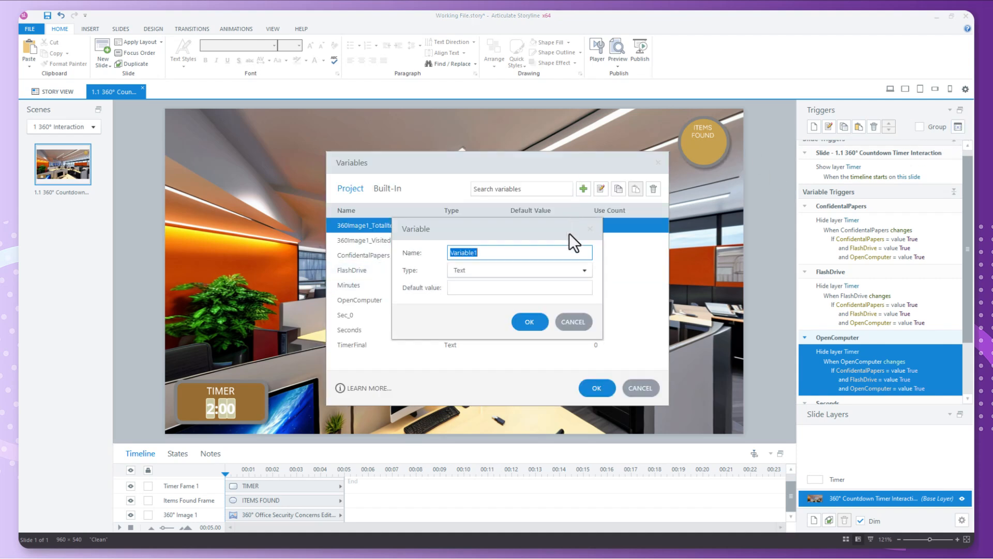
pyautogui.write('FoundItems')
pyautogui.click(490, 270)
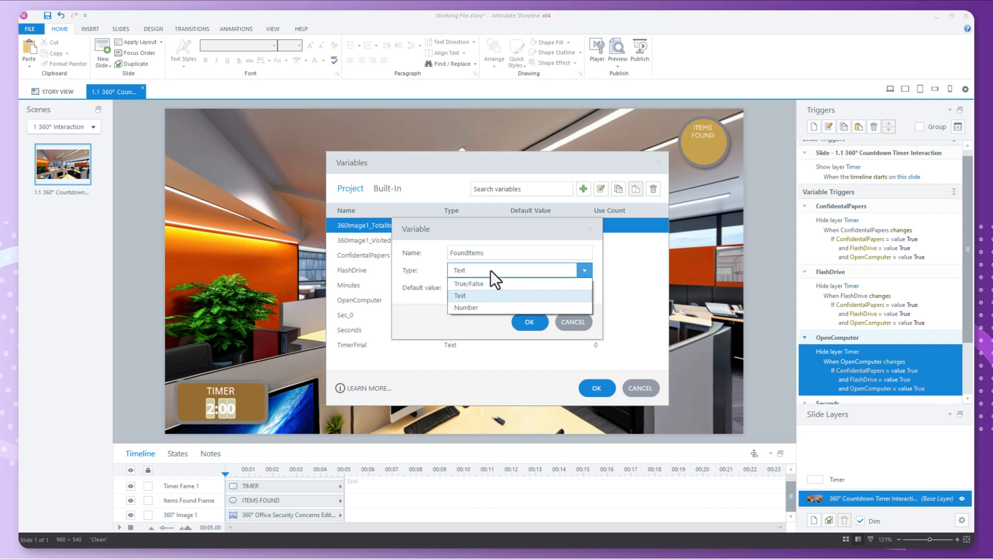
pyautogui.click(468, 307)
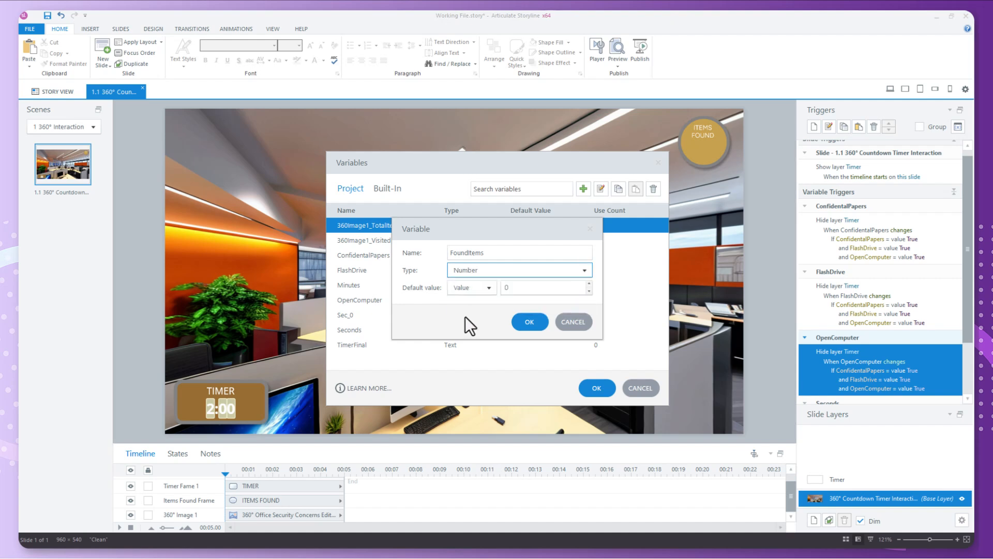
pyautogui.click(526, 324)
pyautogui.click(600, 392)
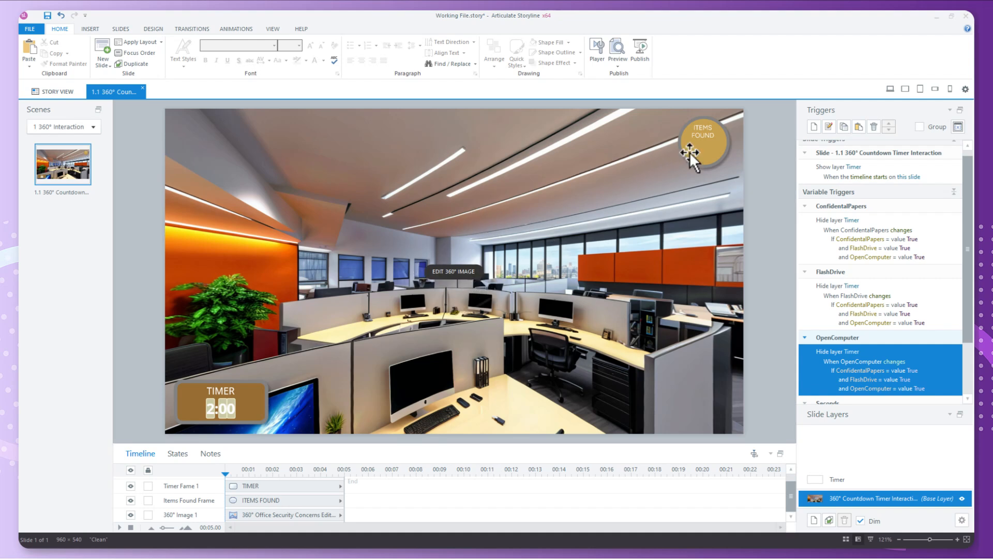
# - Start a base-layer trigger that adjusts a variable by adding 1 to FoundItems
pyautogui.click(814, 127)
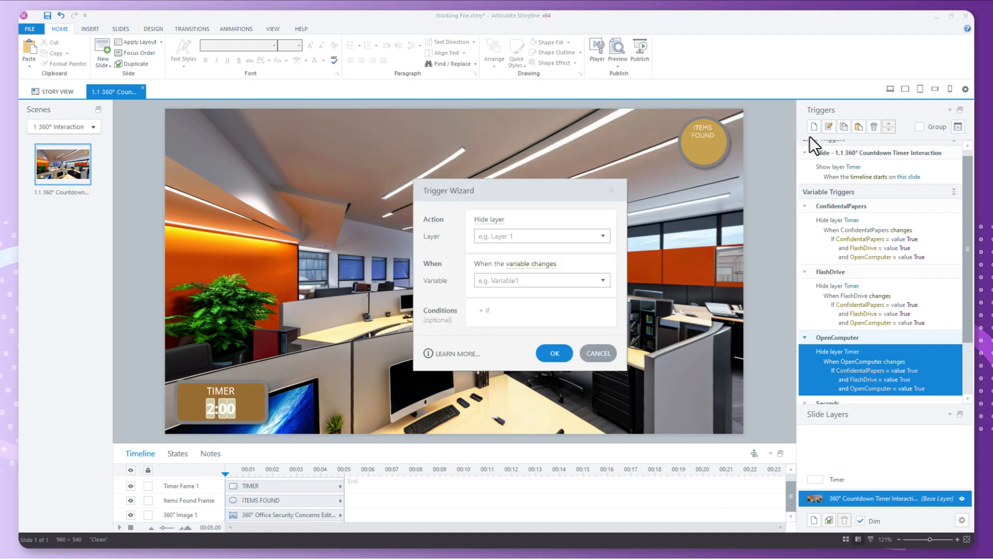
pyautogui.click(491, 220)
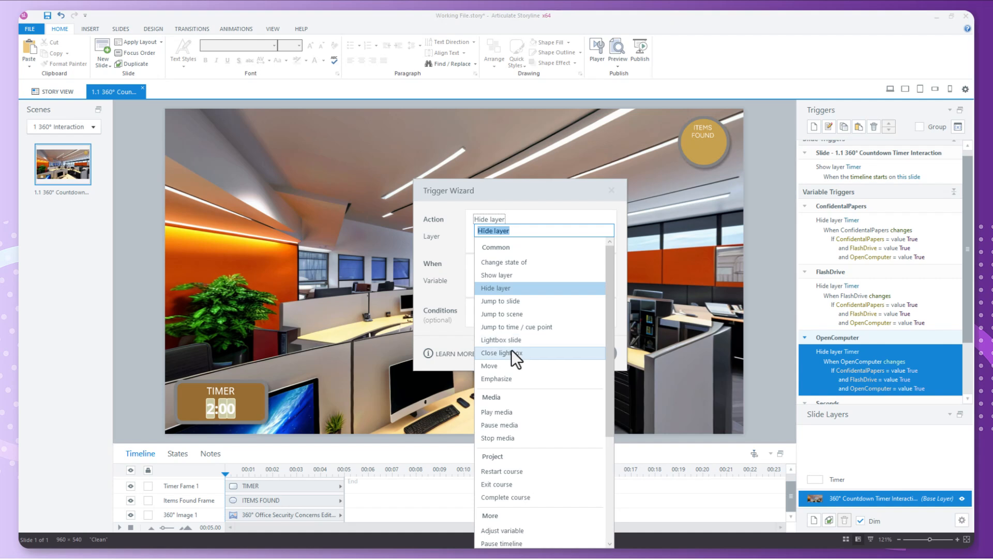
pyautogui.click(511, 529)
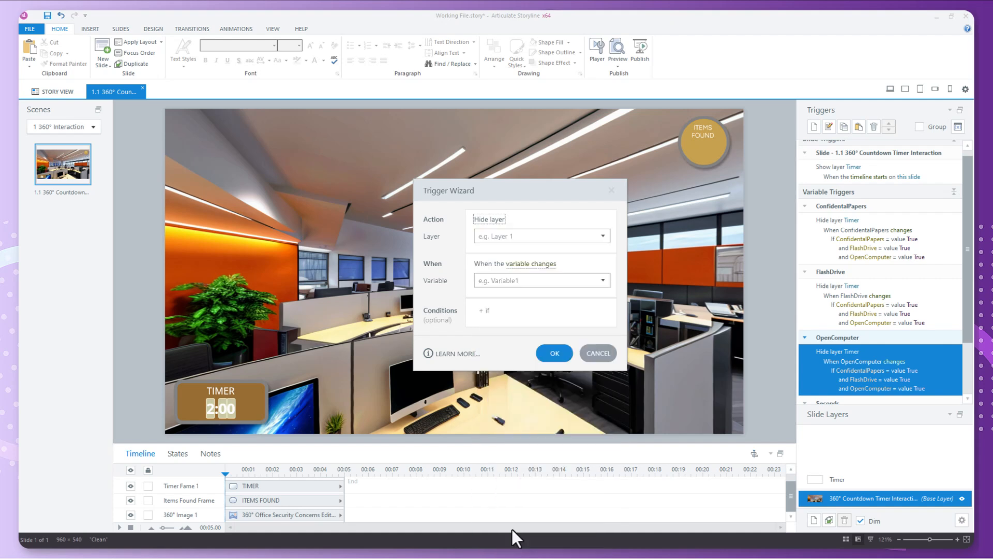
pyautogui.click(514, 237)
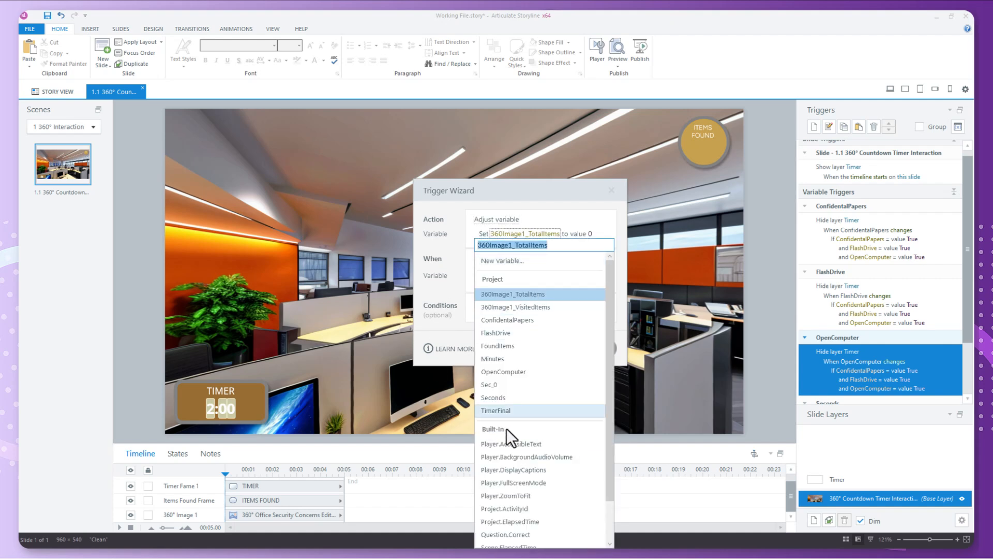
pyautogui.click(508, 345)
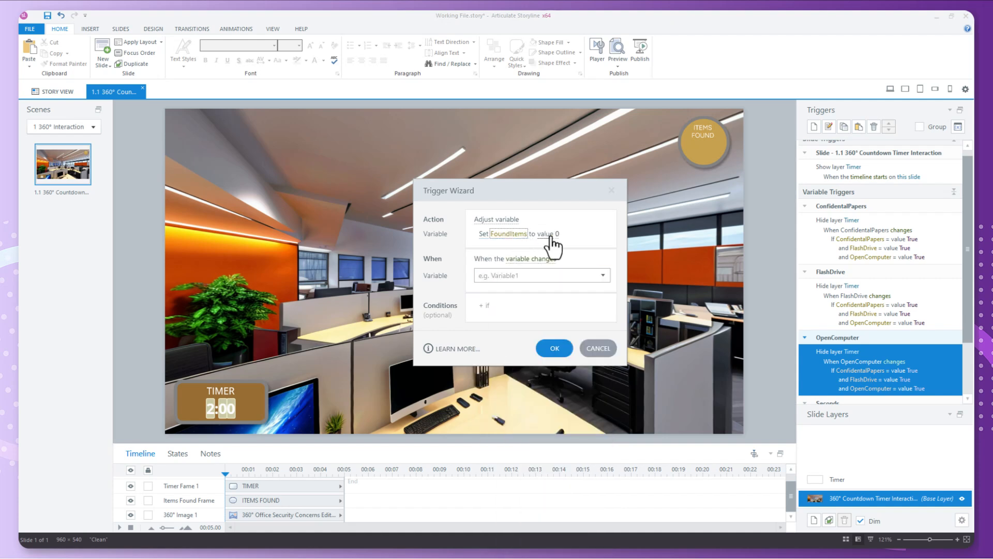
pyautogui.click(483, 234)
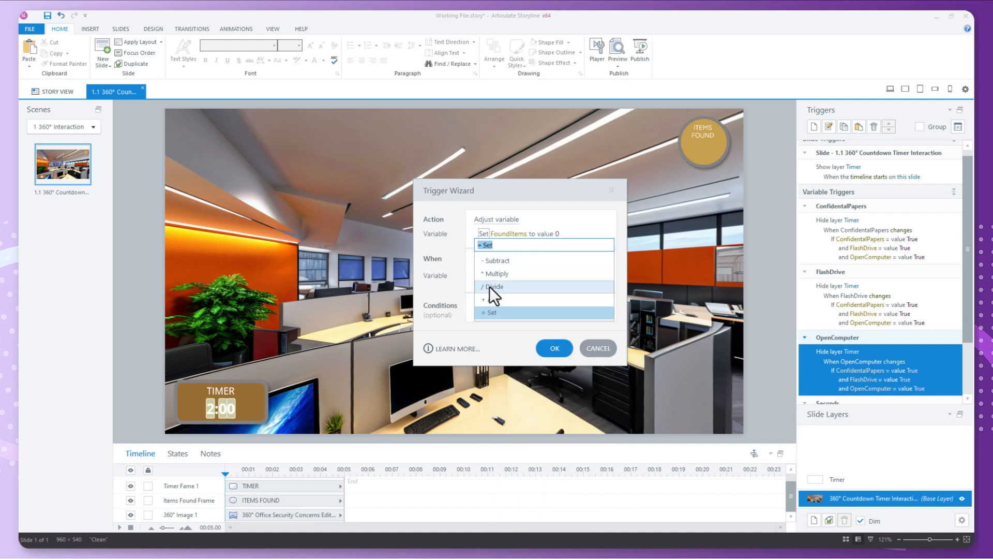
pyautogui.click(498, 300)
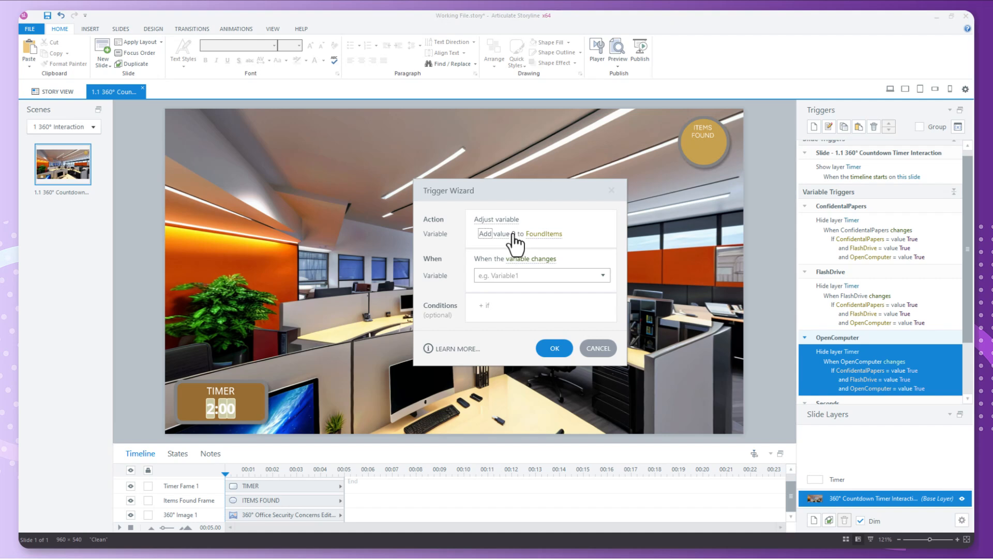
pyautogui.click(512, 233)
pyautogui.write('1')
pyautogui.press('Return')
# - Make the FoundItems trigger run when ConfidentalPapers changes, on the condition that ConfidentalPapers equals True, and save it
pyautogui.click(538, 262)
pyautogui.click(573, 262)
pyautogui.click(573, 275)
pyautogui.click(511, 351)
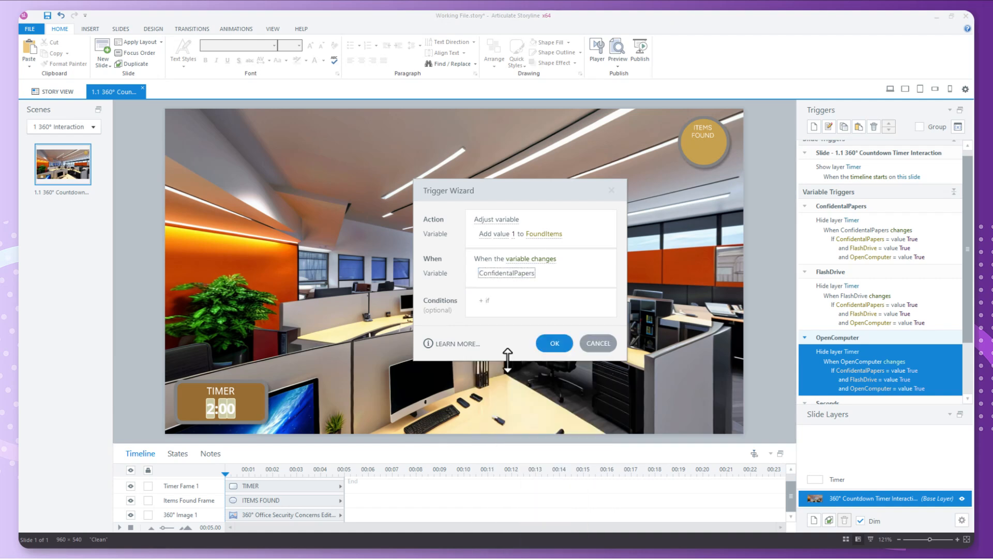
pyautogui.click(510, 300)
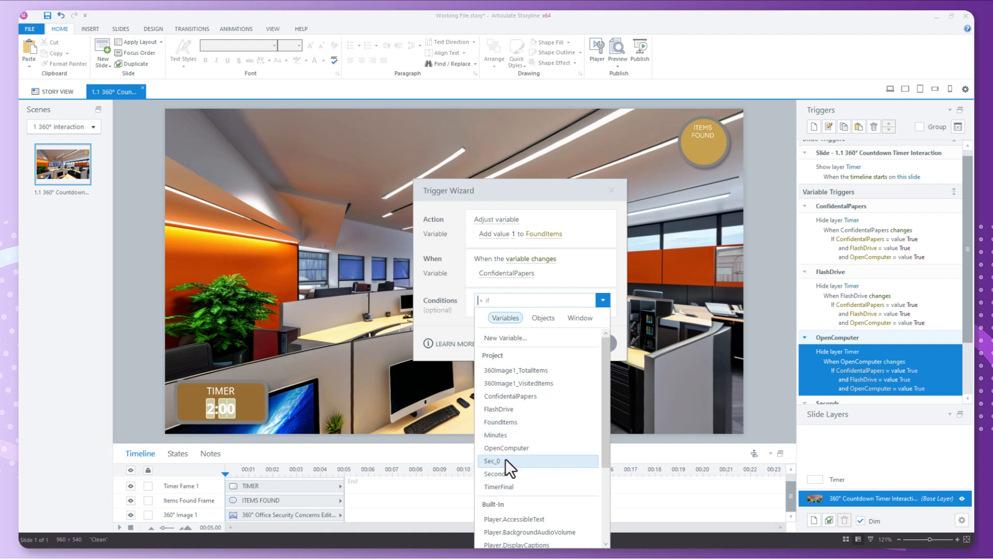
pyautogui.click(521, 398)
pyautogui.click(570, 301)
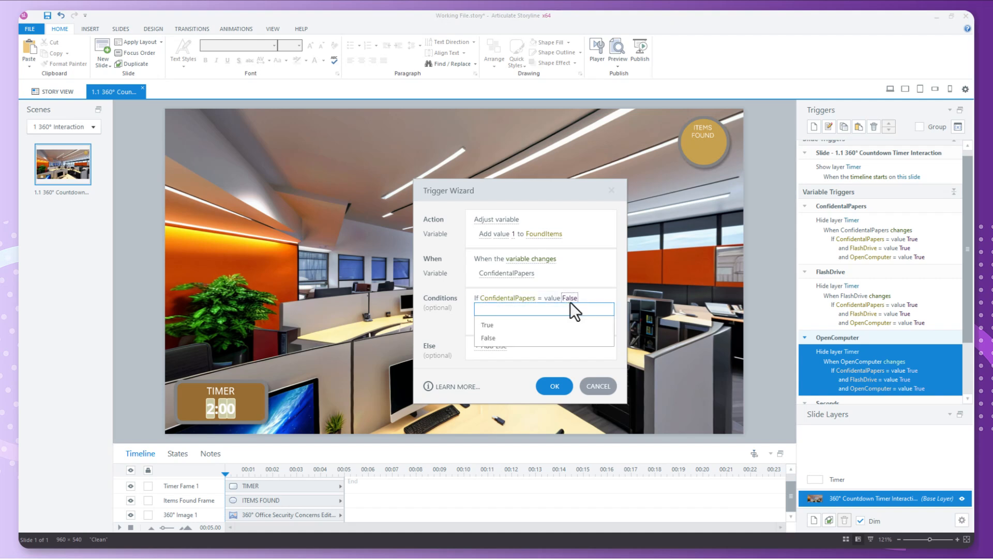
pyautogui.click(483, 324)
pyautogui.click(555, 386)
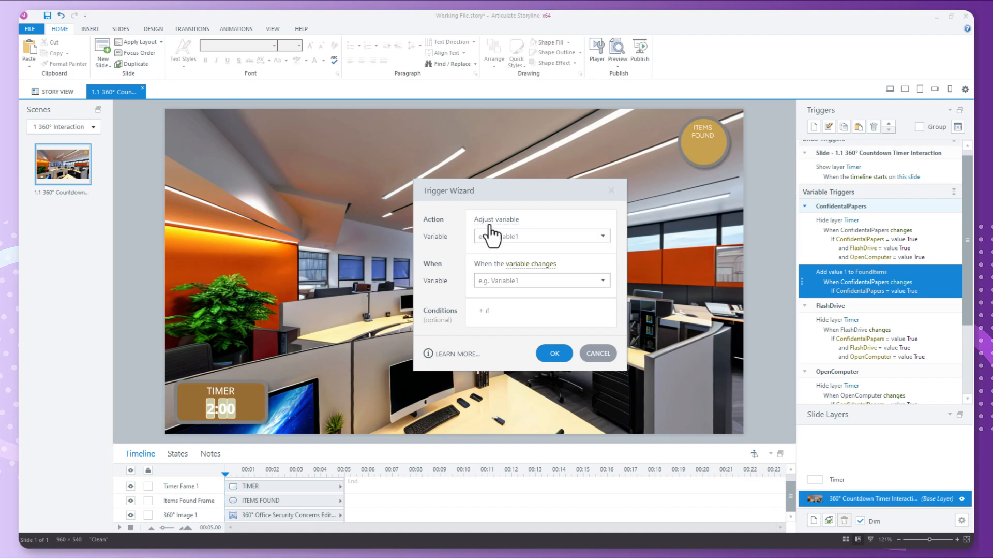
# - Set up a second adjust-variable trigger that adds 1 to FoundItems
pyautogui.click(594, 236)
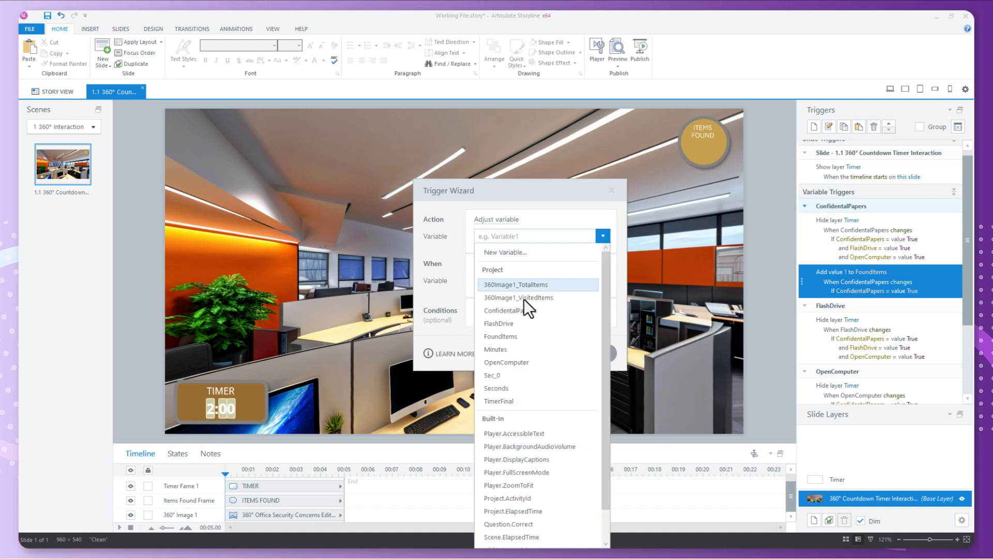
pyautogui.click(516, 337)
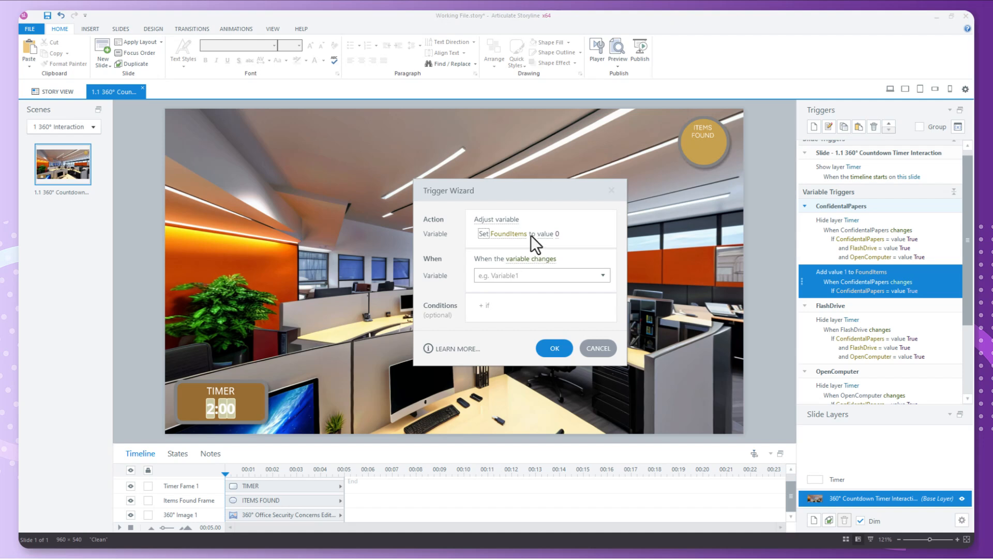
pyautogui.click(483, 234)
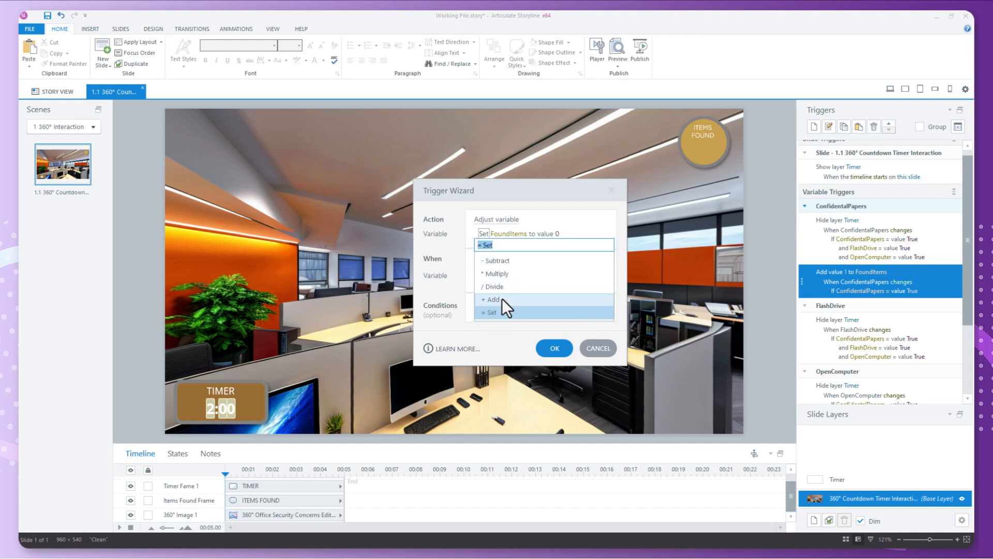
pyautogui.click(502, 299)
pyautogui.click(513, 233)
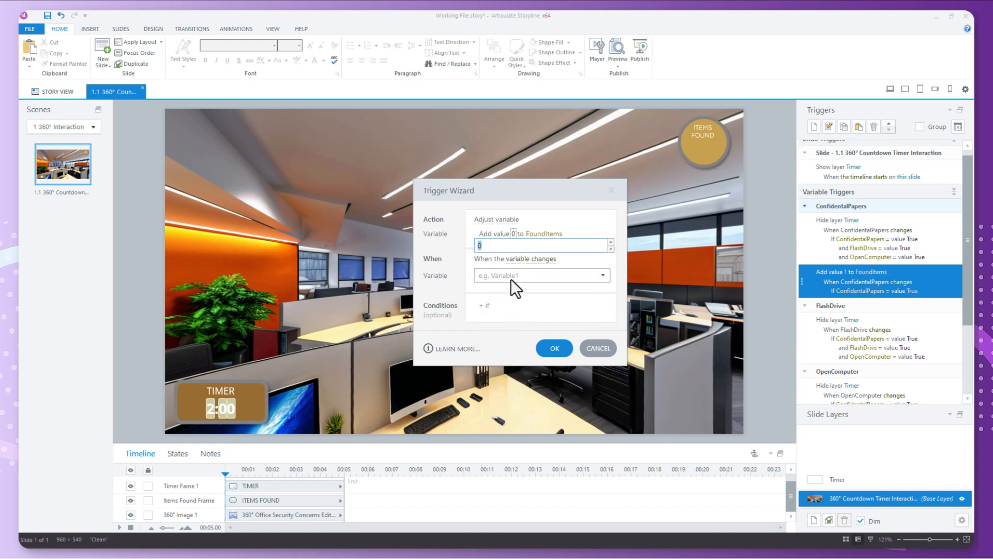
pyautogui.write('2')
pyautogui.click(601, 222)
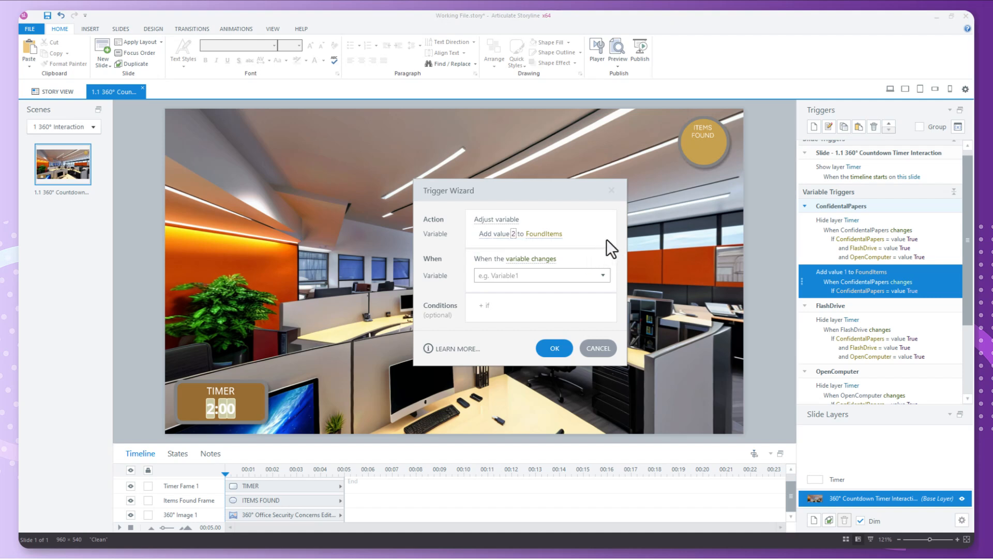
pyautogui.click(514, 234)
pyautogui.write('1')
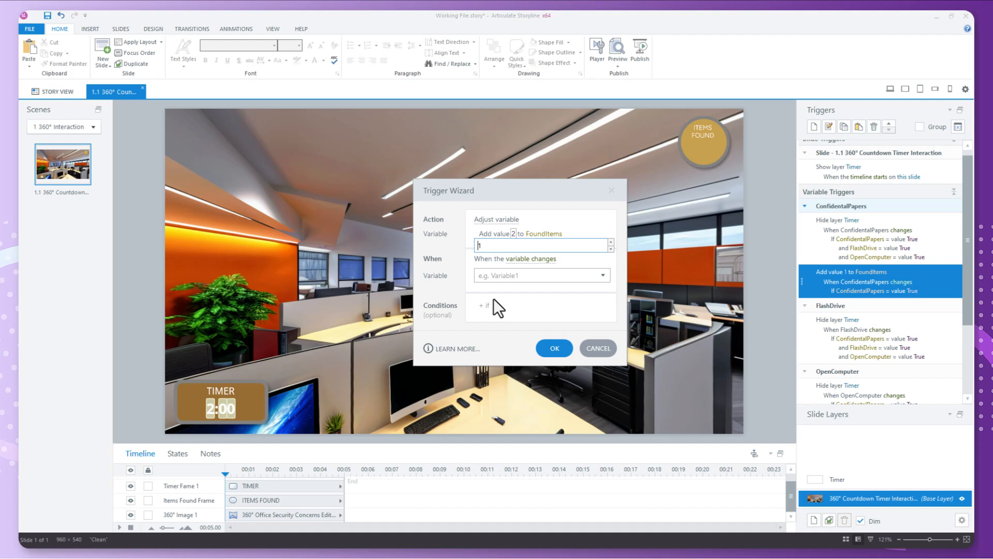
pyautogui.click(594, 265)
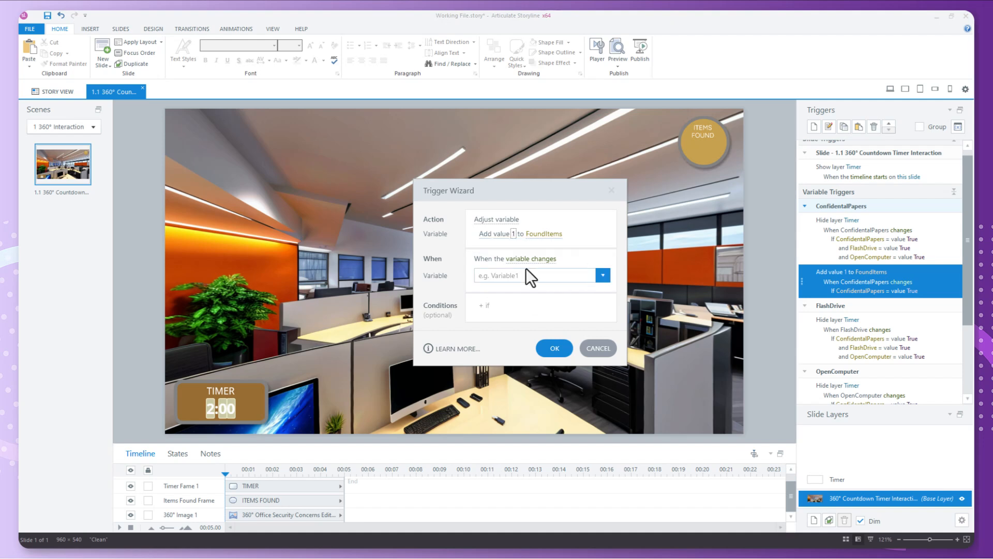
# - Make the second FoundItems trigger run when FlashDrive changes, on the condition that FlashDrive equals True, and save it
pyautogui.click(601, 275)
pyautogui.click(498, 368)
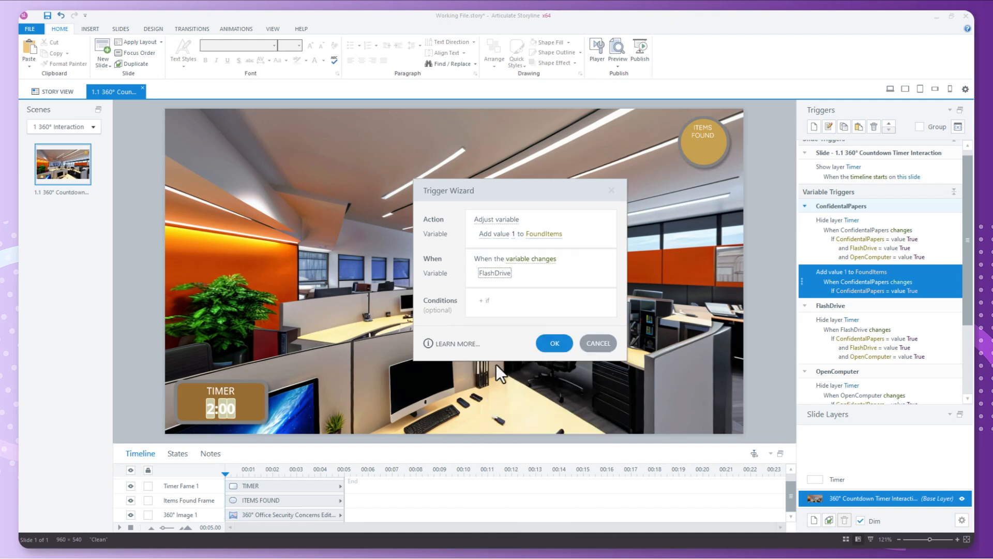
pyautogui.click(495, 298)
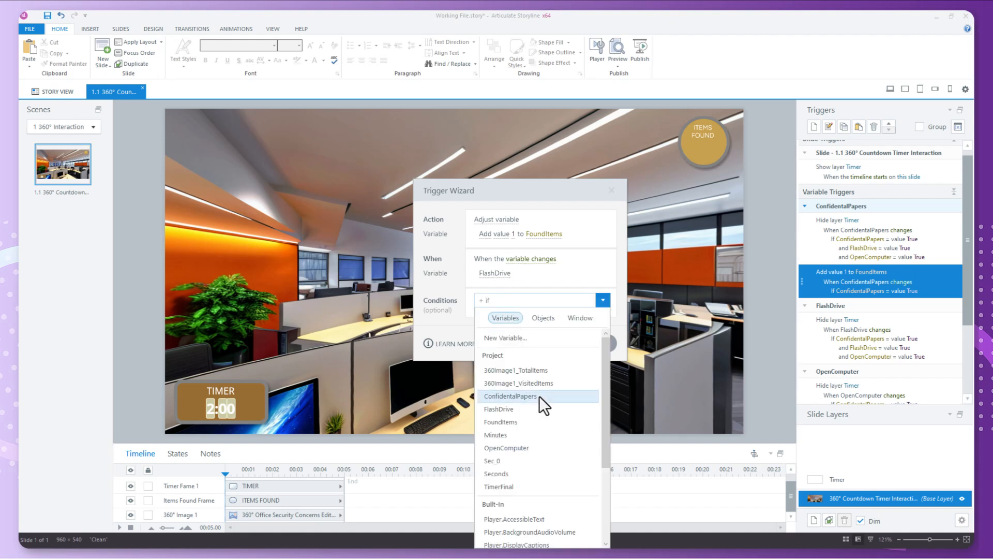
pyautogui.click(504, 408)
pyautogui.click(545, 299)
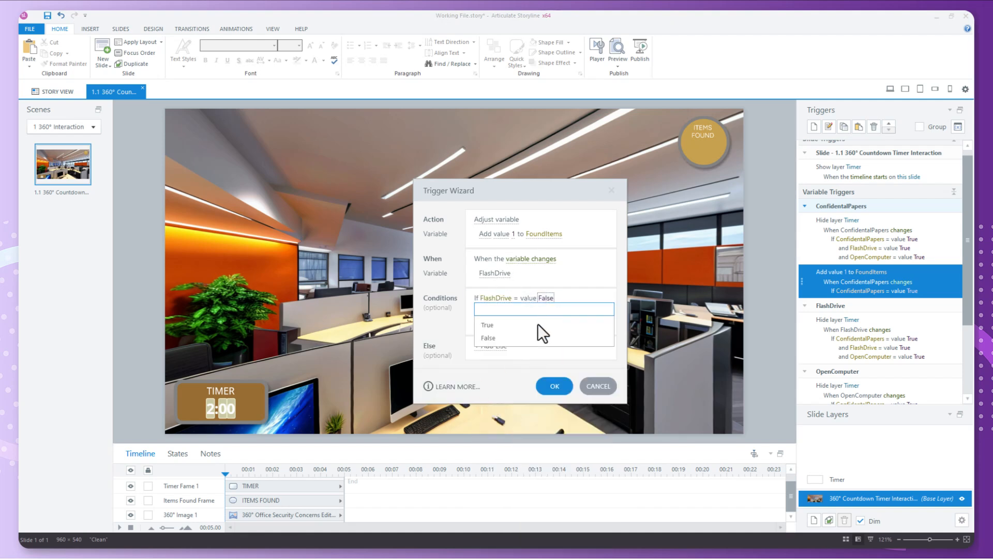
pyautogui.click(487, 324)
pyautogui.click(554, 385)
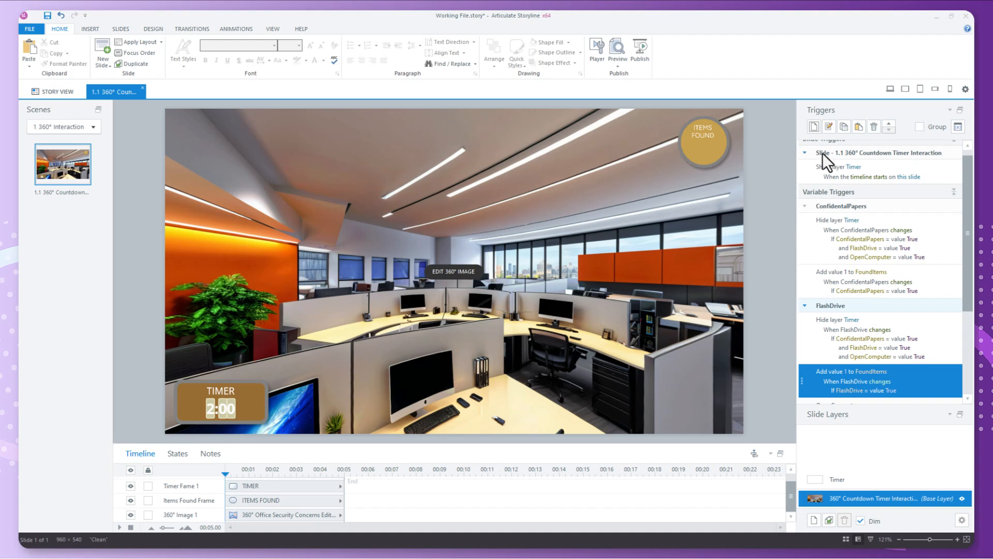
# - Set up a third adjust-variable trigger that adds 1 to FoundItems
pyautogui.click(814, 127)
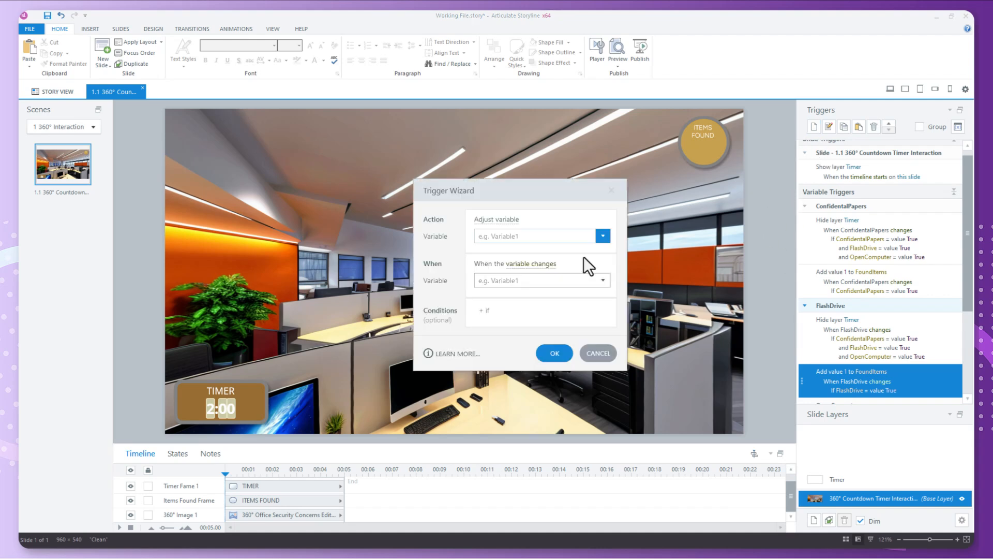
pyautogui.click(504, 235)
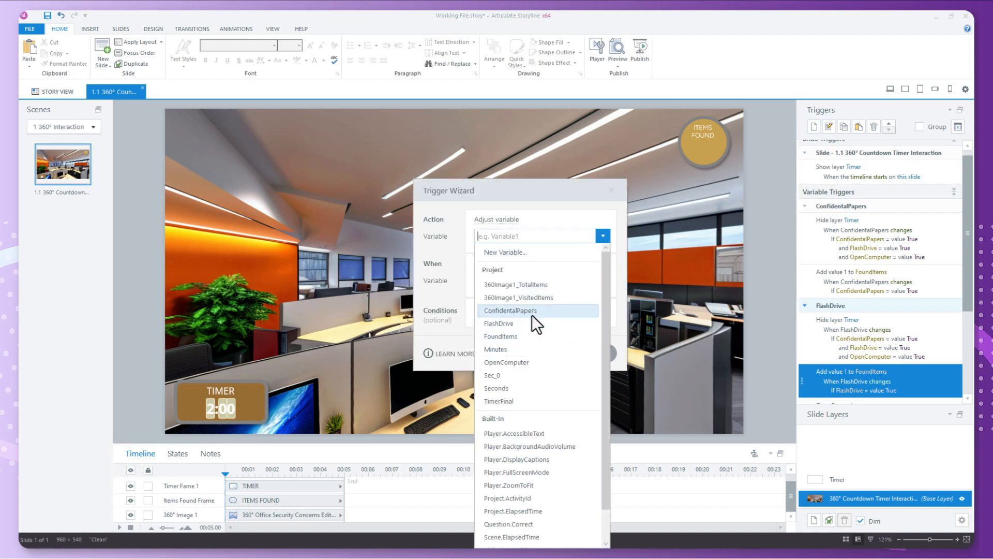
pyautogui.click(517, 337)
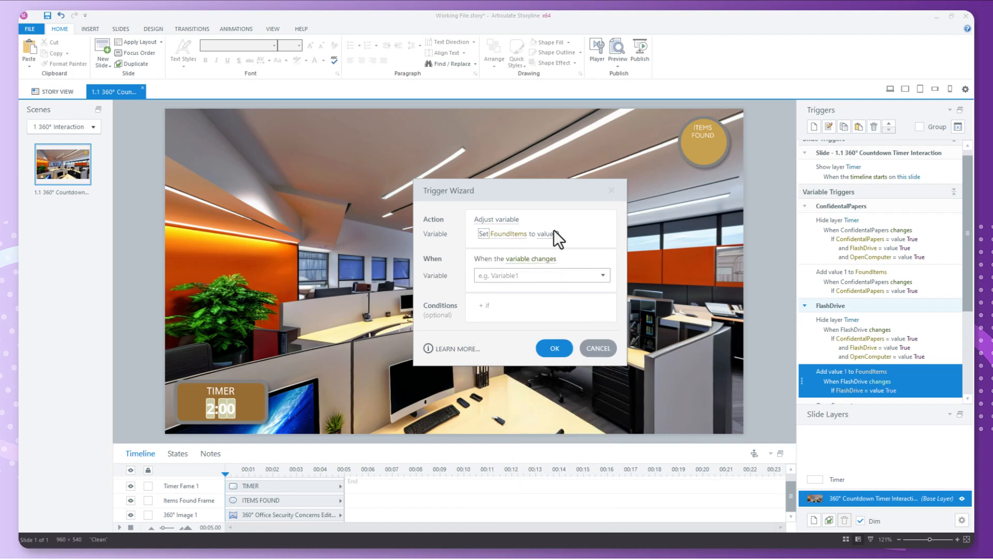
pyautogui.click(483, 234)
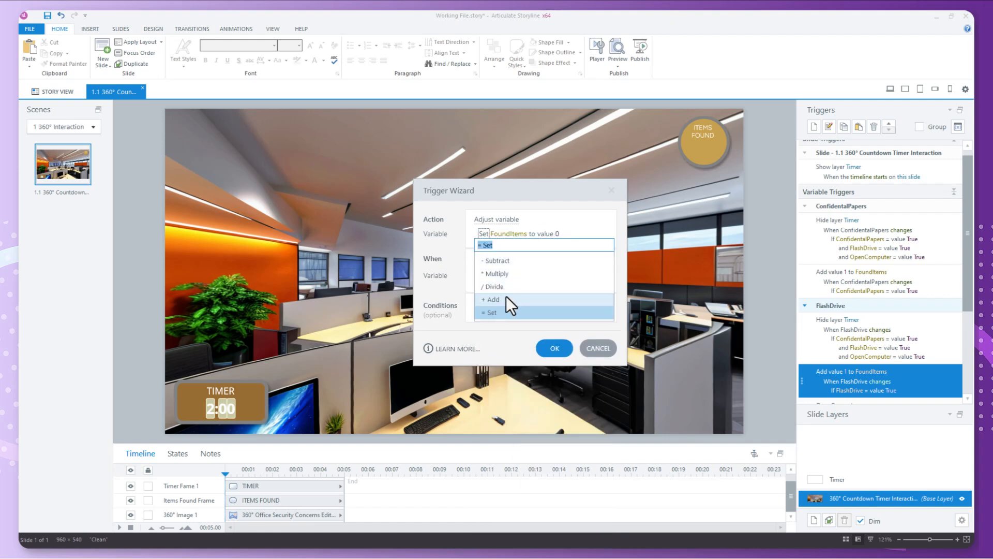
pyautogui.click(506, 299)
pyautogui.click(514, 234)
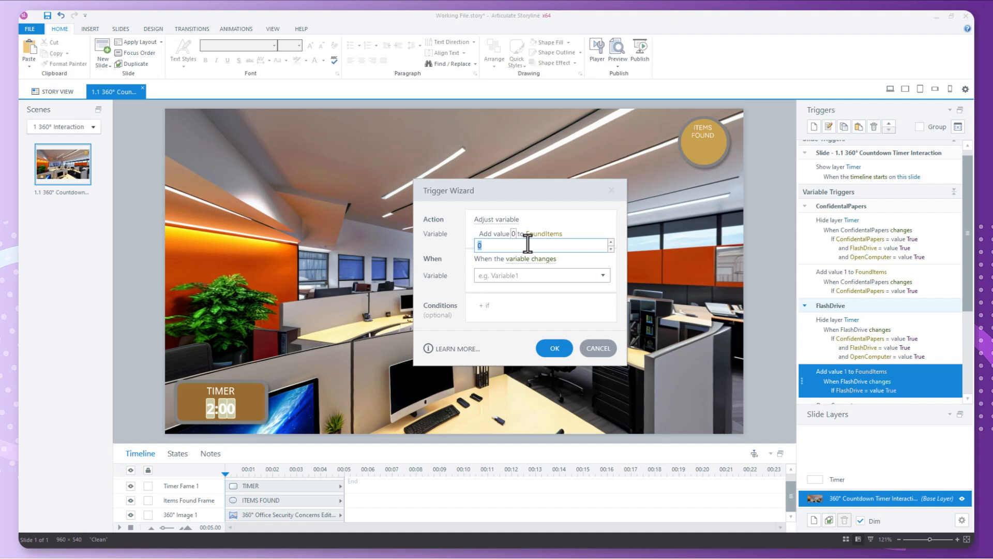
pyautogui.click(615, 241)
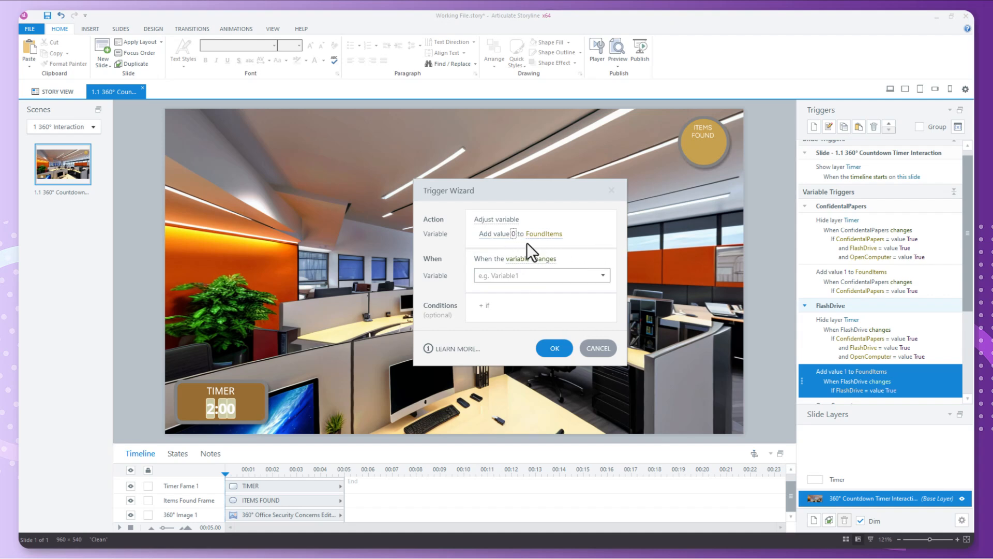
pyautogui.click(514, 234)
pyautogui.click(611, 242)
# - Make the third FoundItems trigger run when OpenComputer changes, on the condition that OpenComputer equals True, and save it
pyautogui.click(533, 275)
pyautogui.click(526, 404)
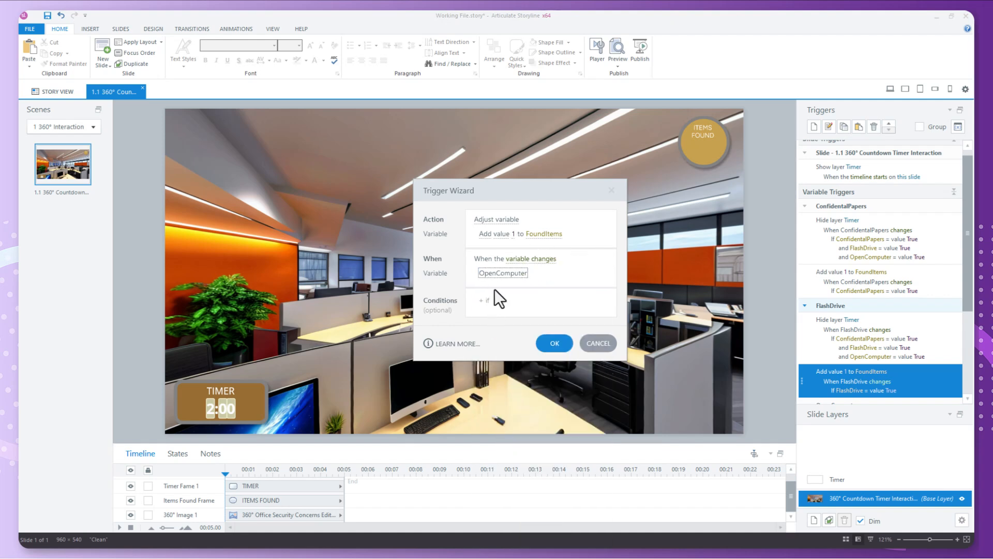
pyautogui.click(486, 300)
pyautogui.click(547, 300)
pyautogui.click(495, 449)
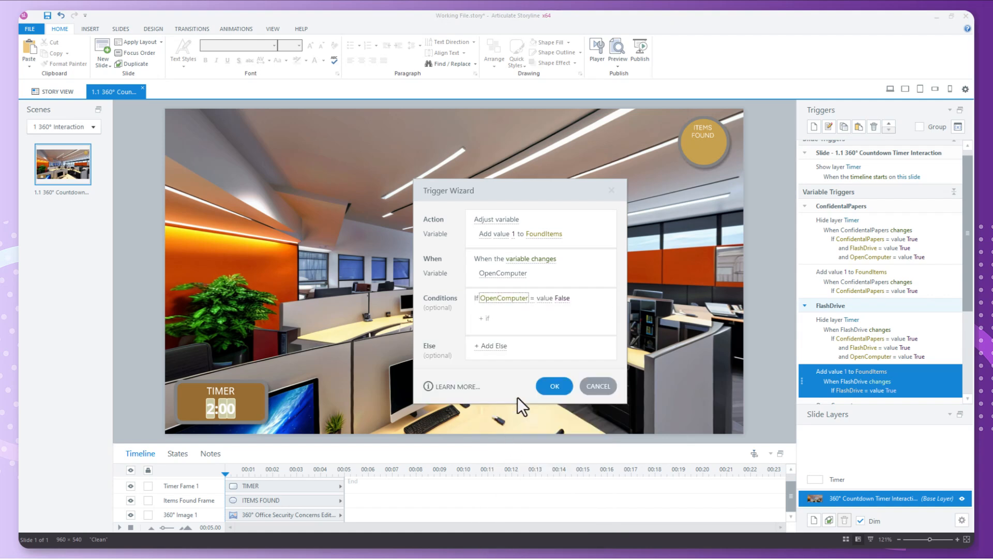
pyautogui.click(564, 302)
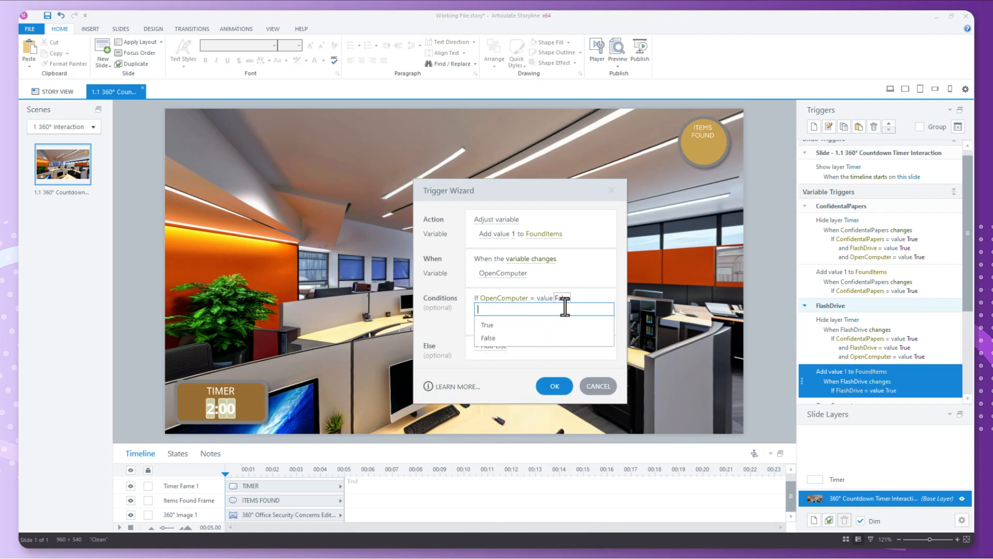
pyautogui.click(494, 326)
pyautogui.press('Return')
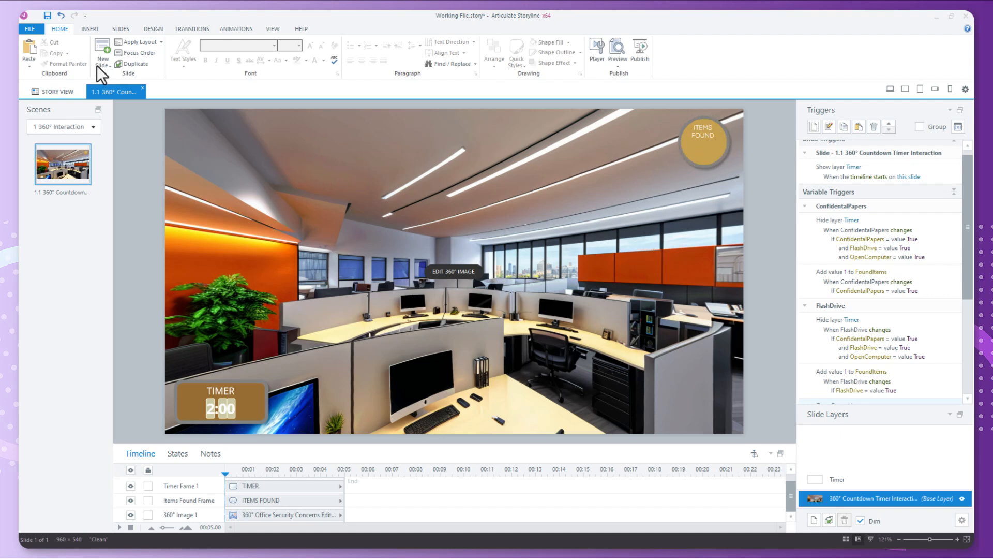
# - Draw a text box under the ITEMS FOUND label inside the gold circle and insert a reference to the FoundItems variable
pyautogui.click(89, 28)
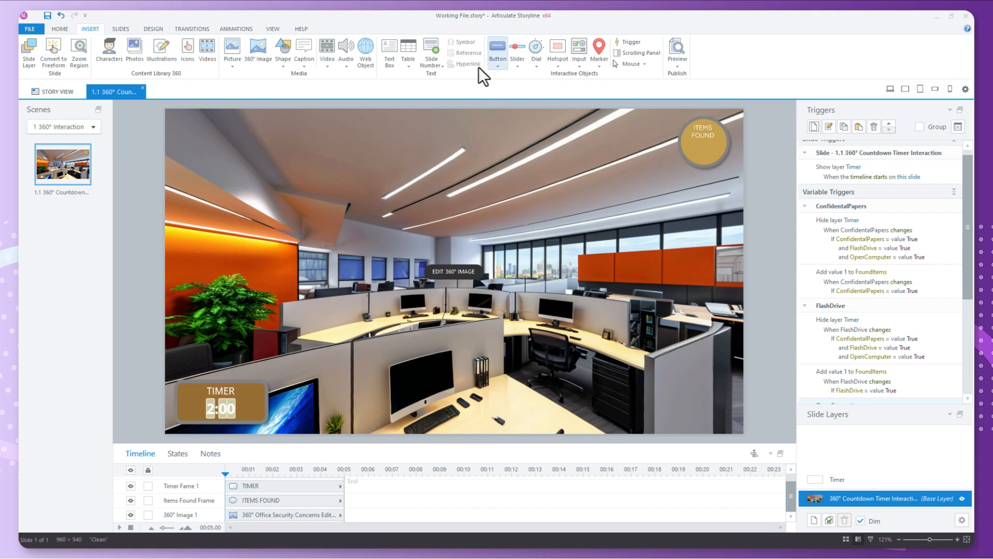
pyautogui.click(392, 58)
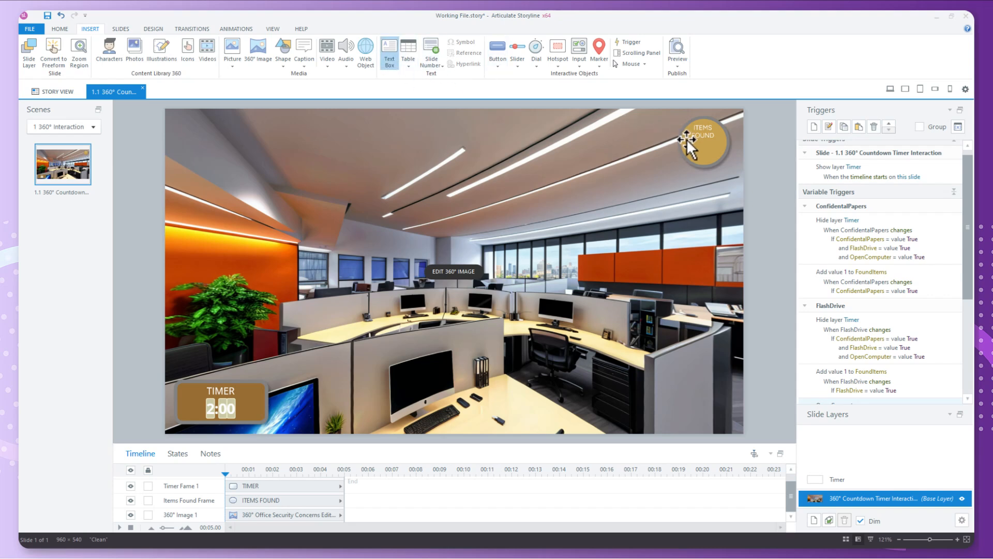
pyautogui.click(390, 61)
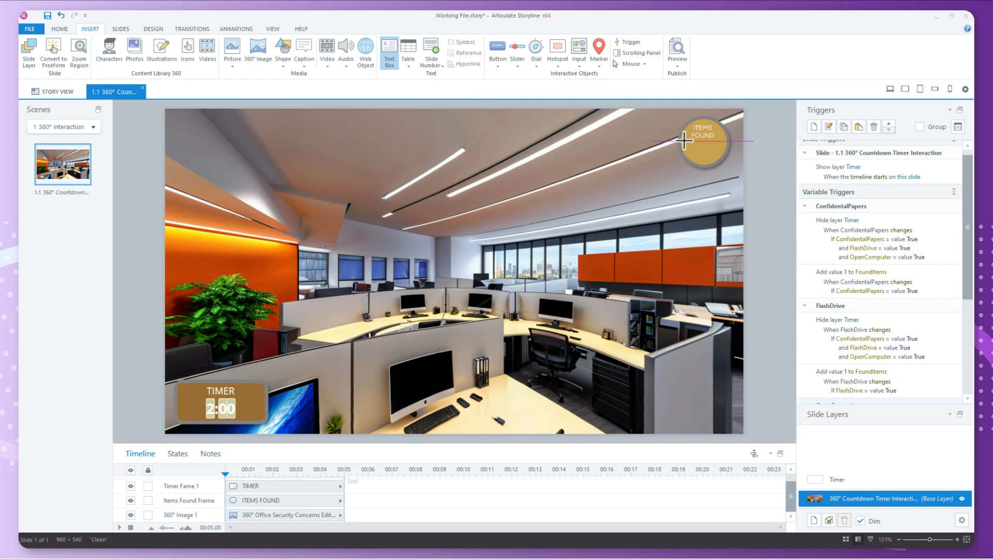
pyautogui.moveTo(684, 139); pyautogui.dragTo(724, 164)
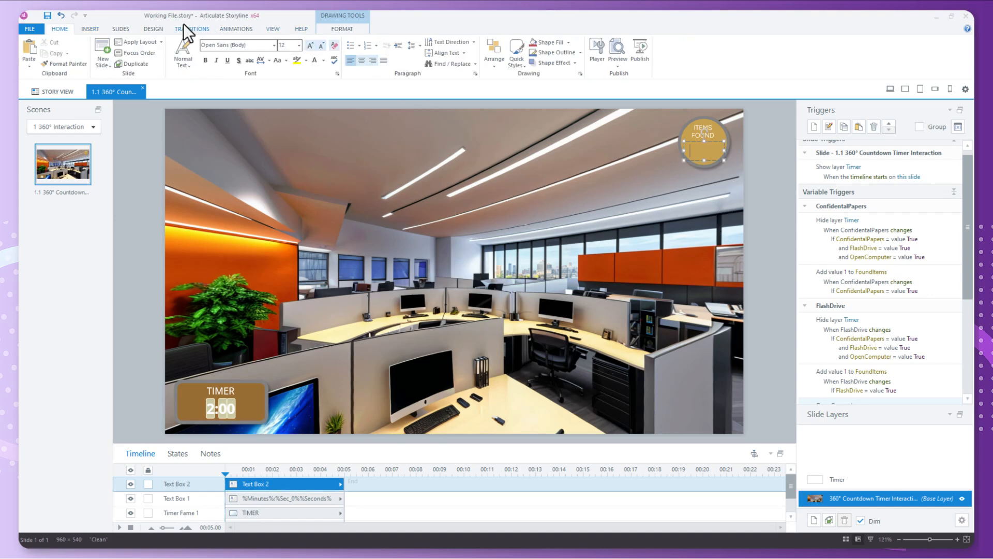
pyautogui.click(97, 28)
pyautogui.click(464, 53)
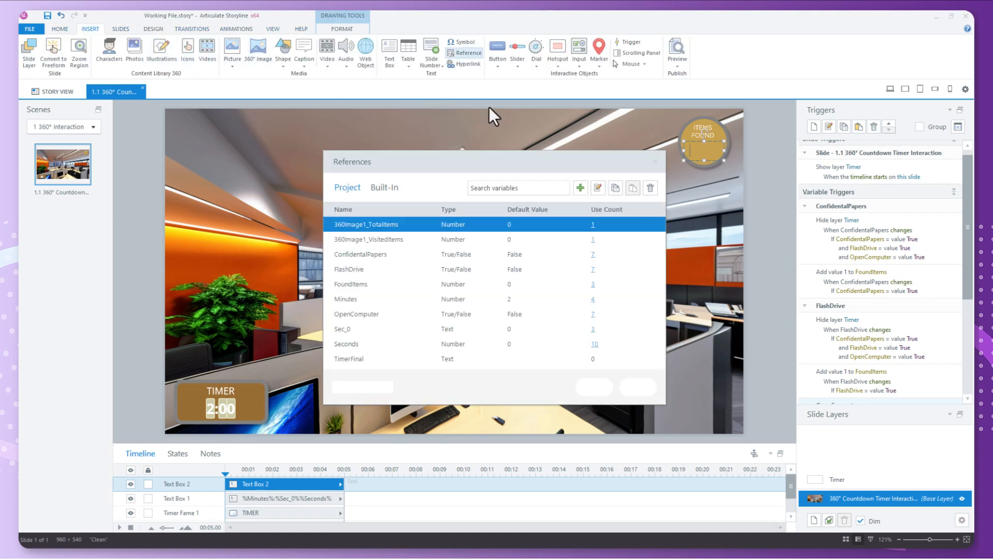
pyautogui.click(361, 284)
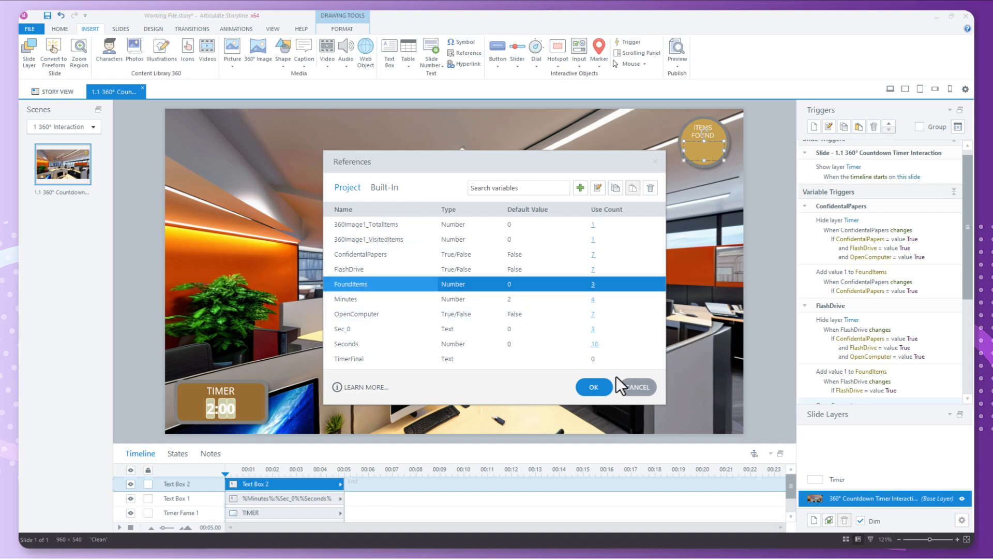
pyautogui.click(594, 387)
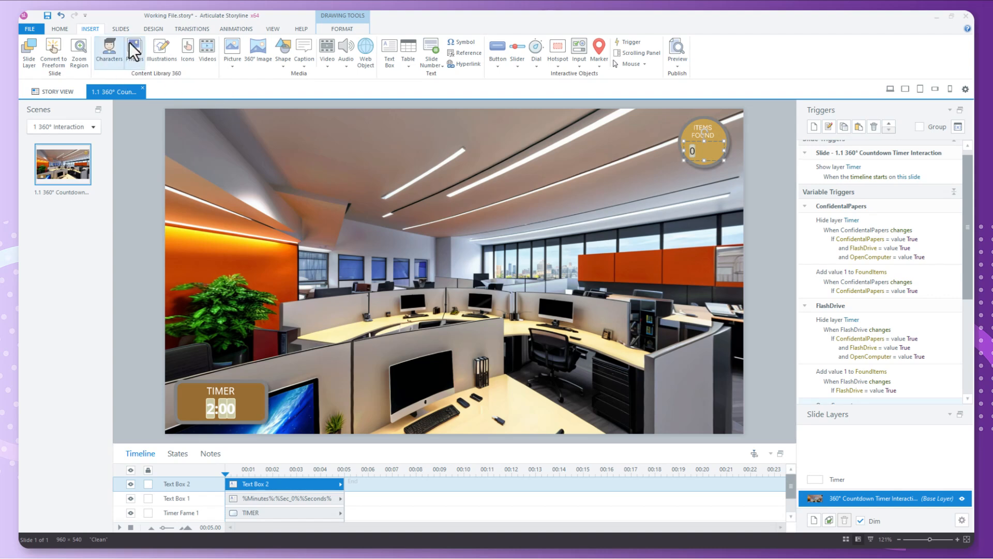
# - Format the FoundItems reference text as size 20, centered and white
pyautogui.click(62, 27)
pyautogui.click(309, 44)
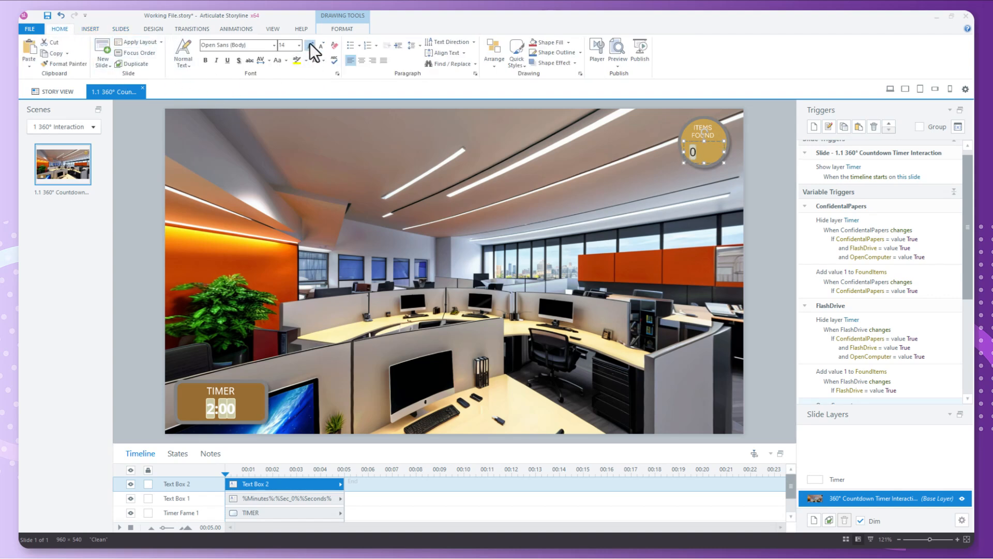
pyautogui.click(309, 43)
pyautogui.click(309, 44)
pyautogui.click(309, 44)
pyautogui.click(362, 61)
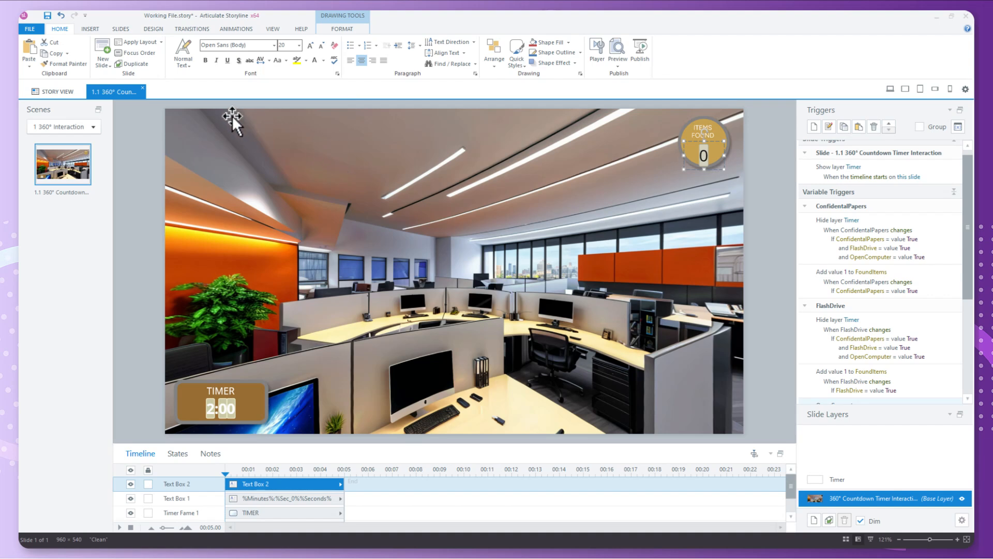
pyautogui.click(227, 60)
# - Nudge the FoundItems text box slightly higher inside the gold circle and deselect it
pyautogui.click(726, 144)
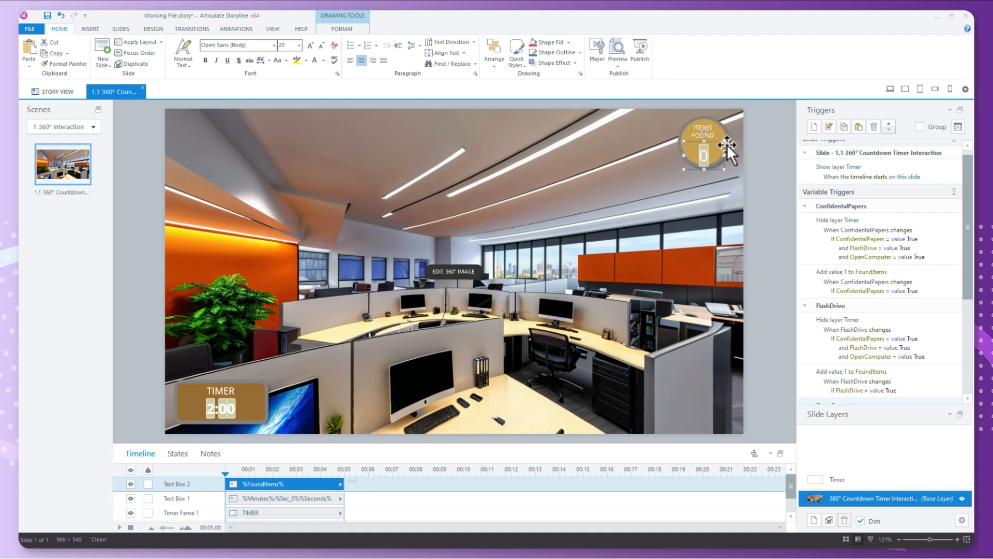
pyautogui.moveTo(709, 141); pyautogui.dragTo(710, 138)
pyautogui.click(440, 185)
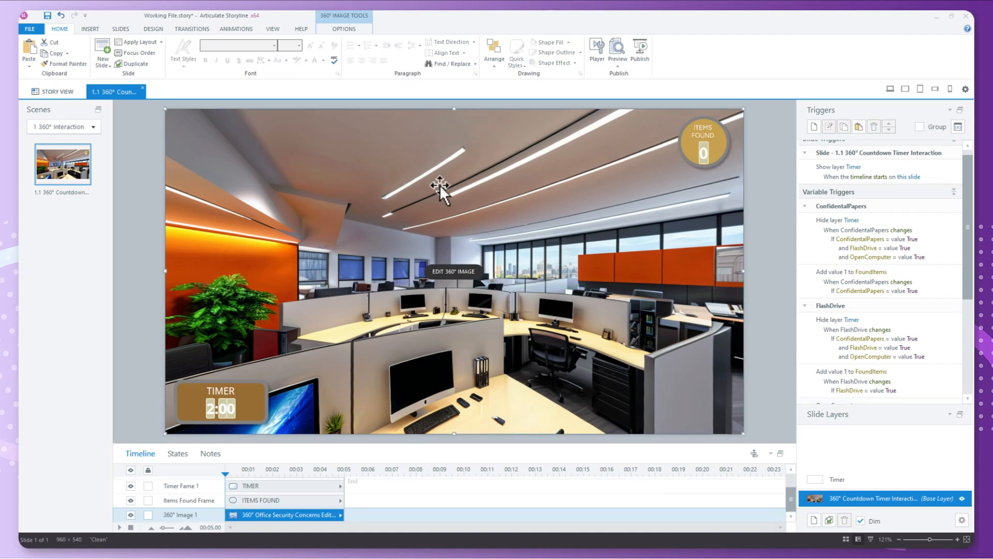
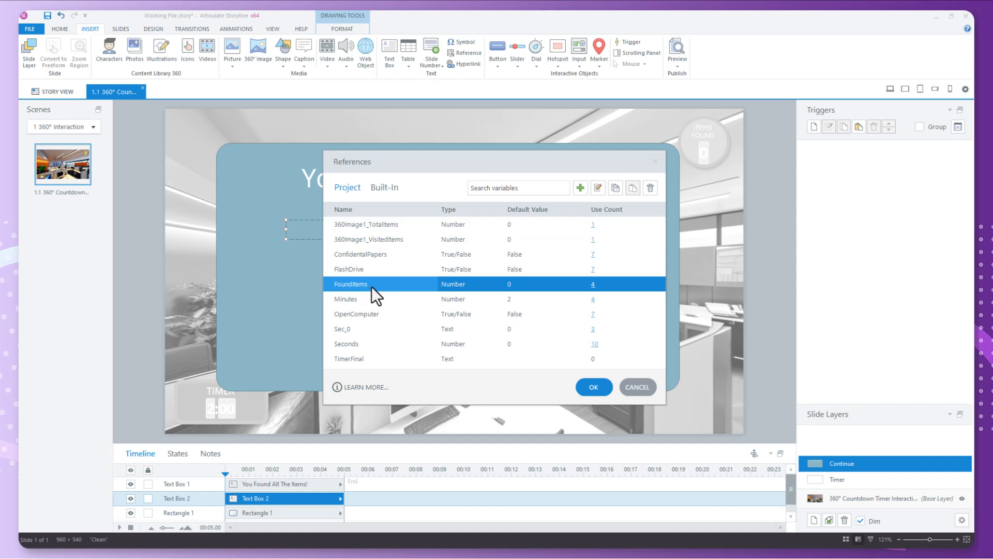
# - Insert a TimerFinal variable reference in the Continue layer's second text box, followed by the text "left on the clock!"
pyautogui.click(361, 362)
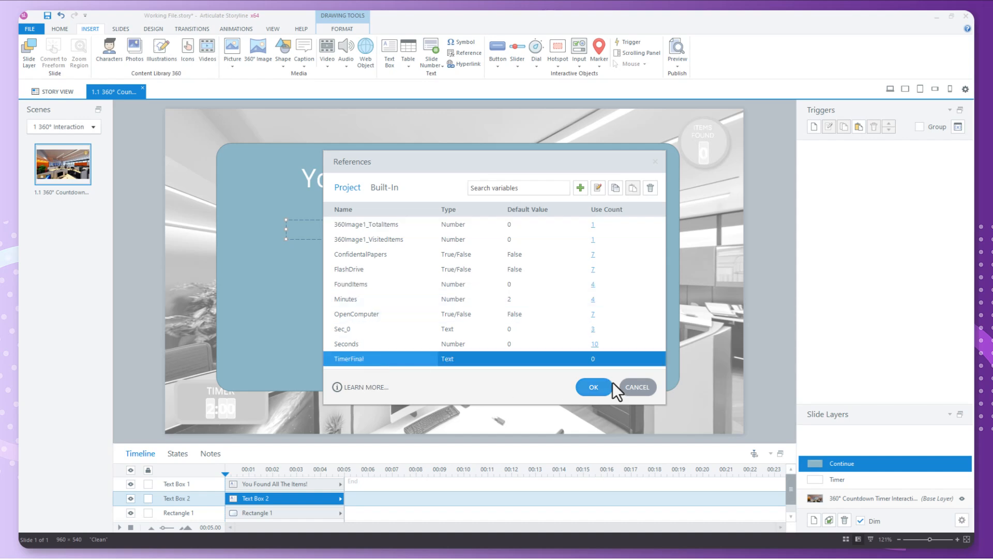
pyautogui.click(590, 387)
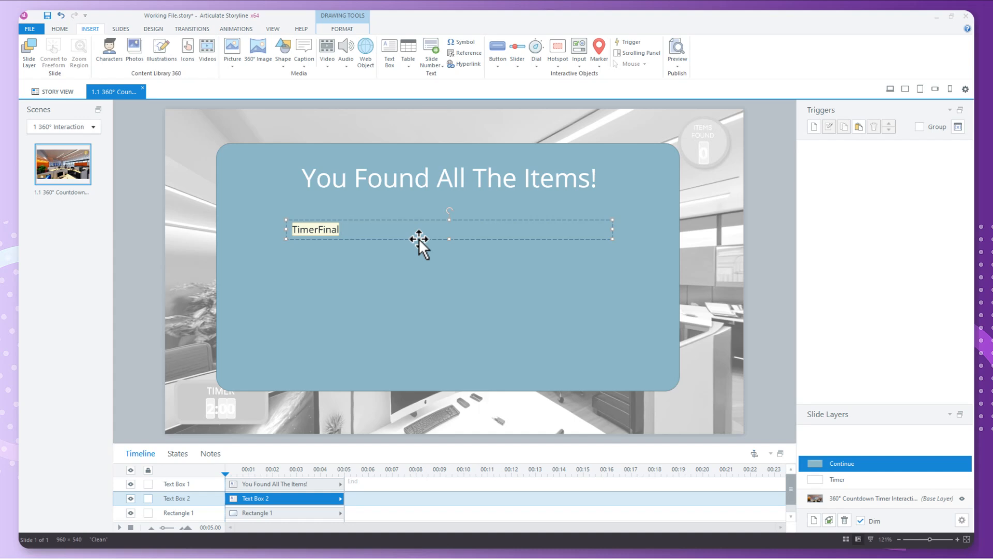
pyautogui.write('left on the clock!')
# - Format the whole "TimerFinal left on the clock!" line as white, centered text at size 18
pyautogui.moveTo(420, 230); pyautogui.dragTo(290, 229)
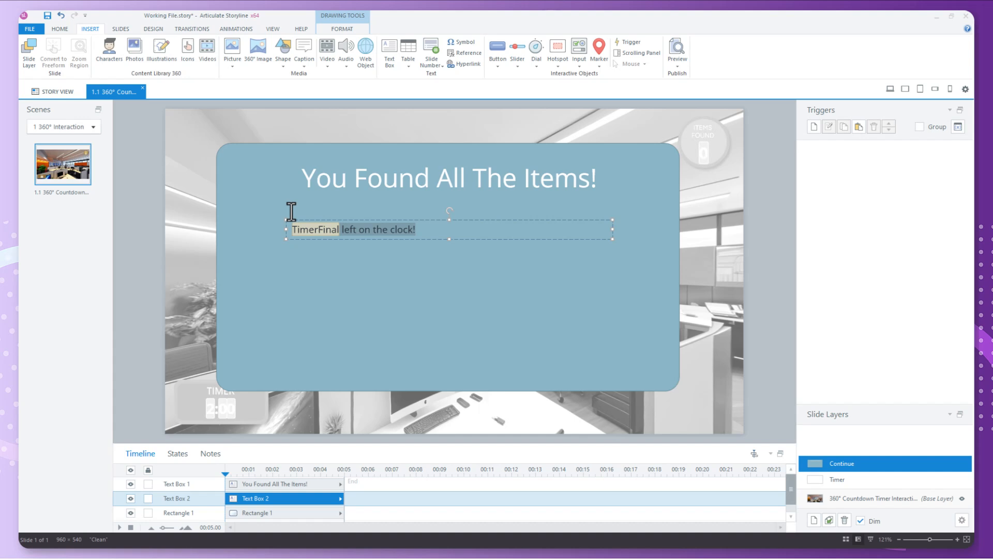
pyautogui.click(60, 29)
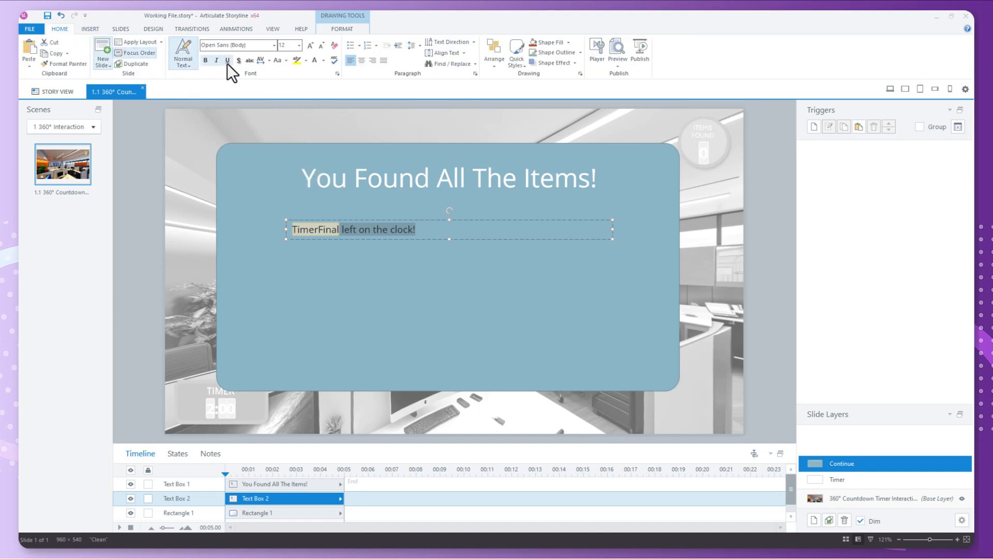
pyautogui.click(313, 61)
pyautogui.click(361, 60)
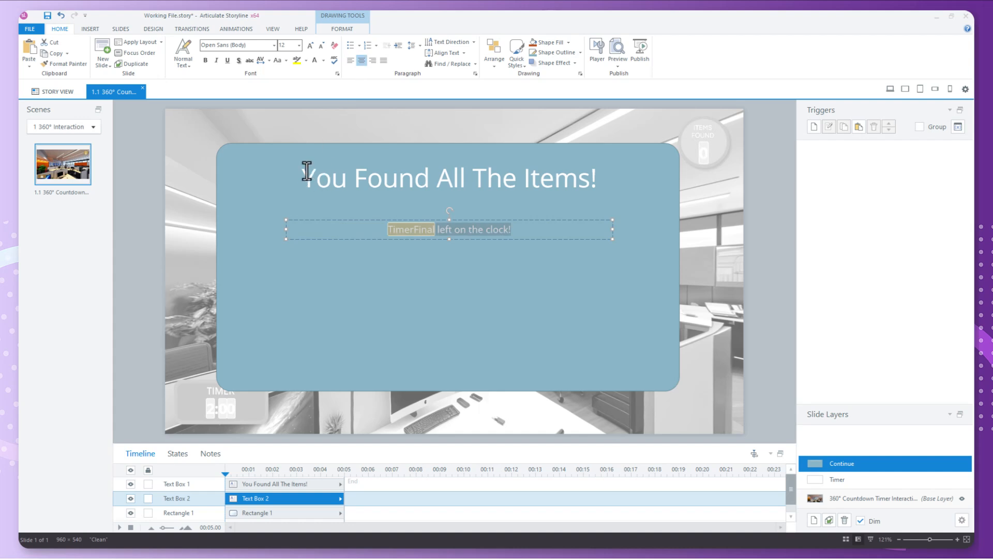
pyautogui.click(311, 47)
pyautogui.click(310, 47)
pyautogui.click(311, 46)
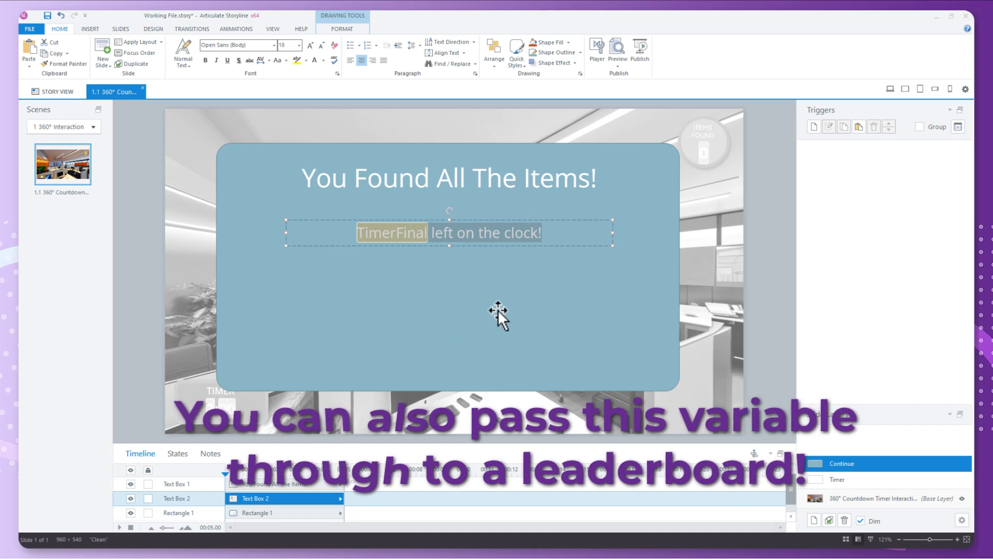
# - Draw a rounded-corner button about 372 × 55 px below the clock text and center it horizontally on the slide
pyautogui.click(91, 29)
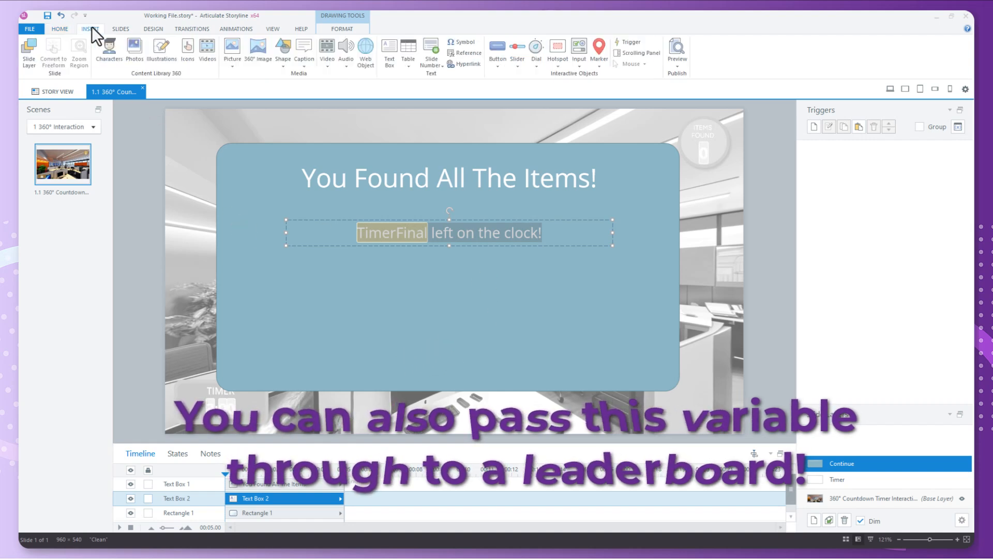
pyautogui.click(494, 60)
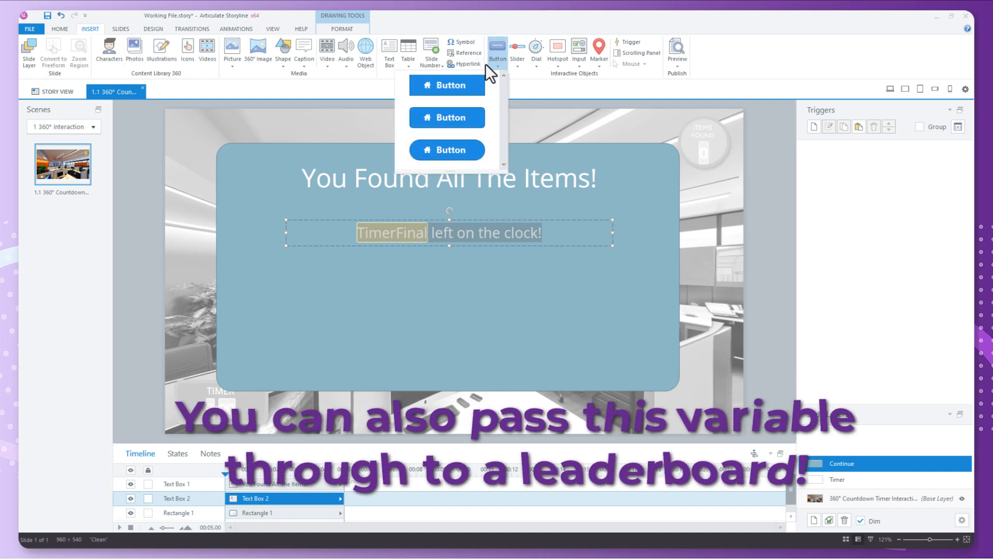
pyautogui.click(433, 120)
pyautogui.moveTo(331, 311); pyautogui.dragTo(556, 344)
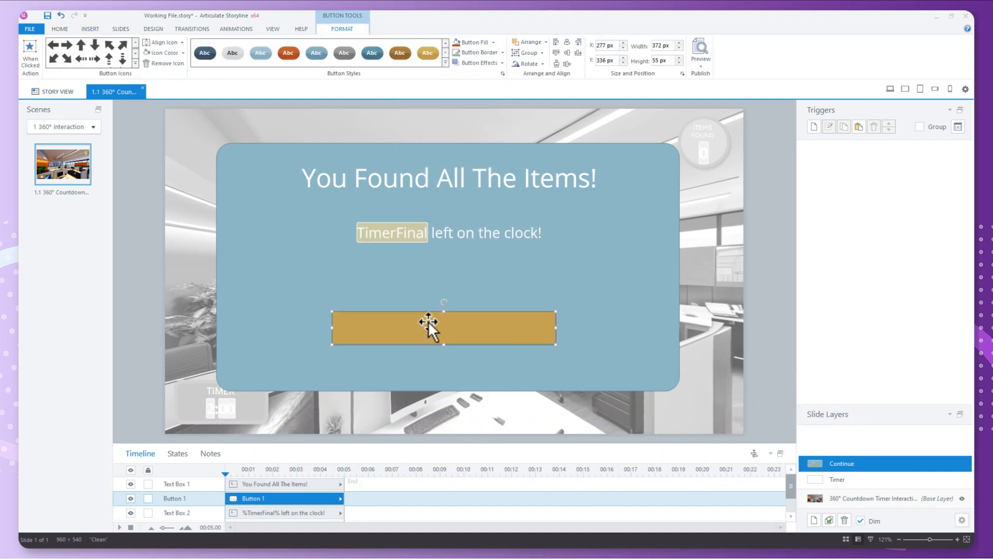
pyautogui.click(567, 43)
# - Center the blue rectangle of the Continue layer horizontally on the slide
pyautogui.click(619, 198)
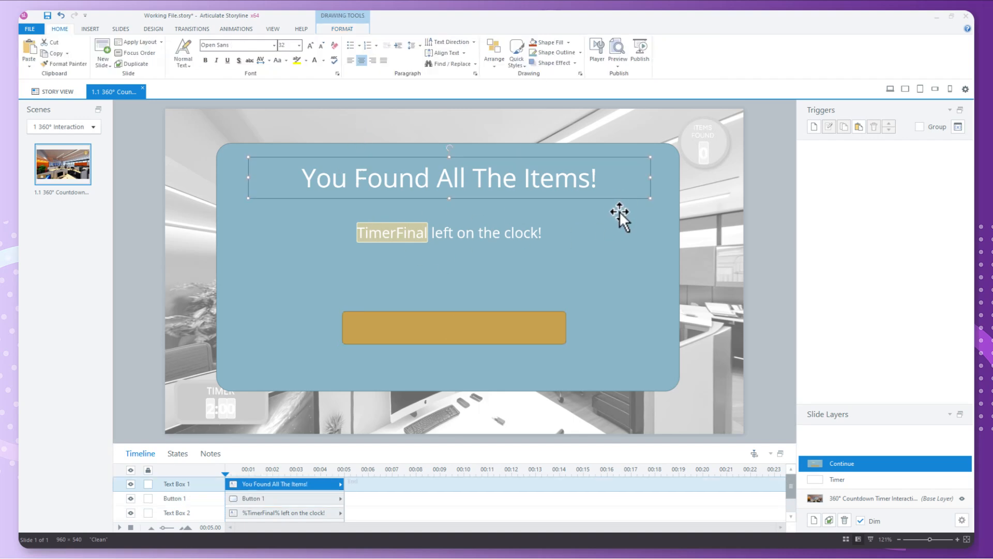
pyautogui.click(672, 178)
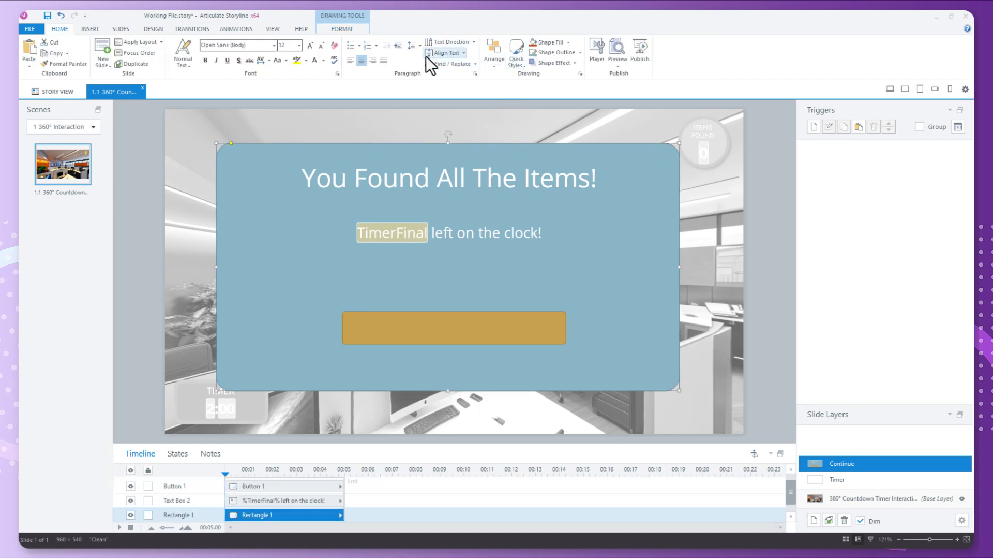
pyautogui.click(342, 28)
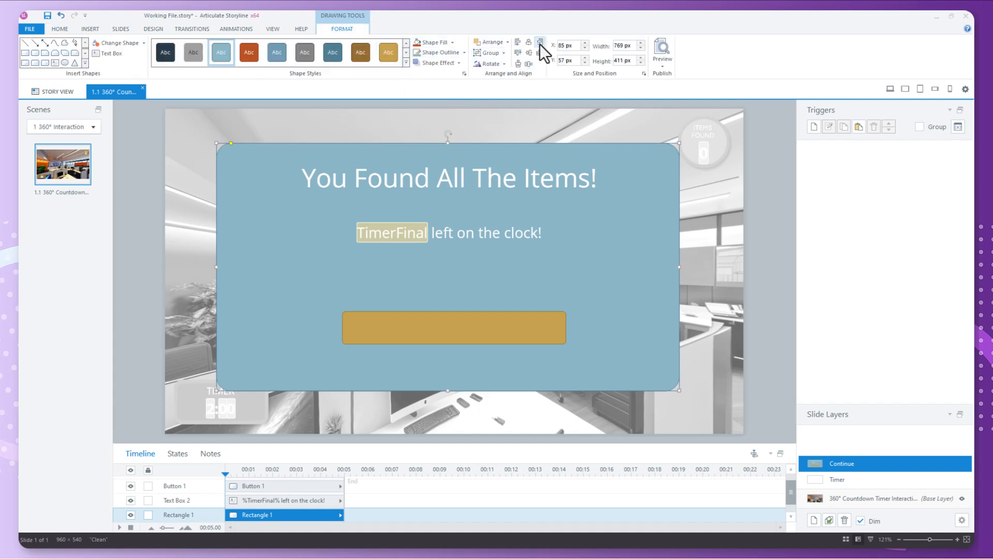
pyautogui.click(529, 62)
# - Align the heading and clock text boxes of the Continue layer to each other's horizontal centers
pyautogui.click(606, 230)
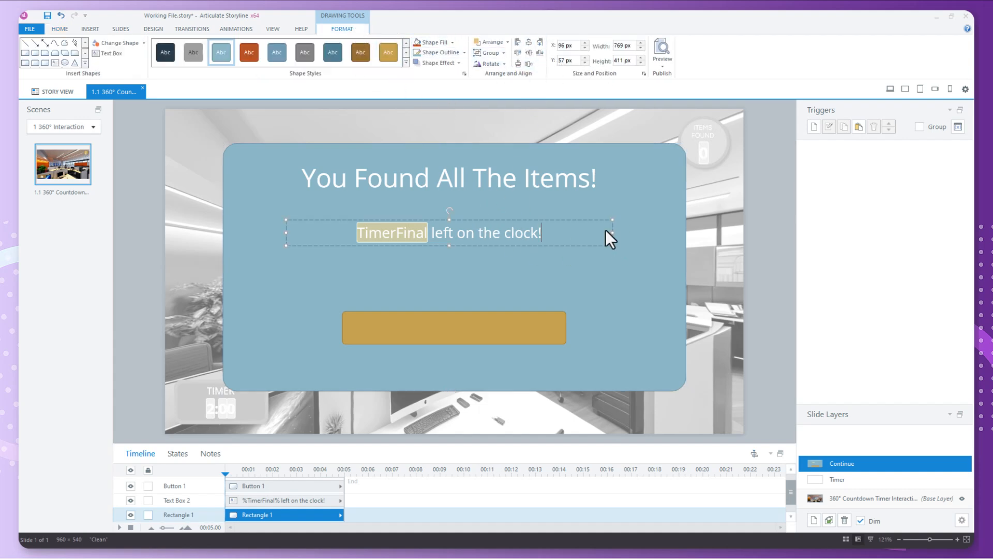
pyautogui.keyDown('shift'); pyautogui.click(525, 178); pyautogui.keyUp('shift')
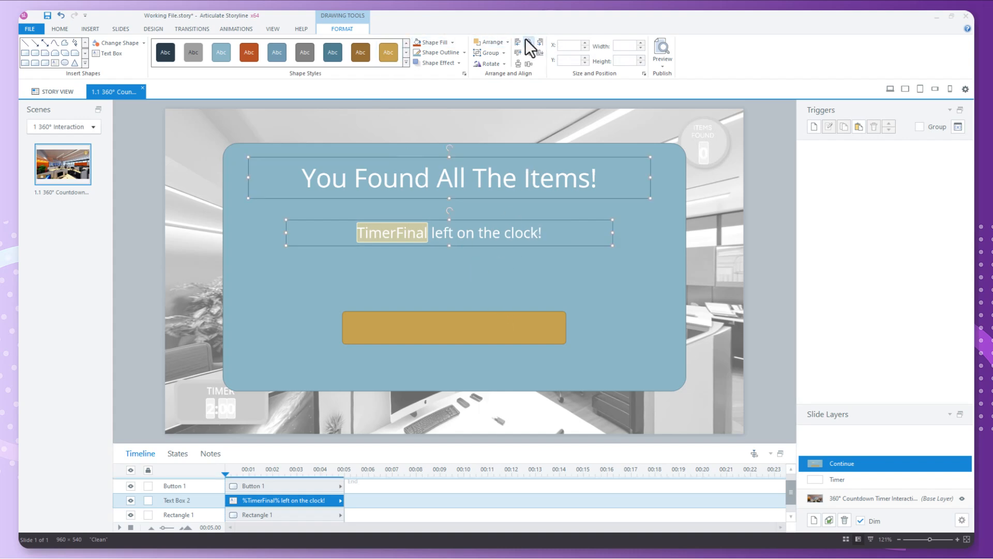
pyautogui.click(625, 299)
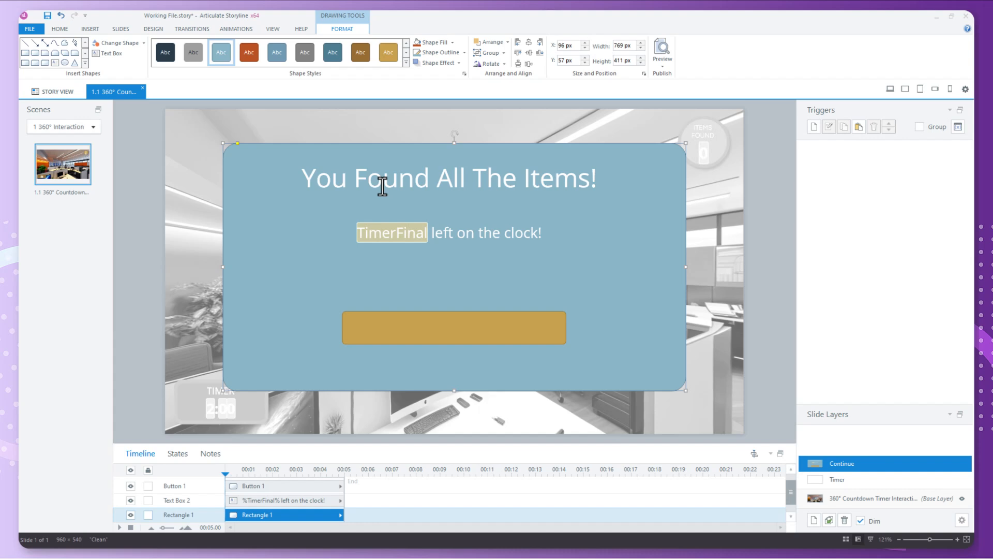
# - Label the Continue layer's button "CONTINUE" and apply a dark blue gradient button style with a shadow
pyautogui.click(439, 333)
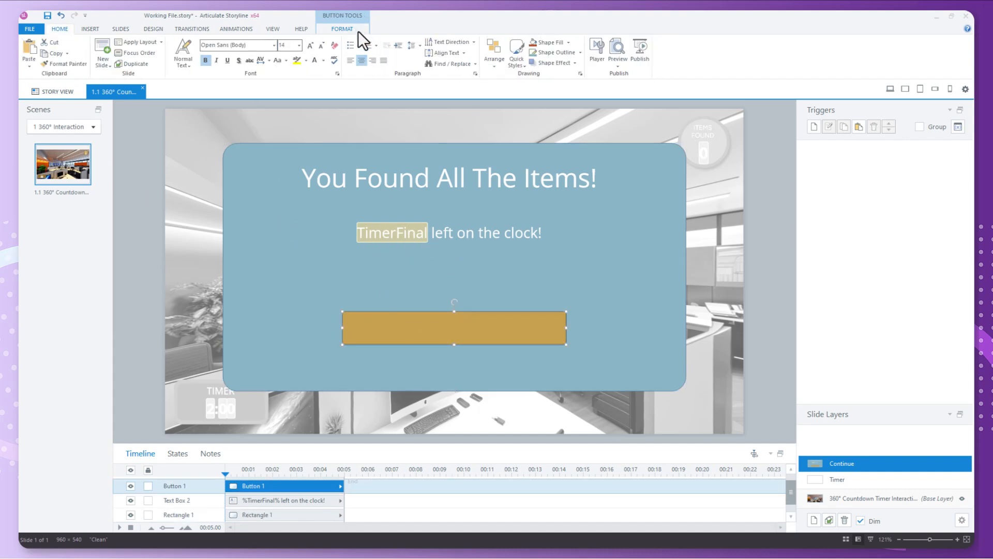
pyautogui.write('CONTINUE')
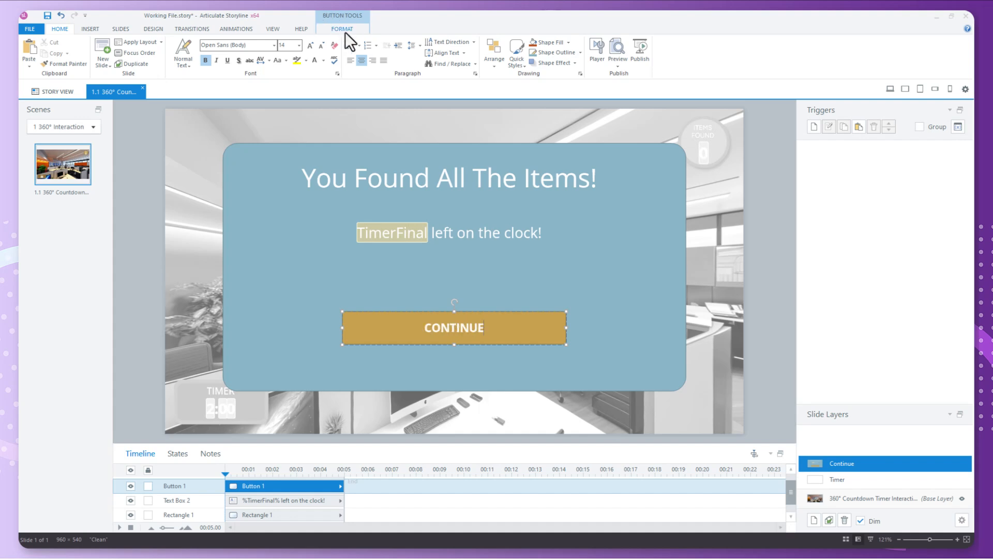
pyautogui.click(349, 29)
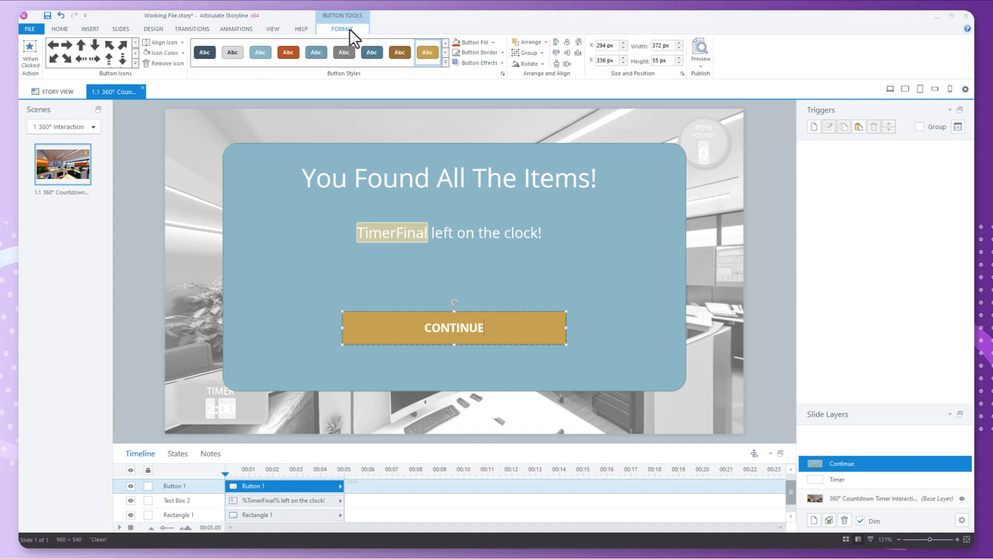
pyautogui.click(439, 63)
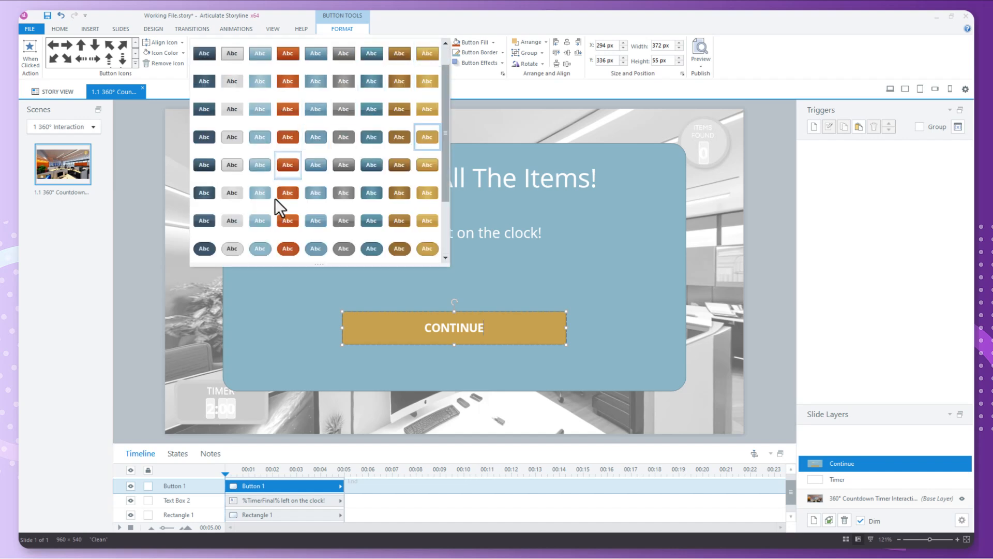
pyautogui.click(204, 193)
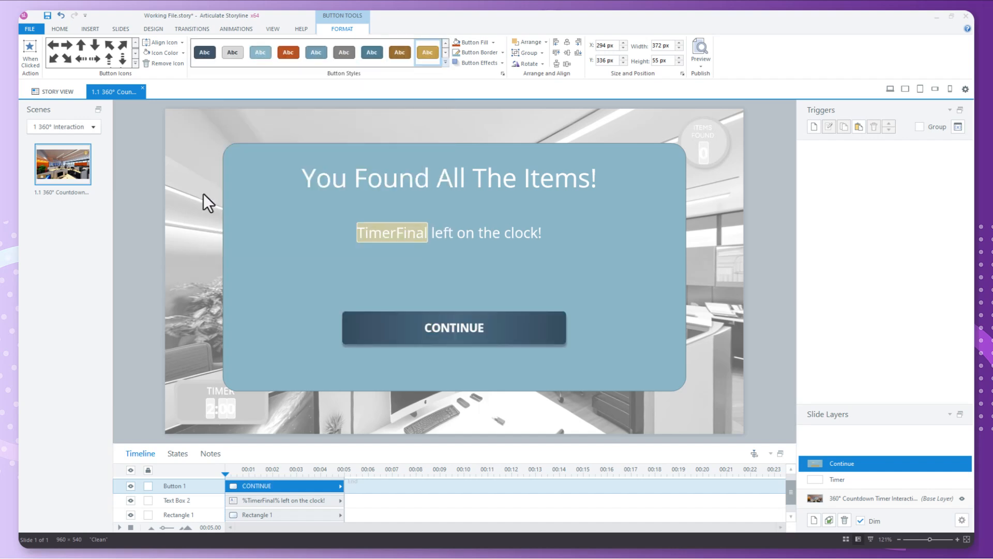
pyautogui.click(309, 267)
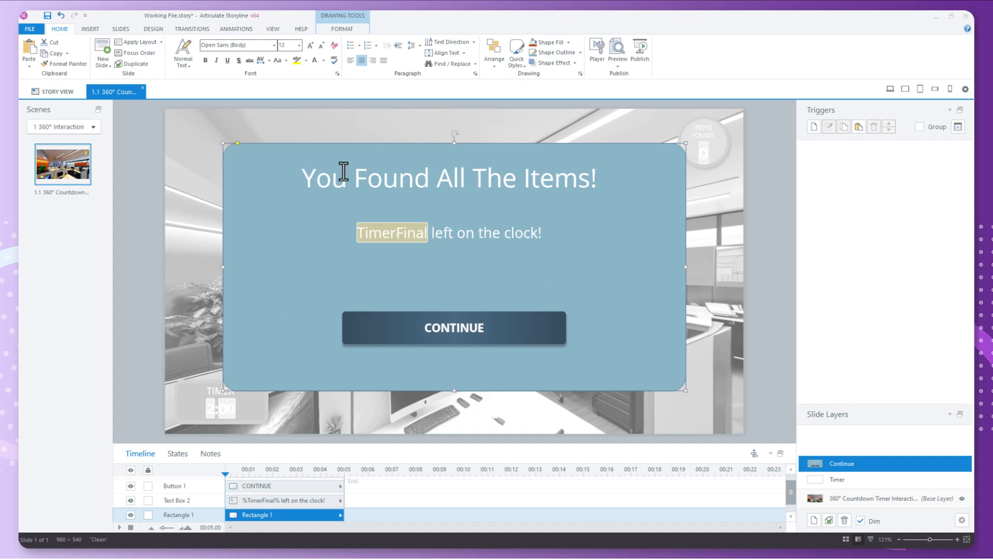
# - Create a base layer trigger that shows the Continue layer when the ConfidentalPapers variable changes
pyautogui.click(866, 499)
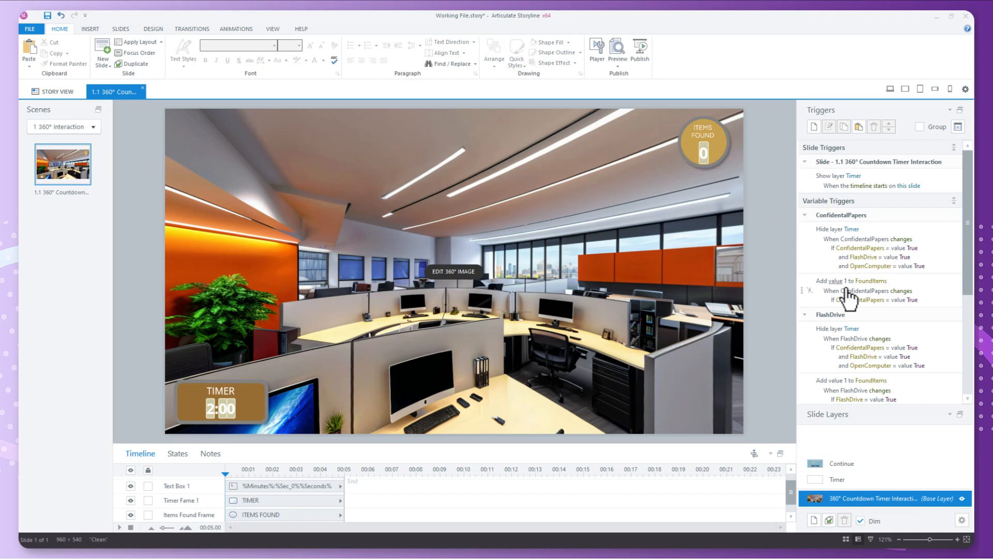
pyautogui.click(814, 127)
pyautogui.click(495, 221)
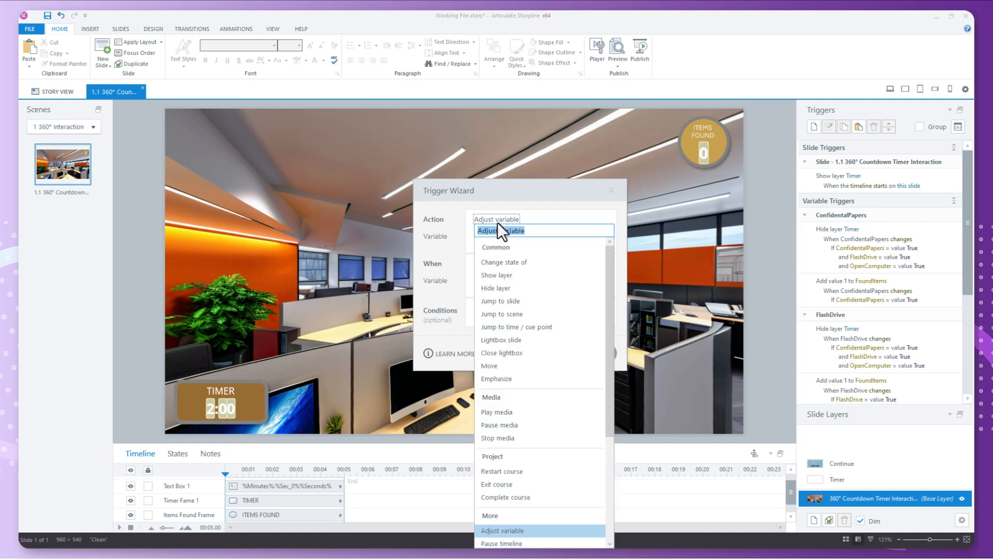
pyautogui.click(496, 275)
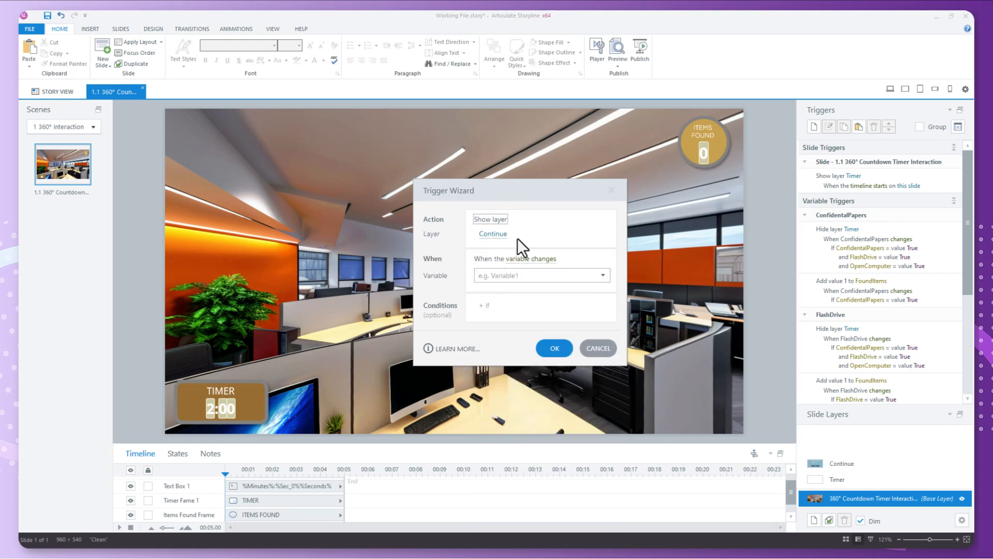
pyautogui.click(531, 276)
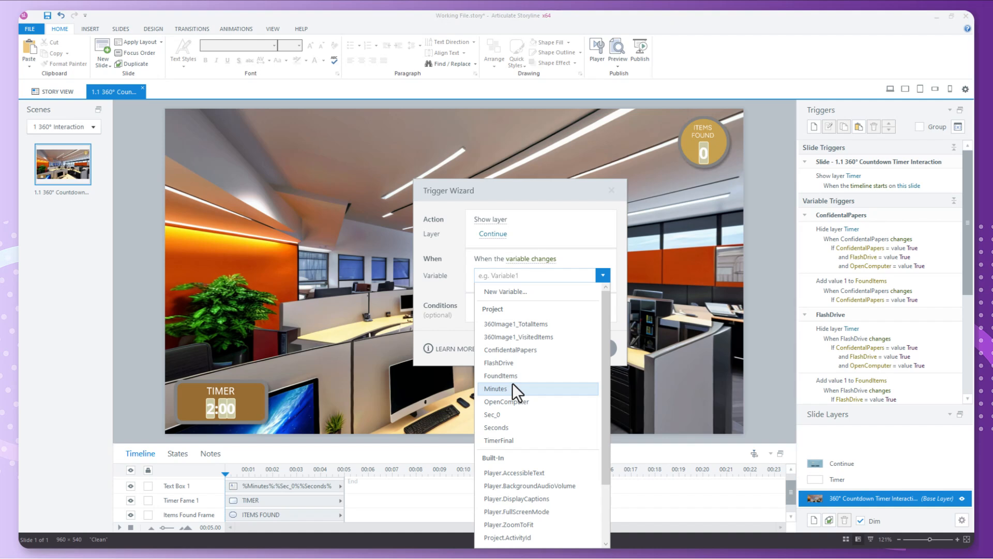
pyautogui.click(514, 354)
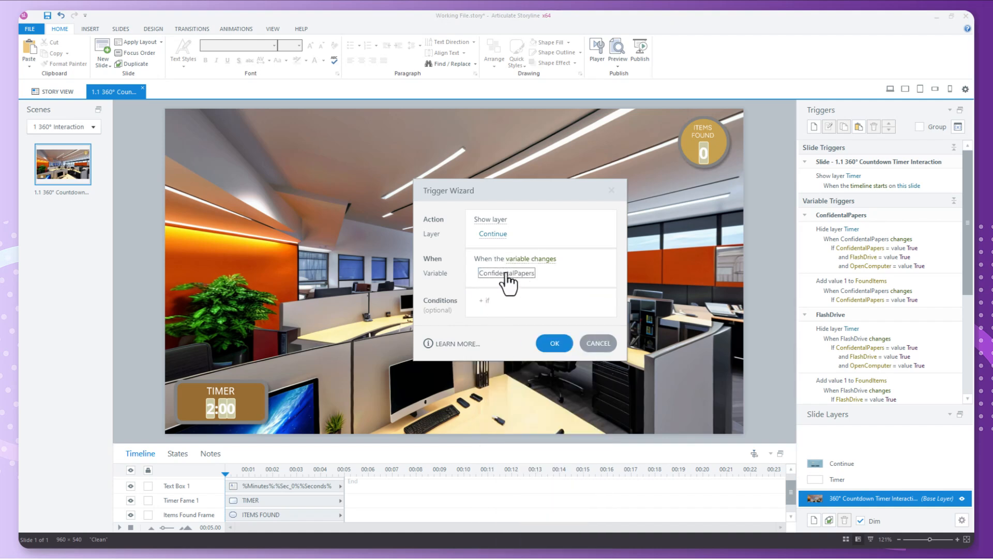
# - Add trigger conditions requiring ConfidentalPapers = True and FlashDrive = True
pyautogui.click(498, 300)
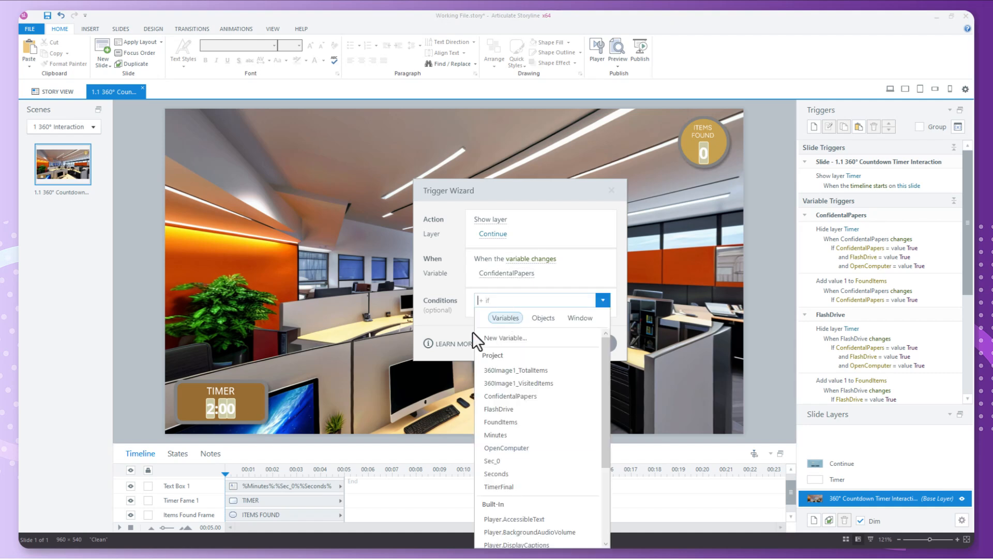
pyautogui.click(522, 396)
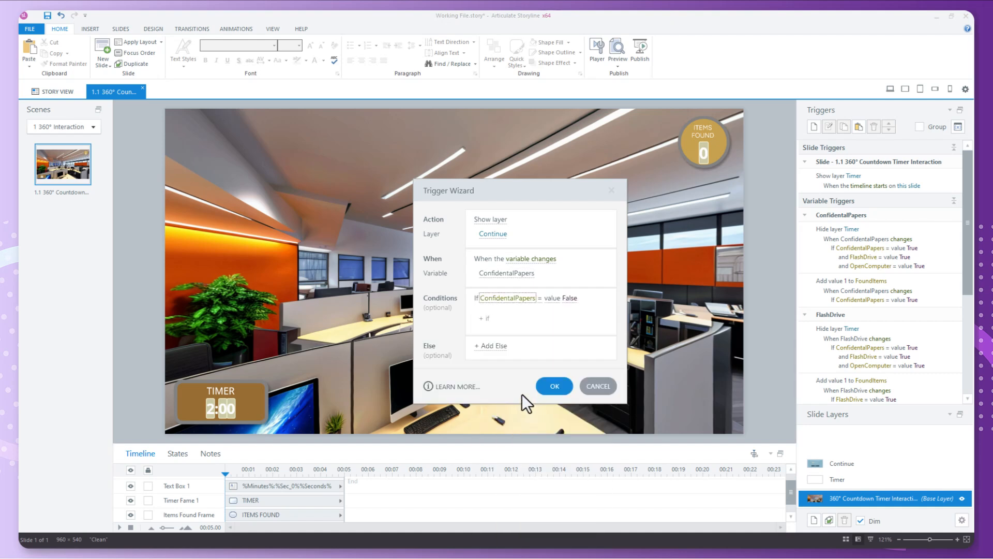
pyautogui.click(570, 299)
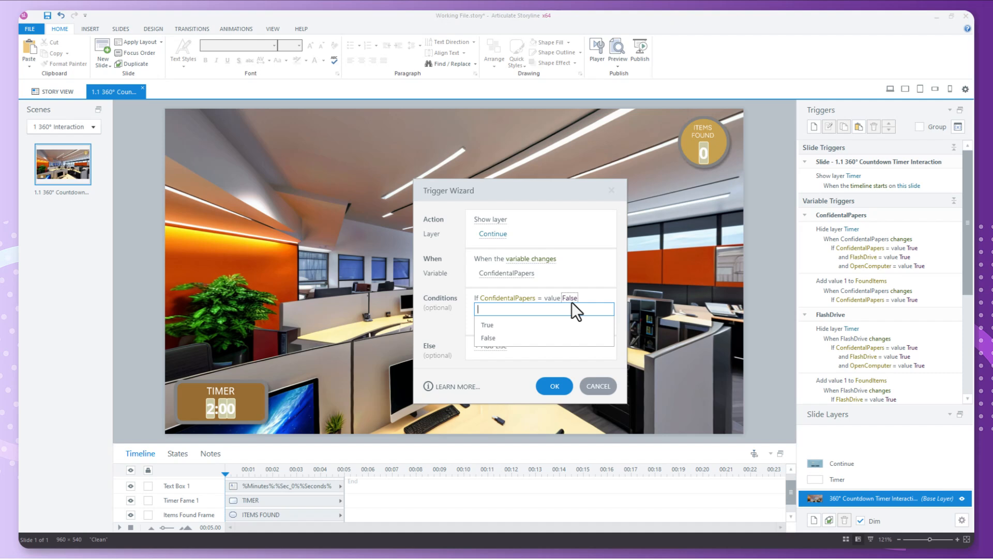
pyautogui.click(488, 326)
pyautogui.click(497, 318)
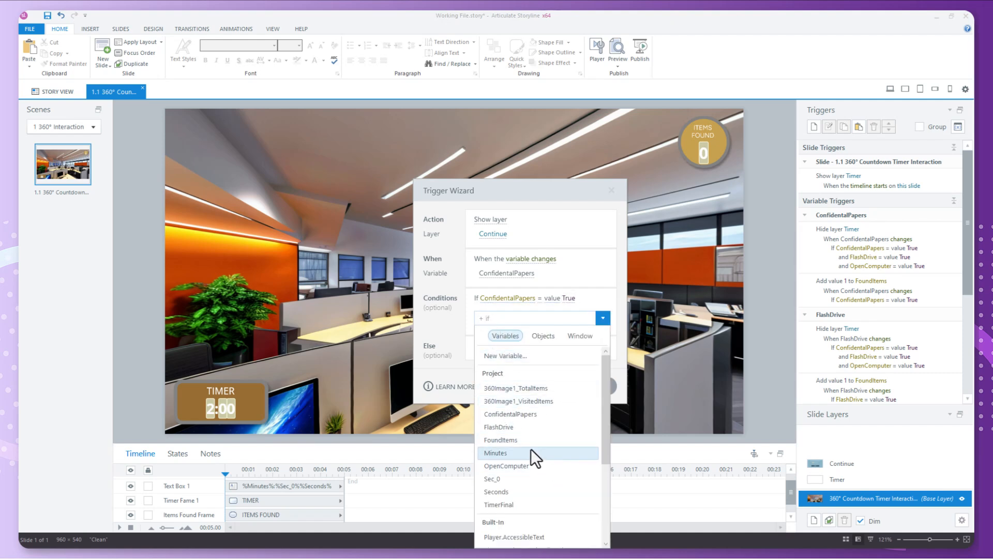
pyautogui.click(517, 427)
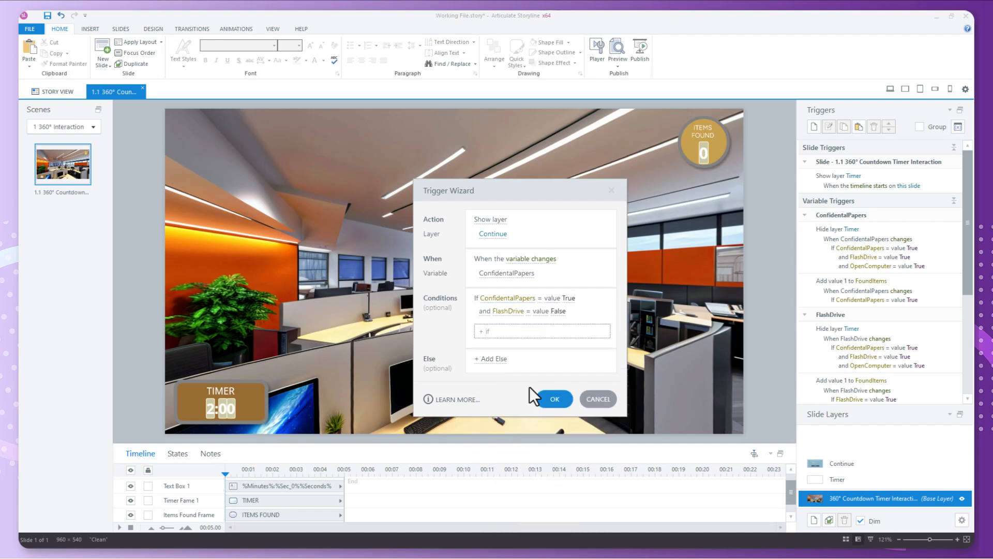
pyautogui.click(557, 311)
pyautogui.click(496, 338)
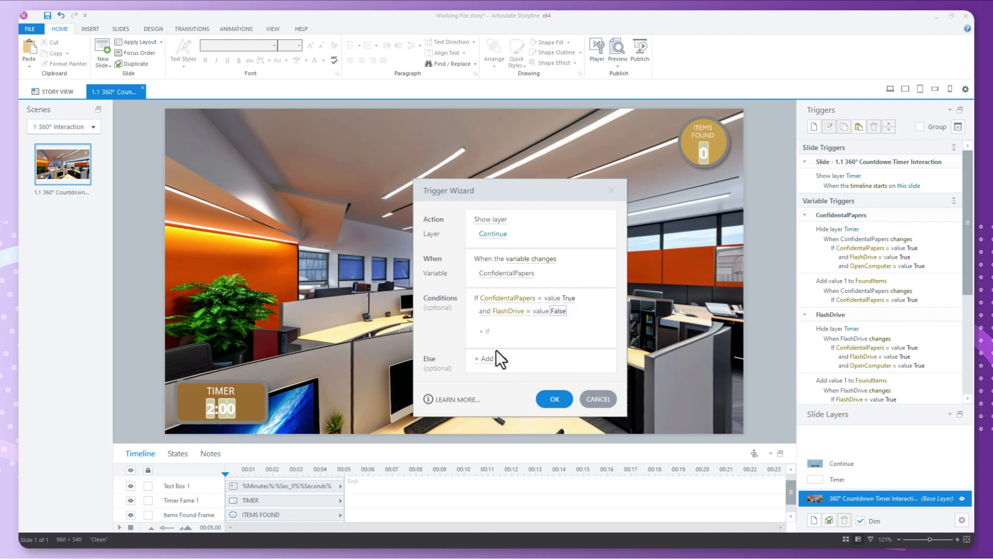
# - Add a third condition requiring OpenComputer = True and save the trigger
pyautogui.click(527, 333)
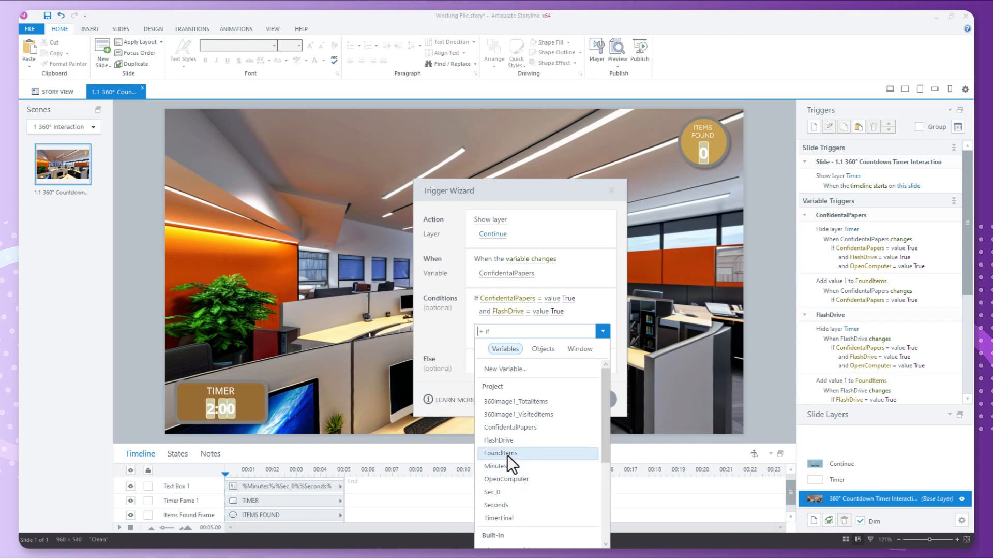
pyautogui.click(504, 478)
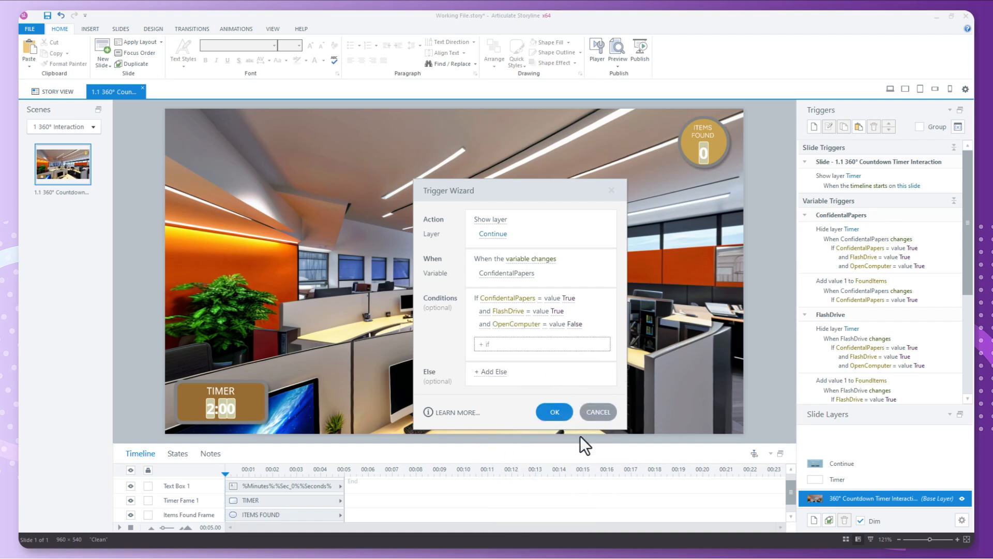
pyautogui.click(574, 324)
pyautogui.click(495, 350)
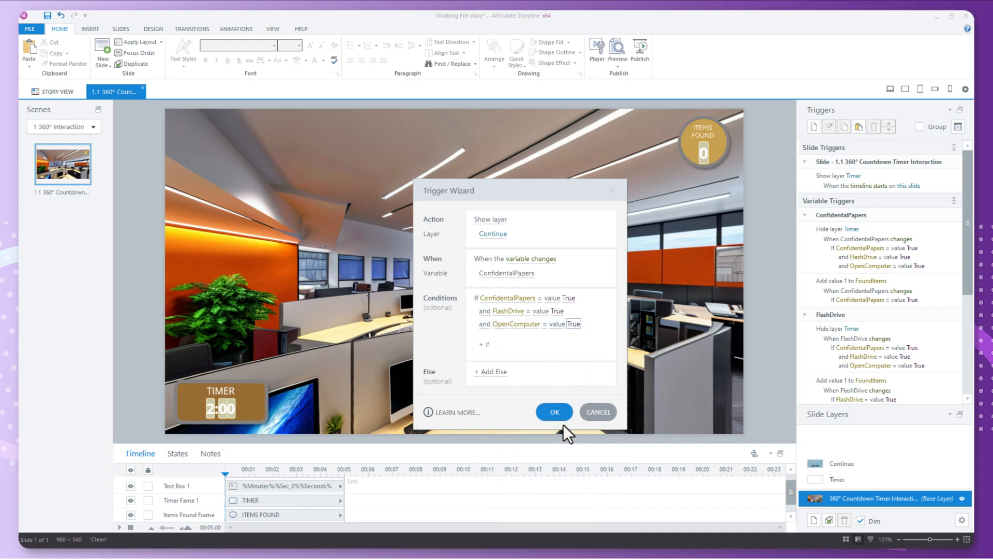
pyautogui.click(560, 416)
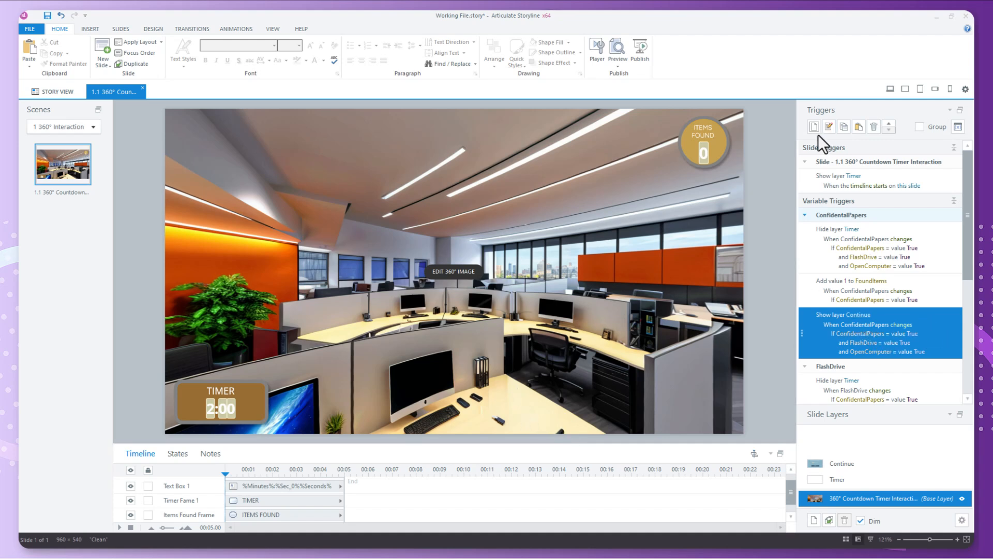
# - Paste a copy of the Show layer Continue trigger and make it run when FlashDrive changes
pyautogui.click(861, 129)
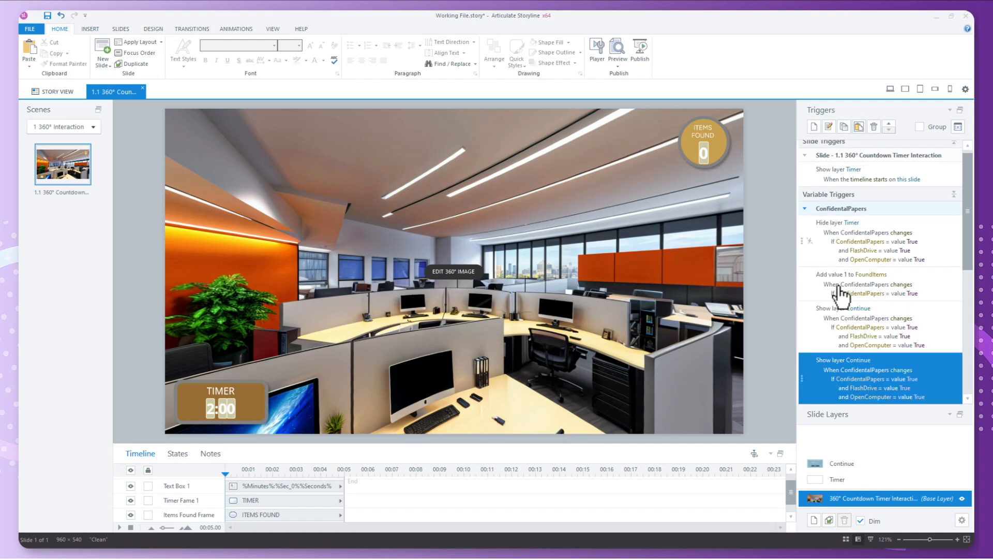
pyautogui.scroll(-3, 899, 364)
pyautogui.click(868, 248)
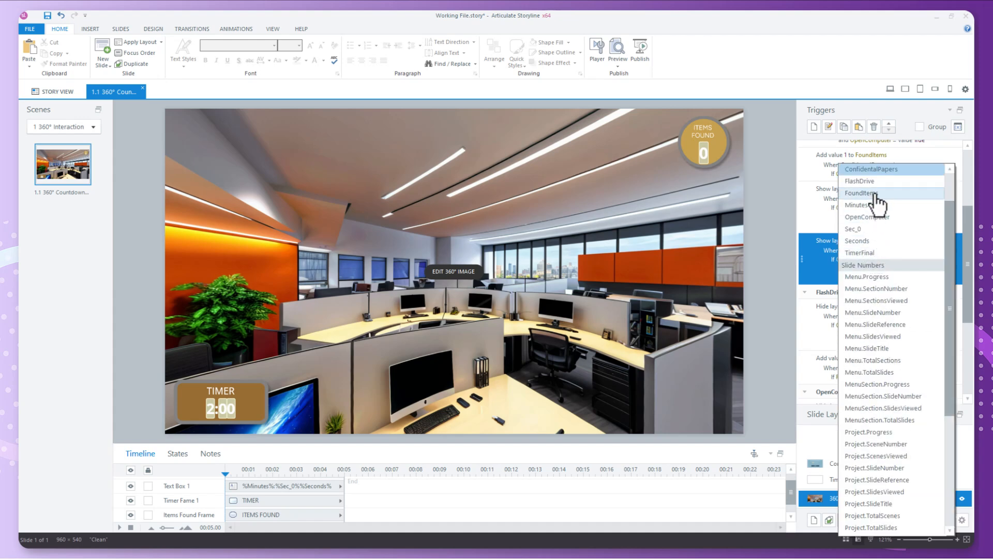
pyautogui.click(871, 182)
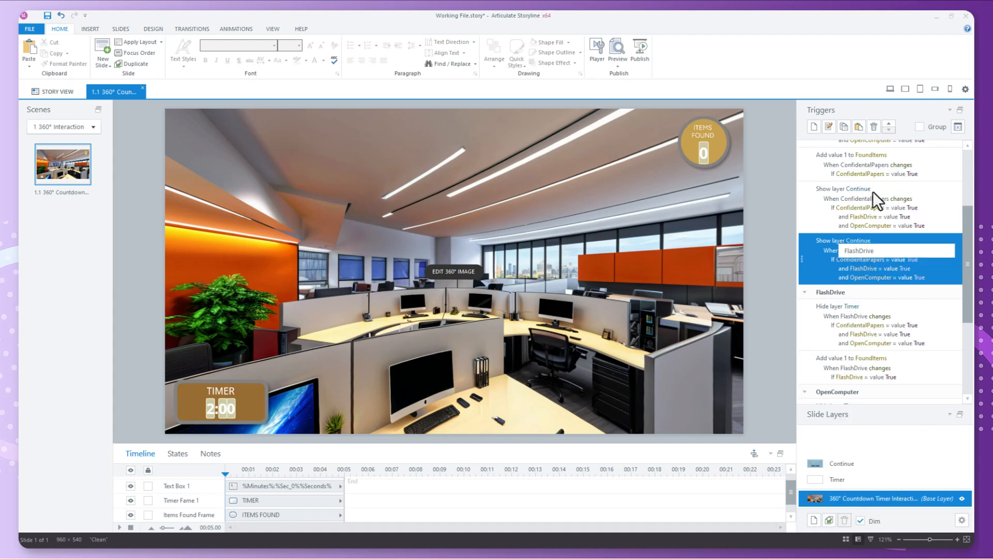
# - Paste another copy of the Show layer Continue trigger and make it run when OpenComputer changes
pyautogui.click(856, 129)
pyautogui.click(870, 252)
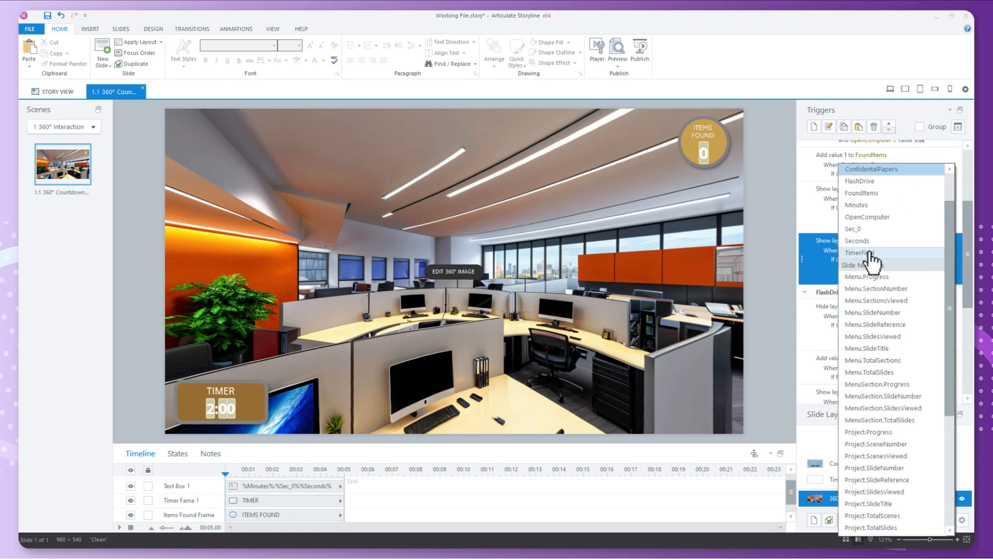
pyautogui.click(871, 217)
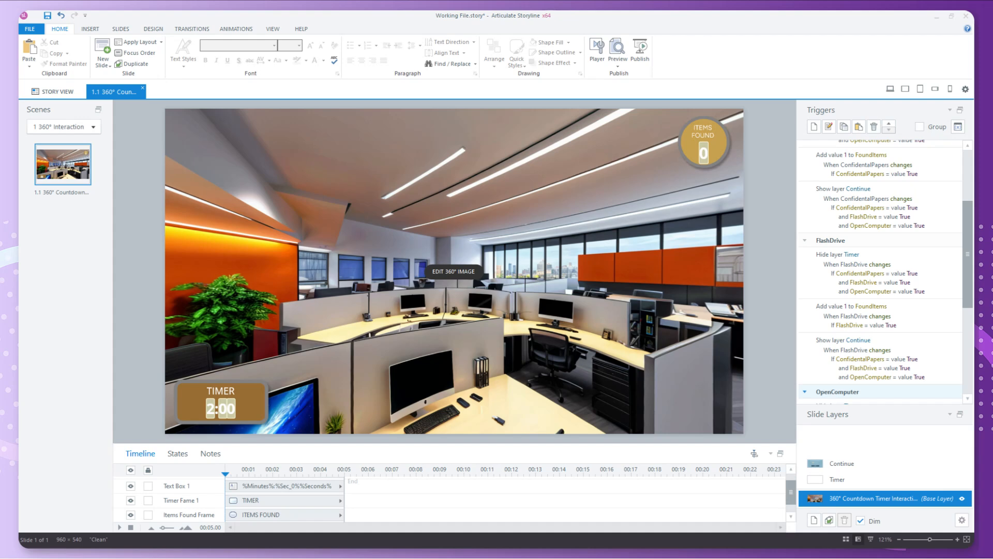
# - Preview this slide and find the flash drive, open computer and confidential papers to test the Continue layer, and close the preview
pyautogui.click(620, 70)
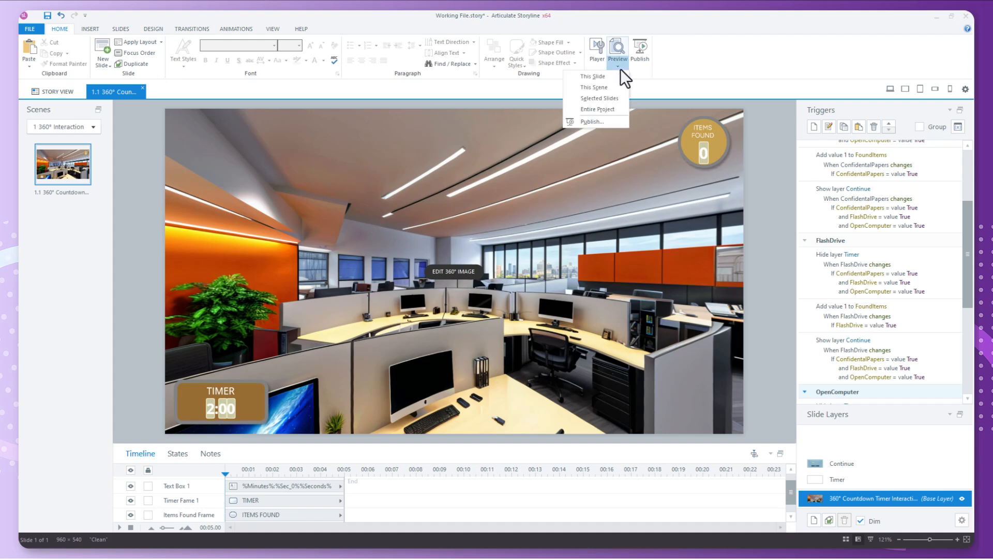
pyautogui.click(597, 80)
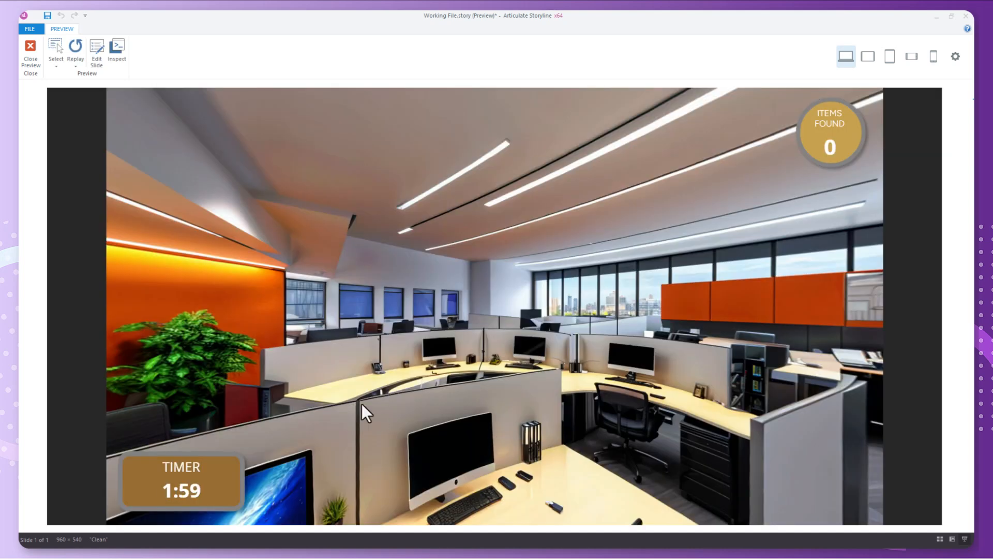
pyautogui.moveTo(362, 405); pyautogui.dragTo(195, 459)
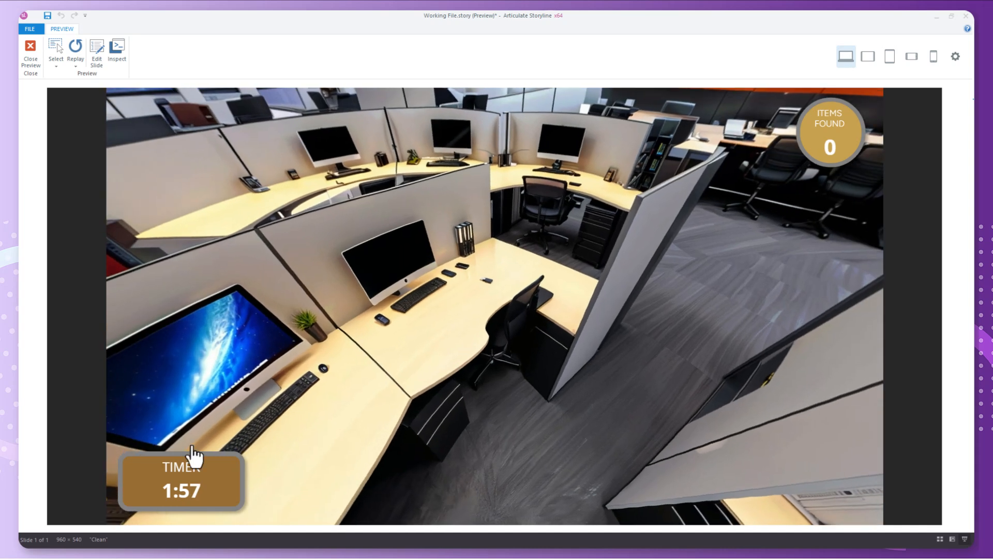
pyautogui.moveTo(448, 452); pyautogui.dragTo(640, 514)
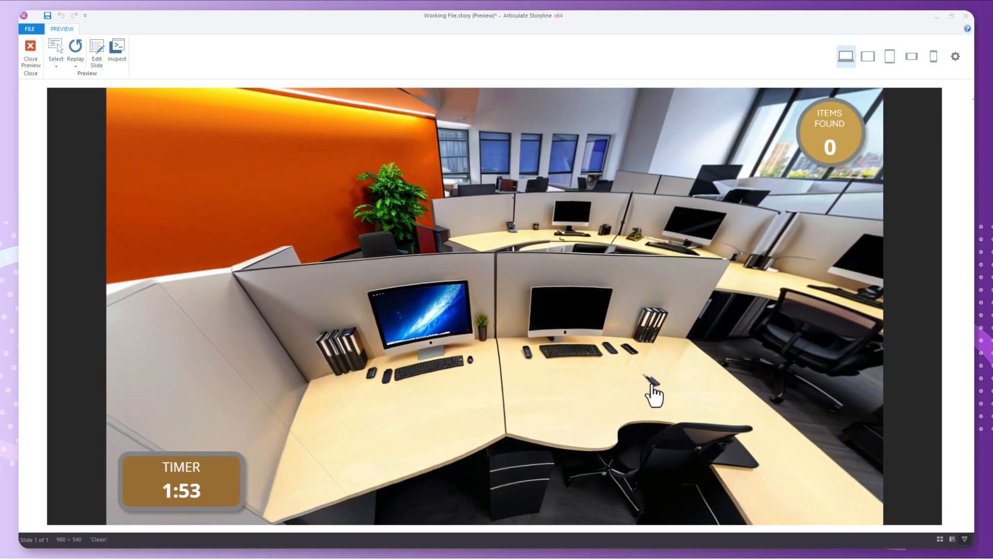
pyautogui.click(654, 383)
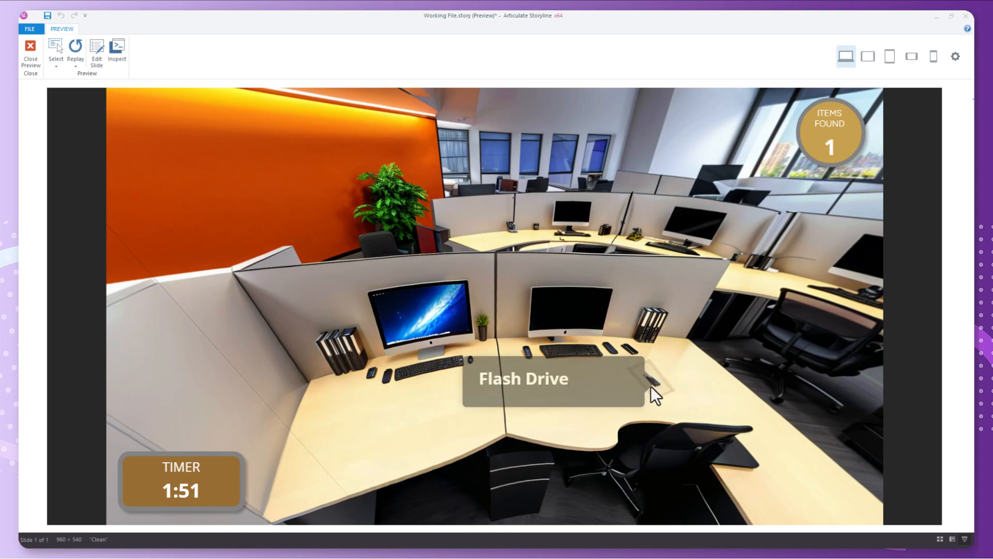
pyautogui.click(419, 328)
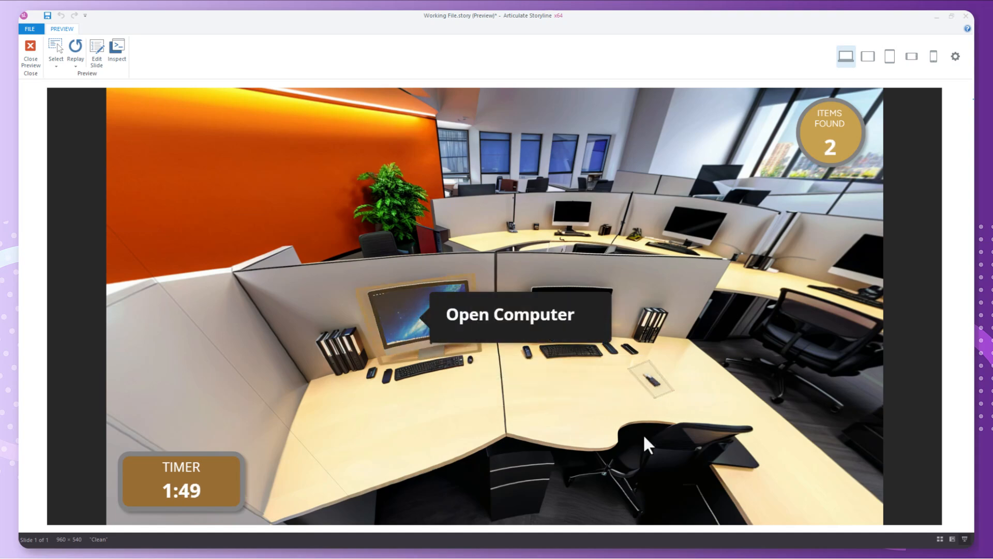
pyautogui.moveTo(644, 440); pyautogui.dragTo(92, 297)
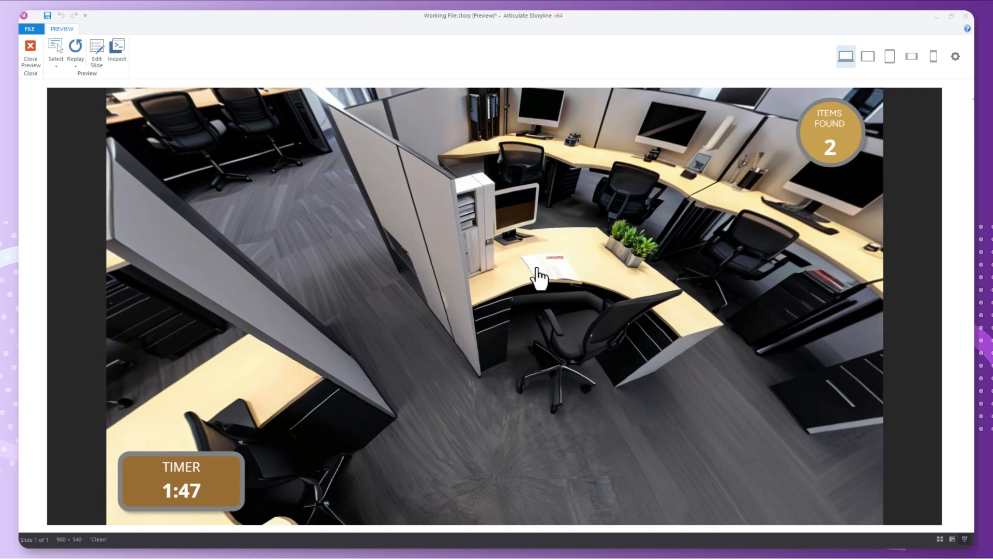
pyautogui.click(539, 273)
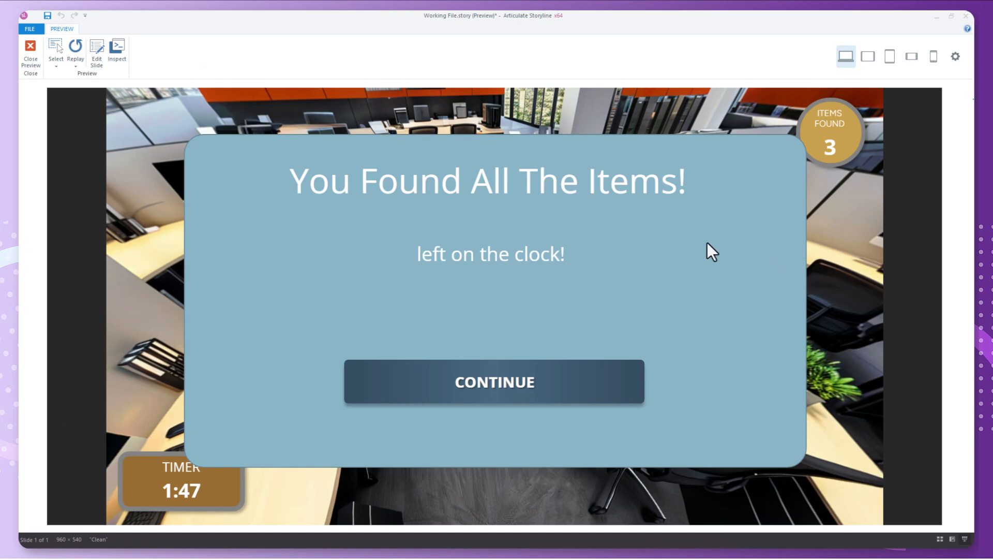
pyautogui.click(23, 49)
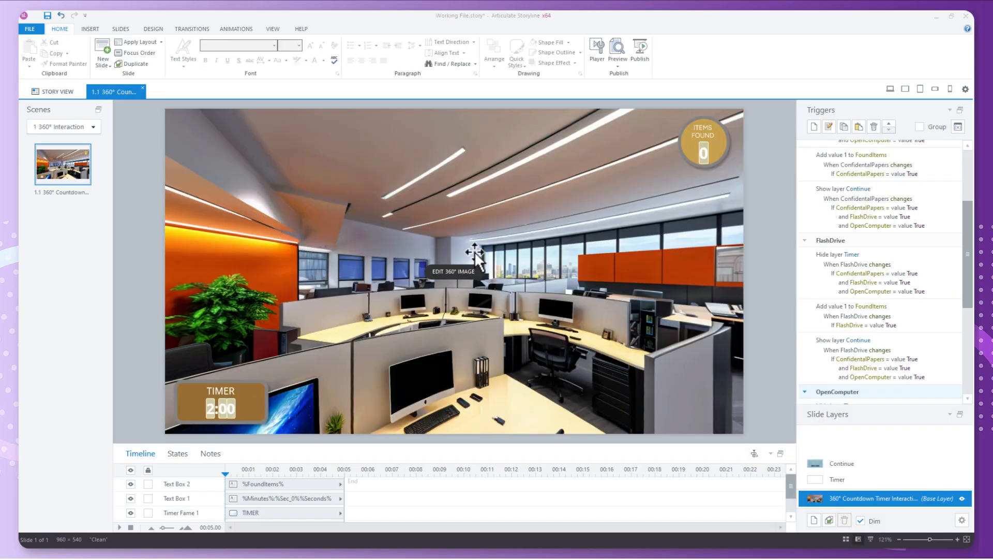
# - Draw a plain rectangle covering the whole 960 × 540 px slide on the Continue layer
pyautogui.click(856, 461)
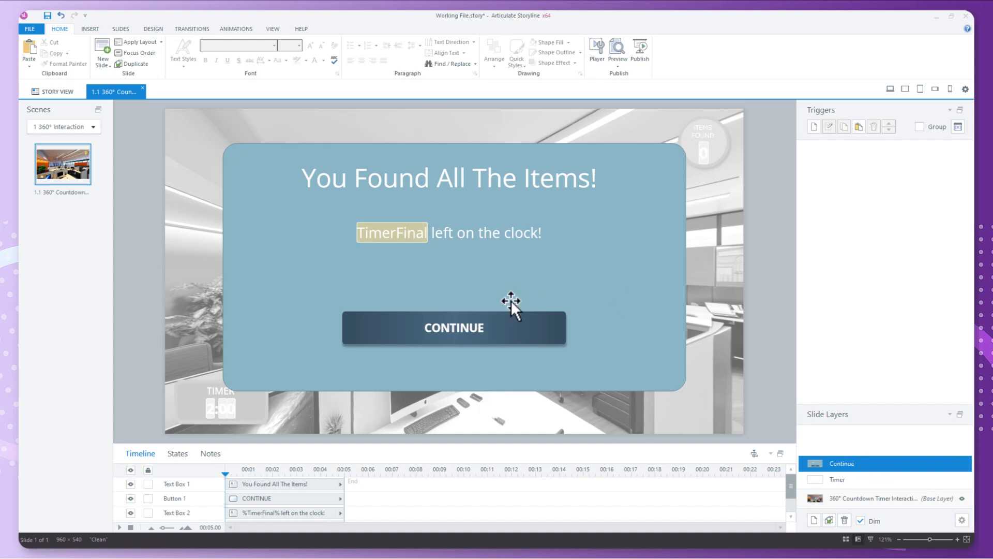
pyautogui.click(85, 29)
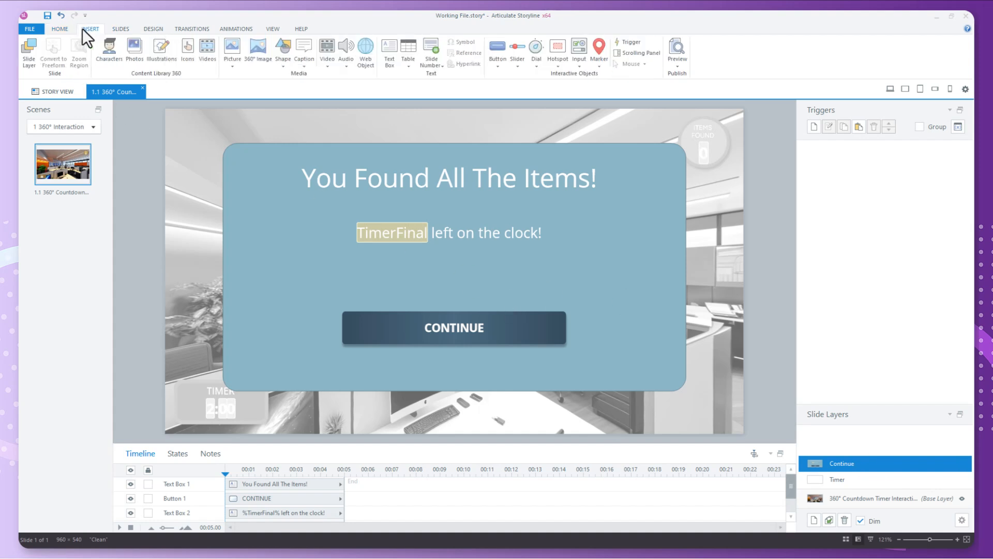
pyautogui.click(275, 67)
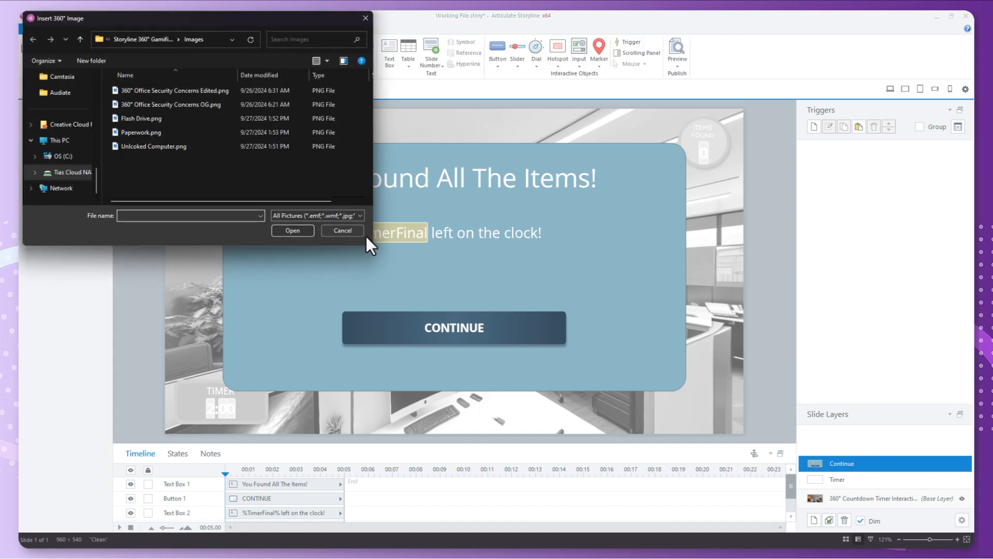
pyautogui.click(355, 231)
pyautogui.click(280, 58)
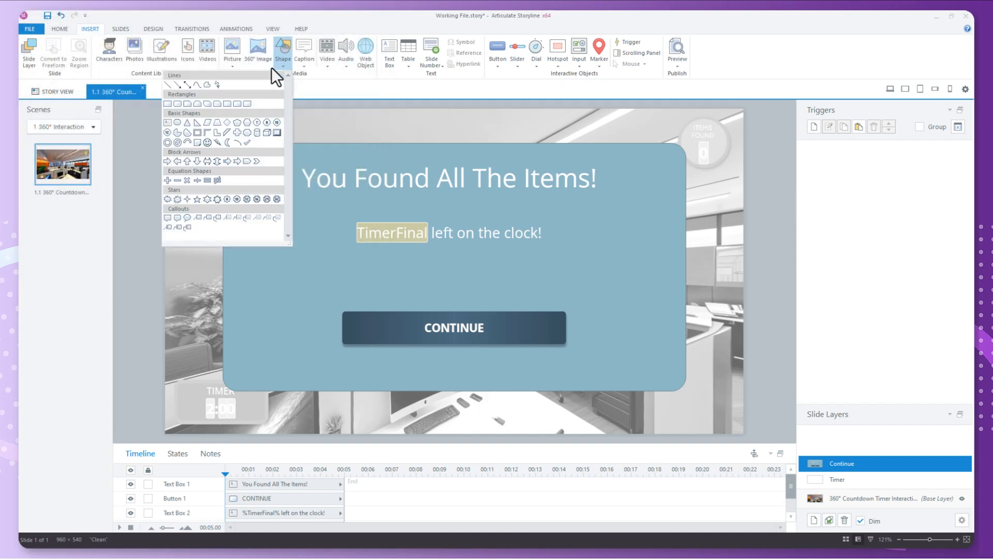
pyautogui.click(153, 104)
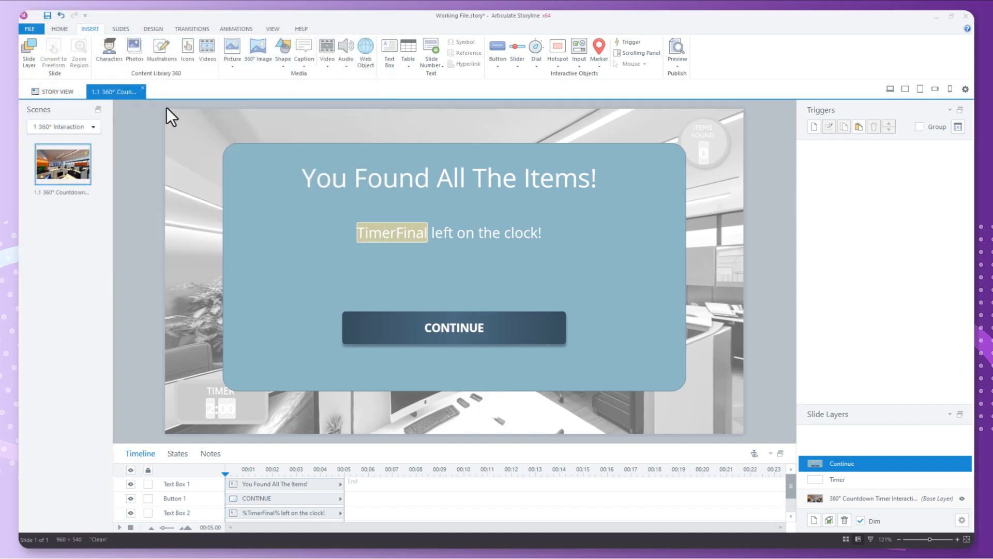
pyautogui.click(280, 58)
pyautogui.click(178, 103)
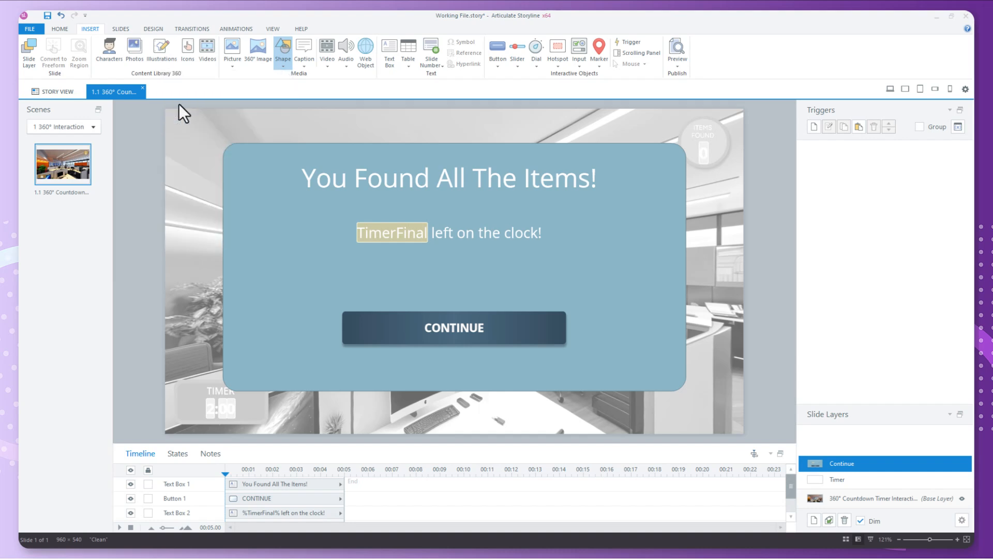
pyautogui.click(287, 48)
pyautogui.click(169, 101)
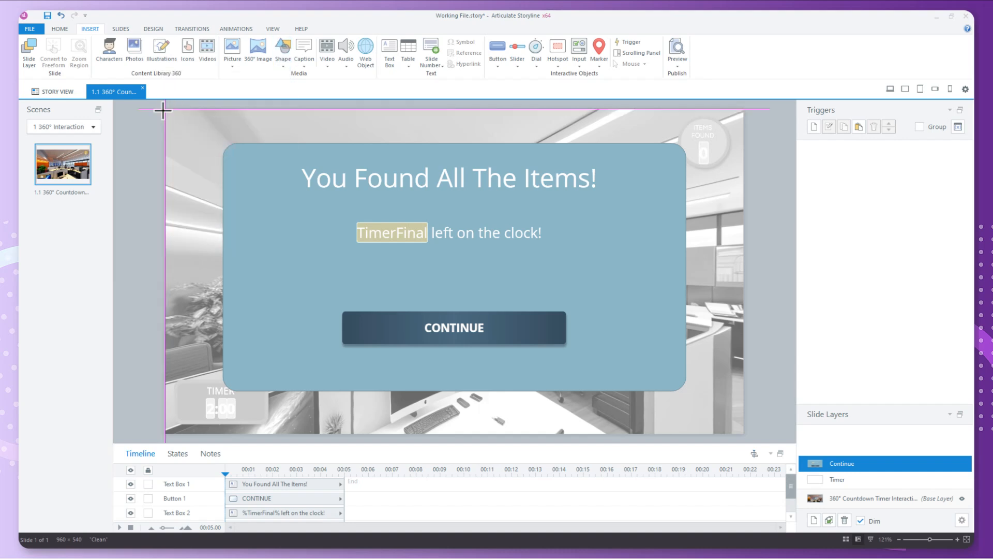
pyautogui.moveTo(153, 109)
pyautogui.mouseDown()
pyautogui.moveTo(348, 215)
pyautogui.moveTo(589, 368)
pyautogui.moveTo(643, 426)
pyautogui.moveTo(743, 437)
pyautogui.mouseUp()
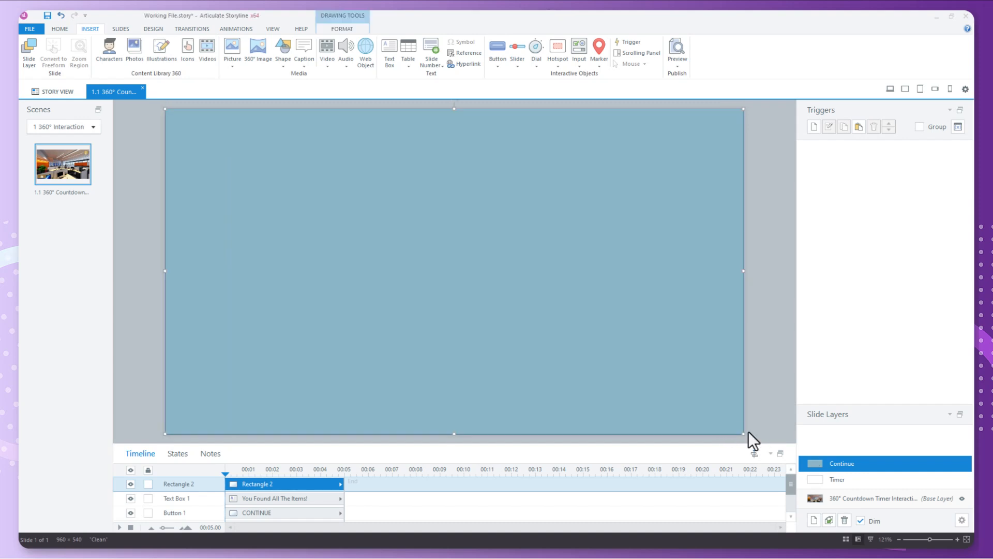
# - Give the full-slide rectangle the dark navy shape style and place it behind the Continue layer's panel, text and button
pyautogui.click(356, 27)
pyautogui.click(166, 55)
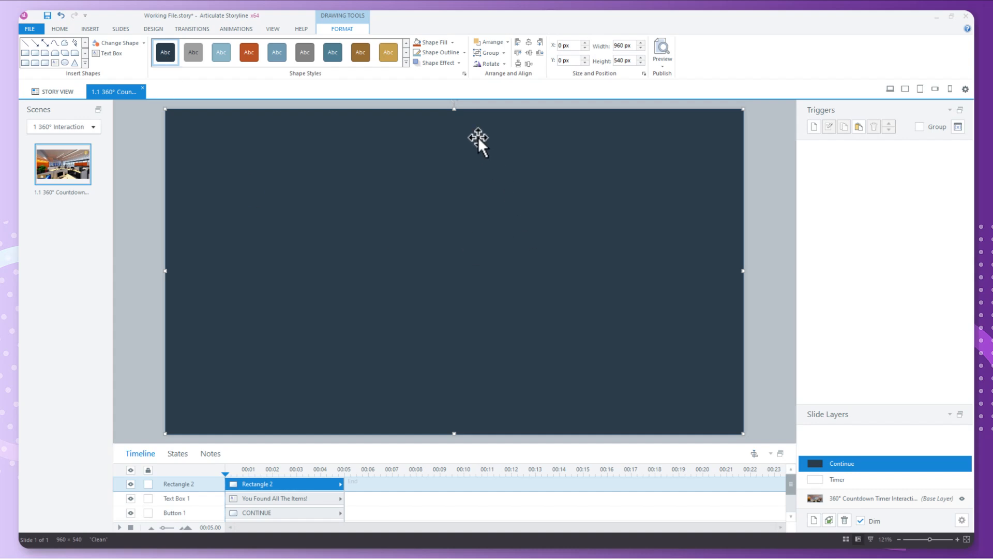
pyautogui.moveTo(279, 486); pyautogui.dragTo(262, 535)
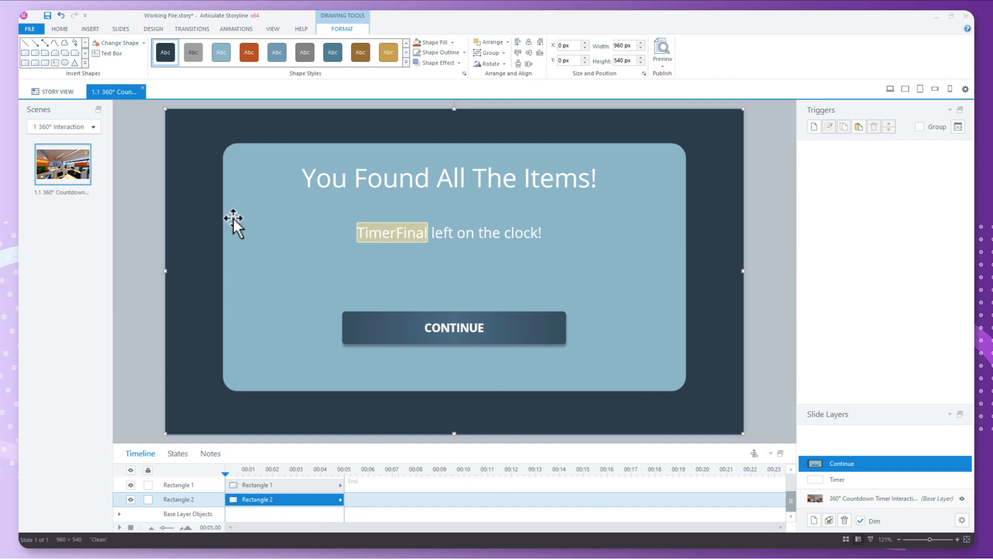
# - Set the navy background rectangle's solid fill transparency to 63%
pyautogui.rightClick(499, 134)
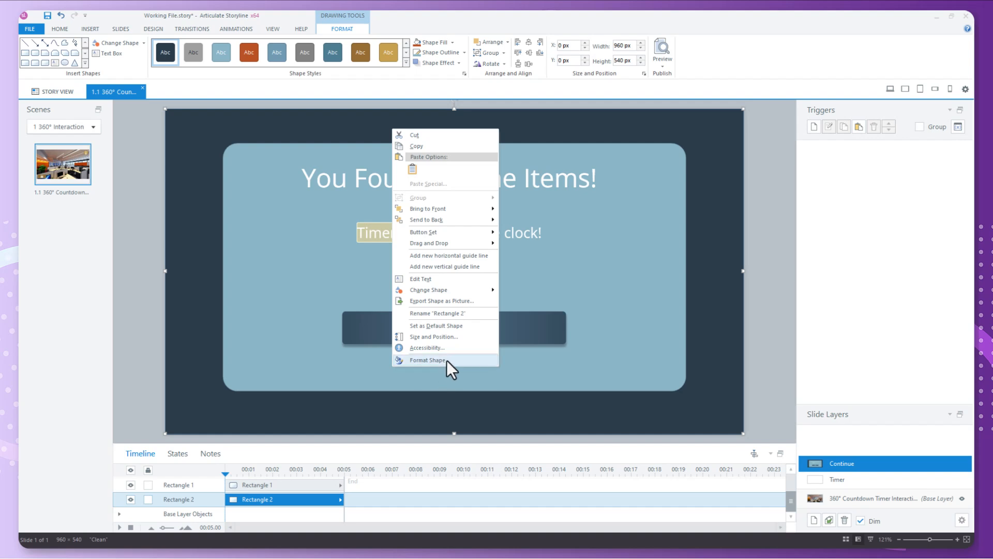
pyautogui.click(427, 360)
pyautogui.moveTo(497, 272); pyautogui.dragTo(531, 273)
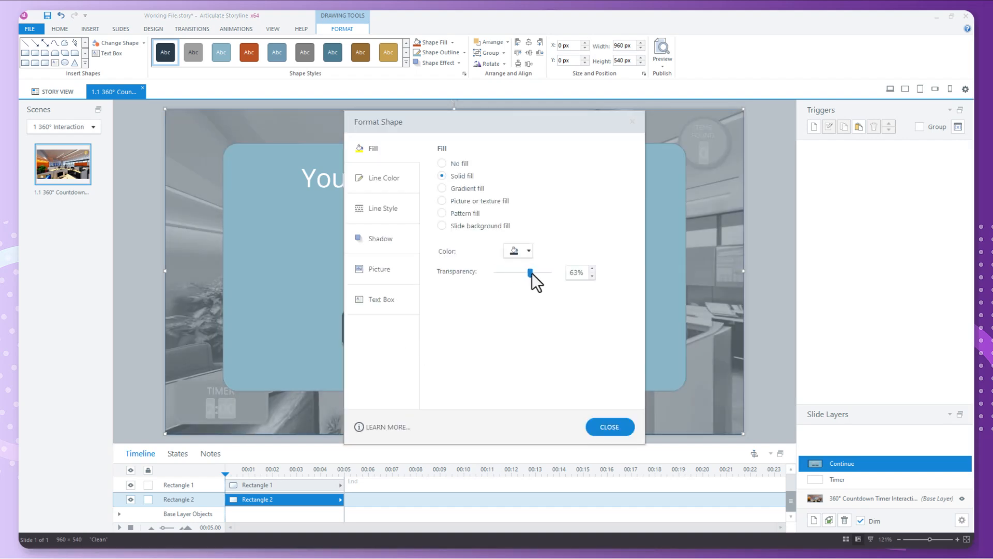
pyautogui.click(628, 433)
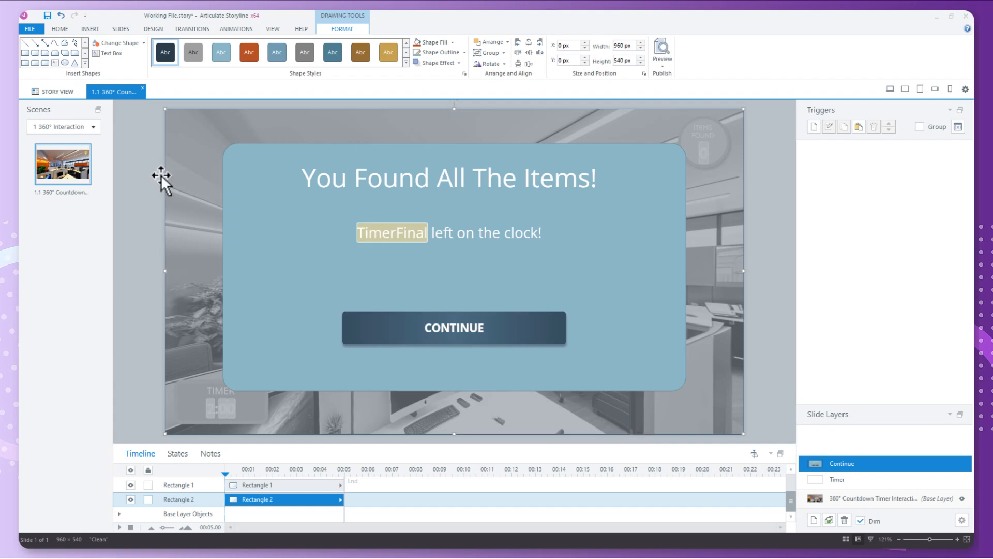
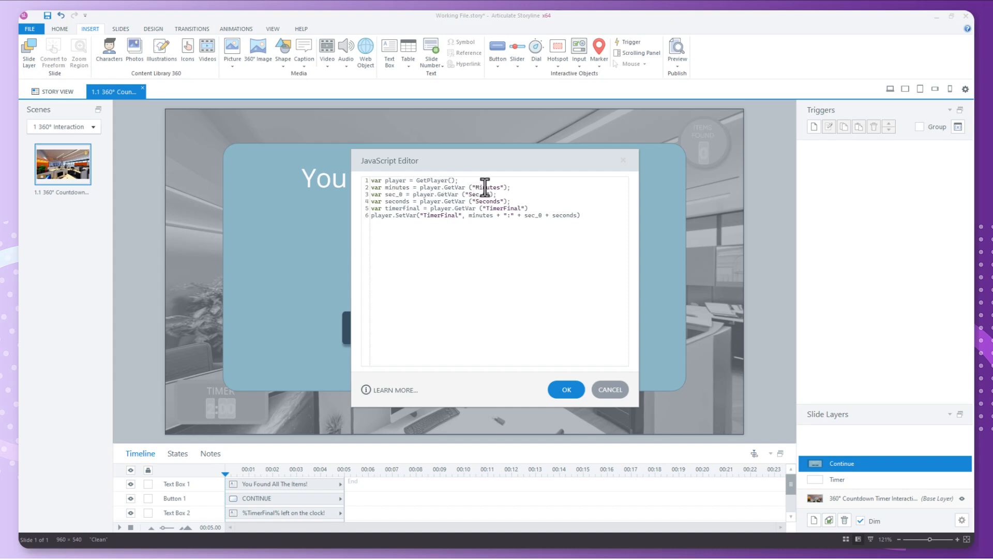
# - Examine how the JavaScript reads the Minutes, Sec_0 and Seconds variables and combines them into TimerFinal
pyautogui.moveTo(478, 188); pyautogui.dragTo(500, 190)
pyautogui.moveTo(410, 189); pyautogui.dragTo(385, 189)
pyautogui.moveTo(469, 195); pyautogui.dragTo(522, 210)
pyautogui.click(486, 211)
pyautogui.click(372, 215)
pyautogui.moveTo(424, 216); pyautogui.dragTo(459, 216)
pyautogui.click(476, 216)
pyautogui.moveTo(506, 216); pyautogui.dragTo(542, 217)
pyautogui.click(565, 215)
# - Save the script and its Execute JavaScript trigger, set to run when the timeline starts on the Continue layer
pyautogui.click(567, 390)
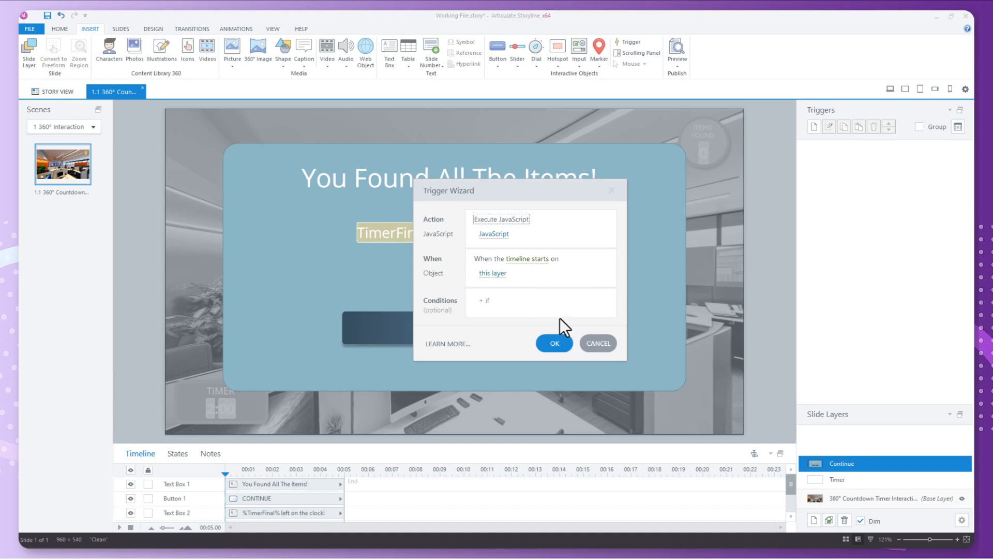
pyautogui.click(557, 344)
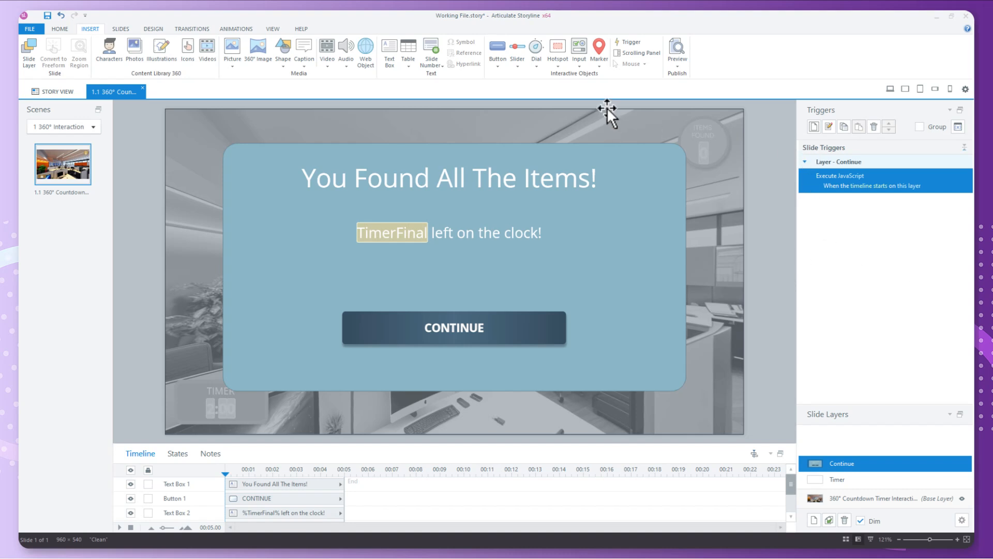
# - Preview this slide again, find all three items to check the remaining time on the Continue layer, and close the preview
pyautogui.click(675, 65)
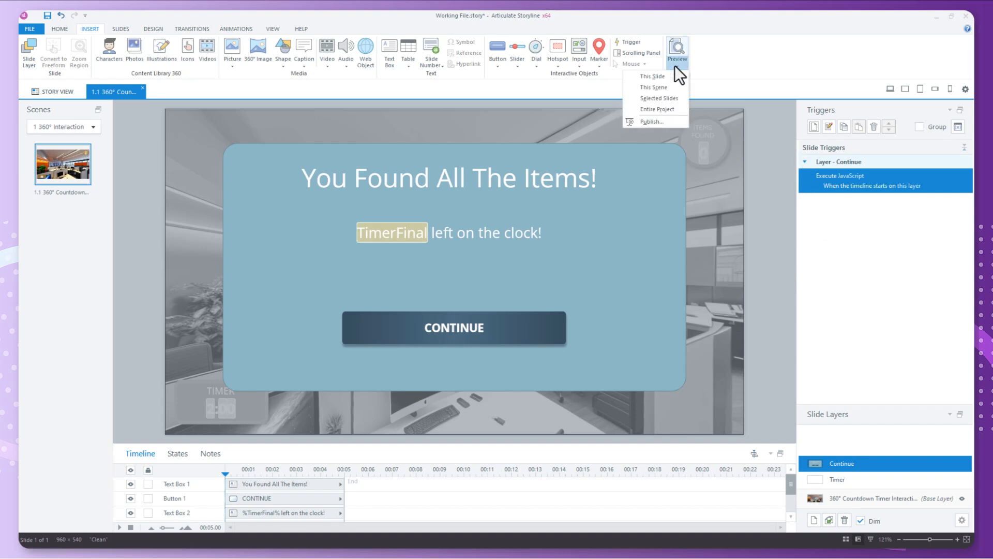
pyautogui.click(653, 75)
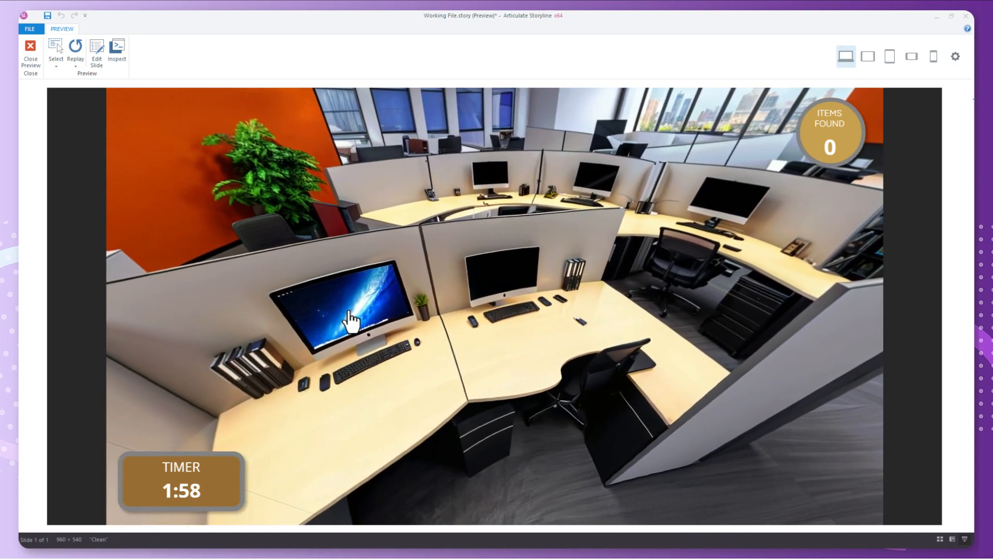
pyautogui.click(346, 316)
pyautogui.moveTo(570, 345); pyautogui.dragTo(426, 268)
pyautogui.click(431, 257)
pyautogui.moveTo(643, 275); pyautogui.dragTo(306, 253)
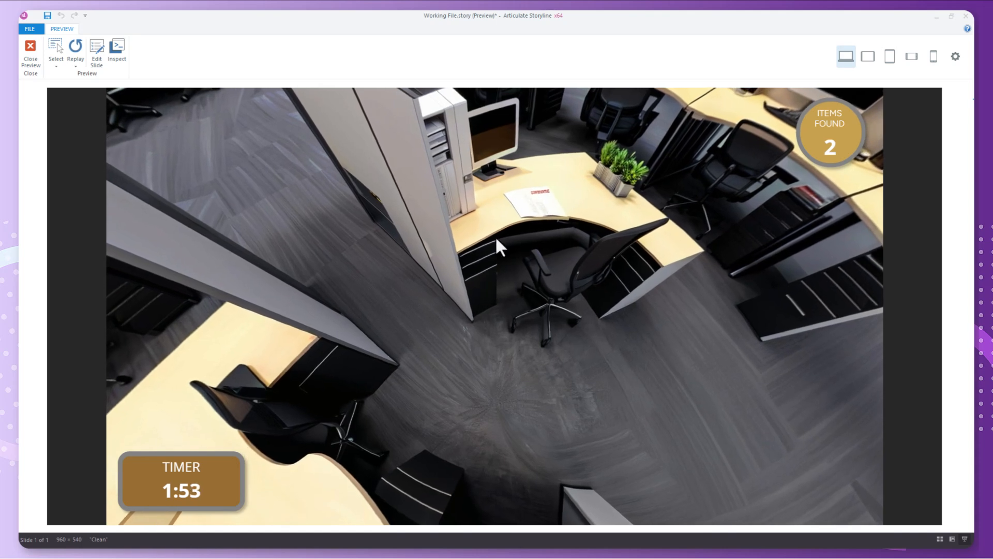
pyautogui.click(538, 212)
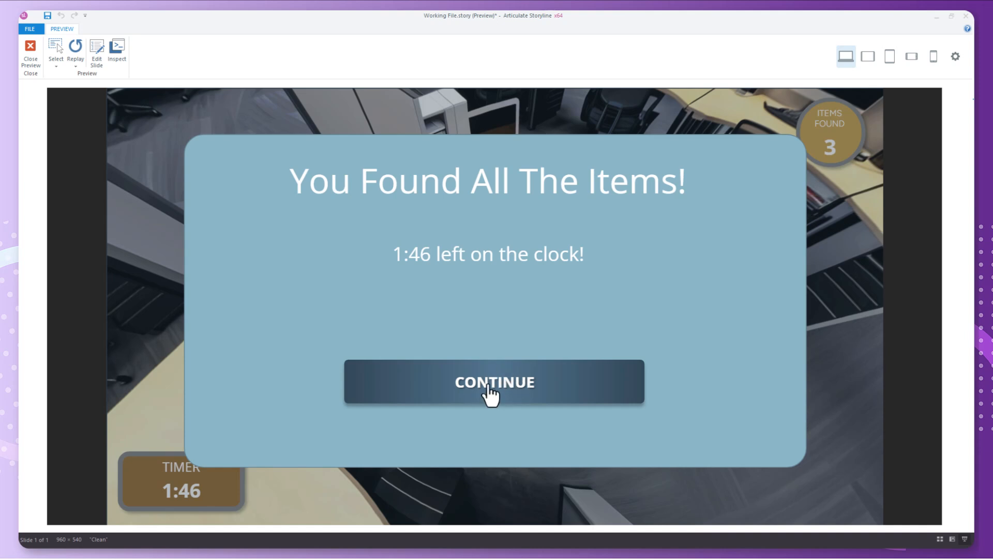
pyautogui.click(29, 52)
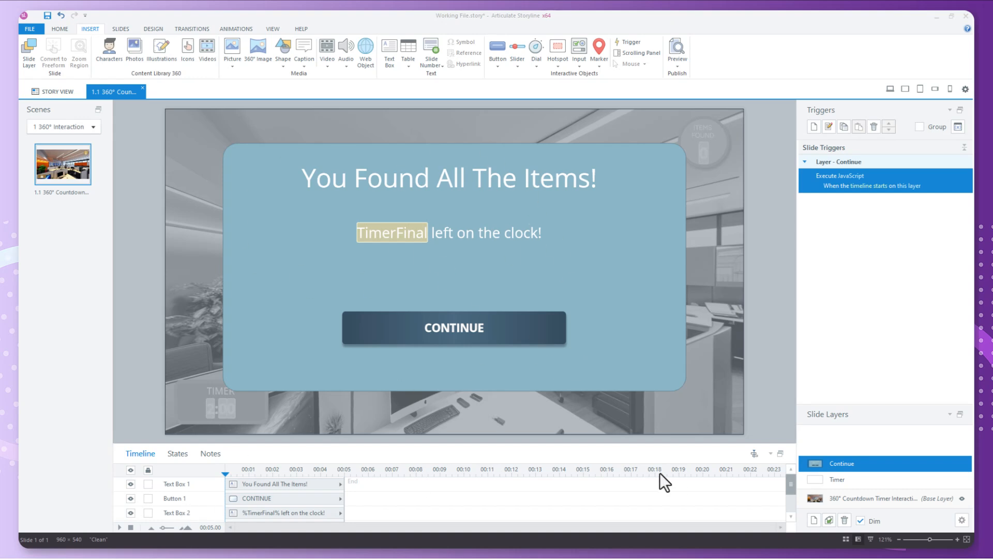
# - Return to the base layer and add a new slide layer named Time's Up!
pyautogui.click(845, 498)
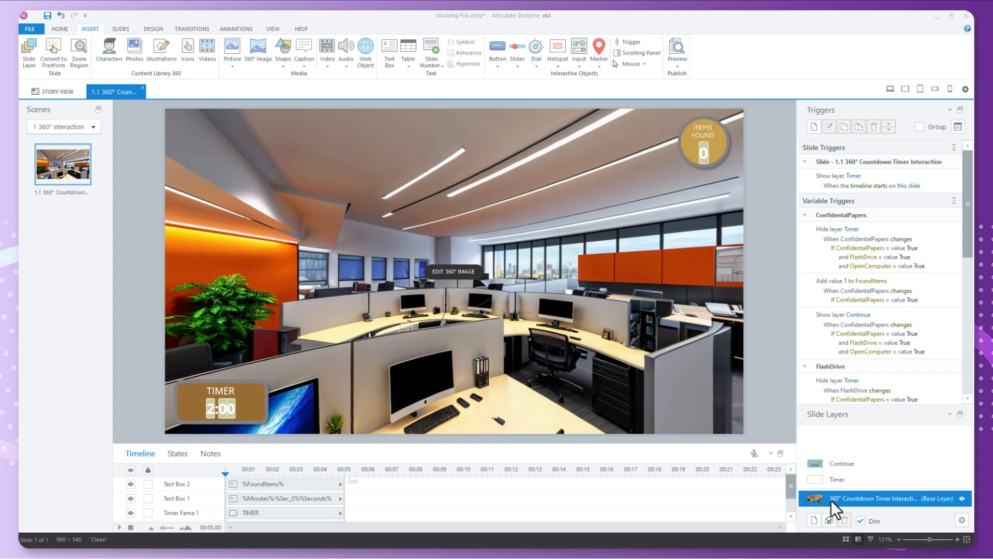
pyautogui.click(813, 521)
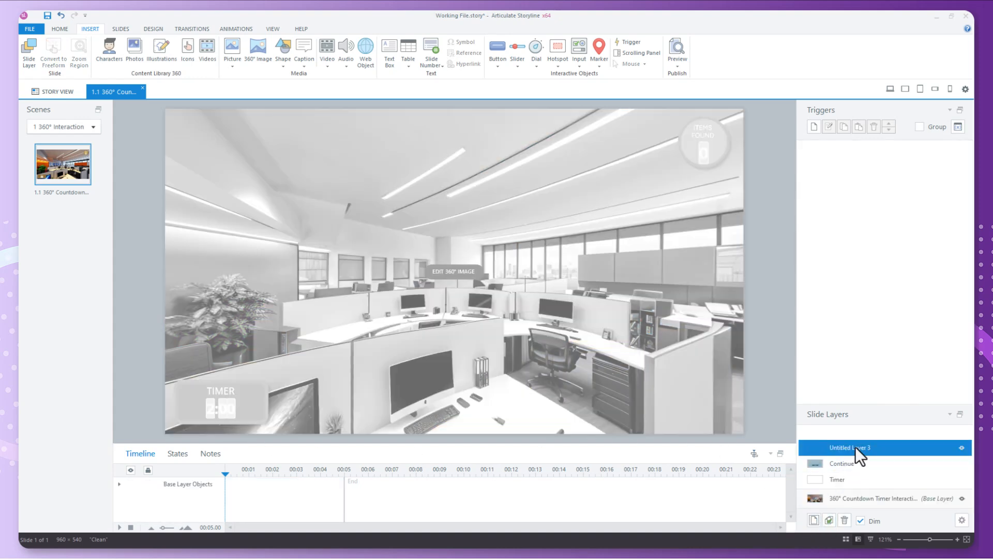
pyautogui.doubleClick(855, 448)
pyautogui.write('Time')
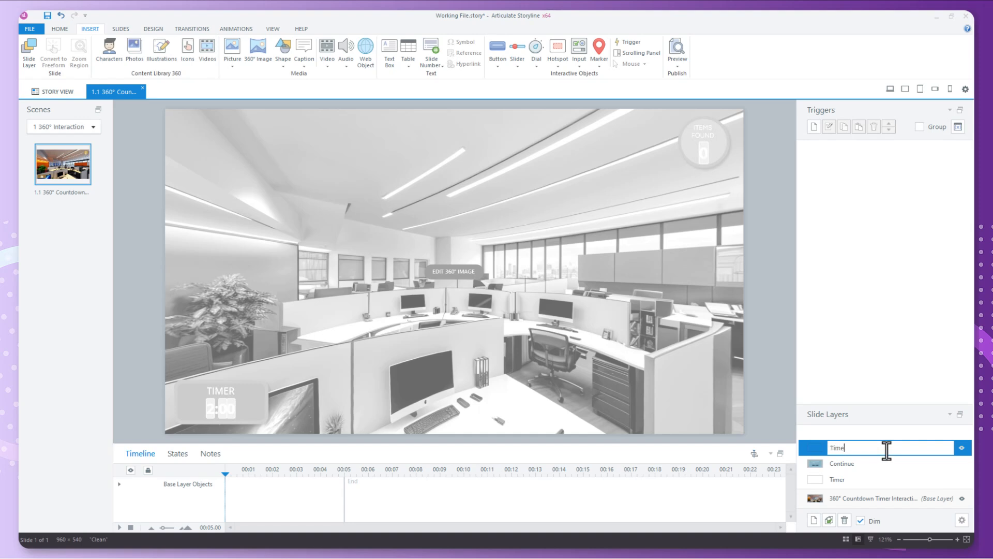
pyautogui.write("'s Up!")
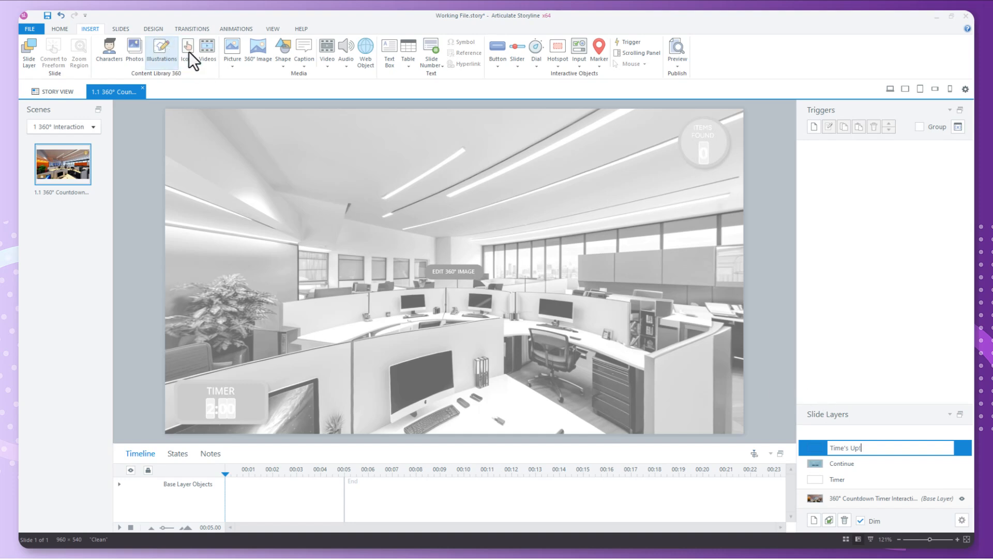
# - Draw a 960 × 540 px rectangle covering the whole slide on the Time's Up! layer
pyautogui.click(286, 61)
pyautogui.click(167, 105)
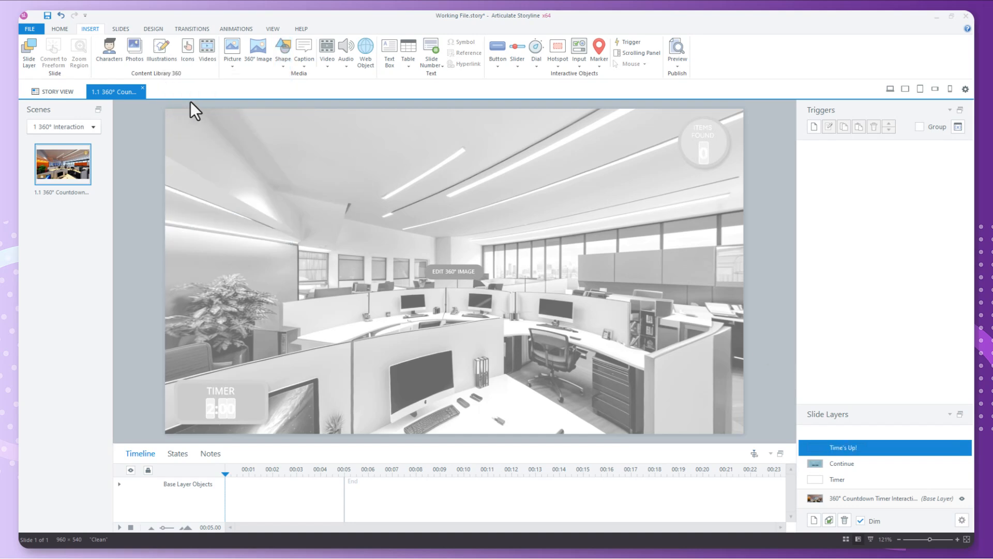
pyautogui.click(282, 61)
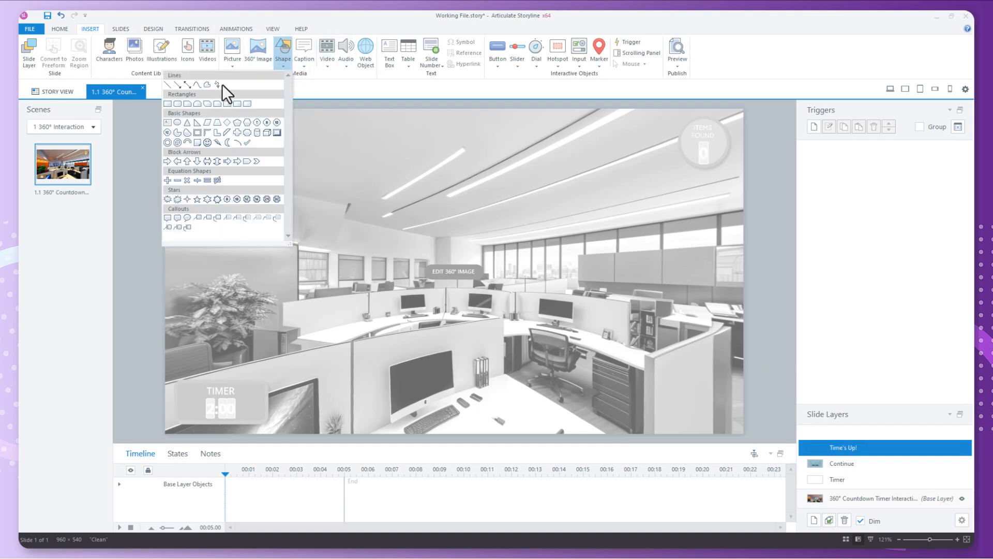
pyautogui.click(167, 102)
pyautogui.moveTo(166, 106)
pyautogui.mouseDown()
pyautogui.moveTo(598, 409)
pyautogui.moveTo(729, 413)
pyautogui.moveTo(744, 433)
pyautogui.mouseUp()
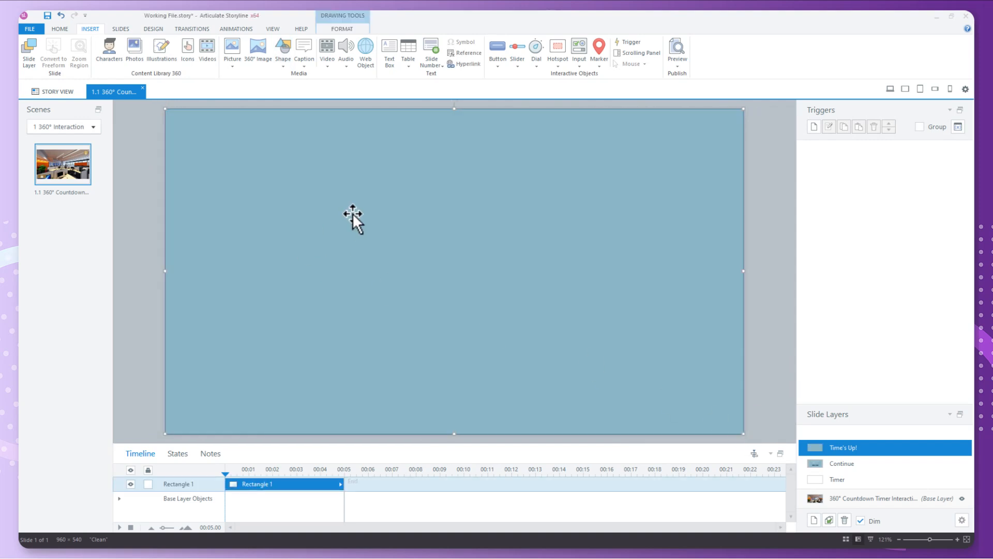
# - Apply the dark navy shape style to the full-slide rectangle and set its fill transparency to 50%
pyautogui.click(342, 29)
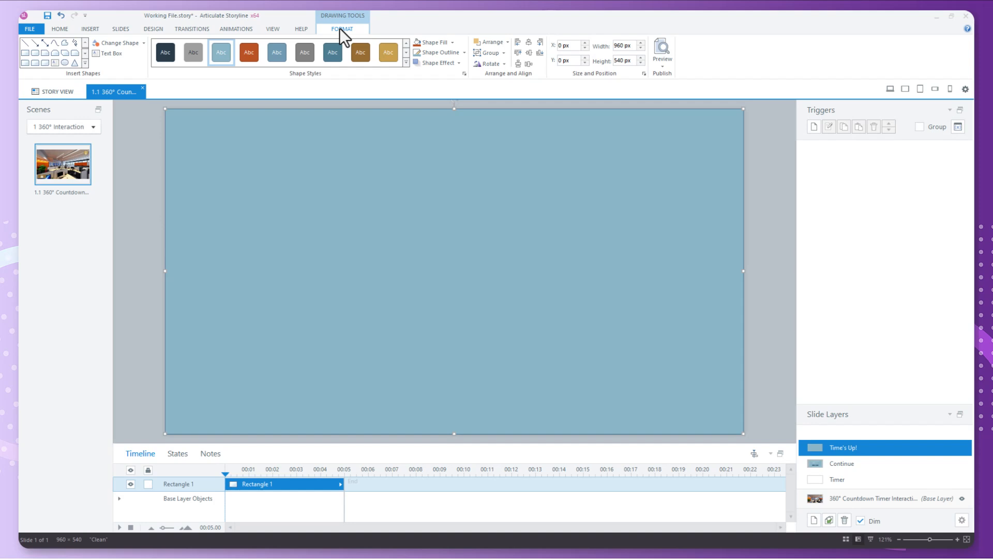
pyautogui.click(165, 51)
pyautogui.rightClick(365, 202)
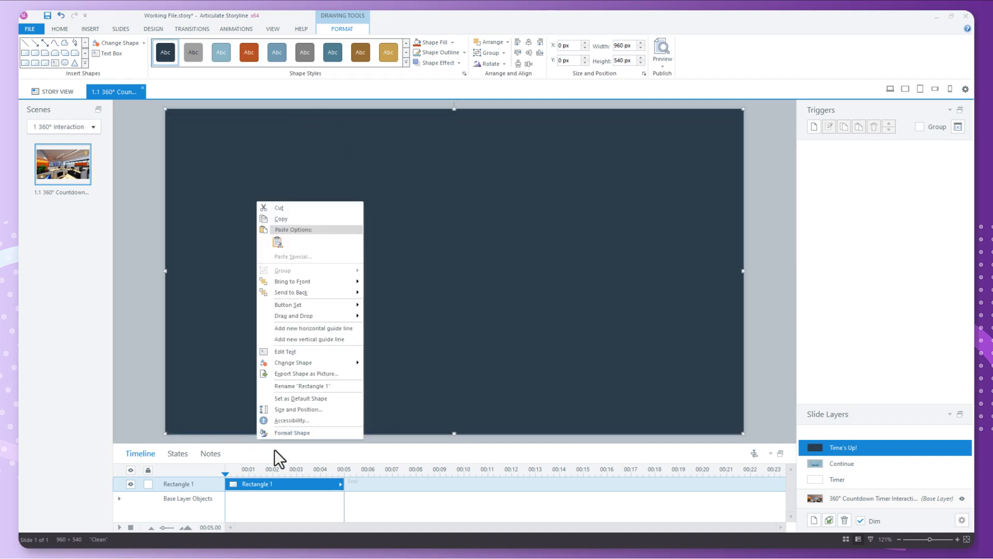
pyautogui.click(282, 433)
pyautogui.moveTo(498, 273); pyautogui.dragTo(526, 272)
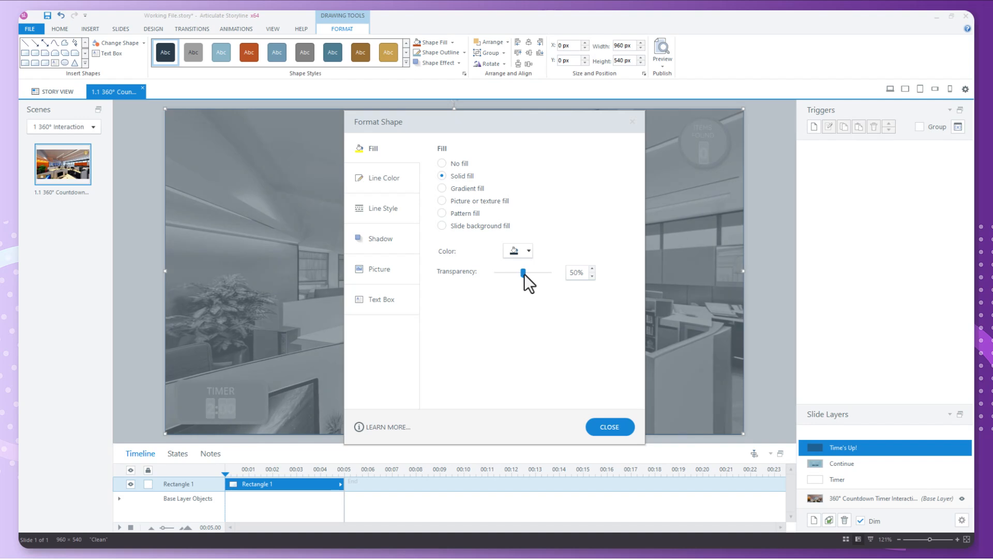
pyautogui.click(602, 427)
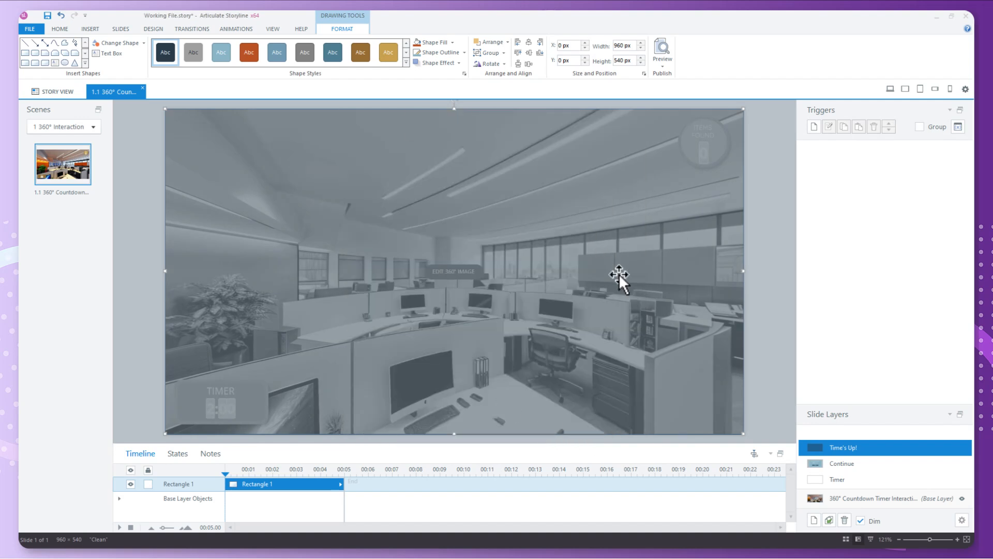
# - Draw a rounded rectangle about 640 × 373 px over the dark overlay and centre it on the slide
pyautogui.click(89, 29)
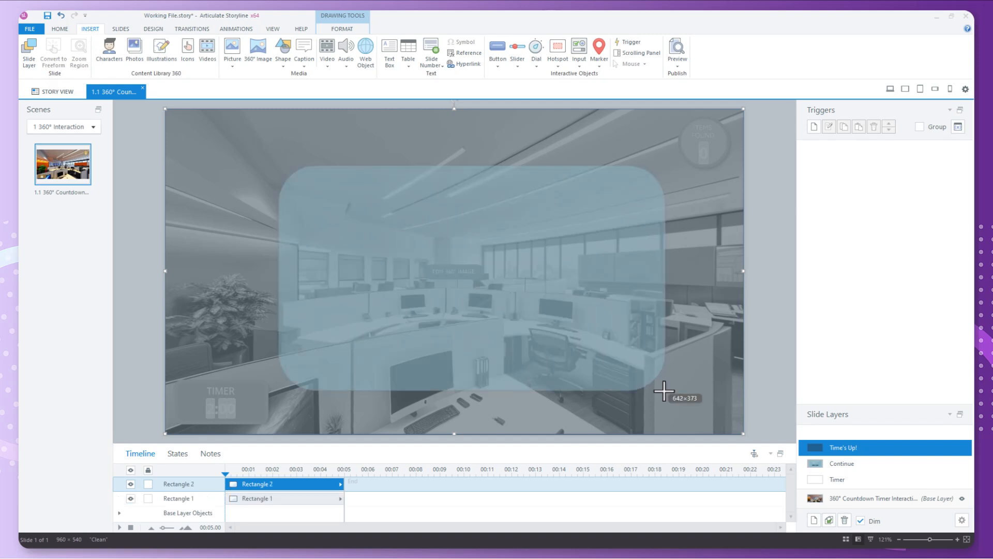
pyautogui.moveTo(663, 393); pyautogui.dragTo(650, 381)
pyautogui.moveTo(543, 262); pyautogui.dragTo(497, 254)
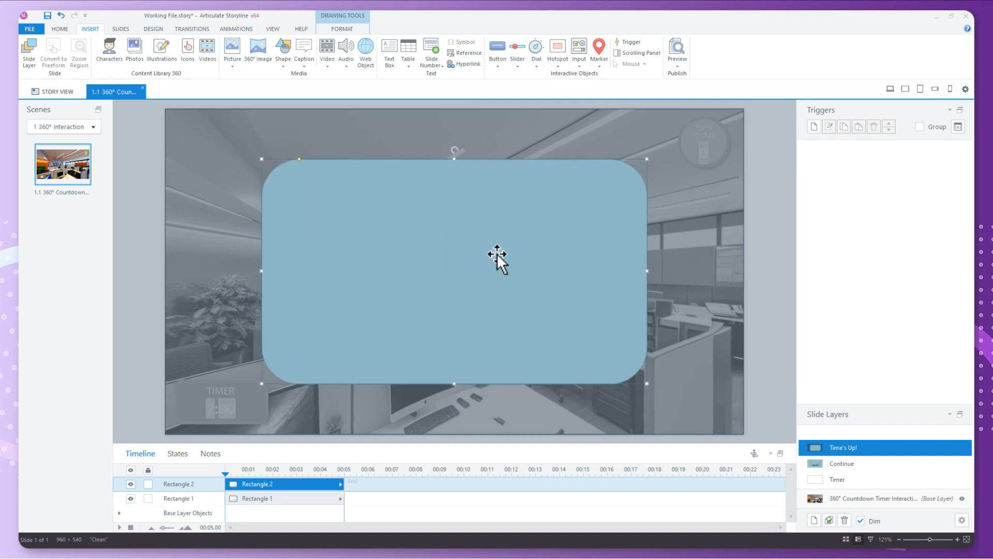
pyautogui.click(344, 30)
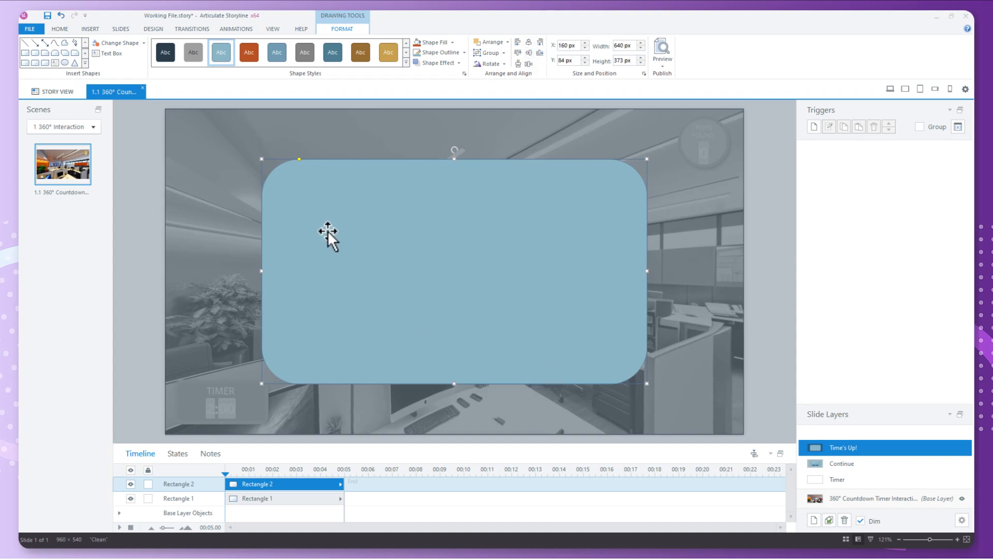
# - Add a text box across the upper part of the rounded rectangle with the text "OH NO!:"
pyautogui.click(89, 29)
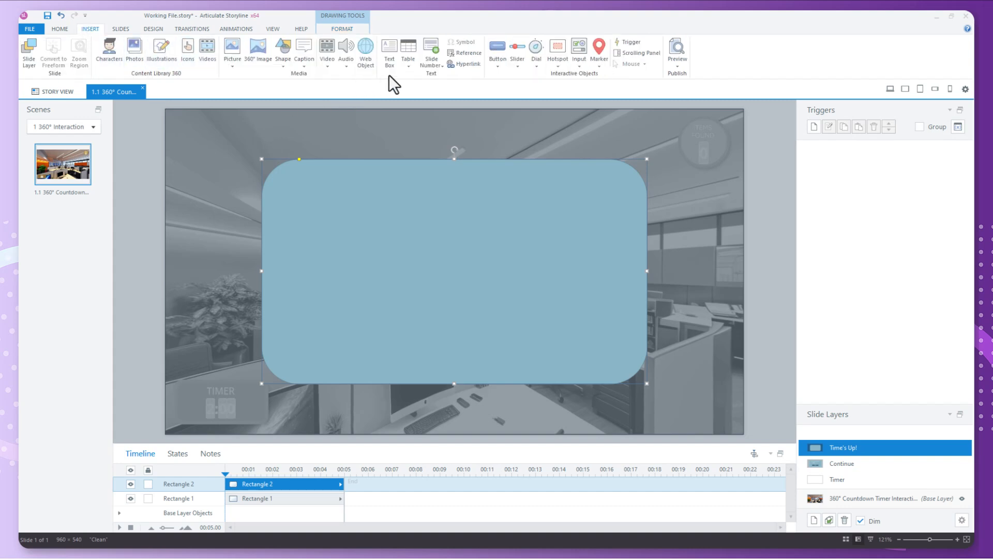
pyautogui.click(282, 67)
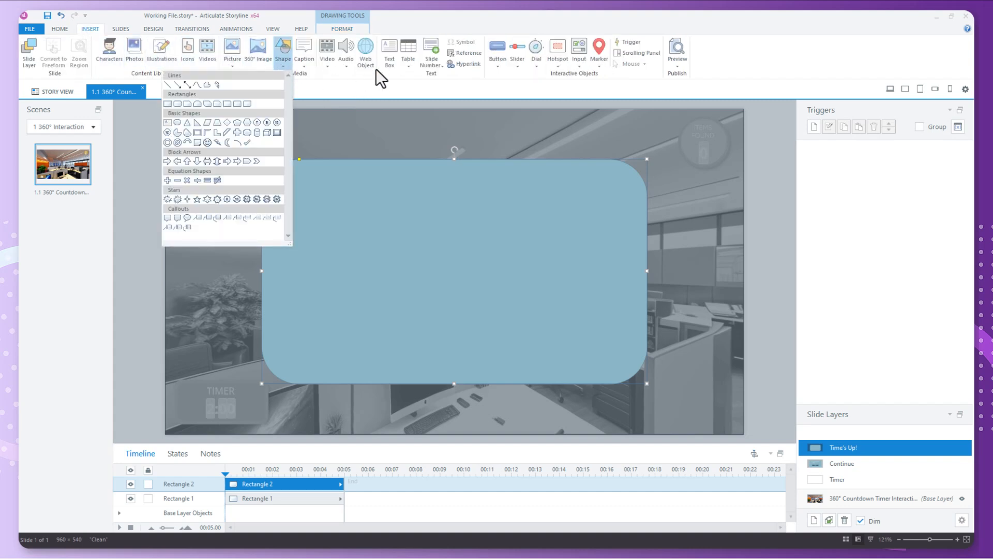
pyautogui.click(388, 60)
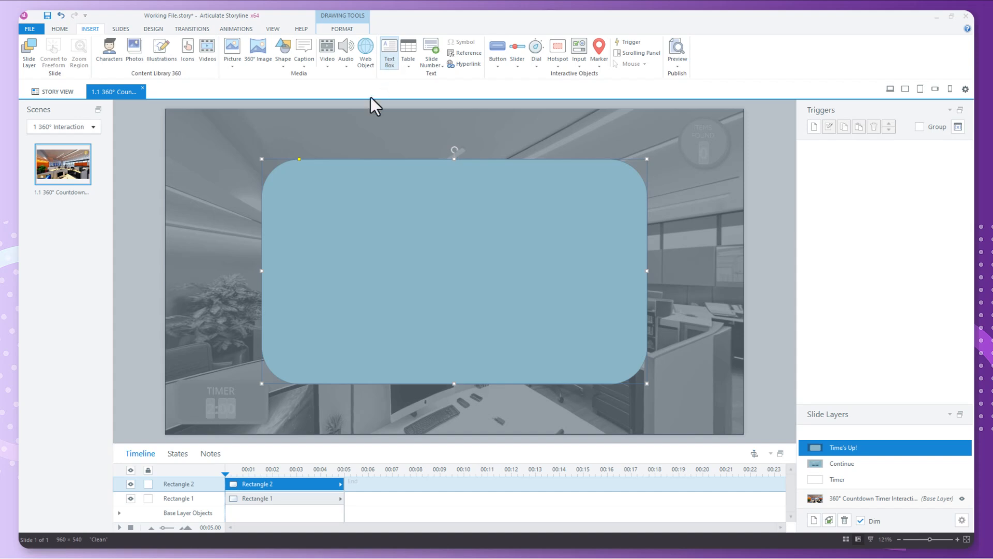
pyautogui.moveTo(309, 173); pyautogui.dragTo(612, 226)
pyautogui.write('O')
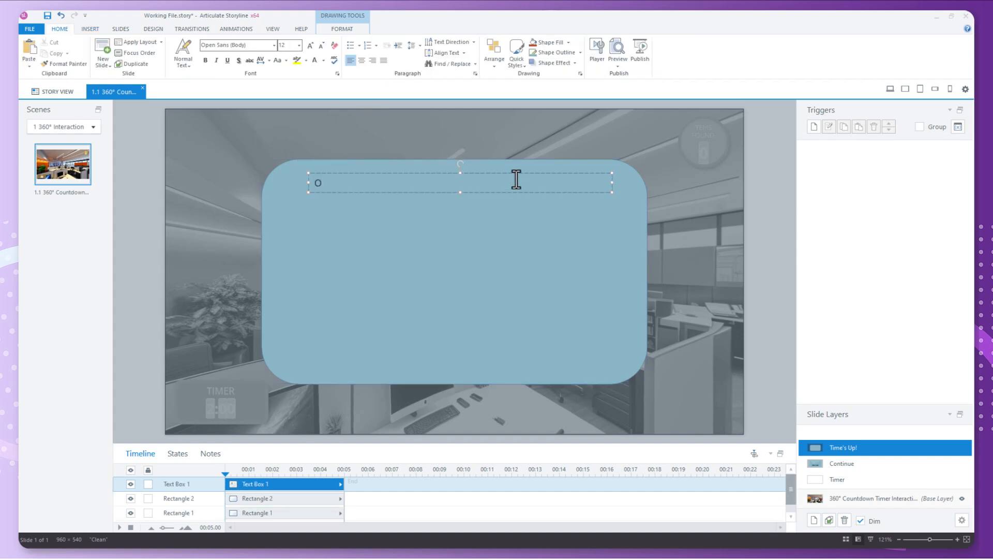
pyautogui.write('H NO!:')
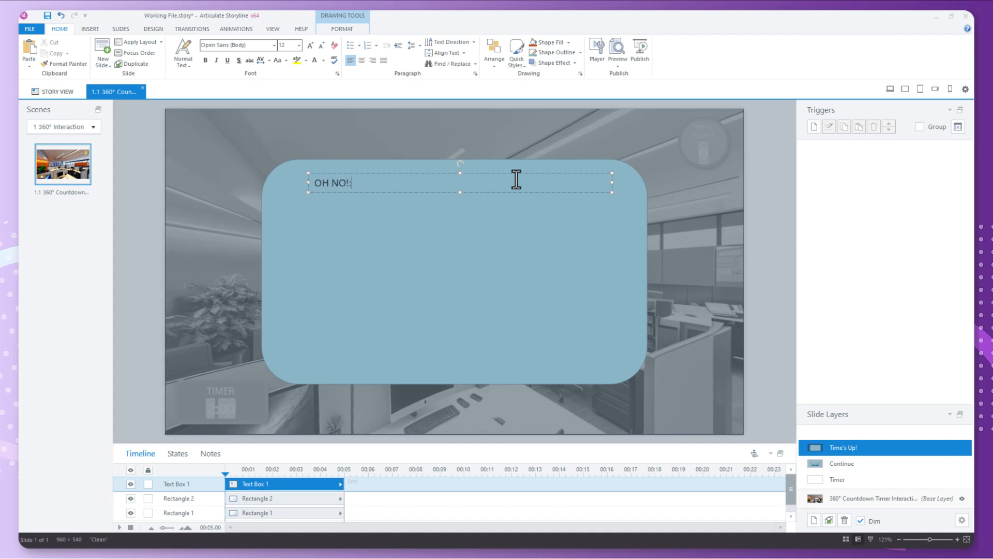
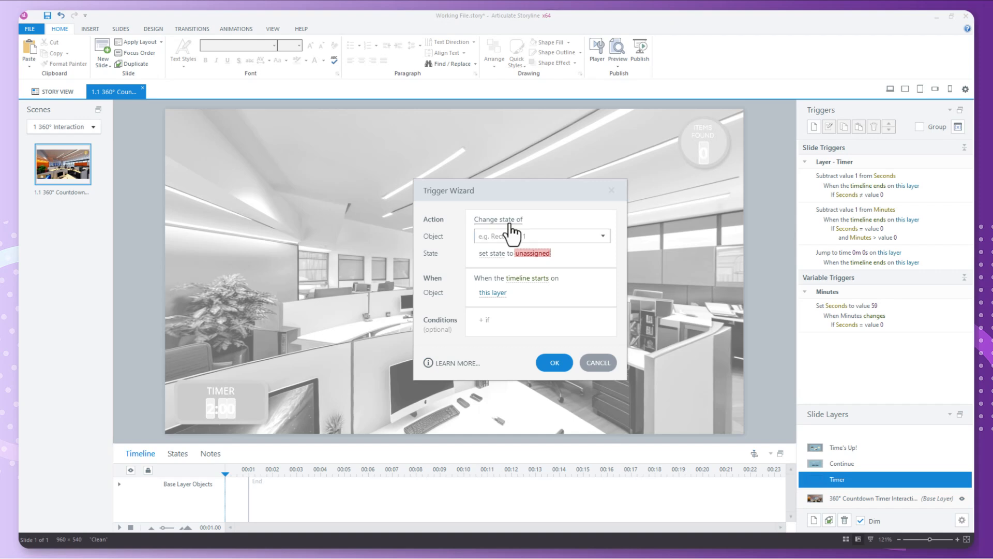
pyautogui.click(509, 219)
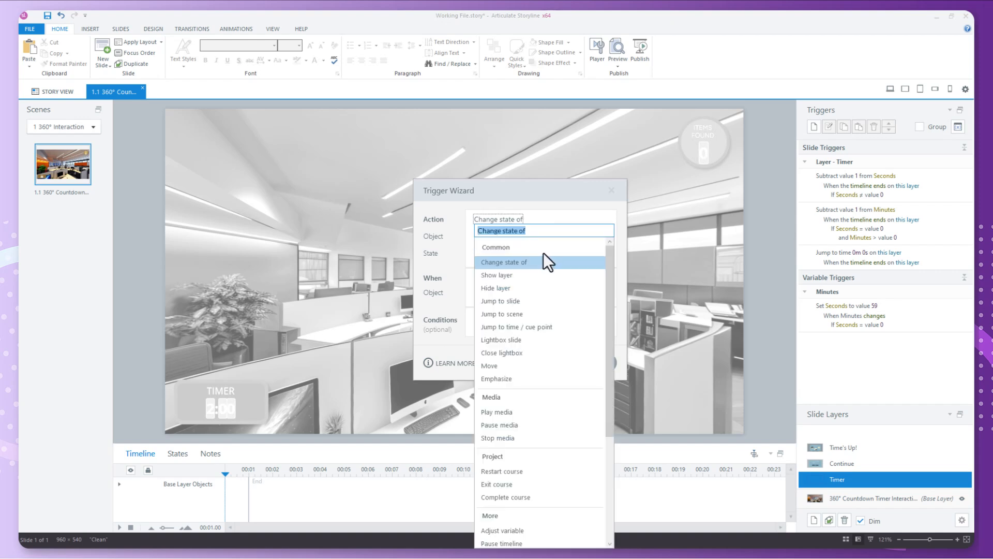
pyautogui.click(495, 275)
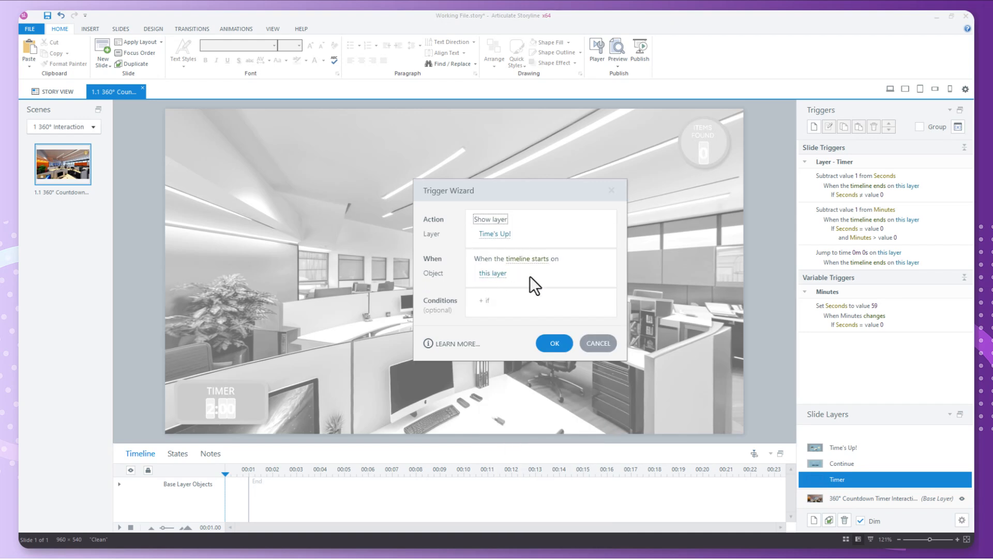
pyautogui.click(530, 259)
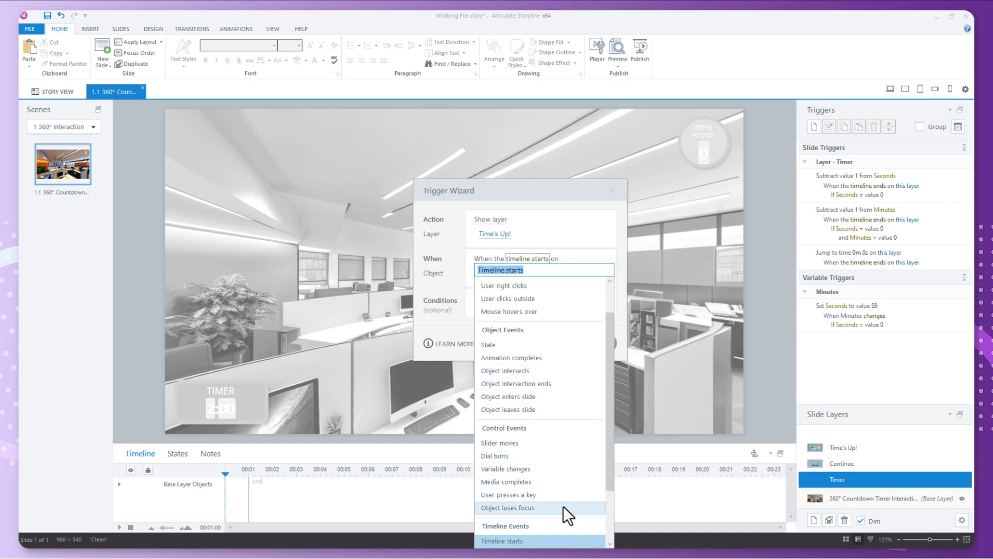
pyautogui.scroll(-2, 554, 508)
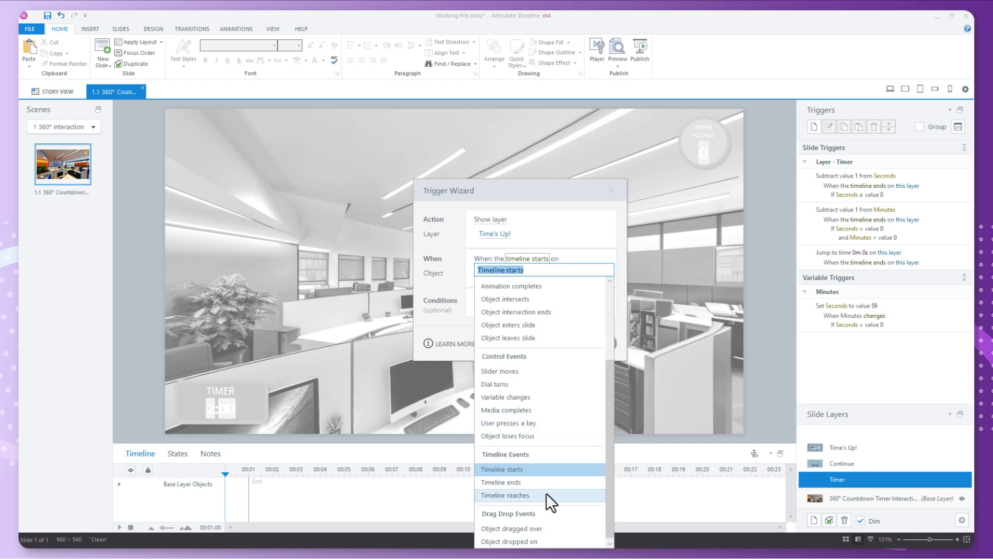
pyautogui.scroll(1, 540, 363)
pyautogui.scroll(2, 540, 363)
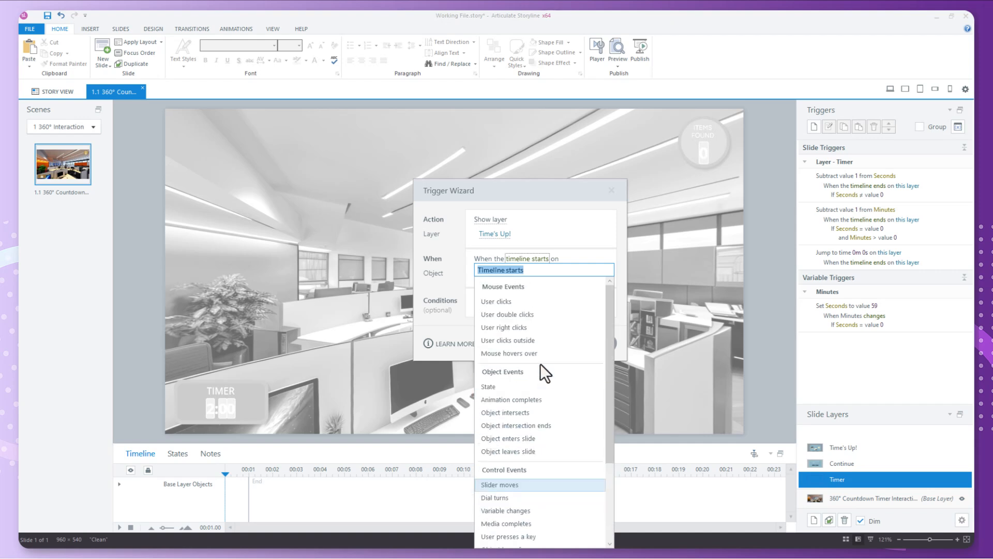
pyautogui.scroll(-3, 538, 501)
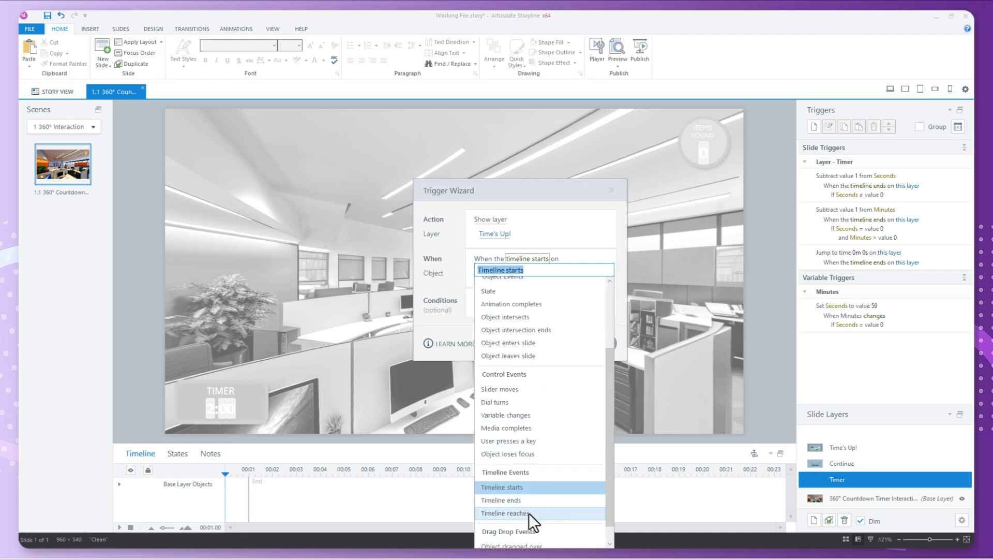
pyautogui.click(684, 324)
pyautogui.click(611, 190)
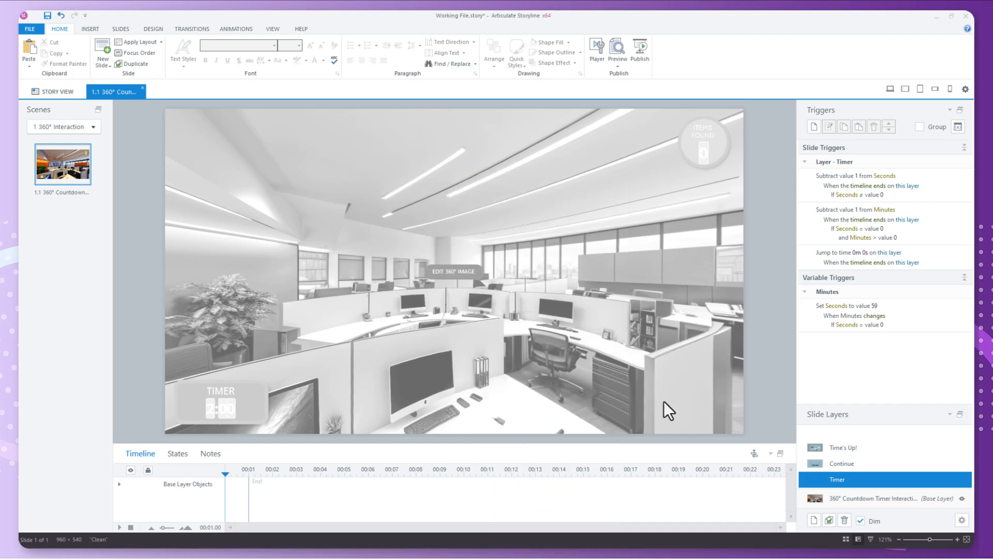
# - Create a trigger on the Timer layer that shows the Time's Up! layer when the timeline reaches 0m 0s
pyautogui.click(814, 125)
pyautogui.click(496, 228)
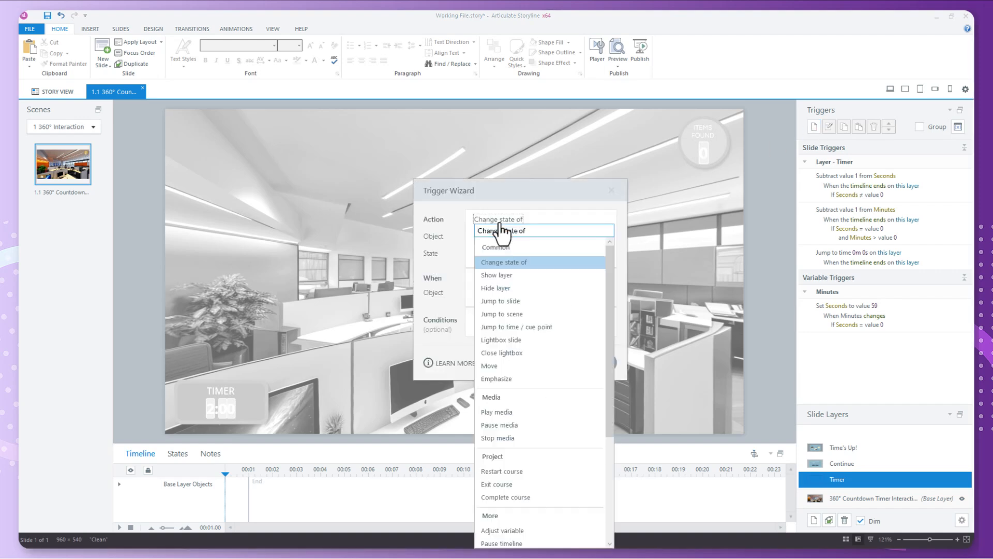
pyautogui.click(505, 274)
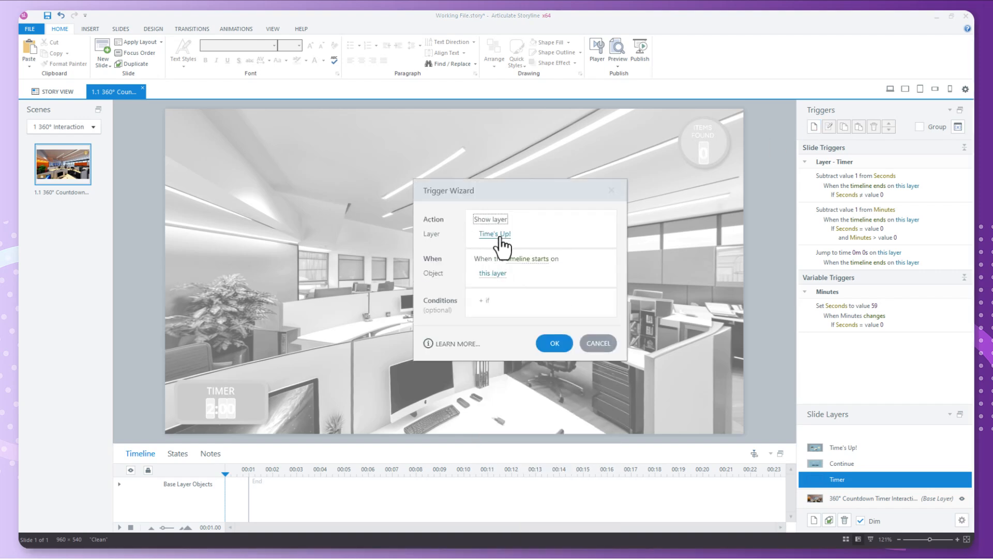
pyautogui.click(532, 260)
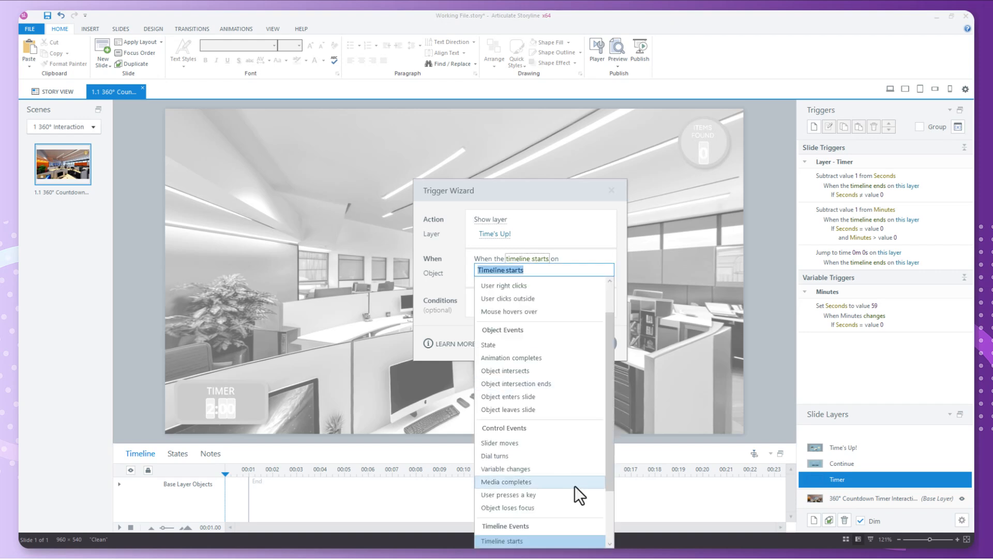
pyautogui.scroll(-3, 538, 471)
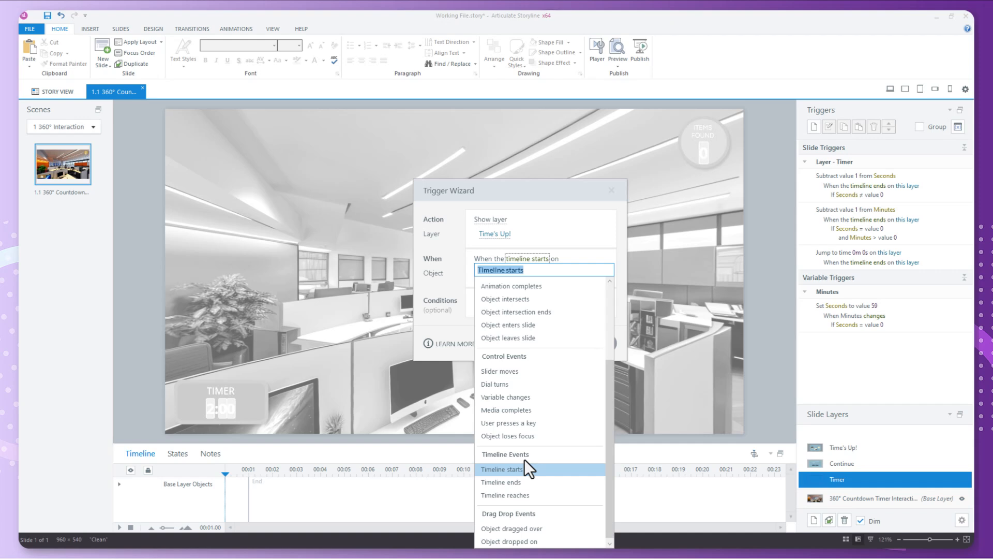
pyautogui.click(526, 499)
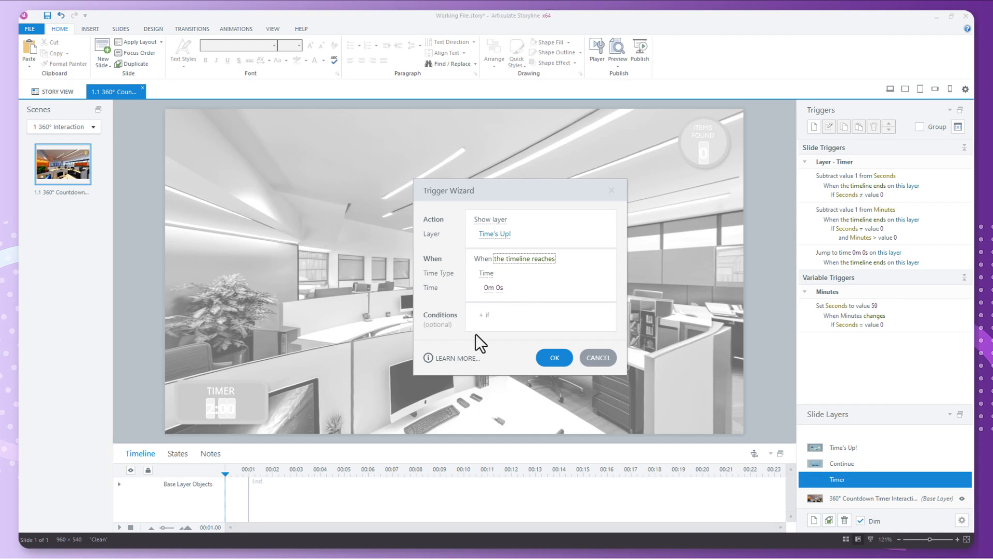
# - Add the conditions Seconds = value 0 and Minutes = value 0 to the Time's Up! trigger and save it
pyautogui.click(486, 314)
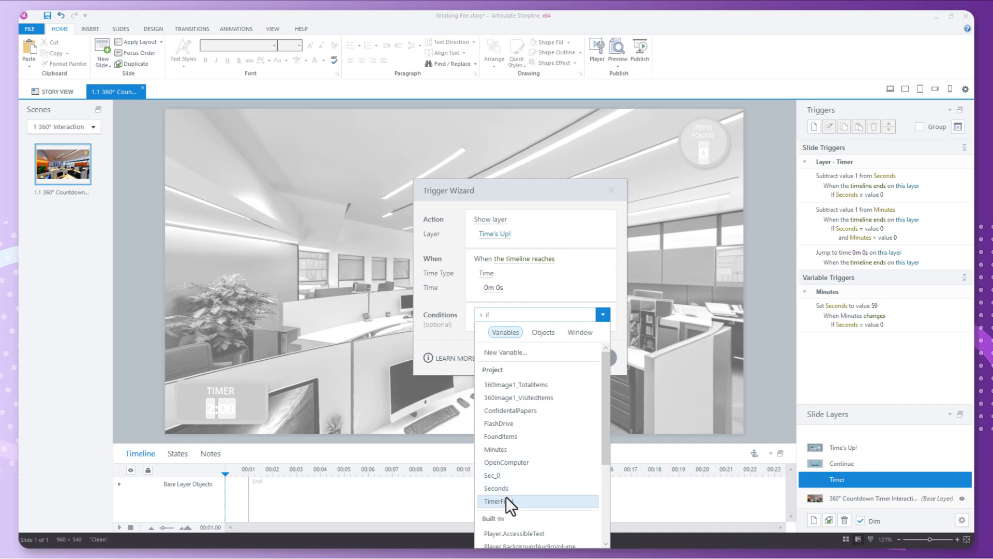
pyautogui.click(499, 487)
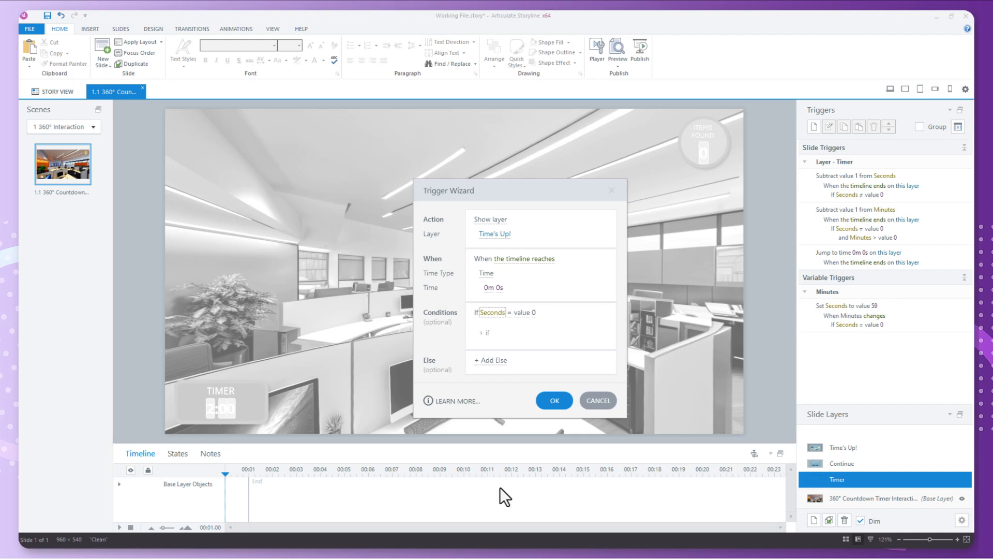
pyautogui.click(492, 333)
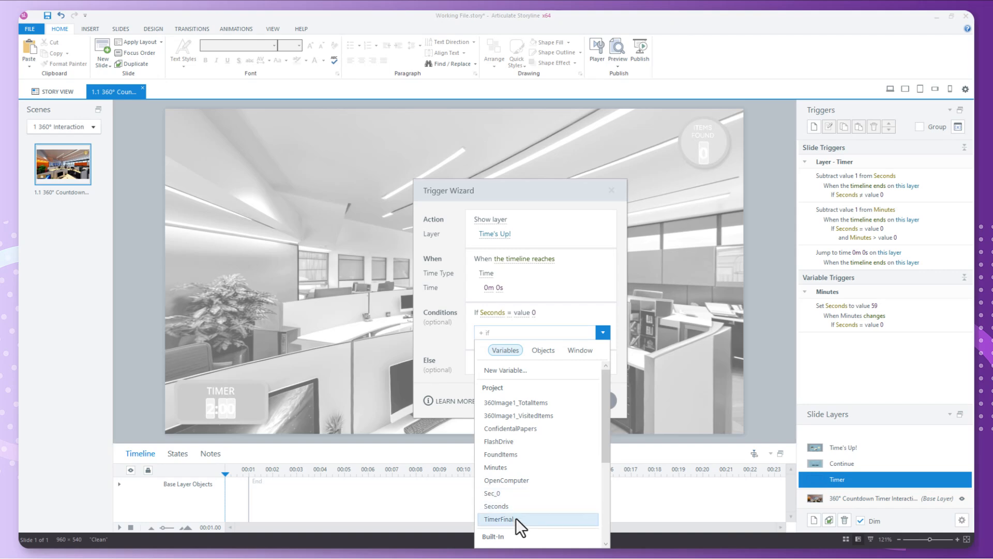
pyautogui.click(502, 467)
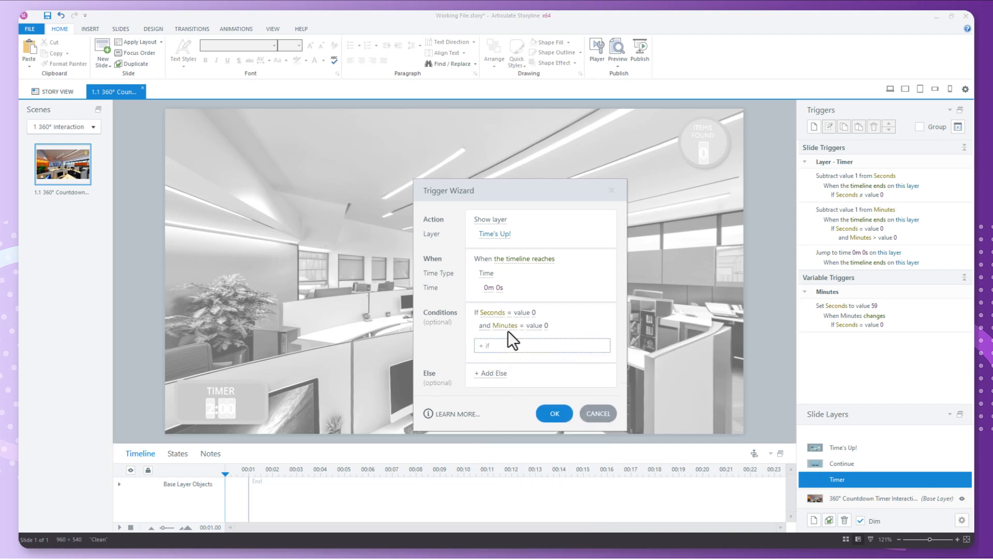
pyautogui.click(553, 414)
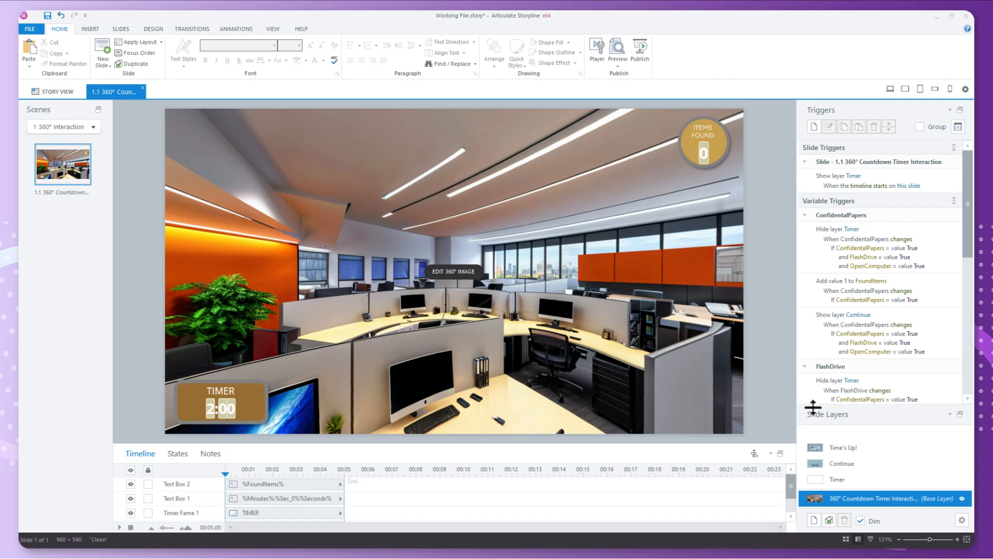
# - Set the default value of the Minutes project variable to 1 and save the variables
pyautogui.click(958, 126)
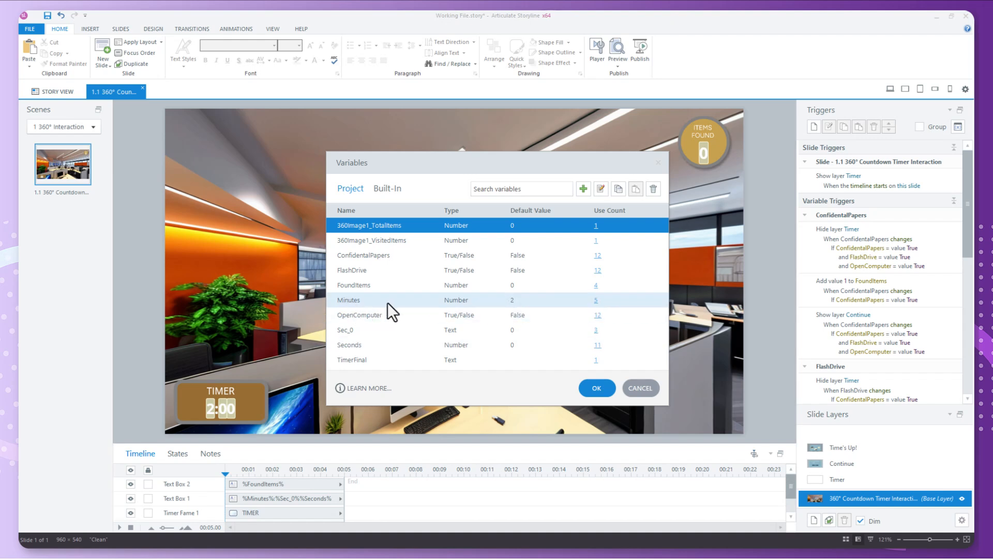
pyautogui.click(513, 301)
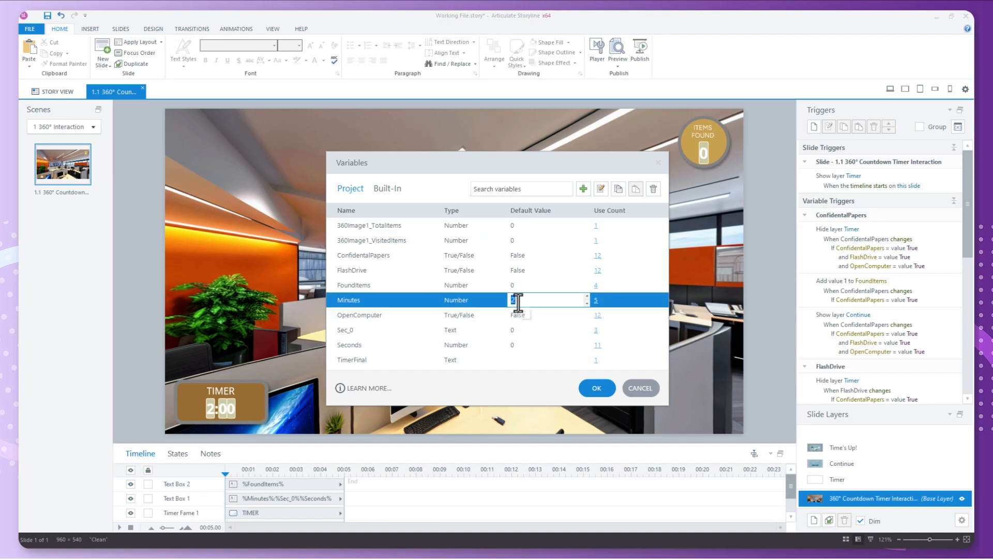
pyautogui.write('1')
pyautogui.click(596, 389)
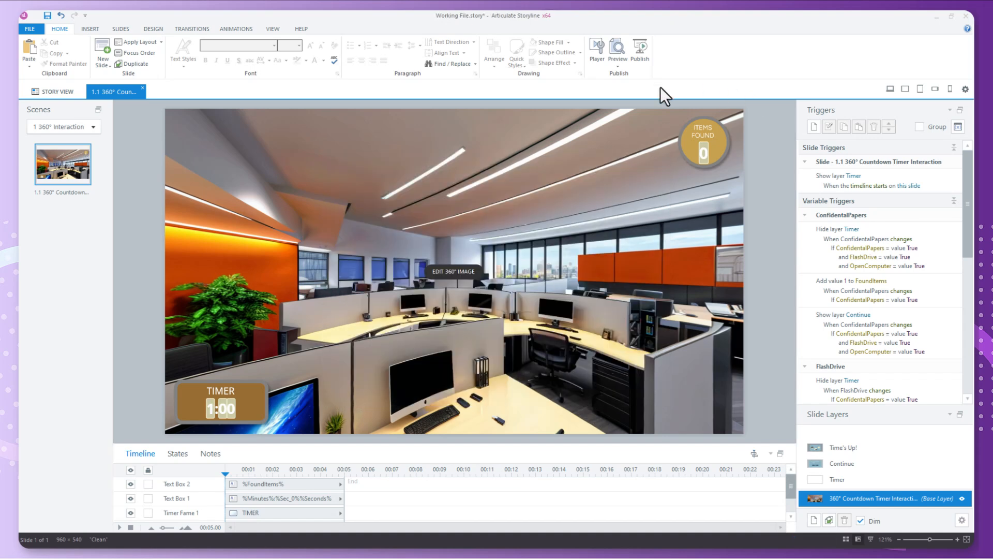
# - Preview the slide without finding any items until the timer runs out, try the Continue button, and close the preview
pyautogui.click(621, 66)
pyautogui.click(603, 79)
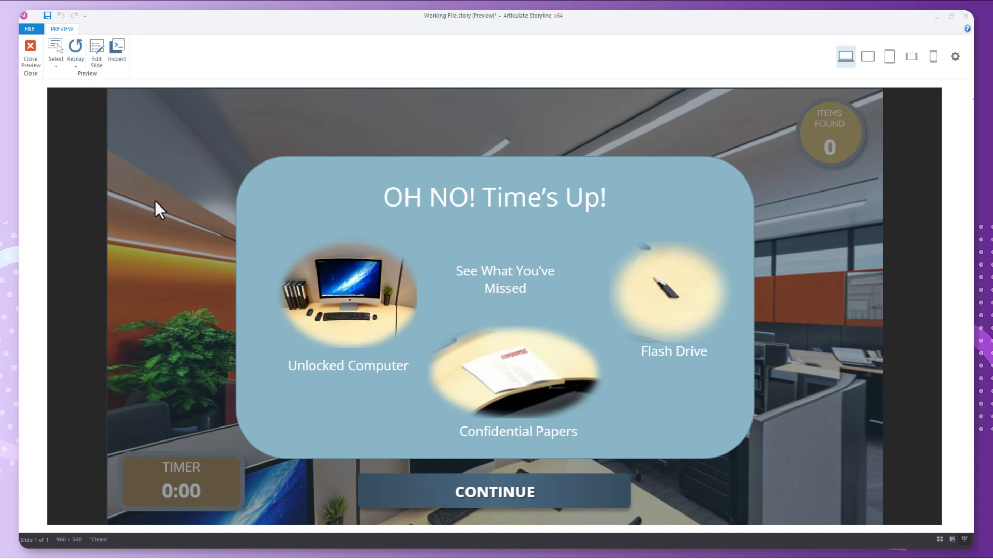
pyautogui.click(547, 497)
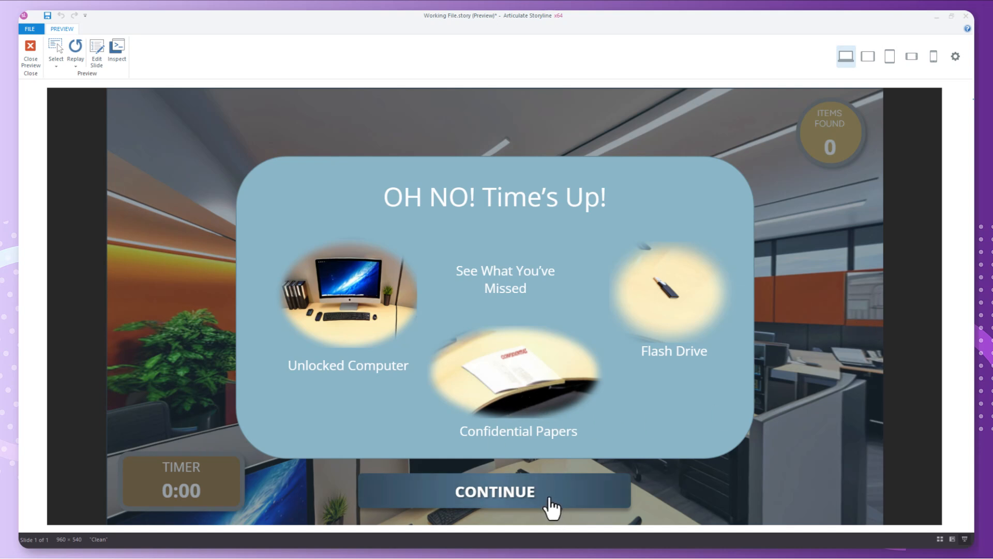
pyautogui.click(30, 51)
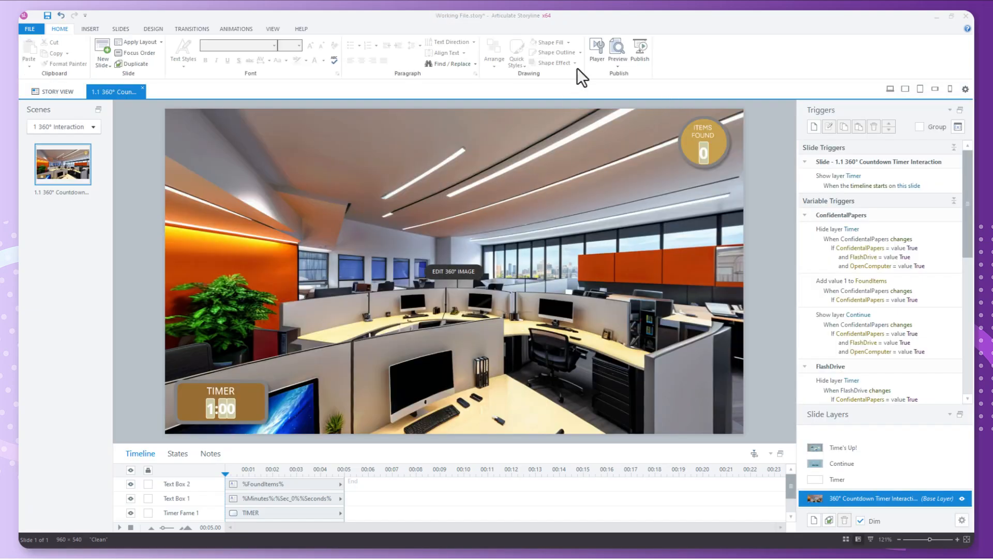
# - Preview the slide again, find only the unlocked computer, let the timer run out, and close the preview
pyautogui.click(618, 65)
pyautogui.click(601, 76)
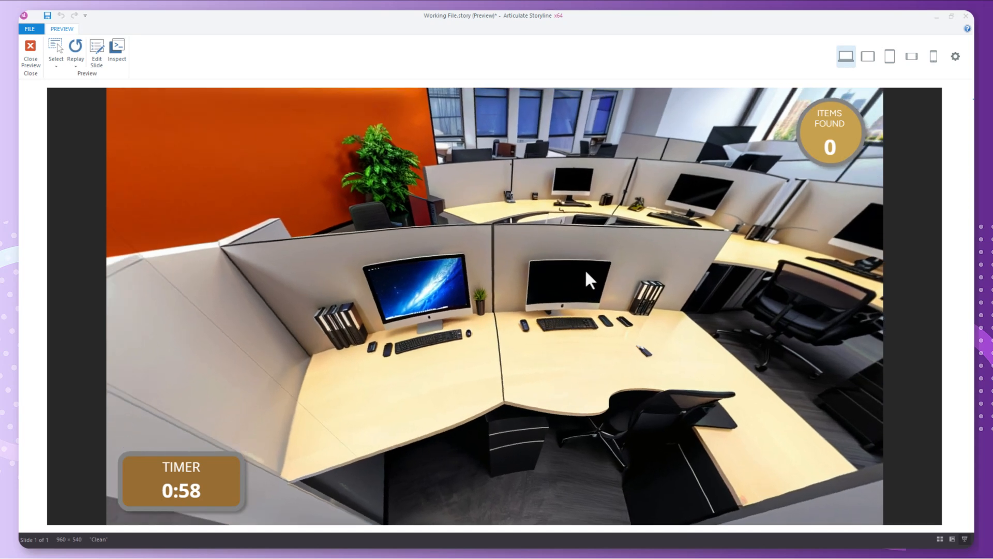
pyautogui.click(440, 292)
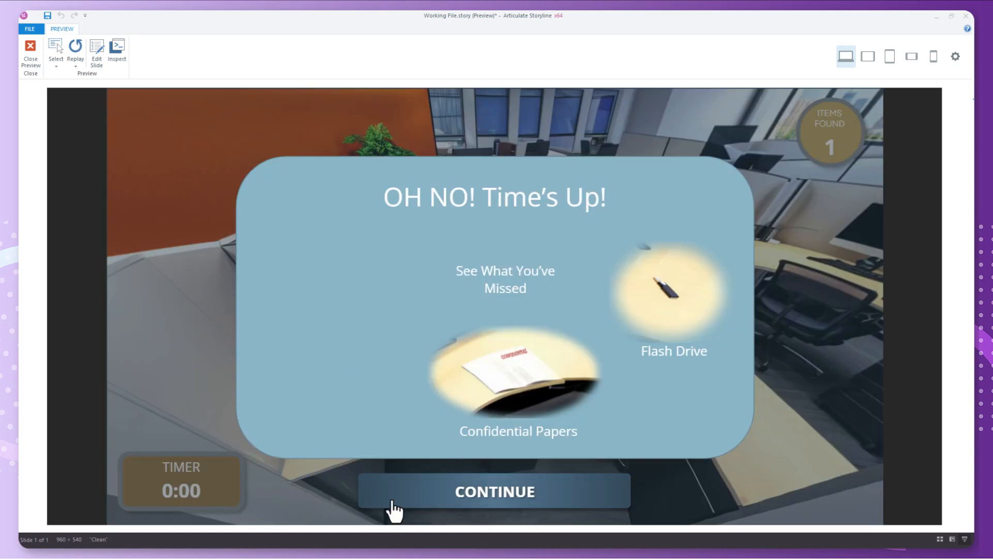
pyautogui.click(31, 58)
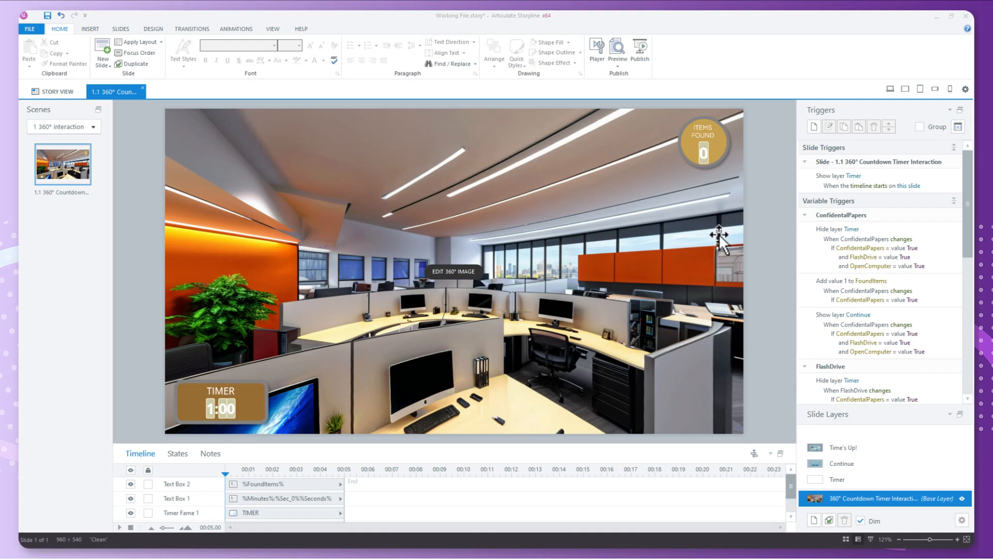
# - Open the Continue layer of the 360° countdown slide
pyautogui.click(852, 464)
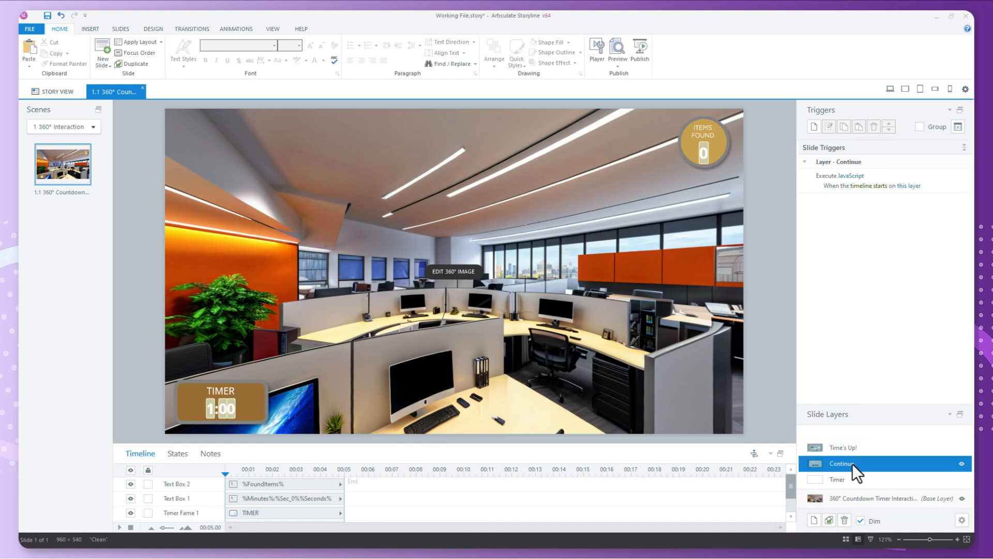